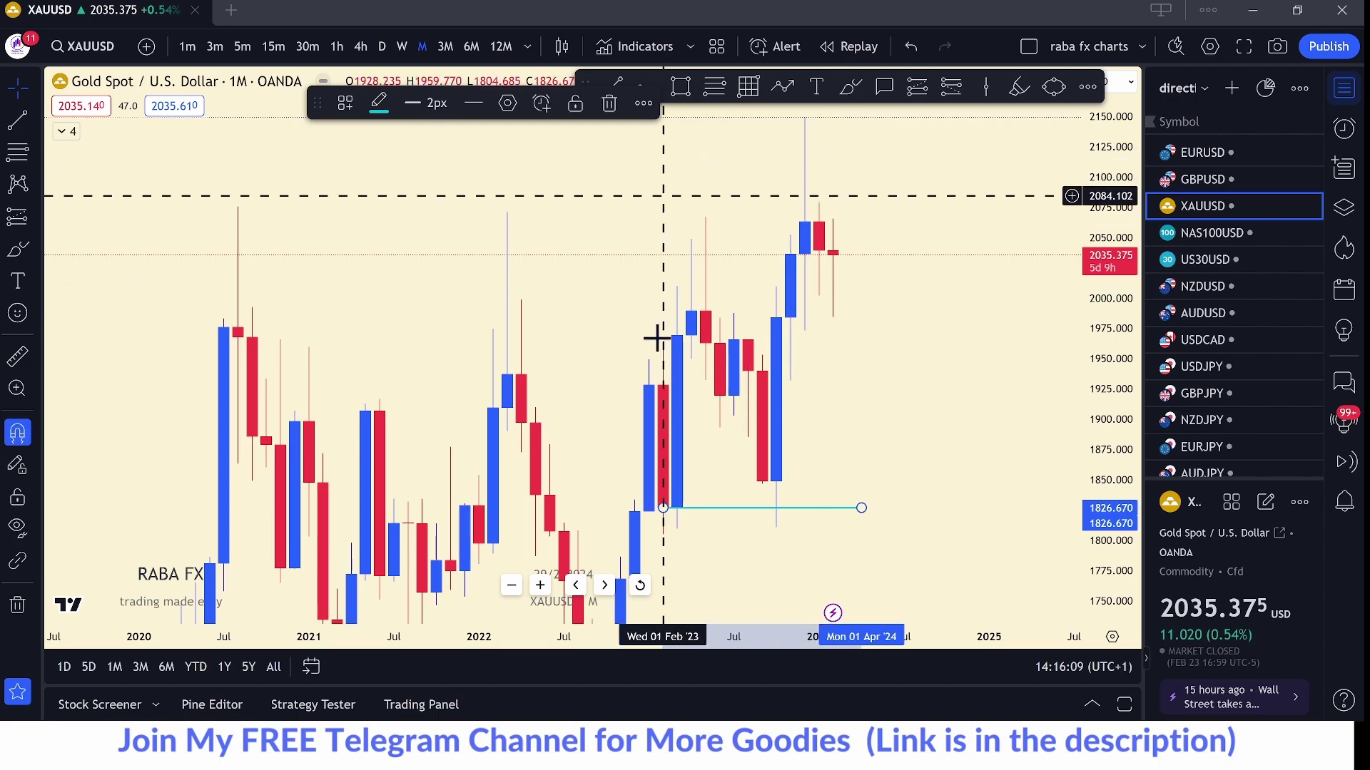
- Draw a horizontal trend line at 1989.535 from the April 2023 monthly candle's close to July 2024
scroll(606, 229, down, 2)
scroll(722, 290, up, 2)
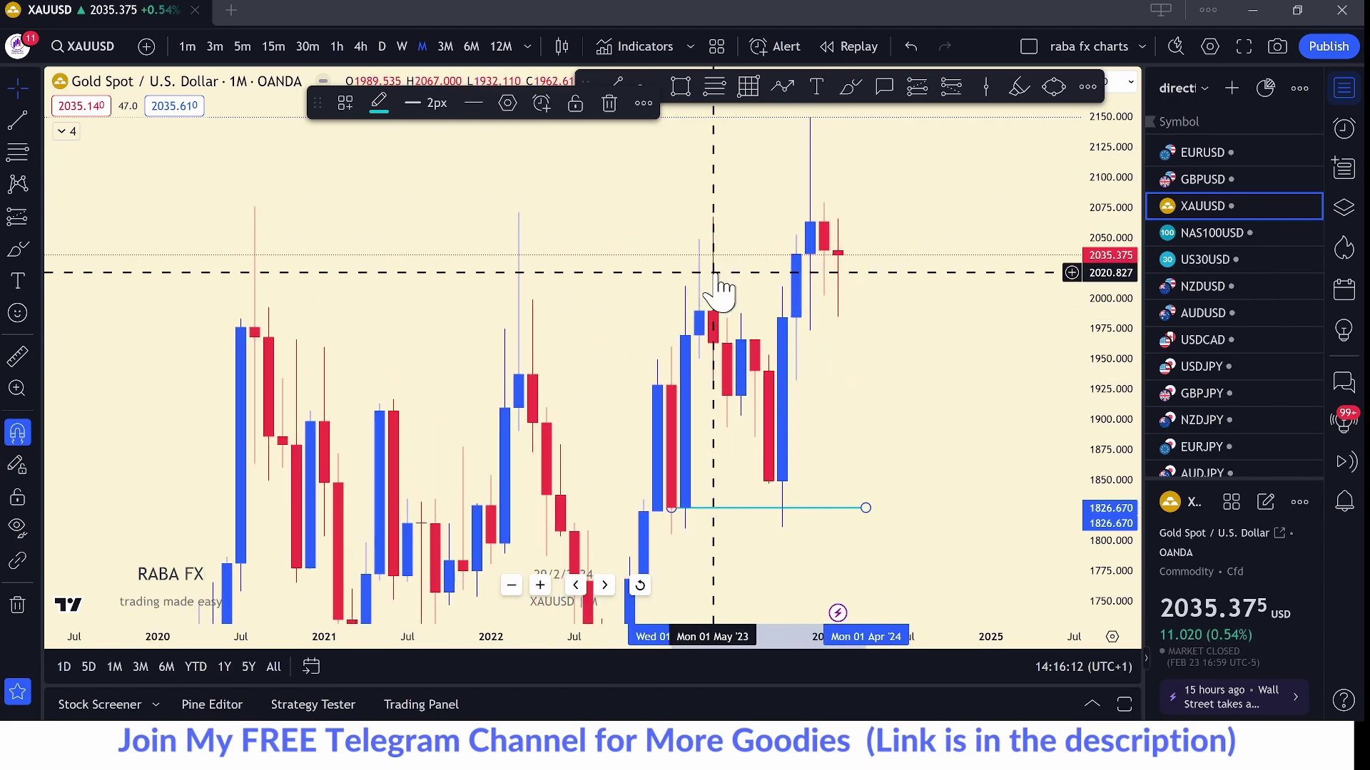
drag(1118, 264, 1118, 232)
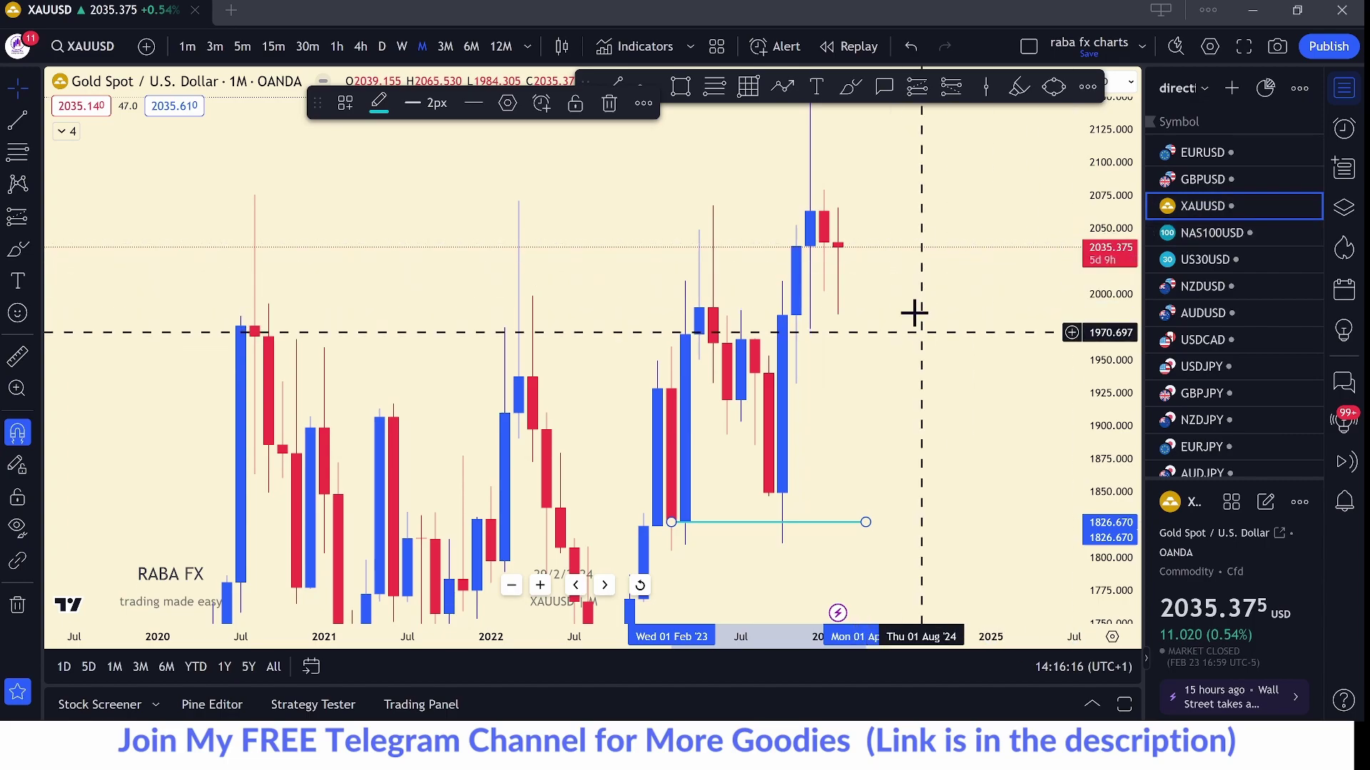
scroll(968, 321, up, 2)
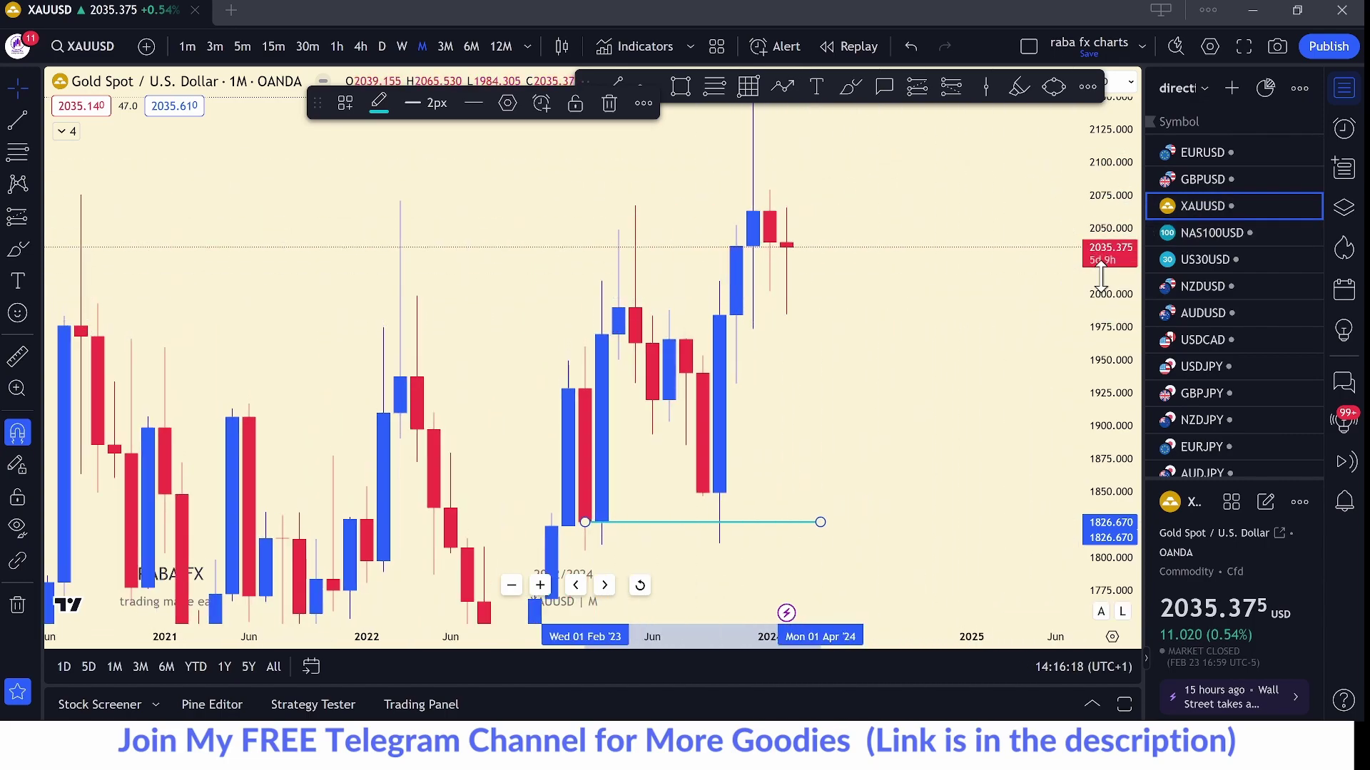
drag(1102, 284, 1106, 239)
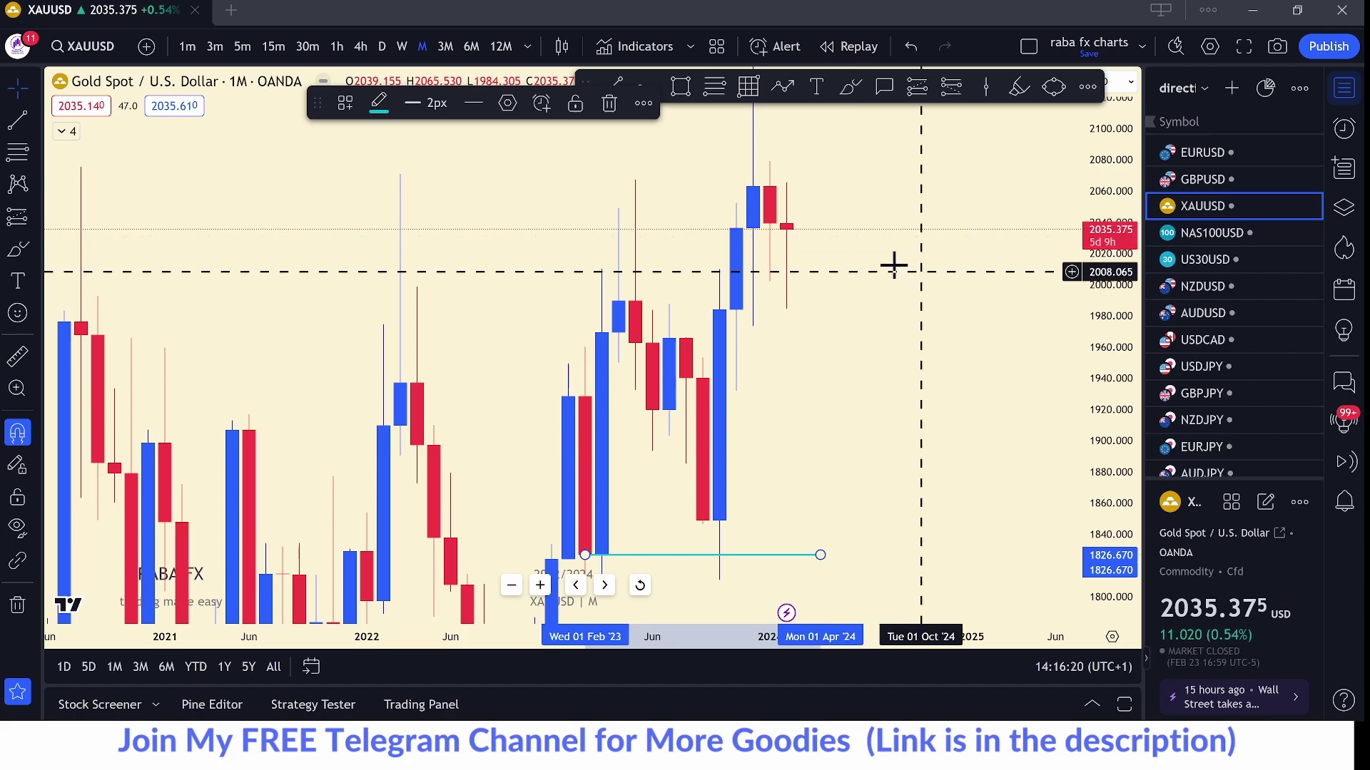
drag(908, 233, 913, 173)
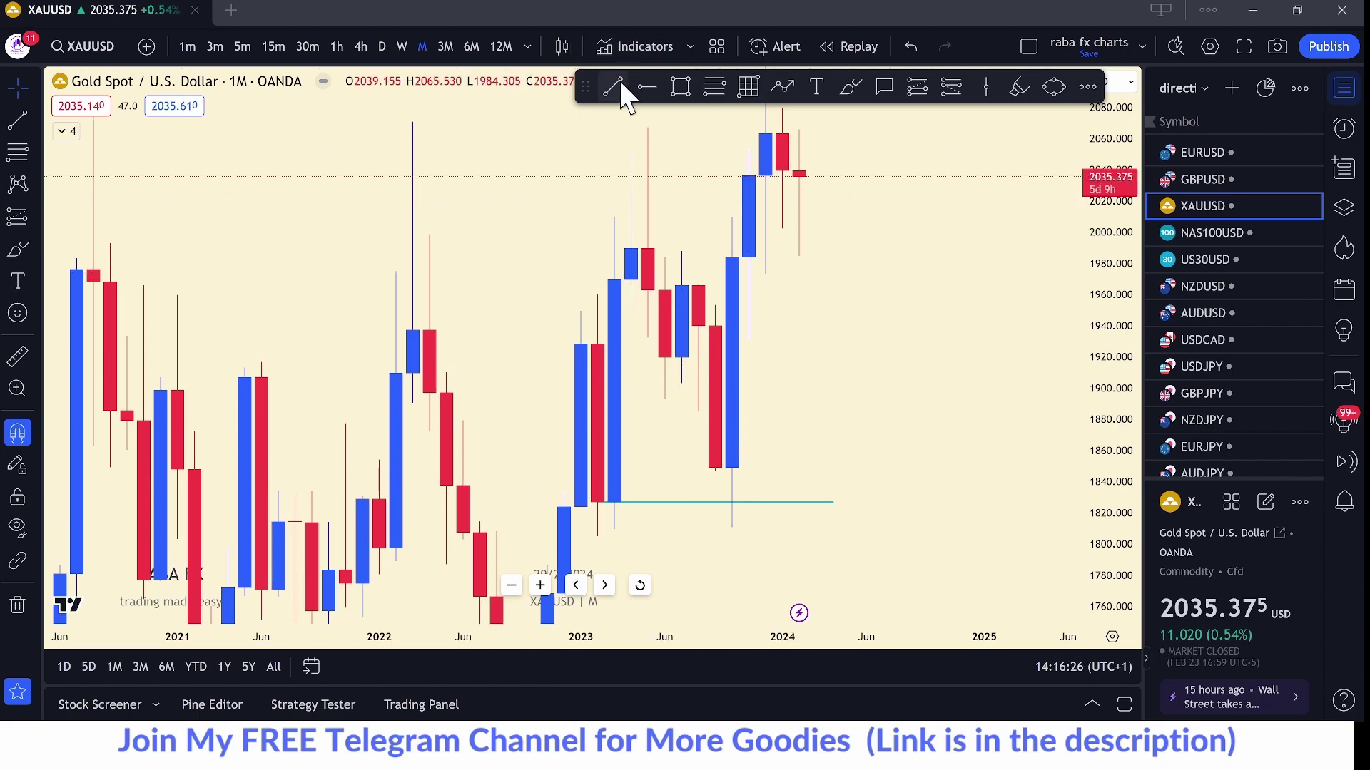
click(632, 247)
click(882, 248)
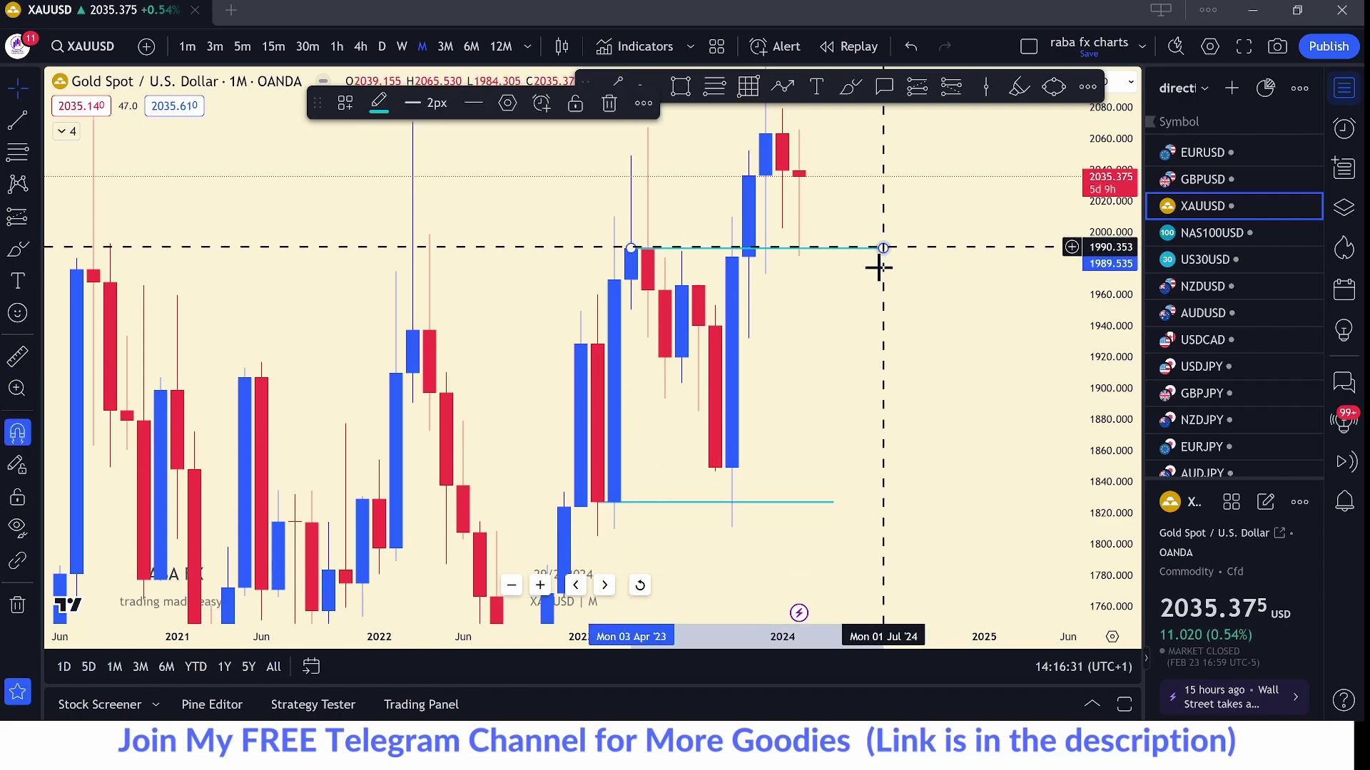
- Draw a horizontal trend line at 2062.970 from the December 2023 monthly candle's close to July 2024
drag(644, 255, 616, 299)
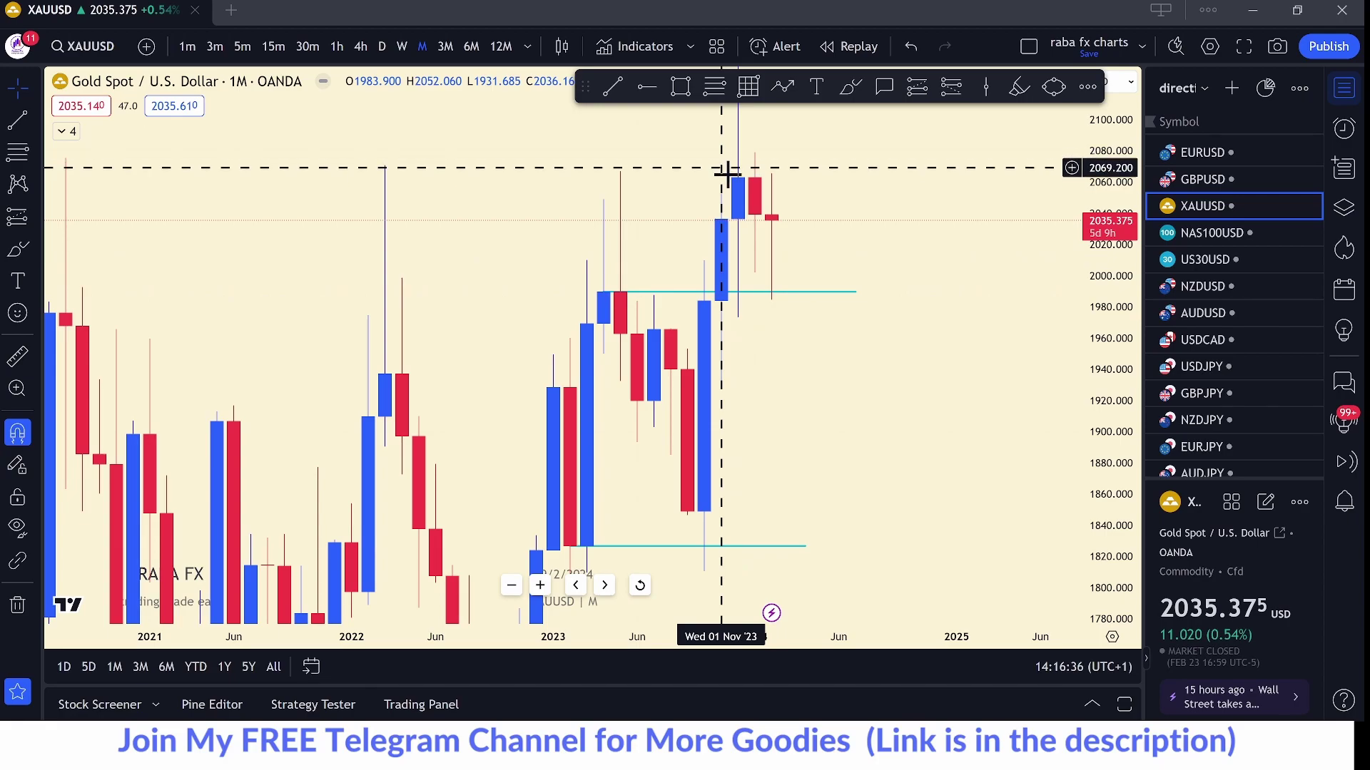
click(615, 87)
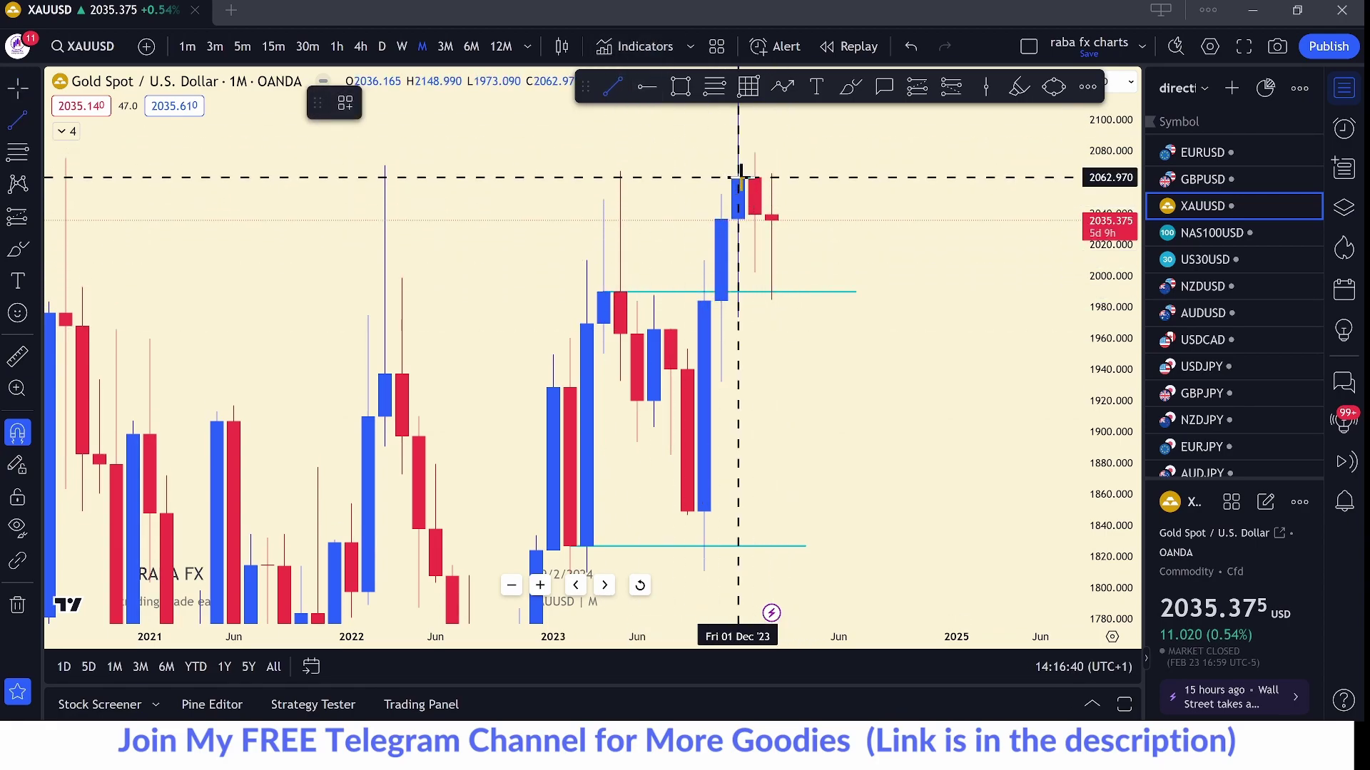
click(739, 178)
click(856, 178)
click(856, 220)
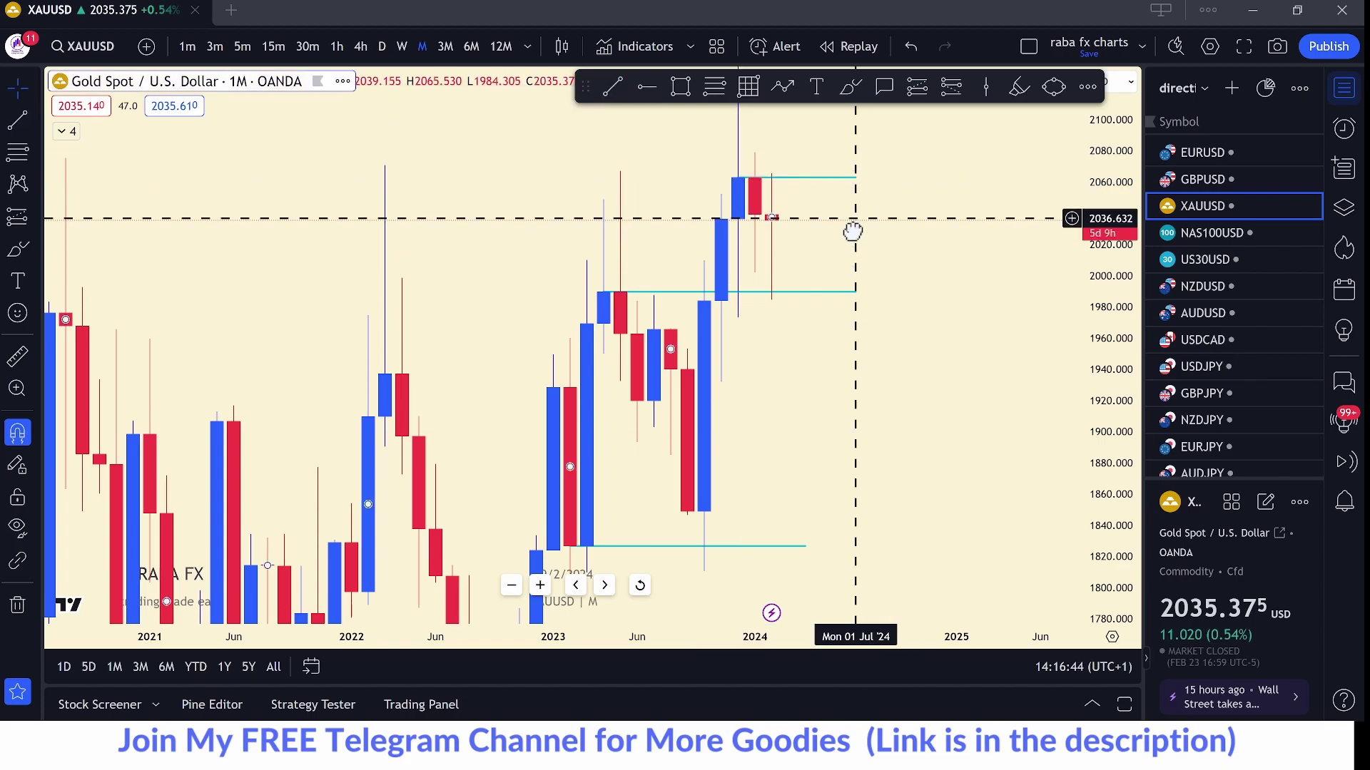
- Examine the recent monthly candles against the three marked horizontal levels
drag(804, 214, 795, 220)
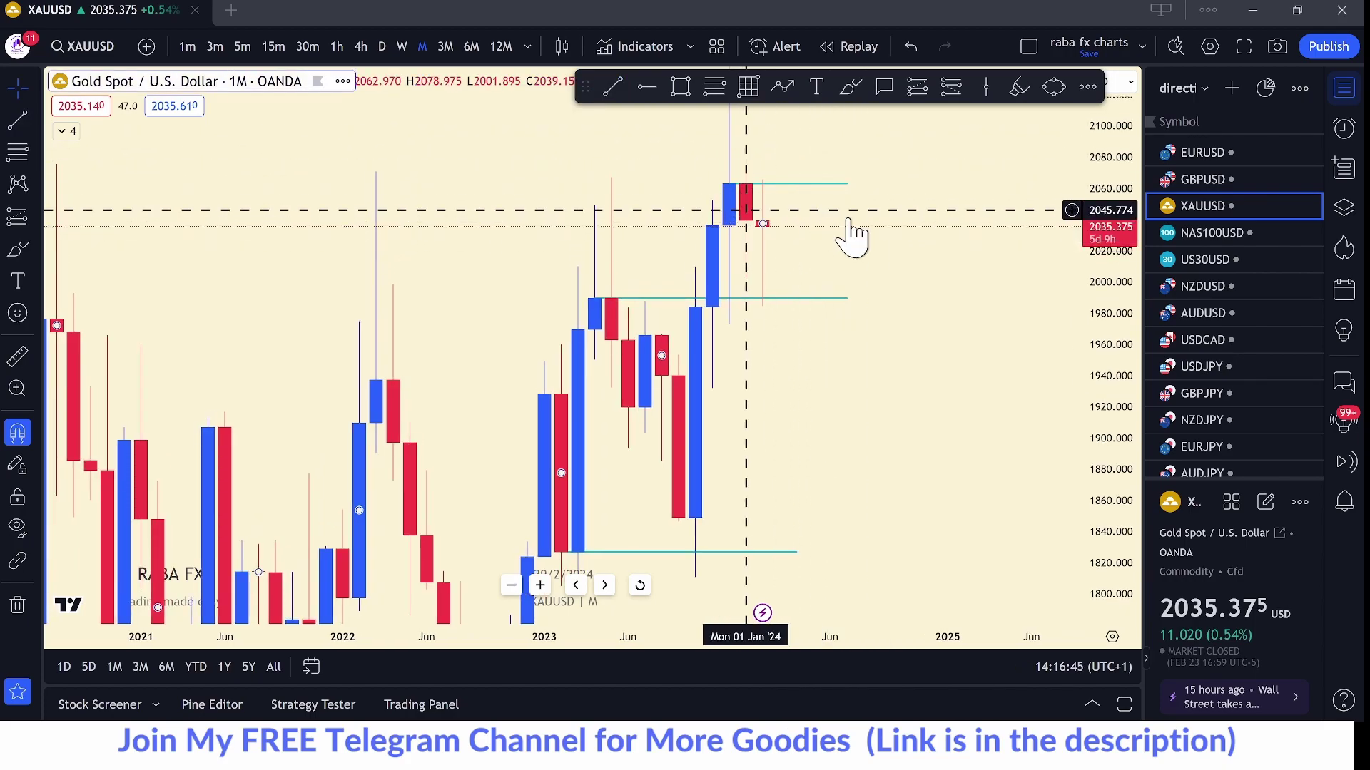
drag(884, 266, 865, 294)
scroll(814, 285, up, 2)
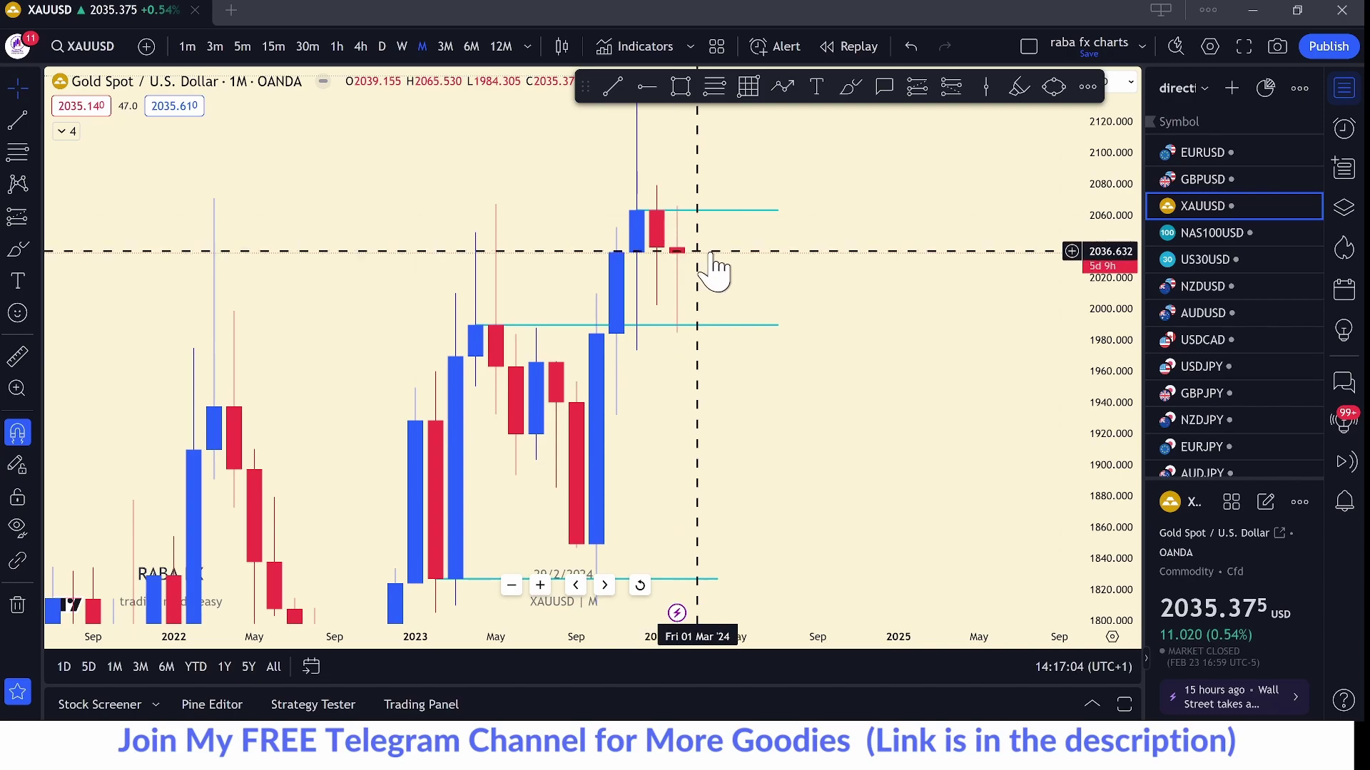
scroll(749, 271, down, 3)
drag(840, 266, 778, 172)
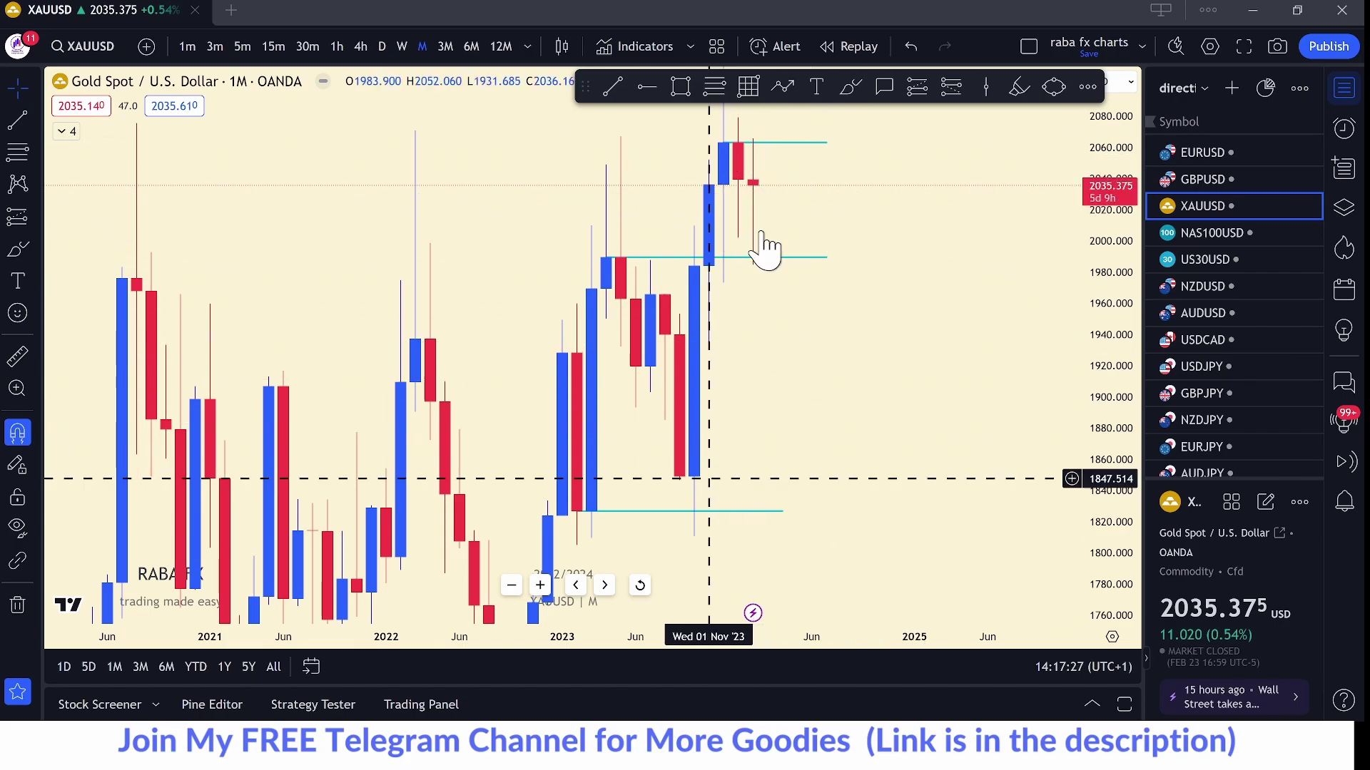
scroll(972, 214, down, 2)
drag(972, 214, 868, 321)
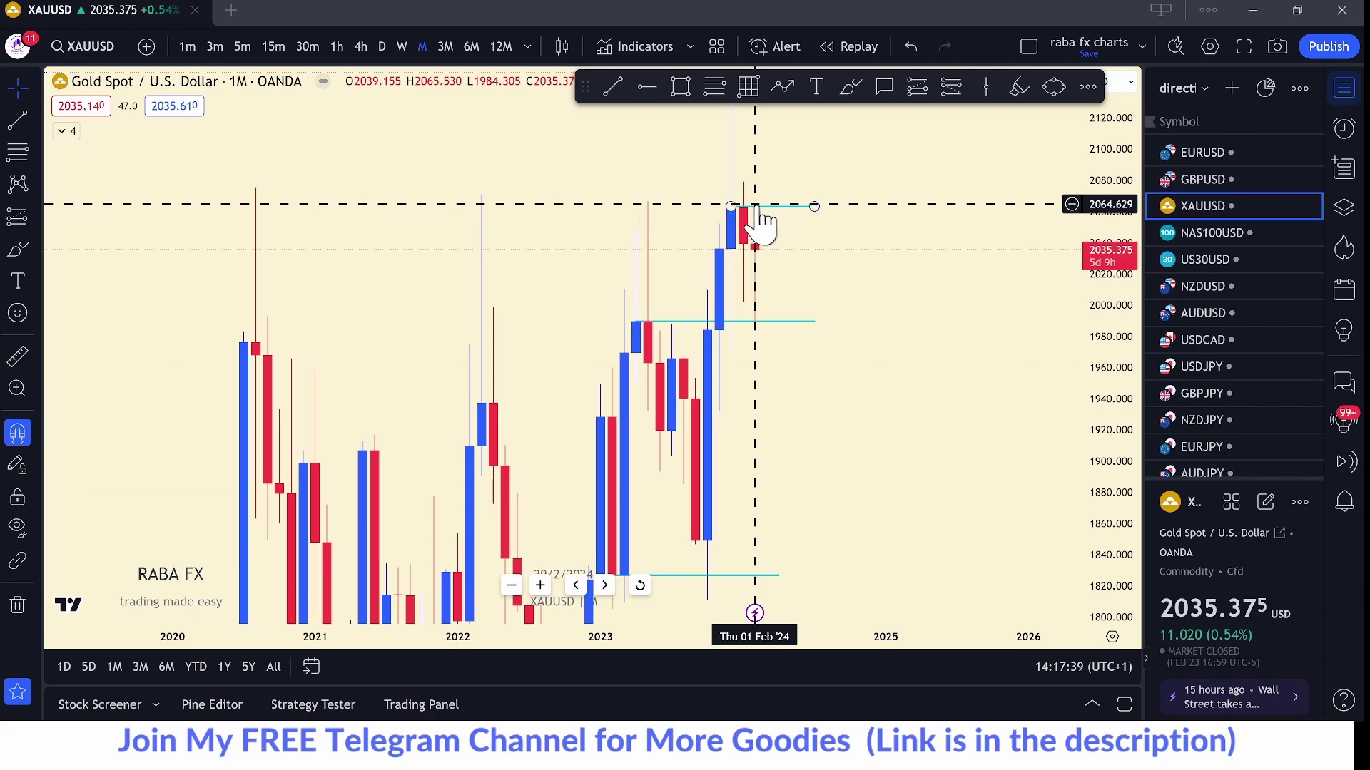
- Switch the gold chart to the weekly timeframe and enlarge the candles around the two upper levels
click(402, 47)
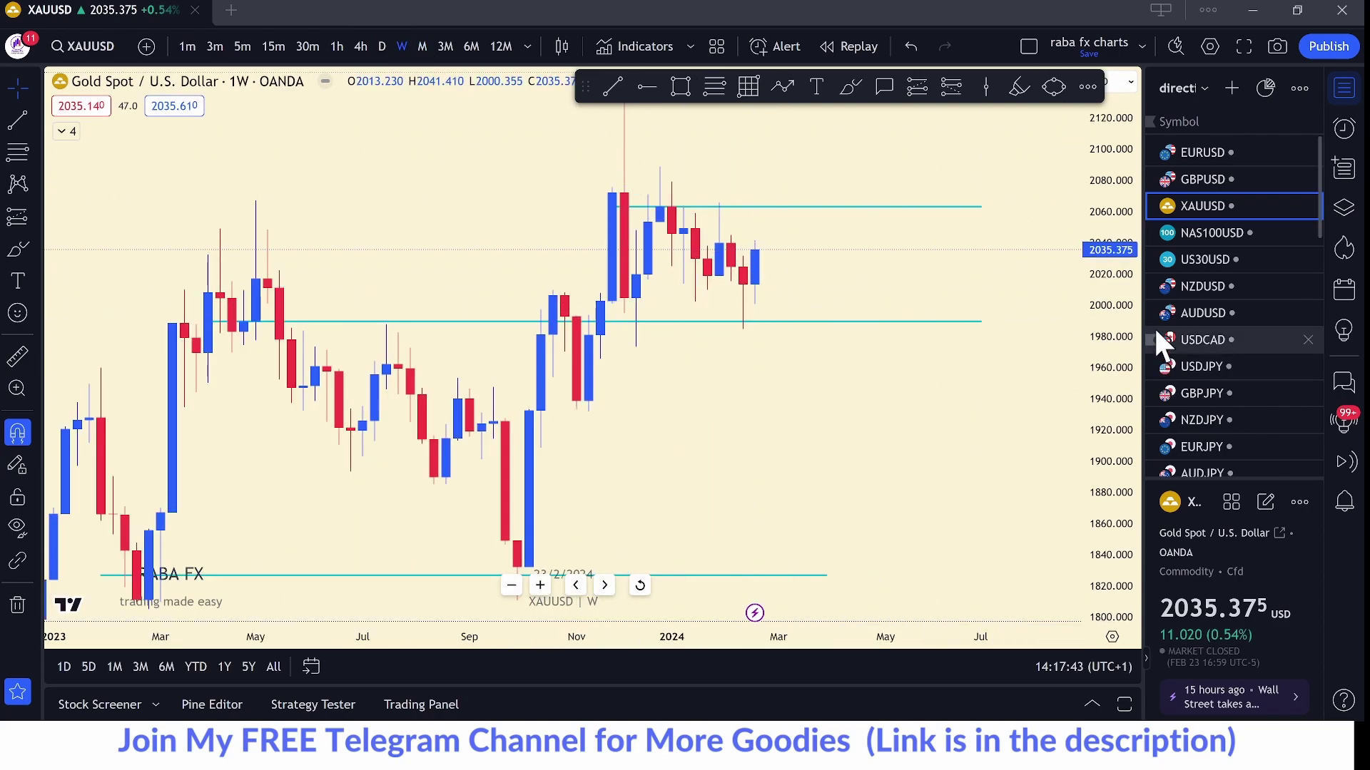
drag(1121, 300, 1085, 281)
drag(944, 272, 914, 360)
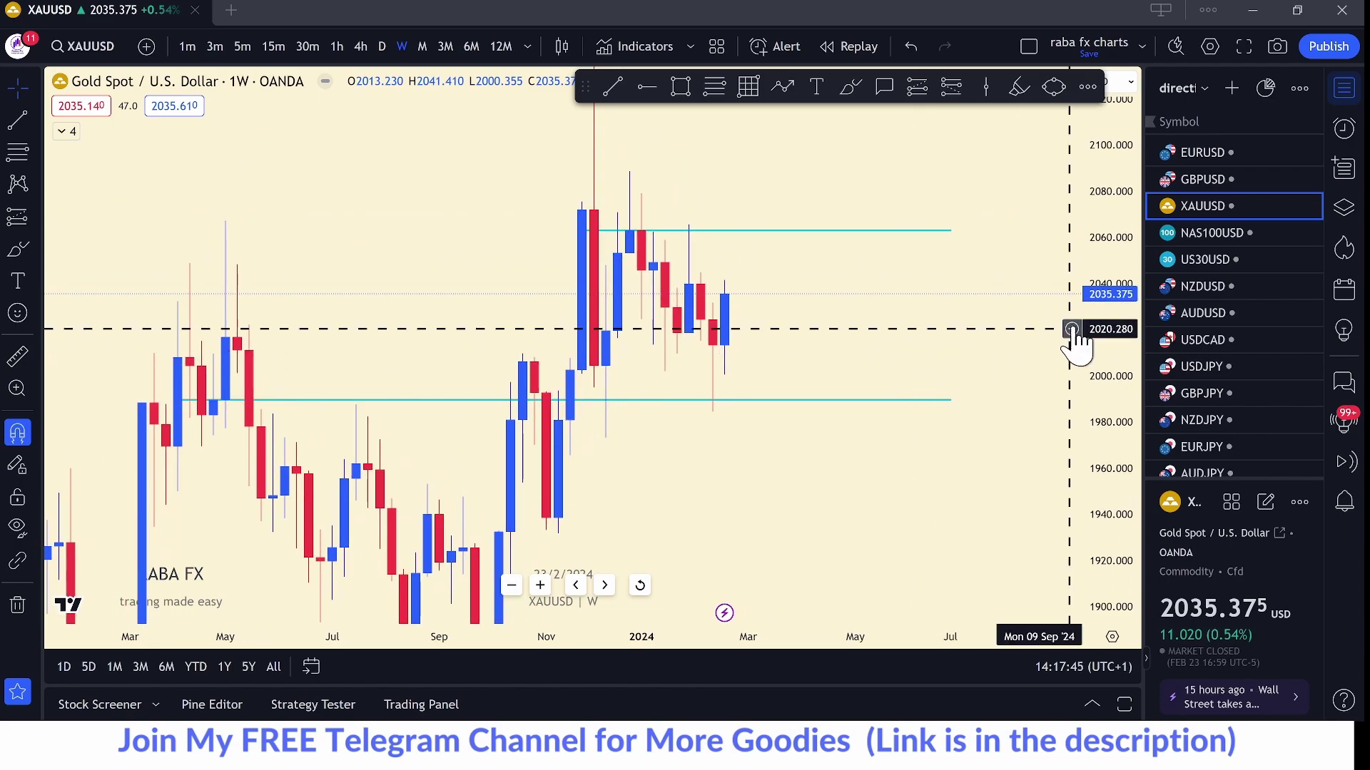
drag(1106, 336, 1106, 236)
click(629, 199)
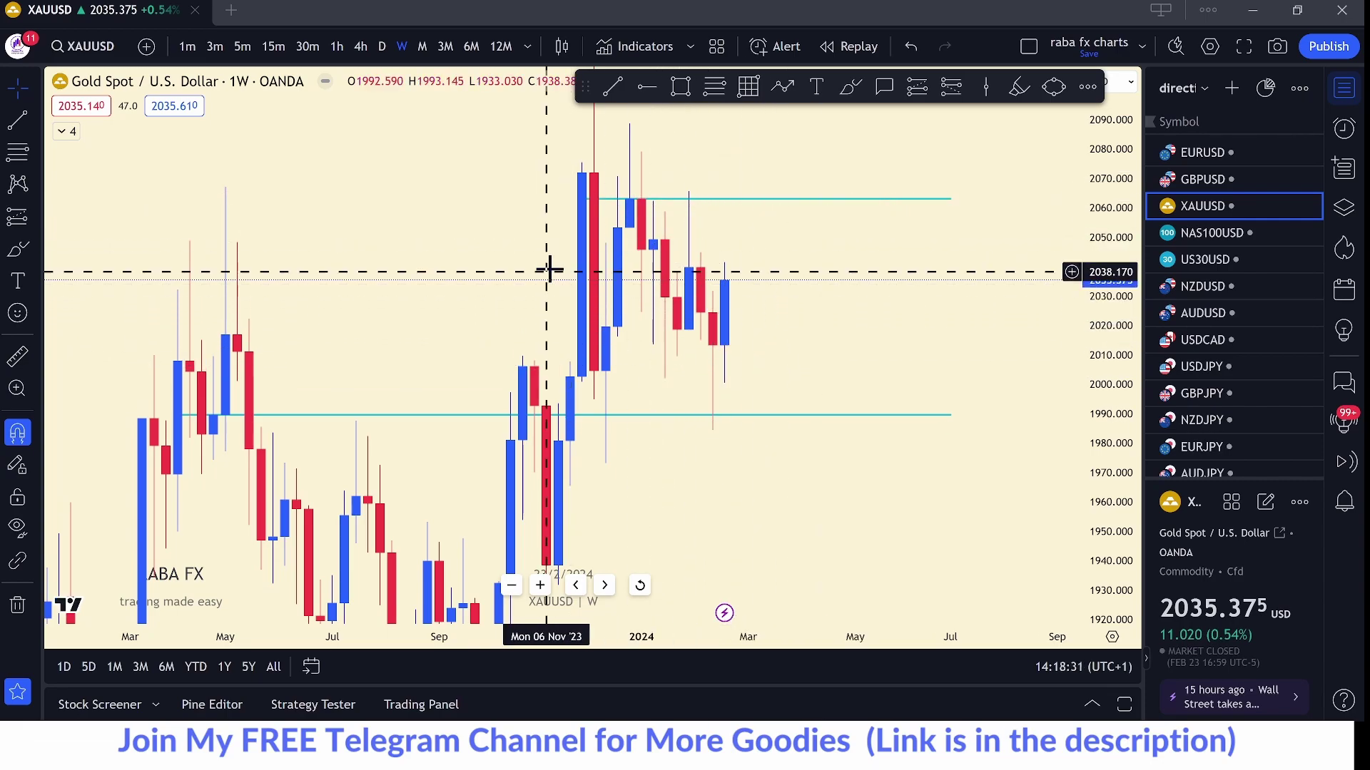
- Examine how the weekly candles react at the 2062.970 and 1989.535 monthly levels
scroll(646, 285, down, 1)
drag(799, 307, 823, 222)
drag(1105, 298, 1099, 225)
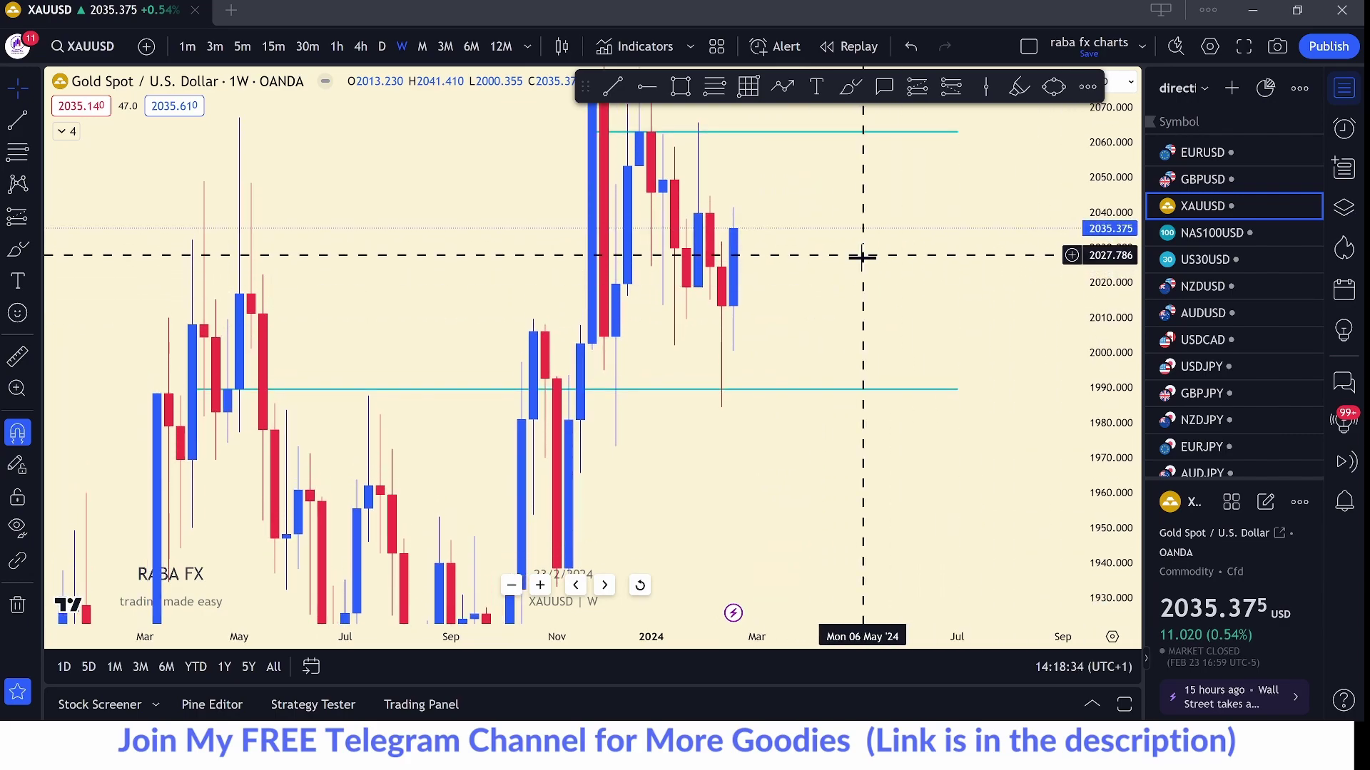
drag(862, 256, 865, 290)
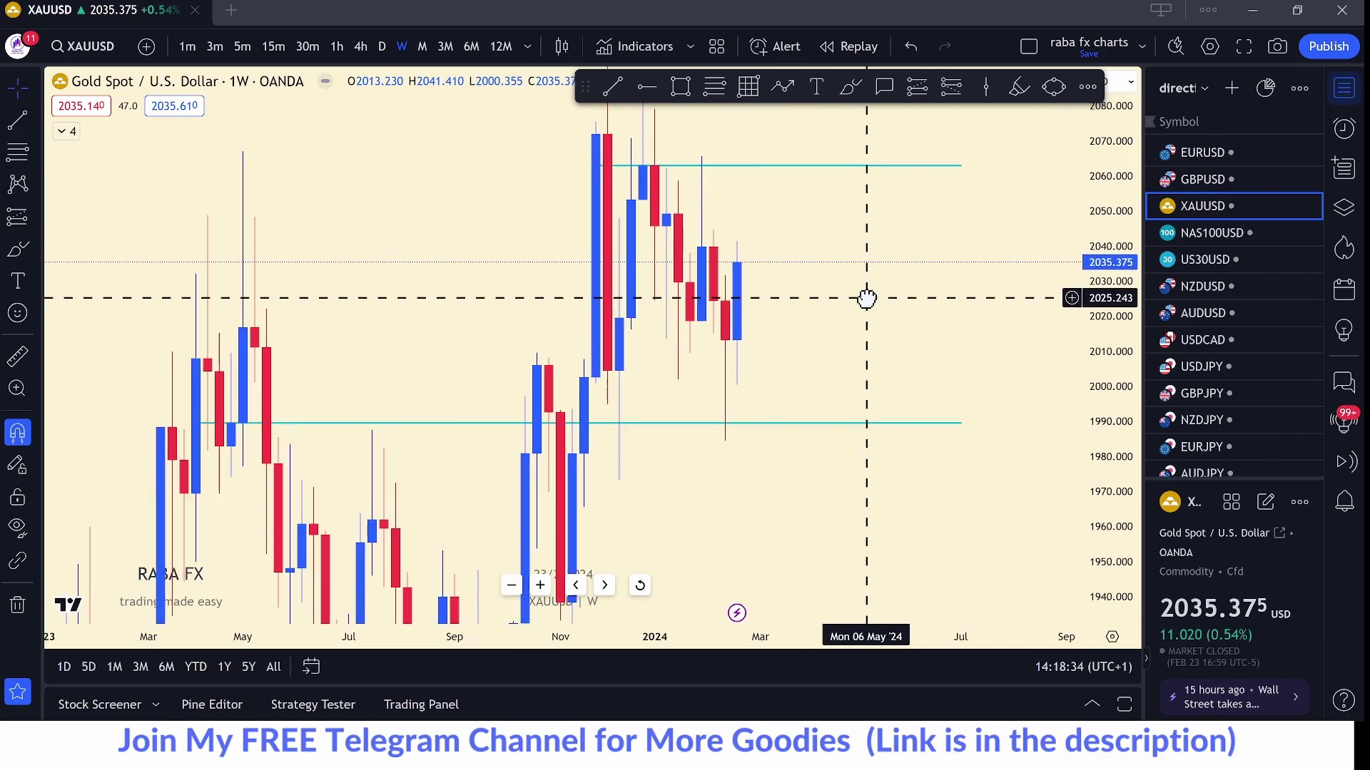
click(702, 165)
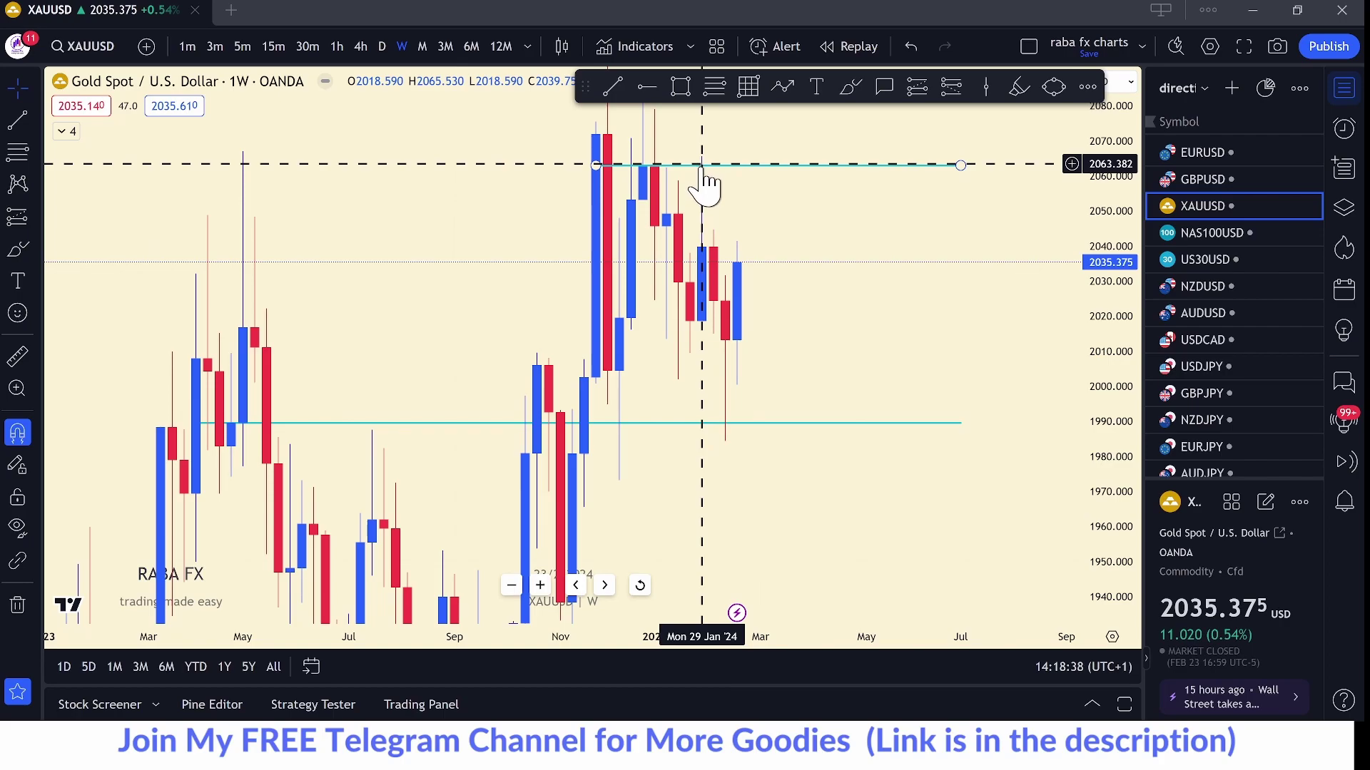
click(643, 424)
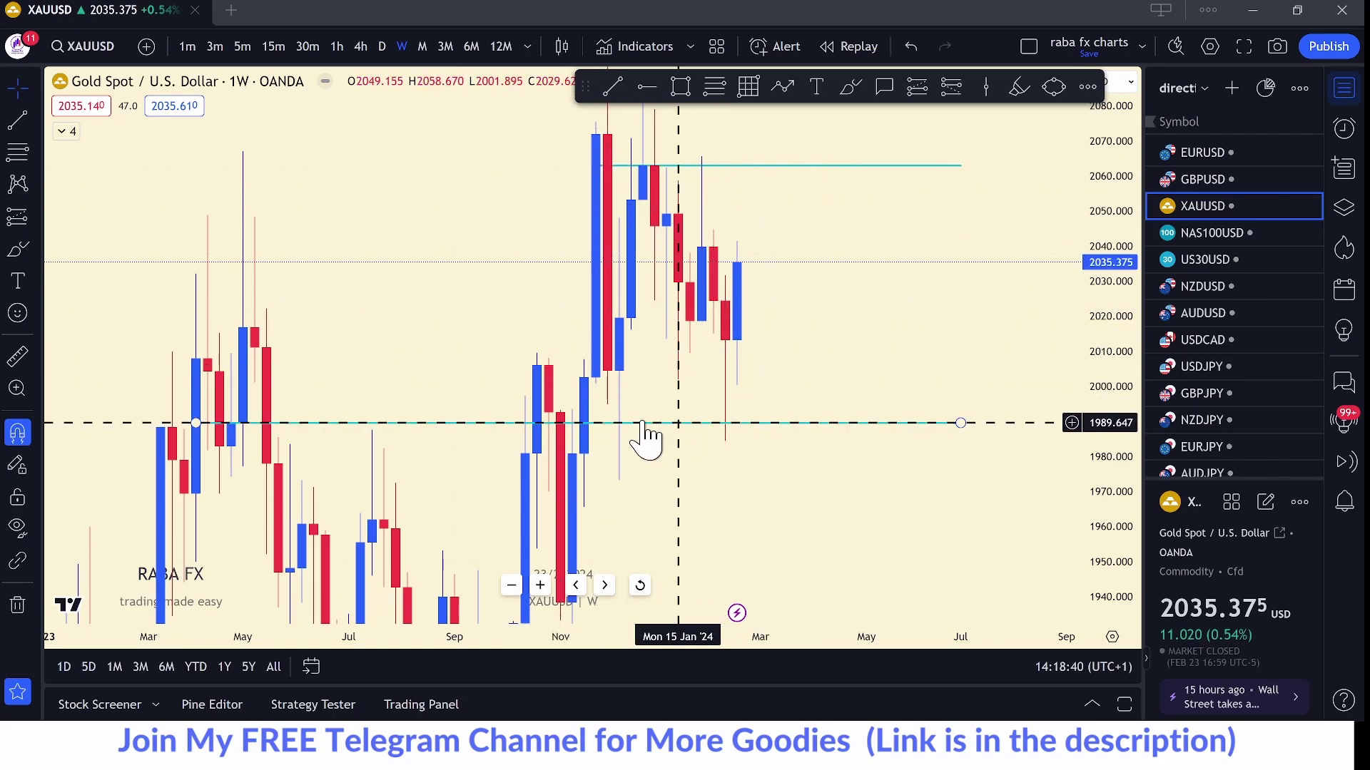
click(746, 440)
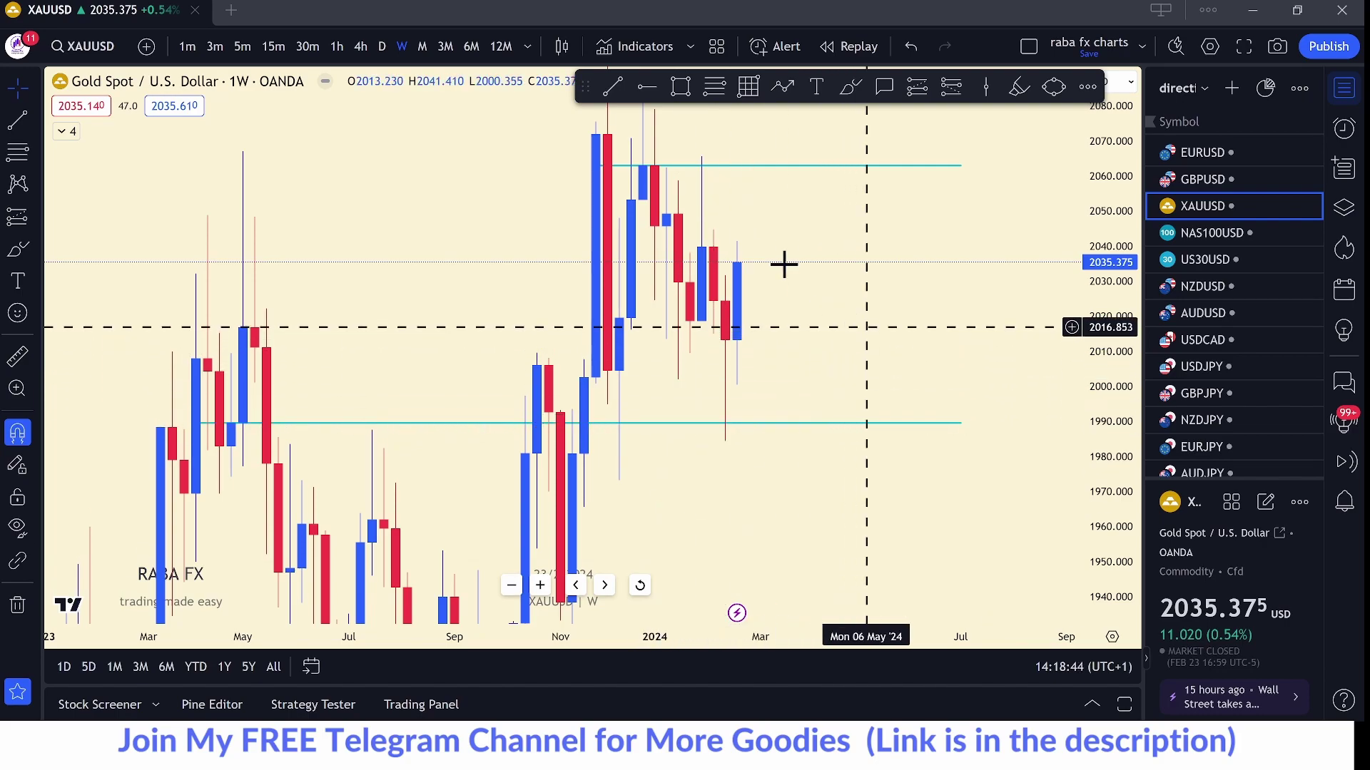
- Apply the black line template to the Trend Line tool and draw a horizontal line at 2039.750 from 29 Jan 2024 to 8 Apr 2024
click(612, 87)
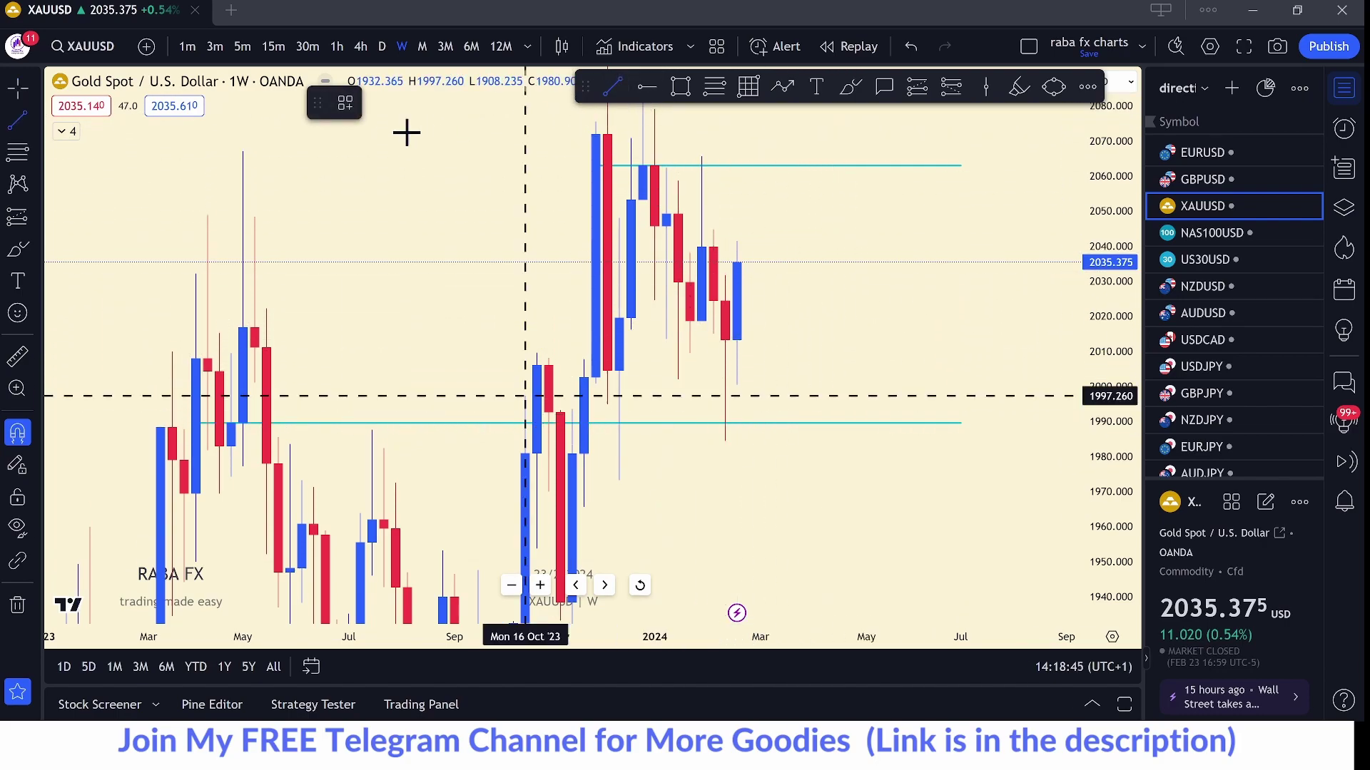
click(345, 103)
click(376, 321)
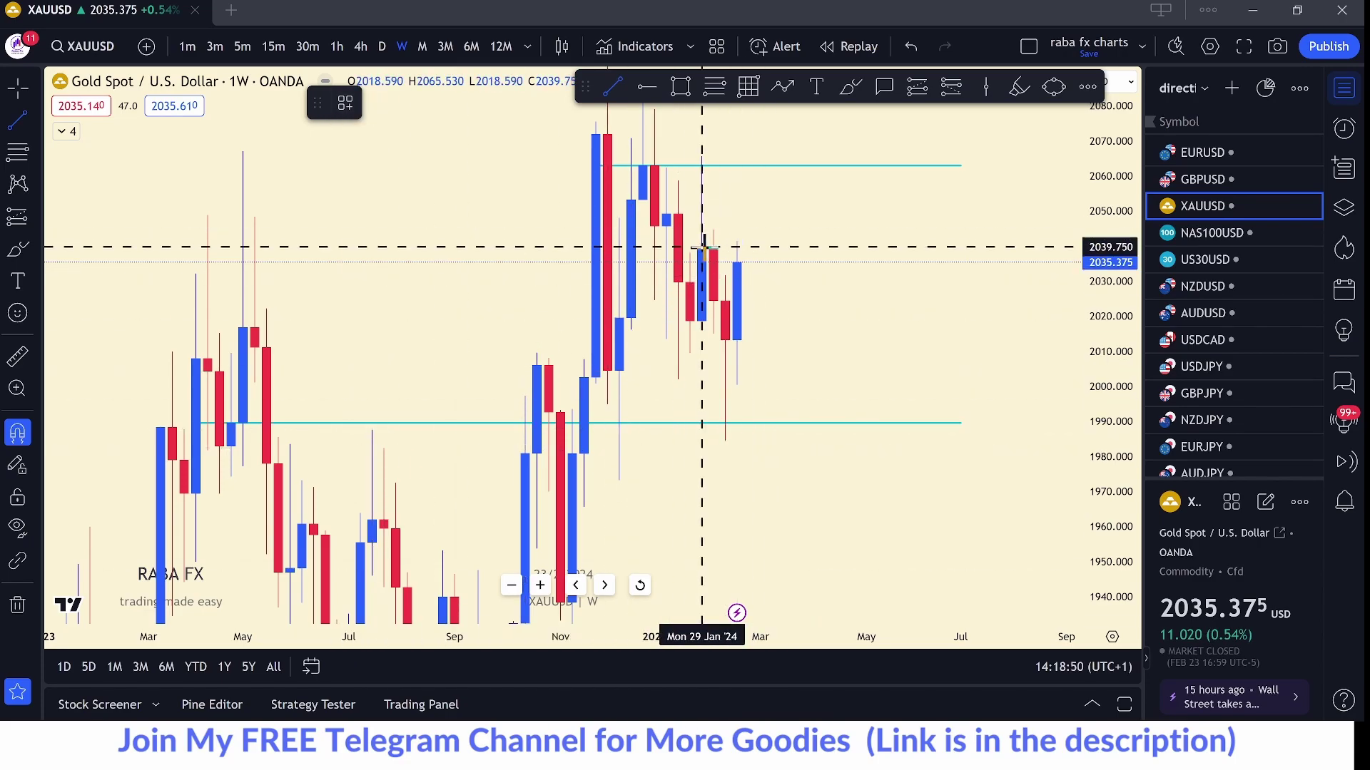
click(820, 247)
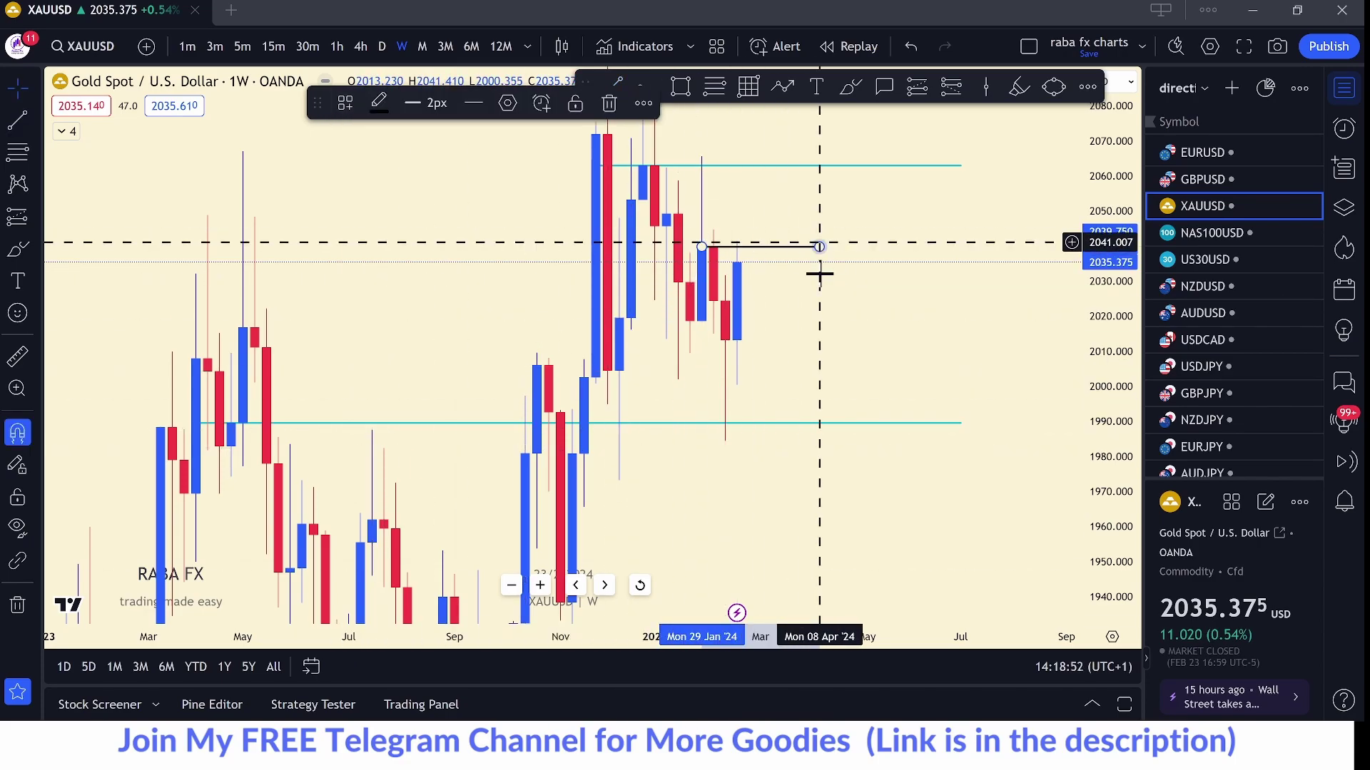
click(820, 275)
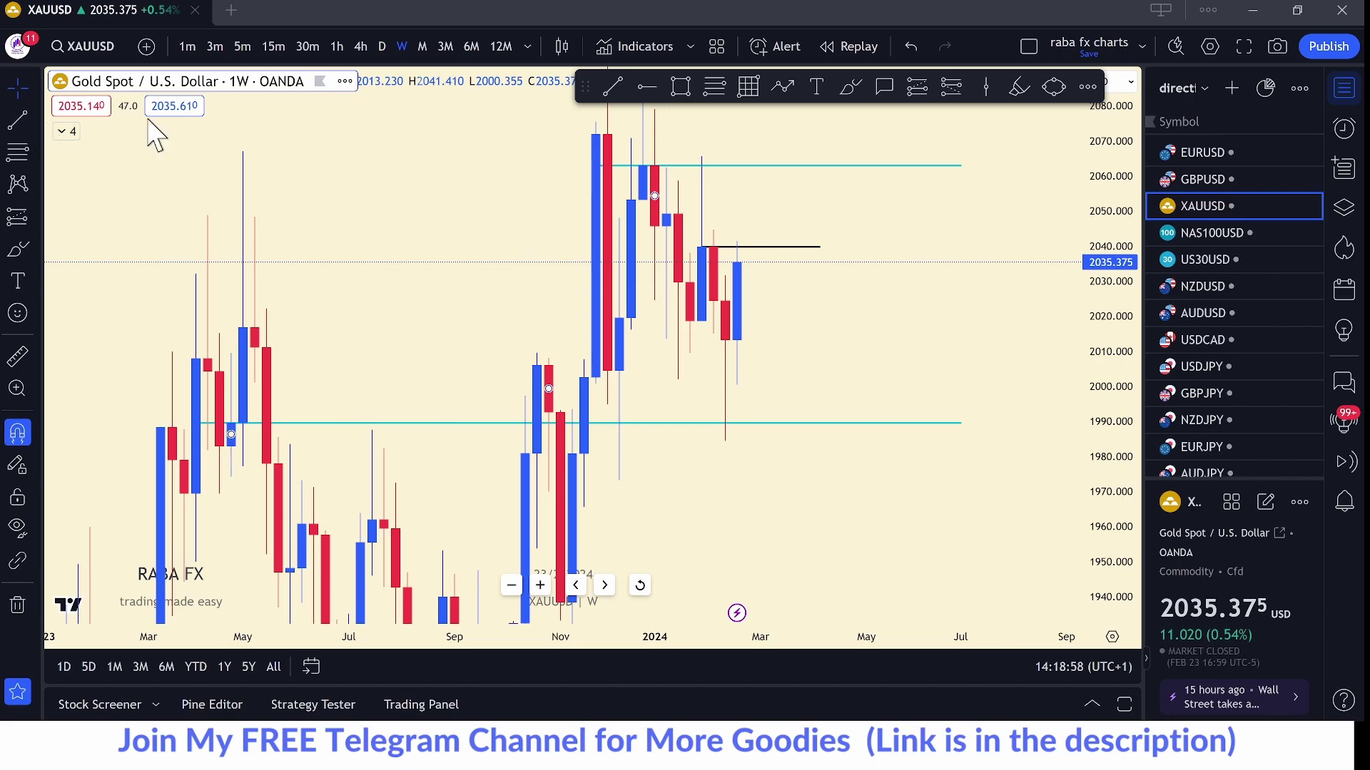
- Draw black horizontal trend lines at 2013.230 from the 12 Feb 2024 weekly candle and at 2024.360 from the 5 Feb 2024 candle
click(613, 86)
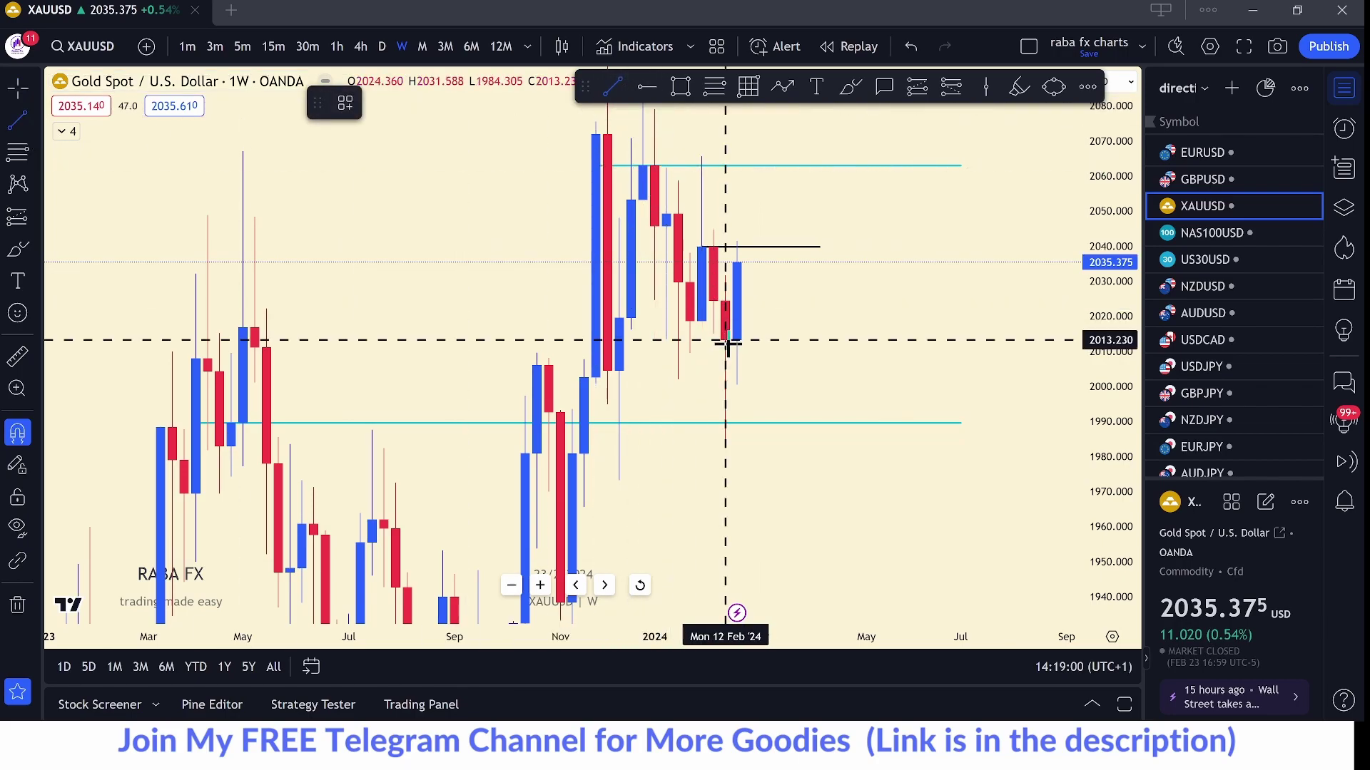
drag(725, 339, 831, 339)
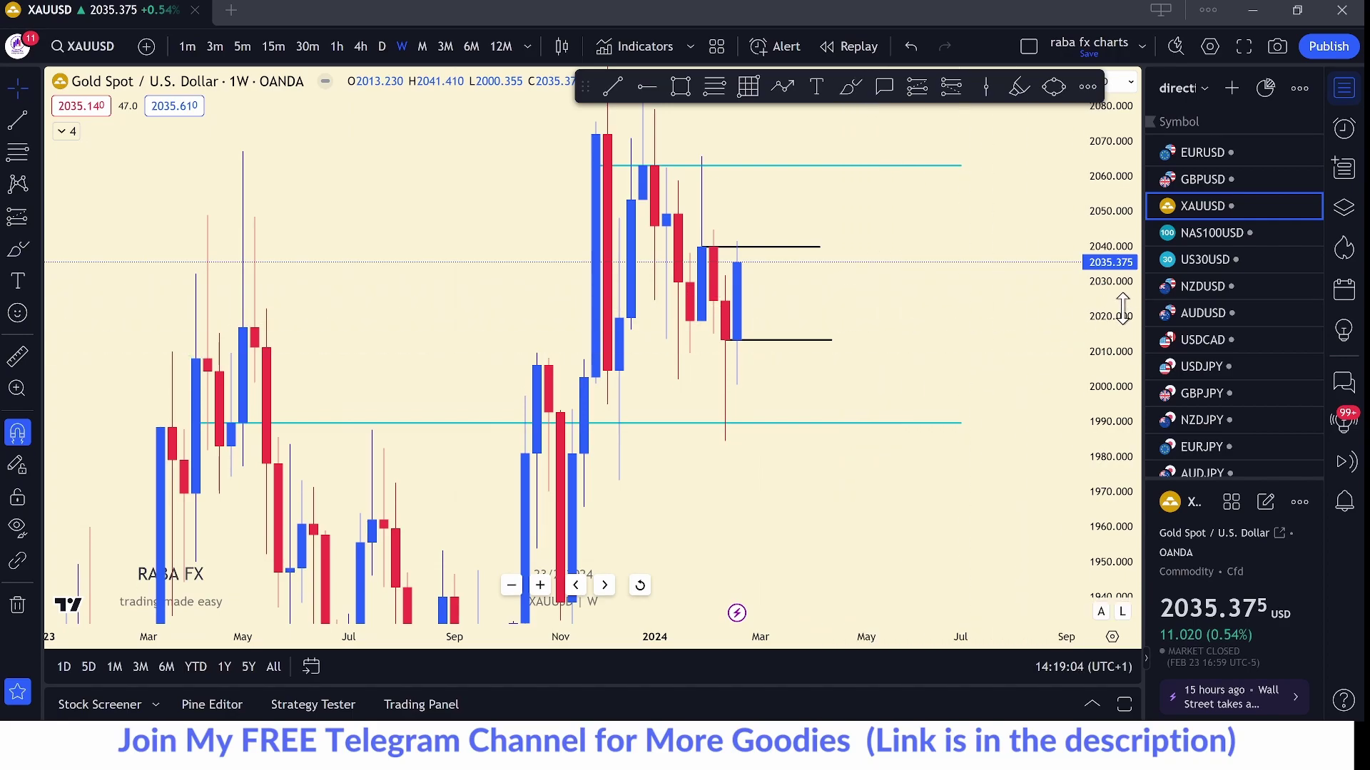
drag(1122, 309, 1110, 299)
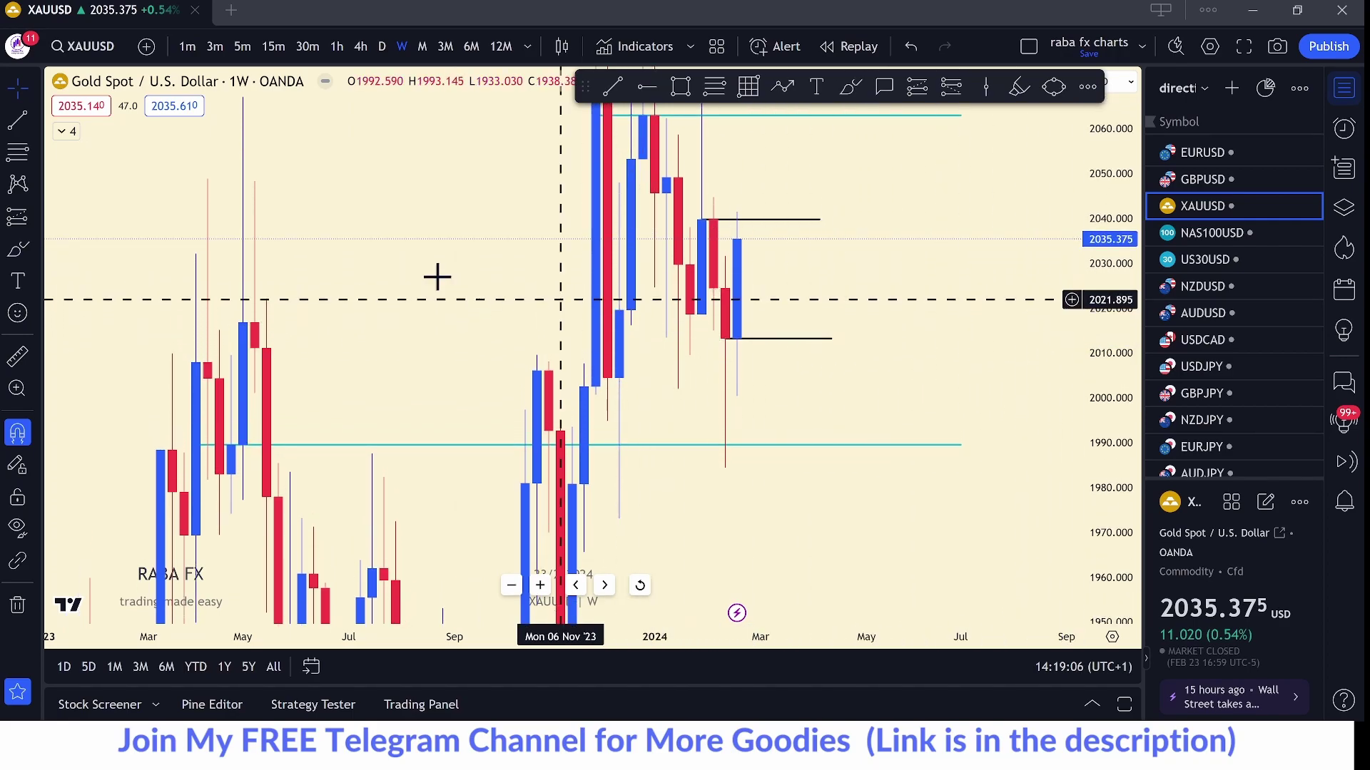
click(19, 121)
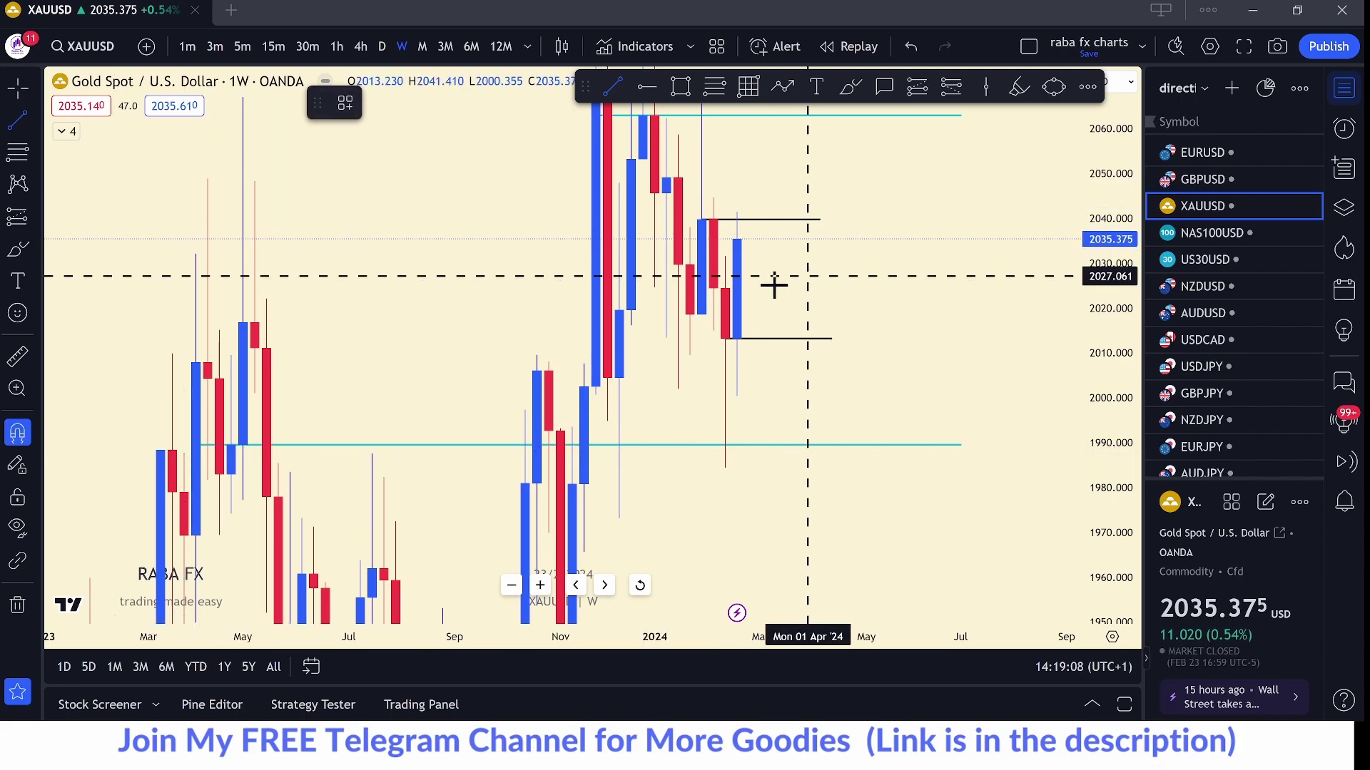
click(714, 288)
click(888, 288)
click(758, 244)
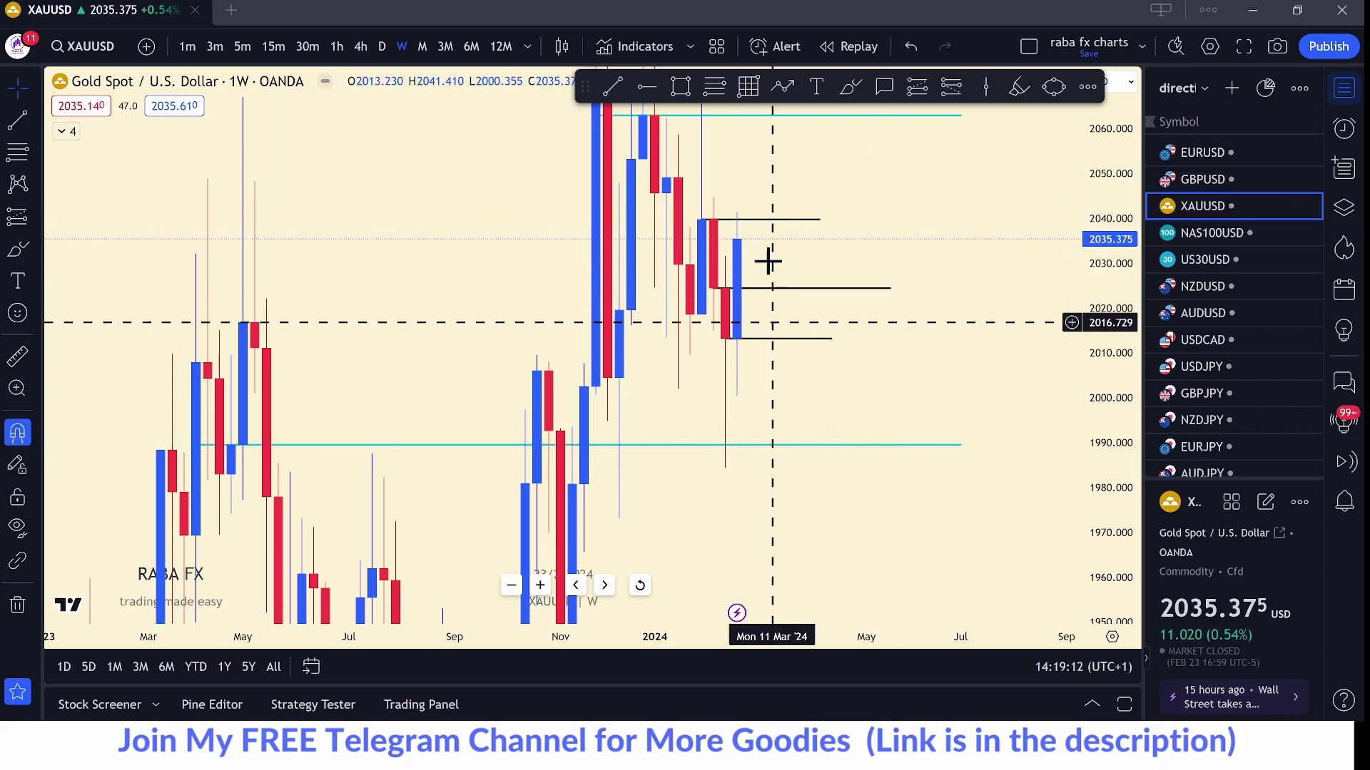
- Examine the latest weekly candles against the three black weekly levels and the surrounding monthly levels
drag(913, 247, 816, 315)
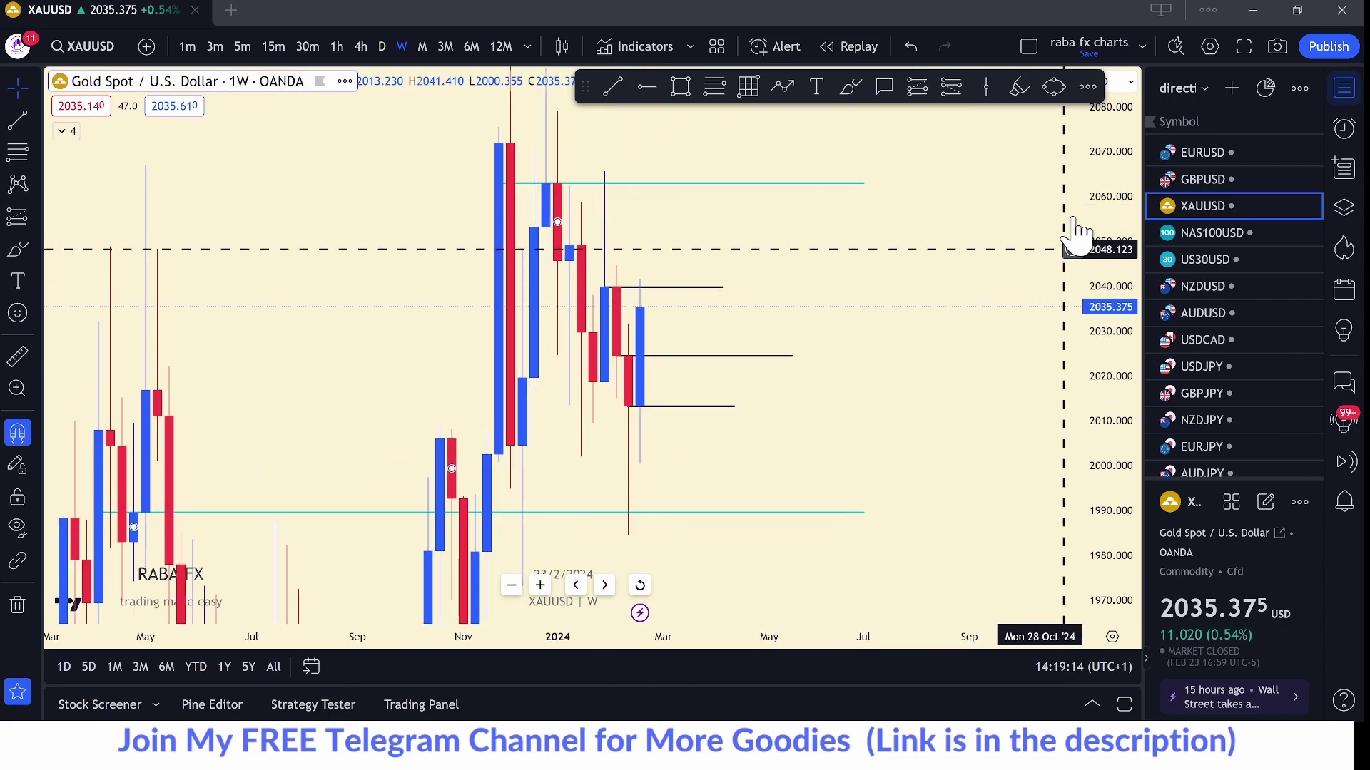
scroll(1121, 192, down, 2)
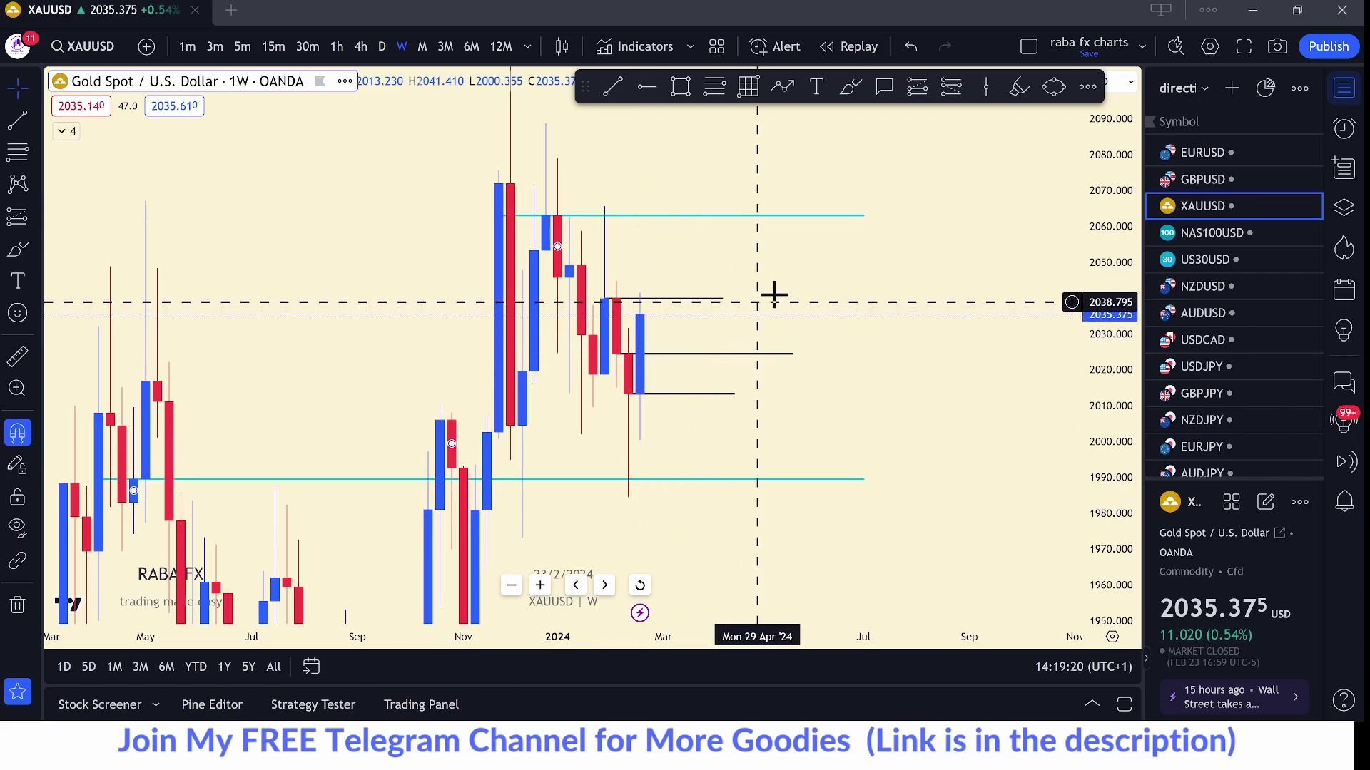
drag(811, 286, 890, 280)
scroll(891, 281, up, 1)
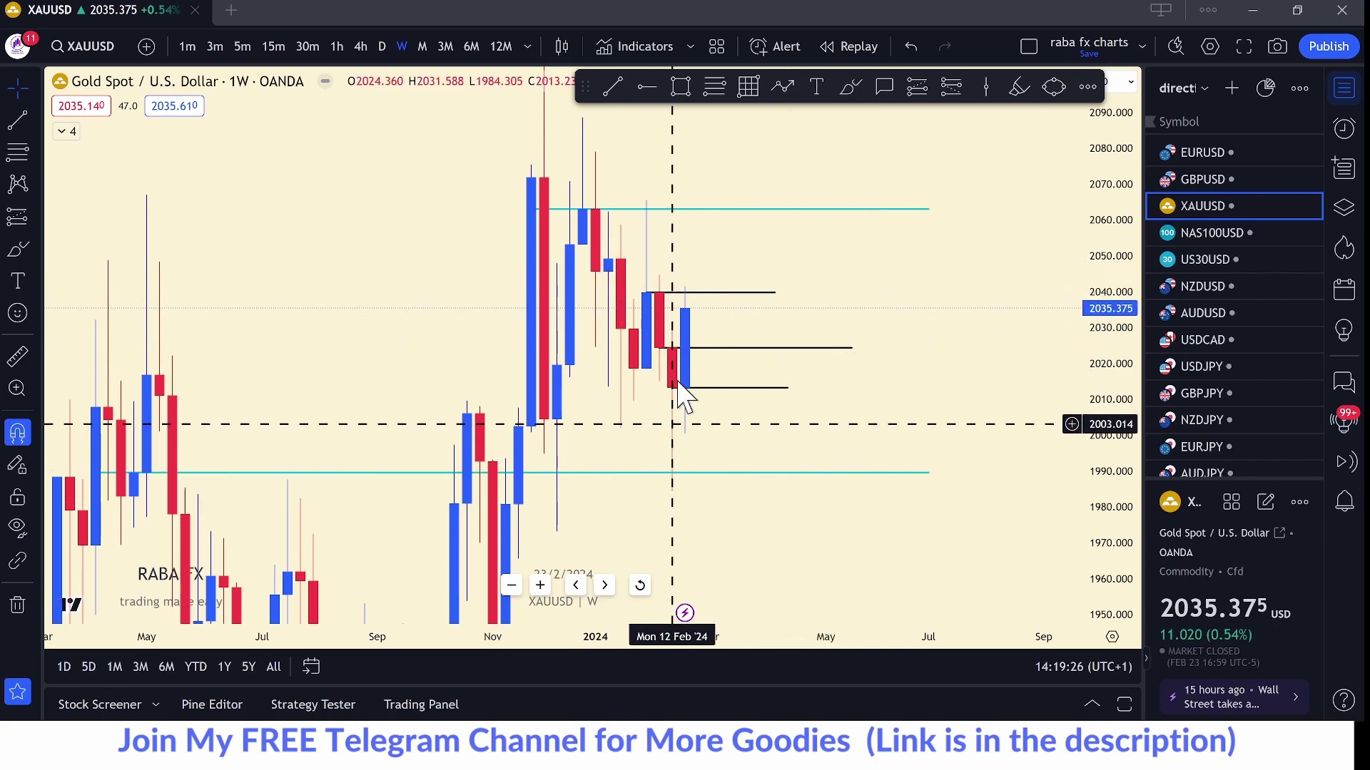
drag(721, 138, 847, 146)
drag(1103, 279, 1103, 317)
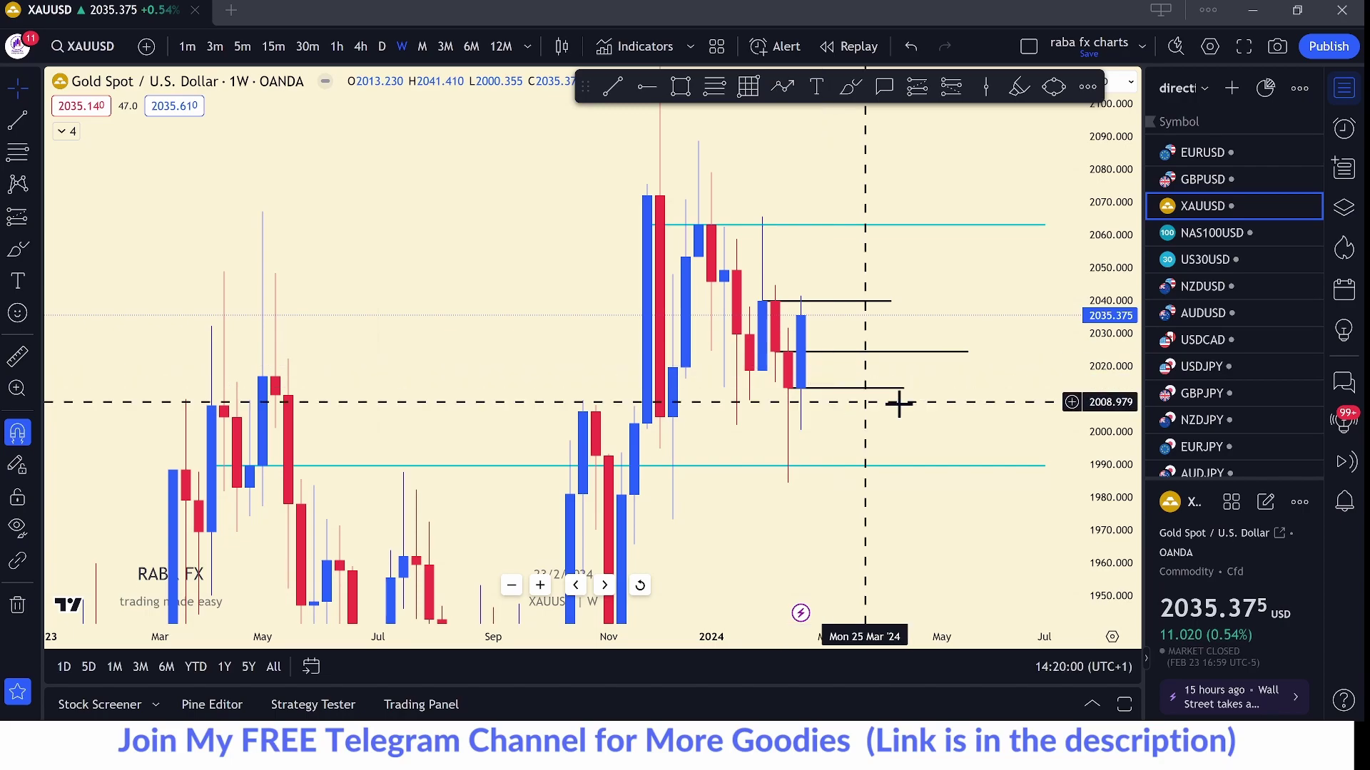
scroll(902, 393, down, 1)
scroll(904, 395, up, 1)
drag(909, 404, 908, 361)
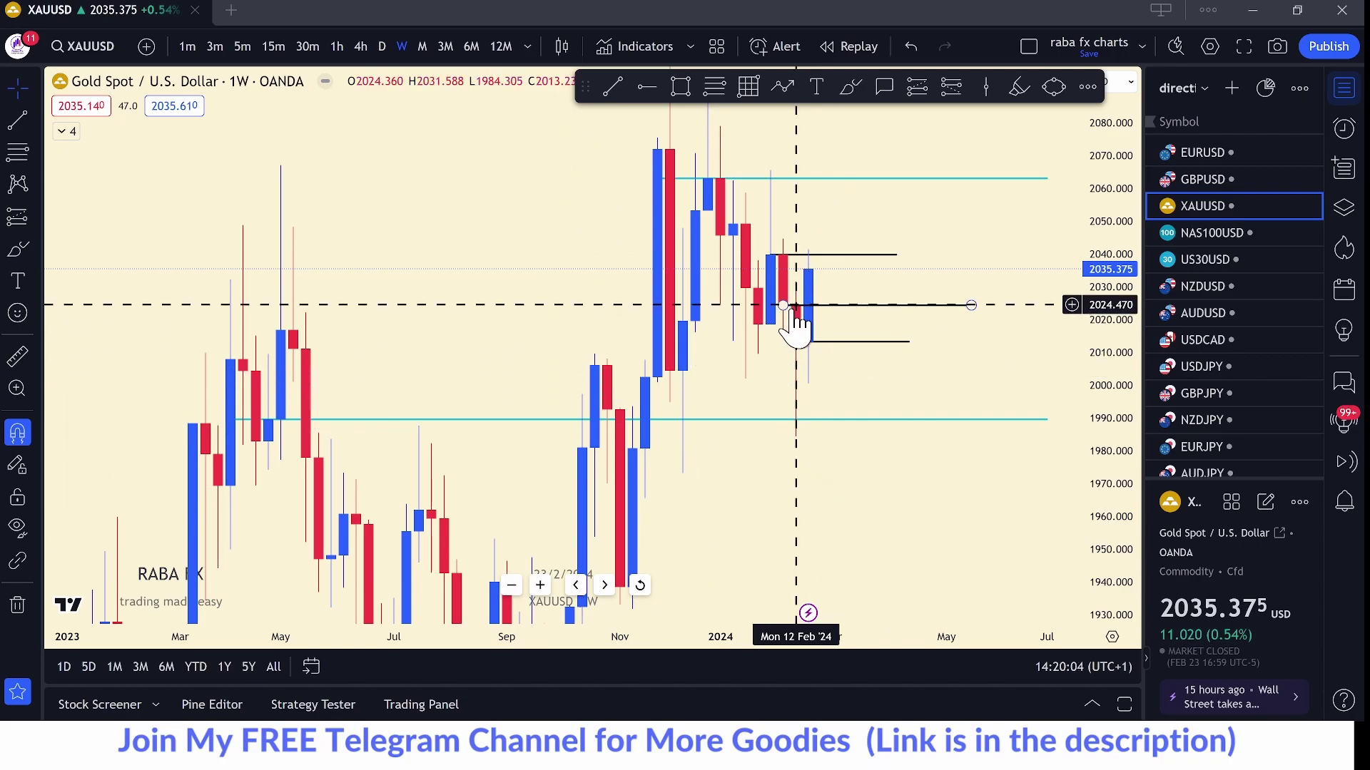
- Switch to the daily timeframe and draw a horizontal trend line with the daily opening price template at 2035.885 from 6 Feb 2024
click(381, 46)
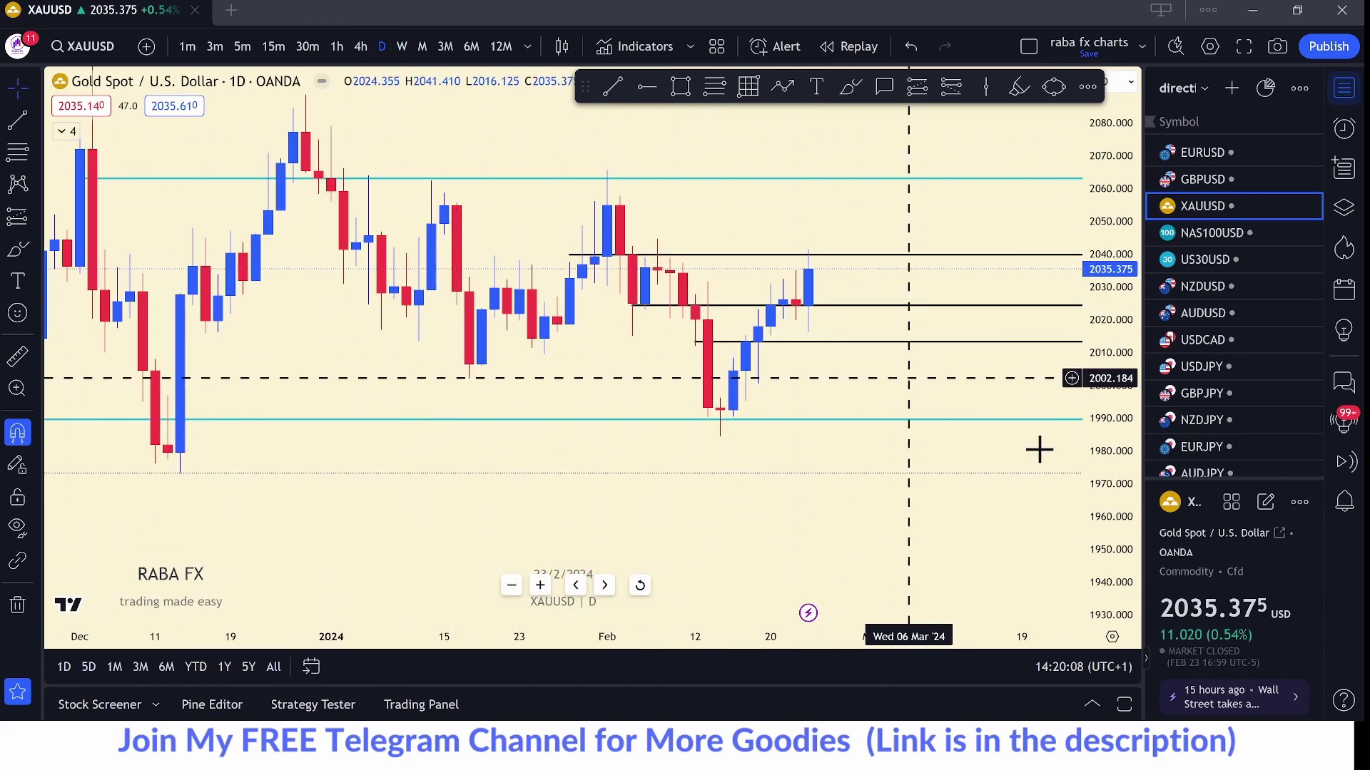
scroll(1124, 390, up, 3)
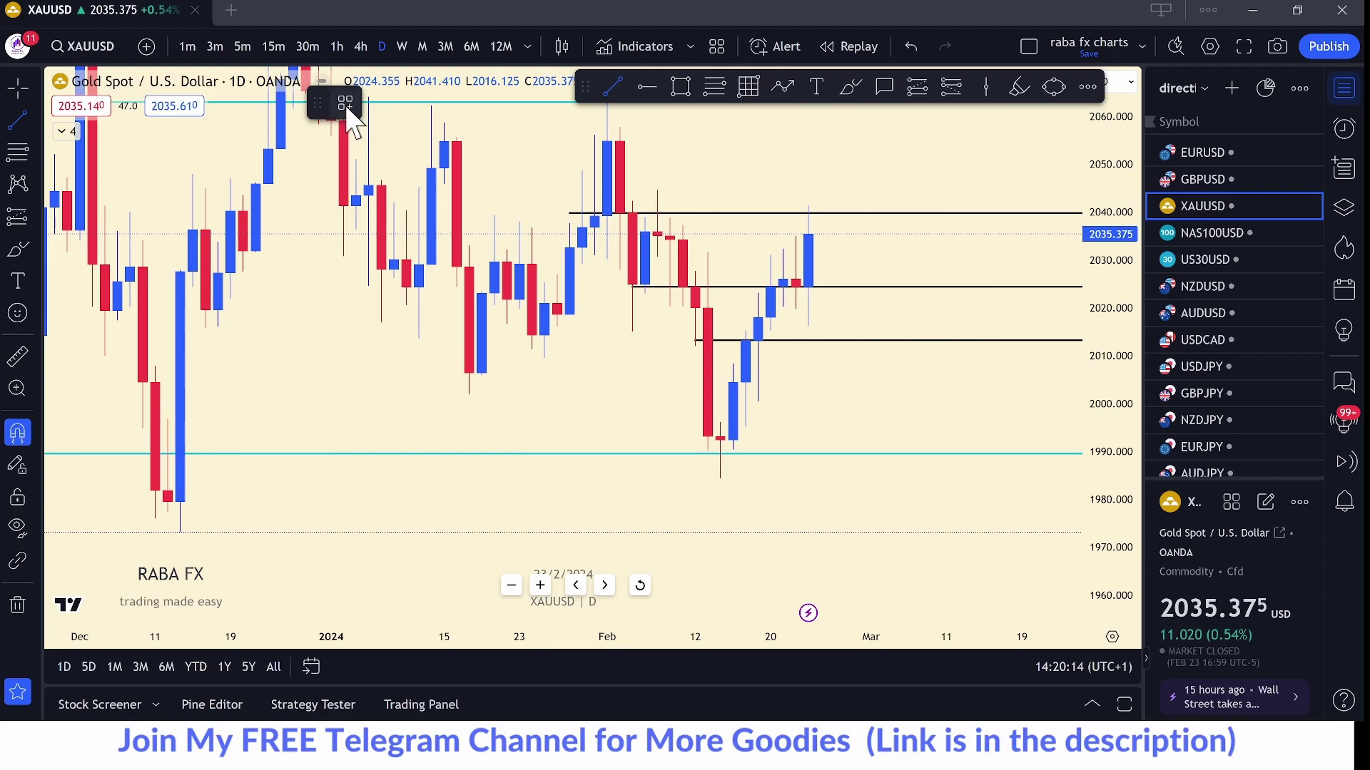
click(347, 107)
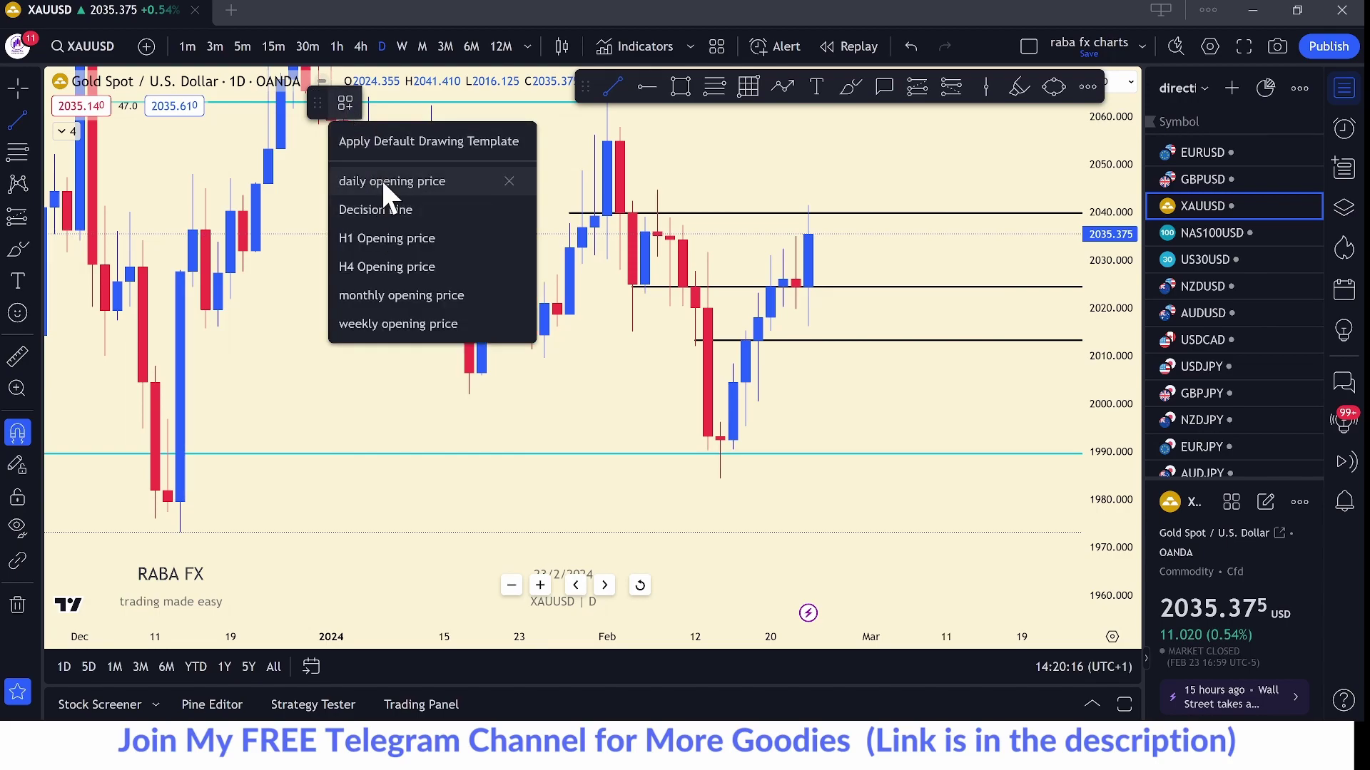
click(381, 181)
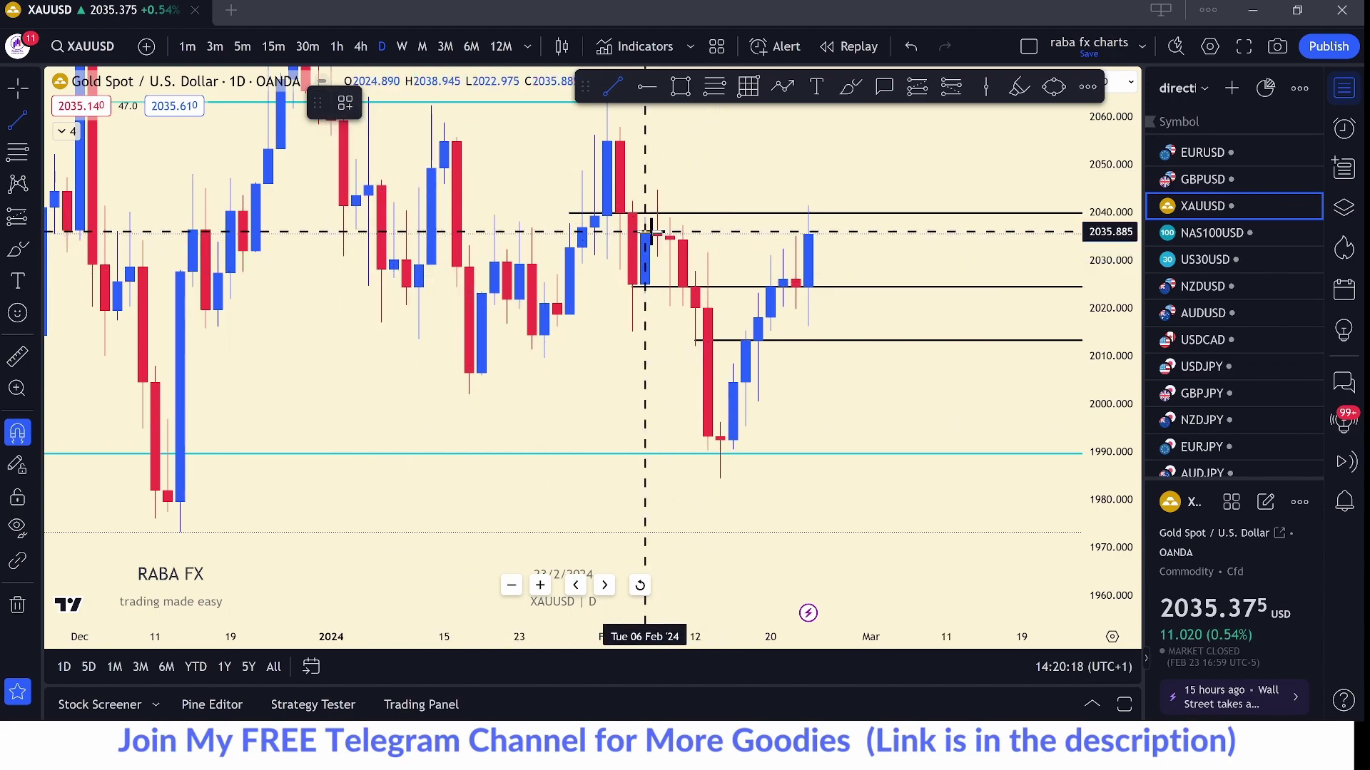
click(908, 230)
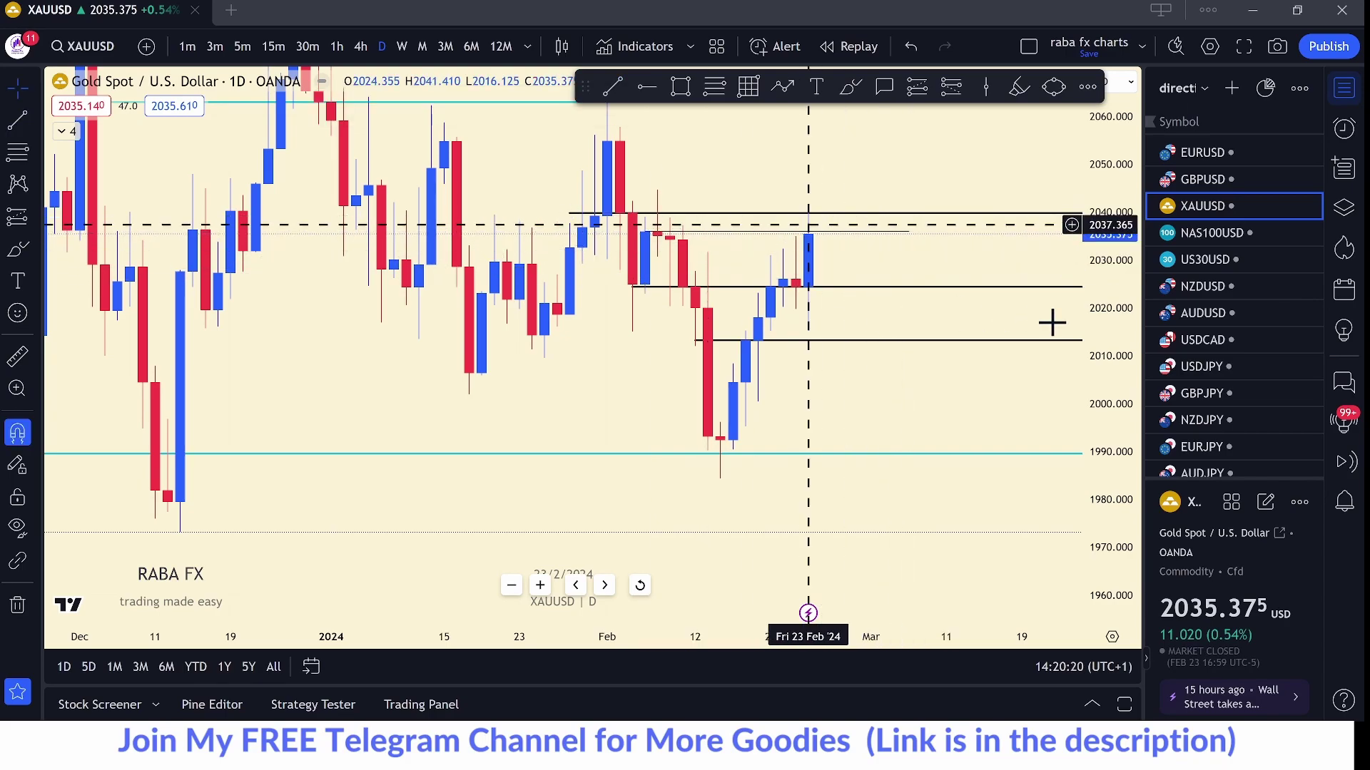
- Draw a green rectangle zone from 2026.040 on 21 Feb 2024 down to about 2024.5 on 13 Mar 2024
drag(1094, 277, 1096, 249)
scroll(971, 283, down, 1)
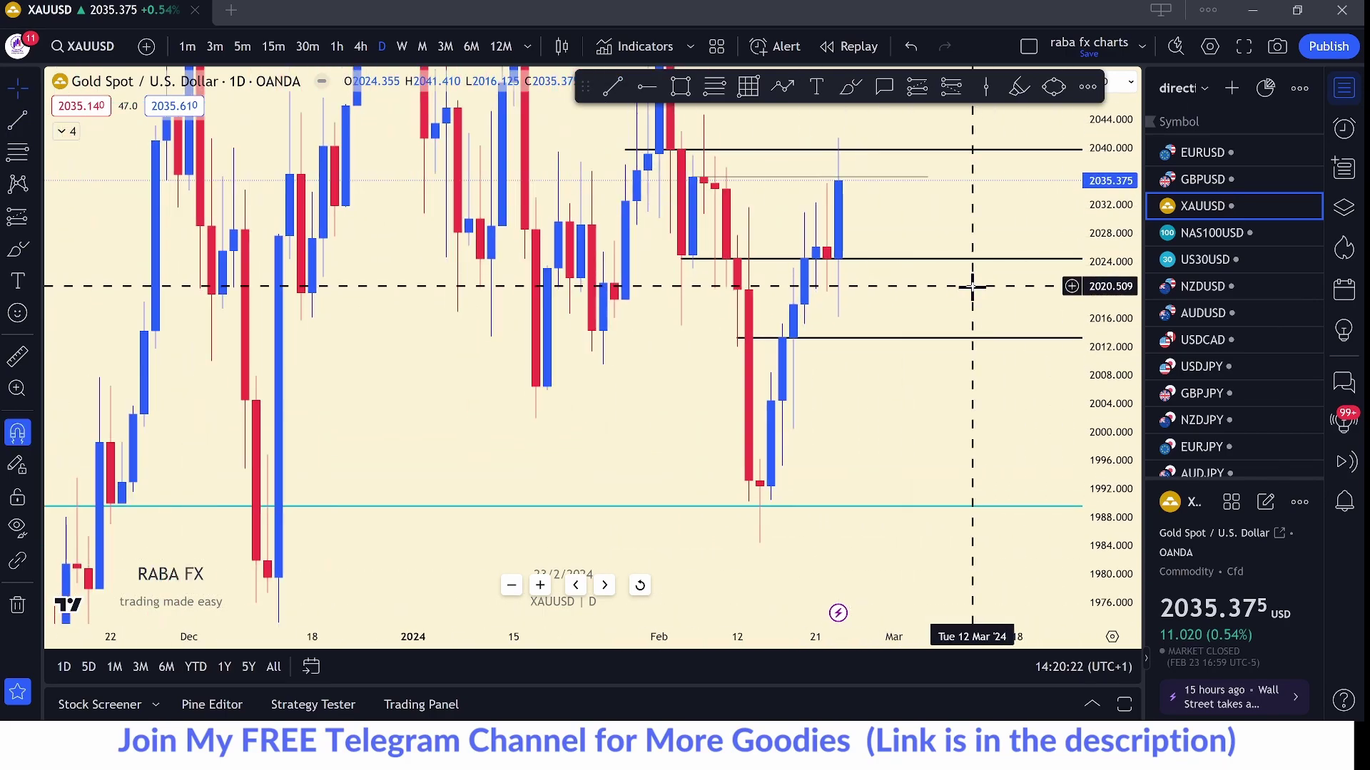
drag(968, 287, 800, 298)
click(680, 89)
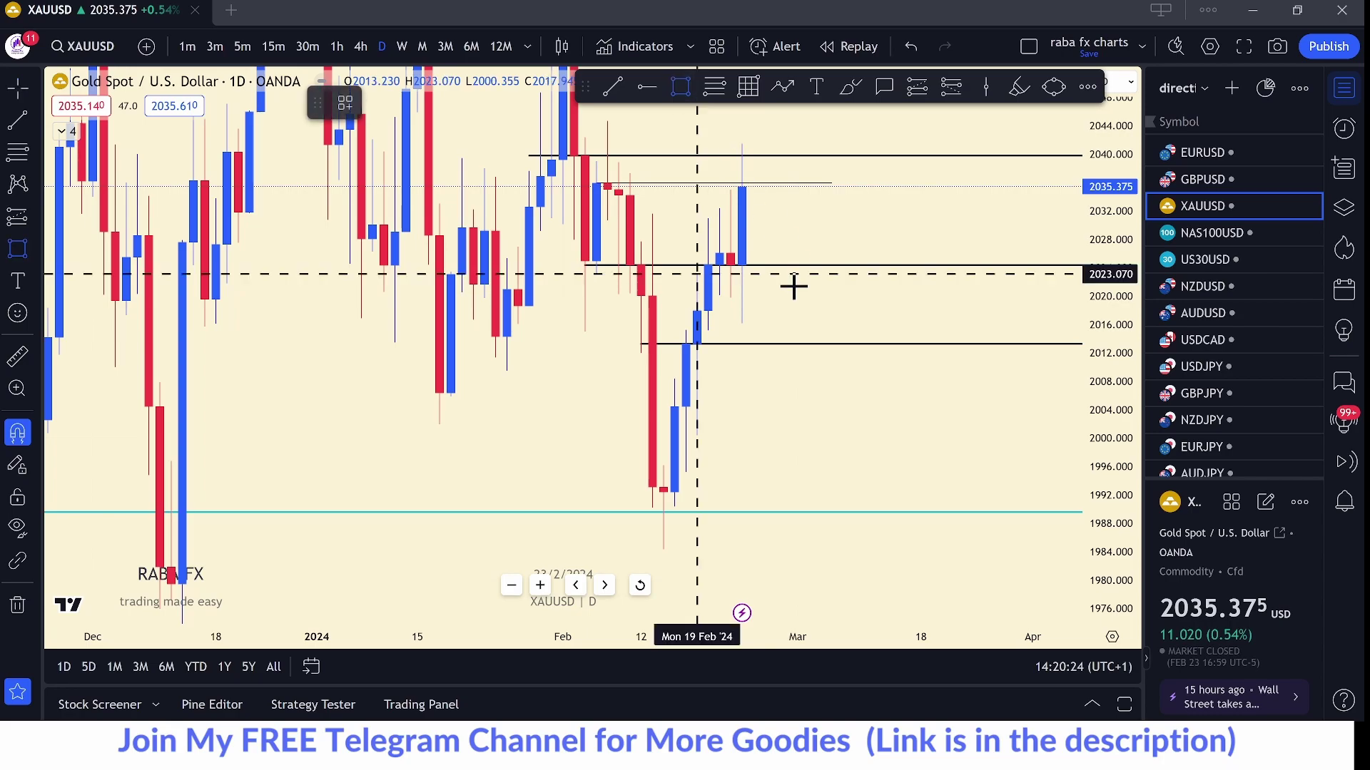
click(765, 256)
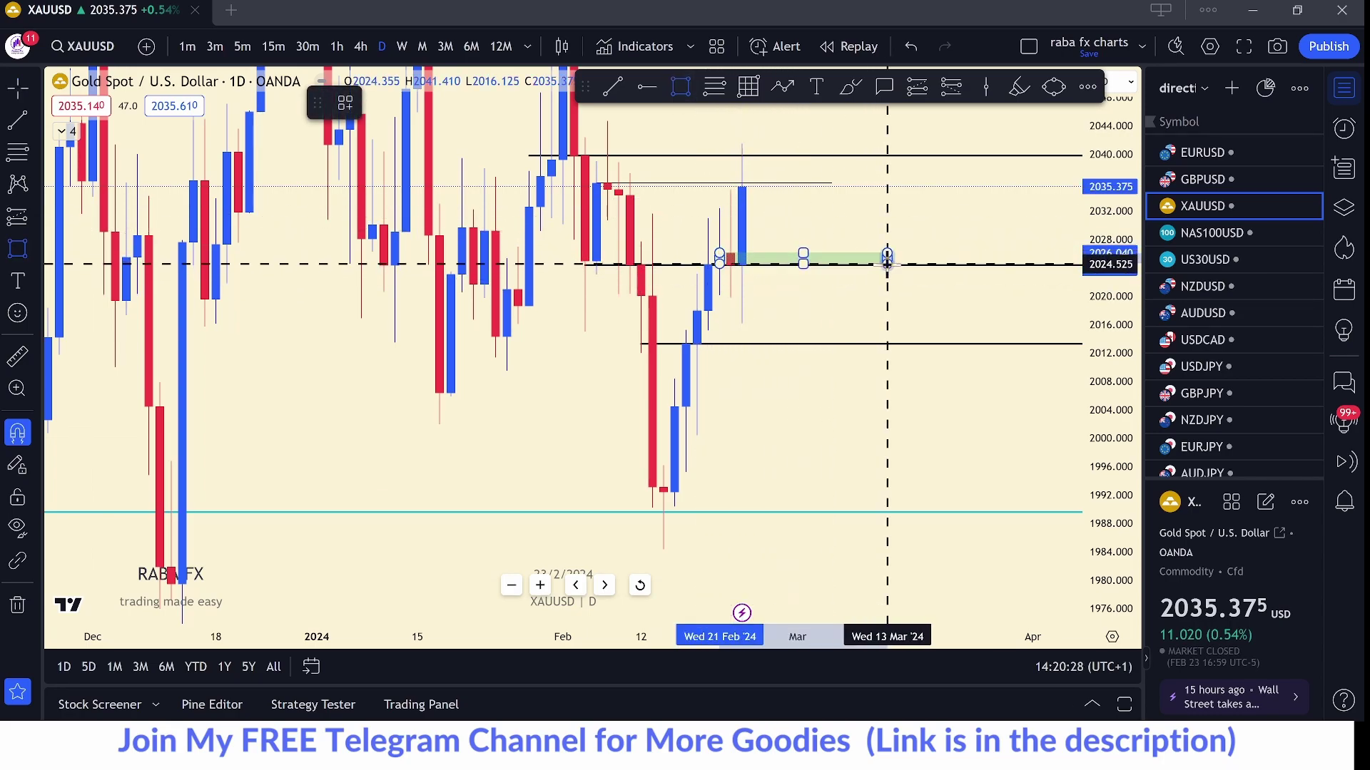
click(884, 258)
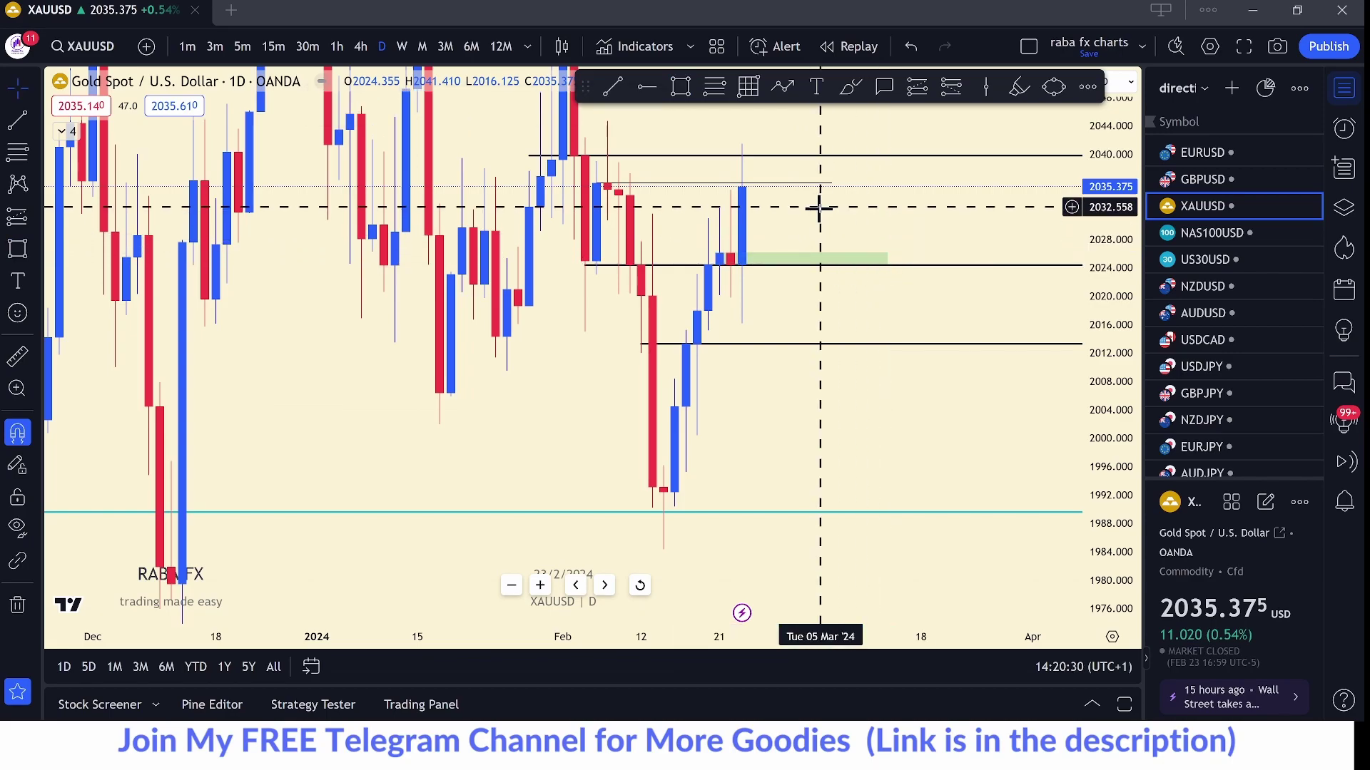
- Draw a projected path from the latest daily close at 2035.375 down to the green zone at about 2025, then up to about 2044
click(785, 82)
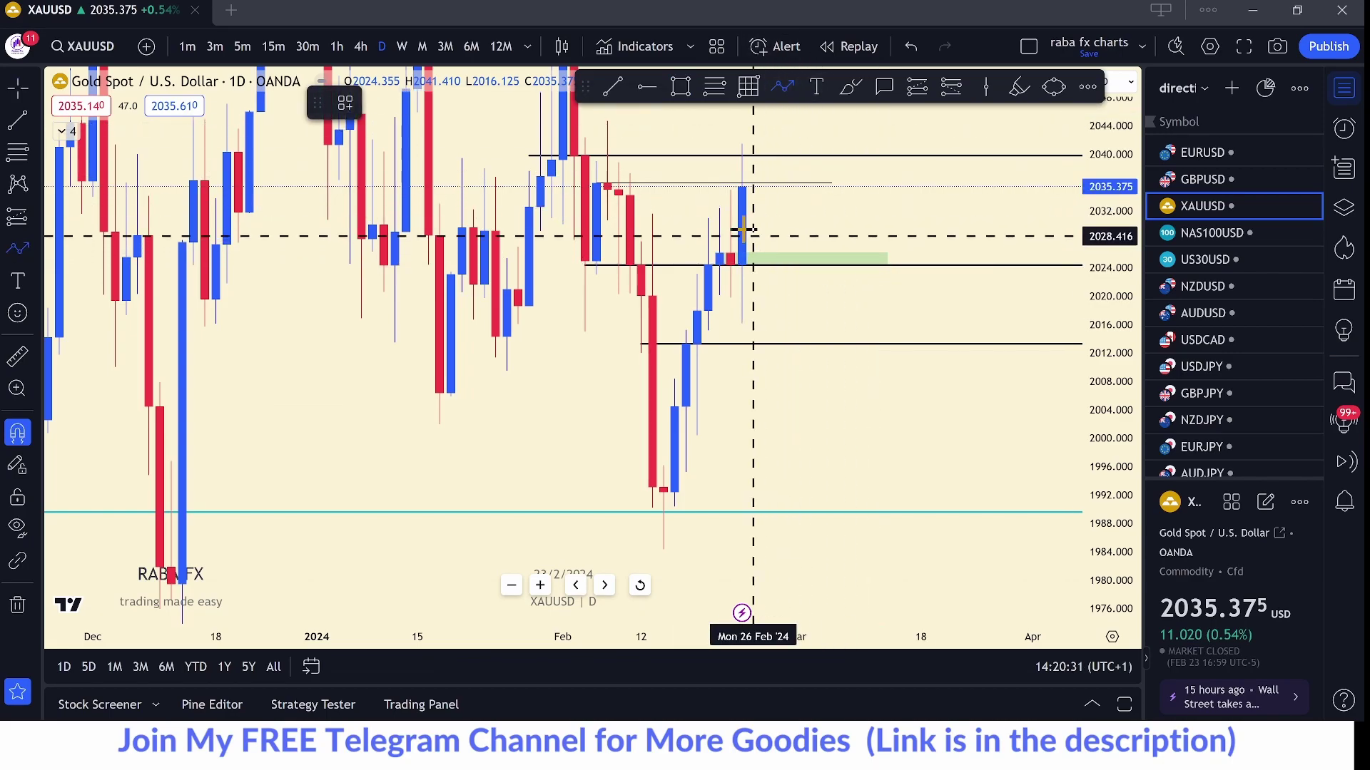
click(742, 187)
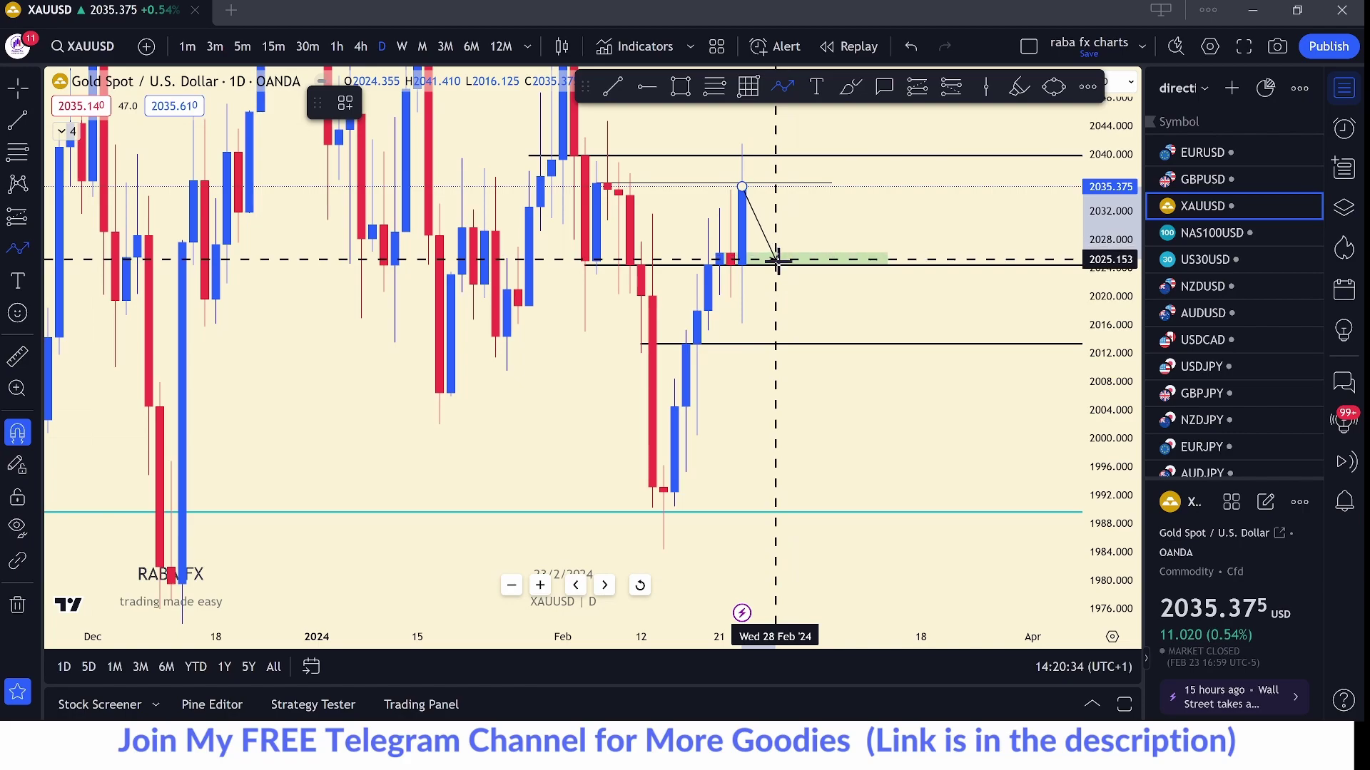
click(794, 159)
double_click(820, 126)
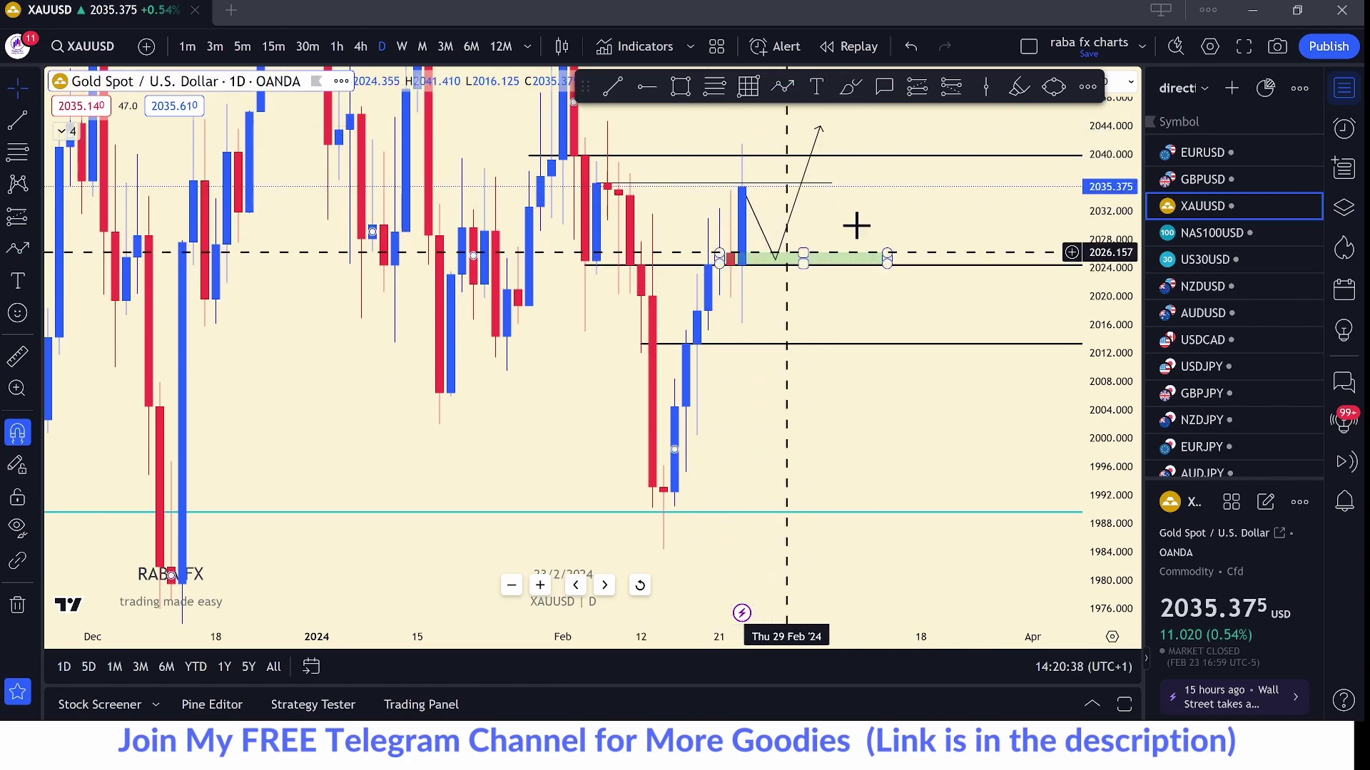
- Examine the projected path against the green zone, the black weekly levels and the recent daily candles
drag(877, 221, 889, 285)
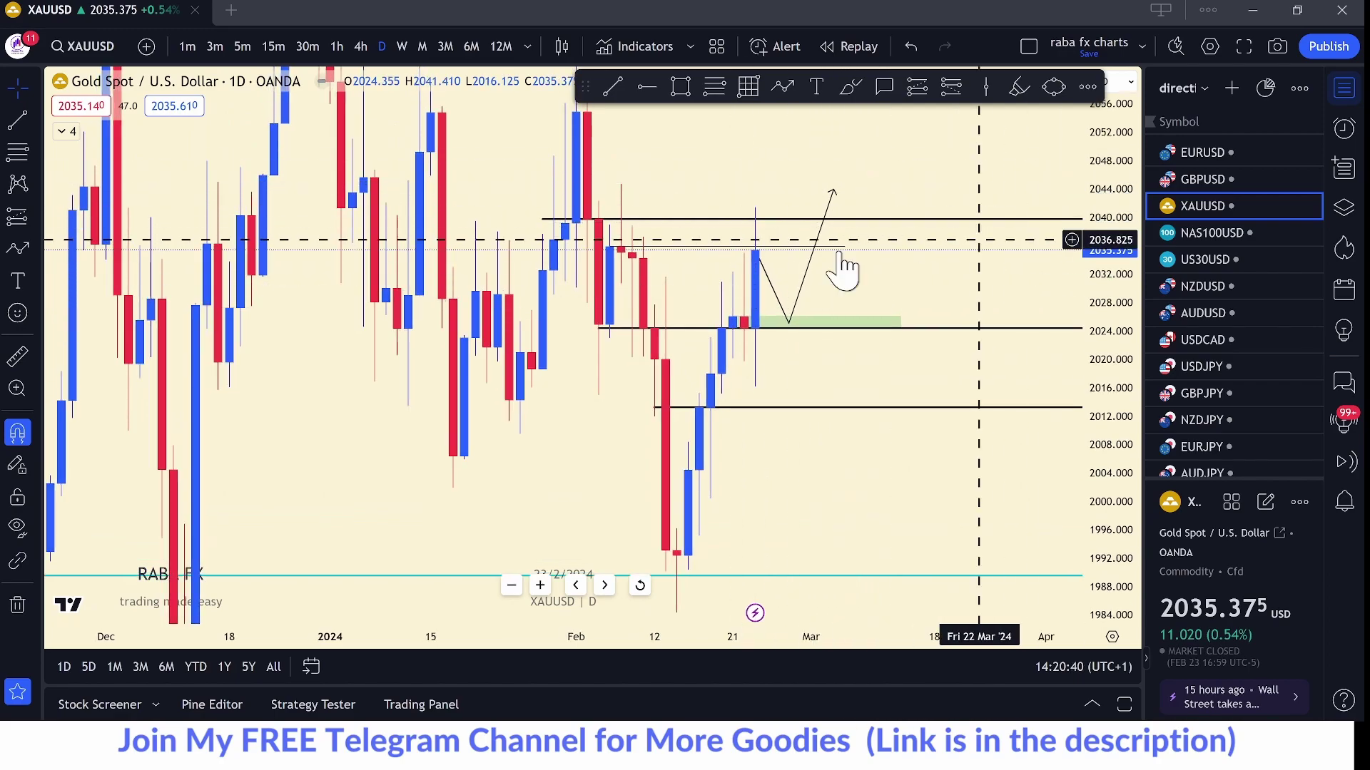
click(767, 271)
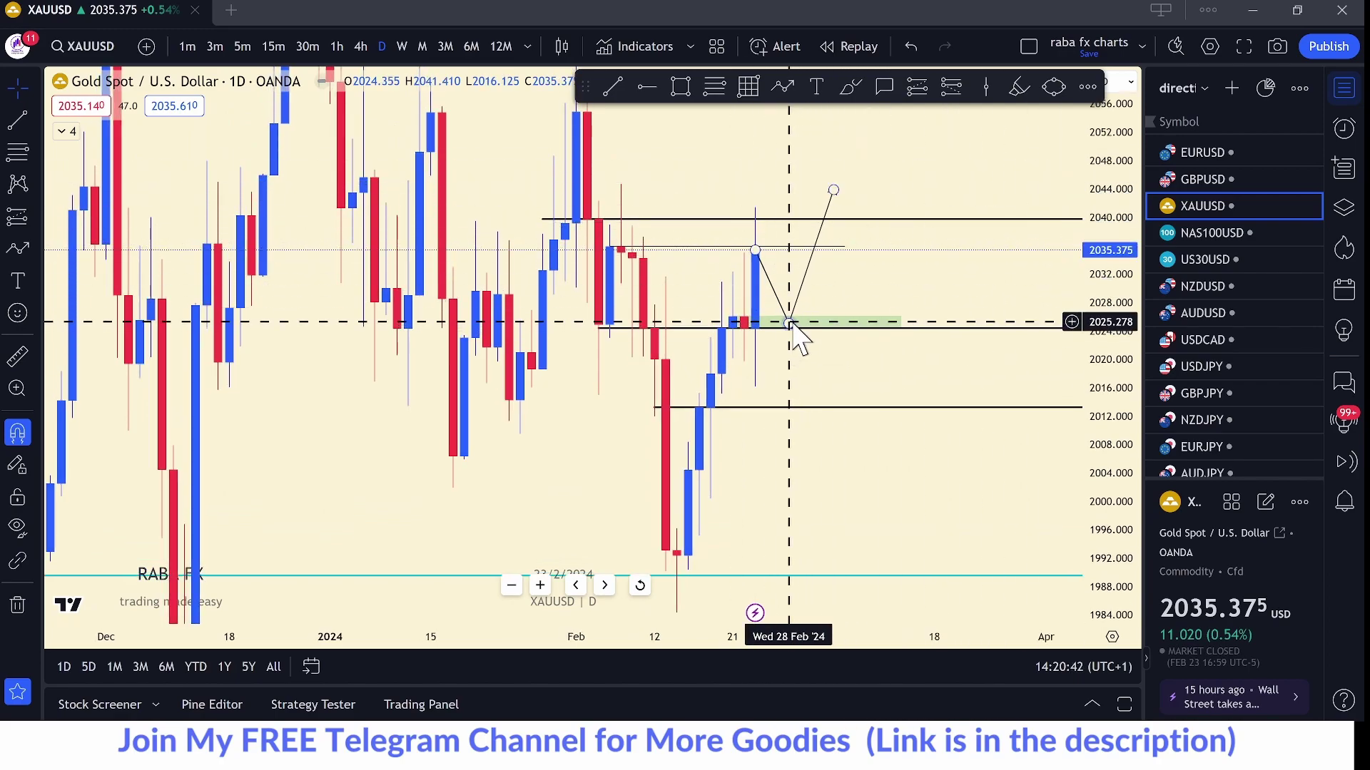
click(853, 144)
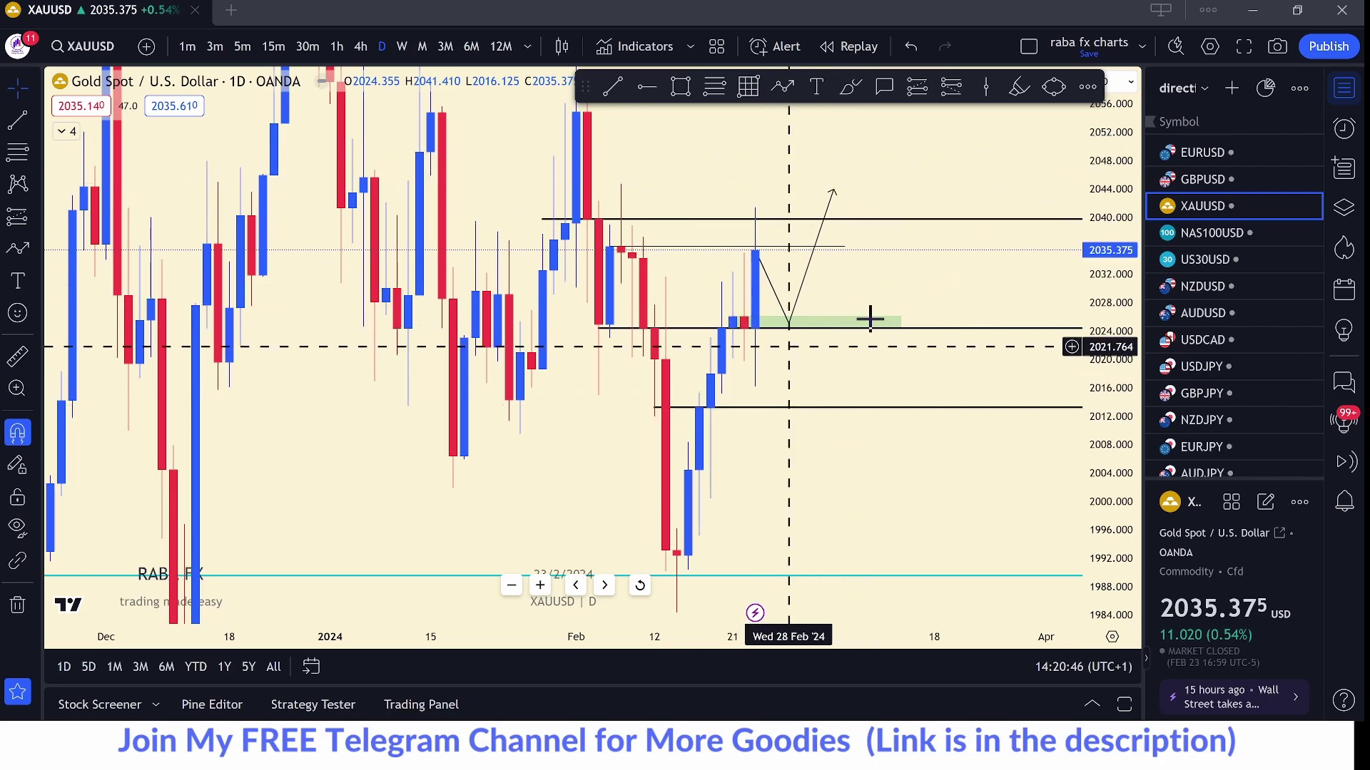
scroll(884, 305, up, 2)
click(716, 325)
click(690, 324)
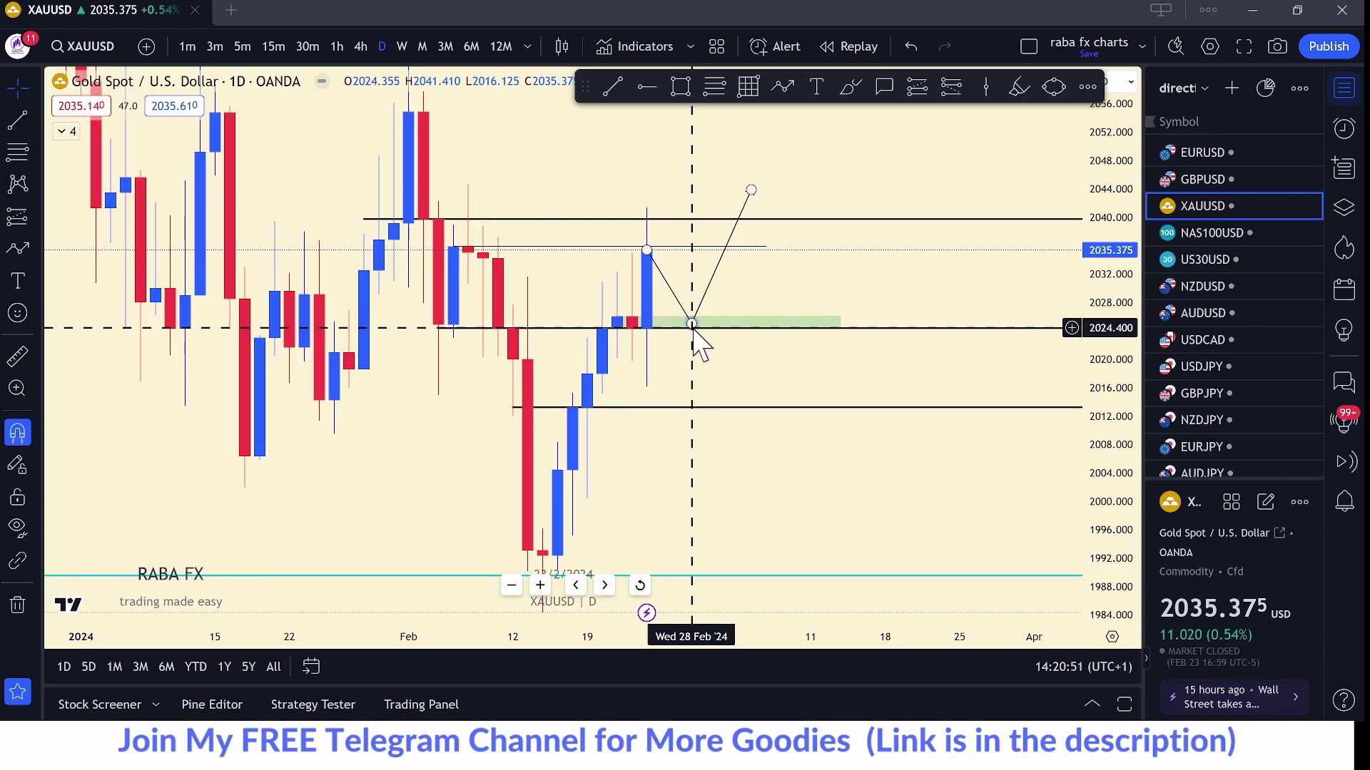
click(753, 155)
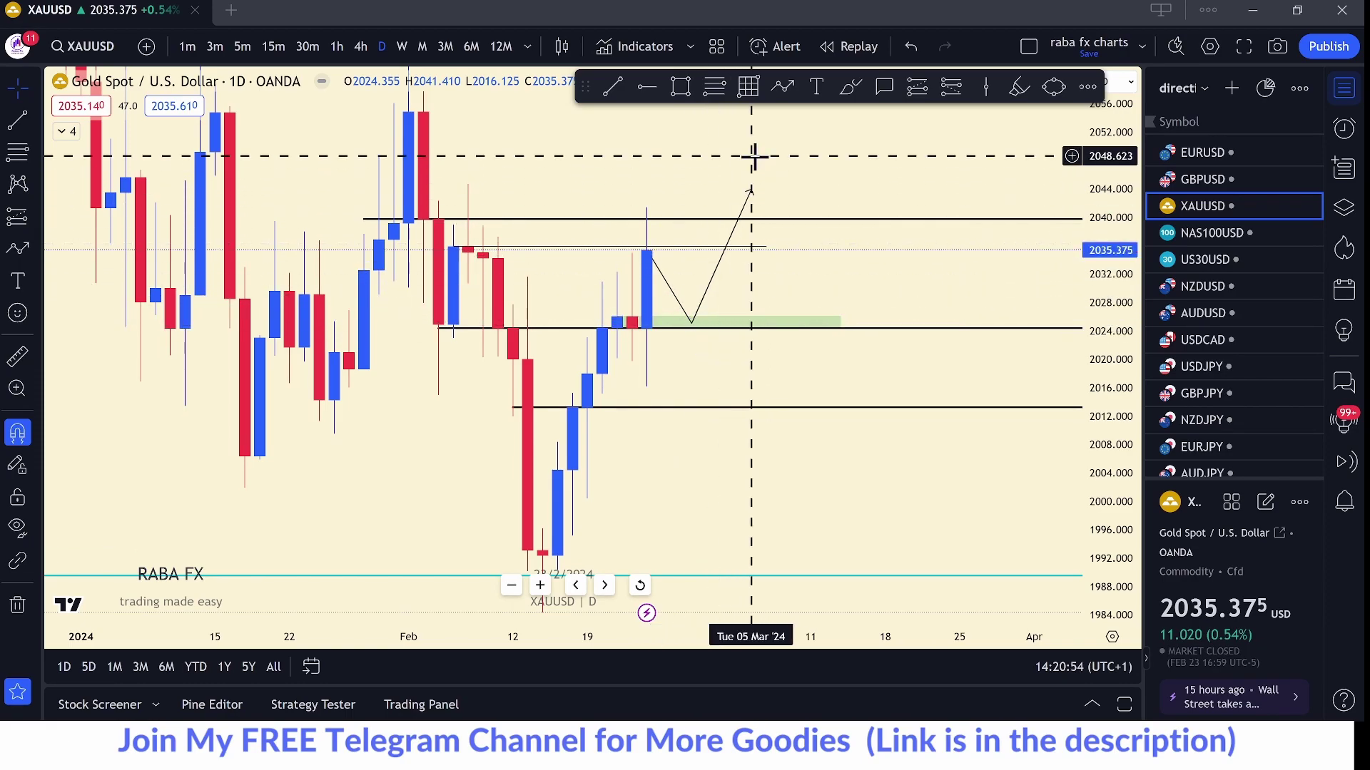
scroll(632, 187, down, 2)
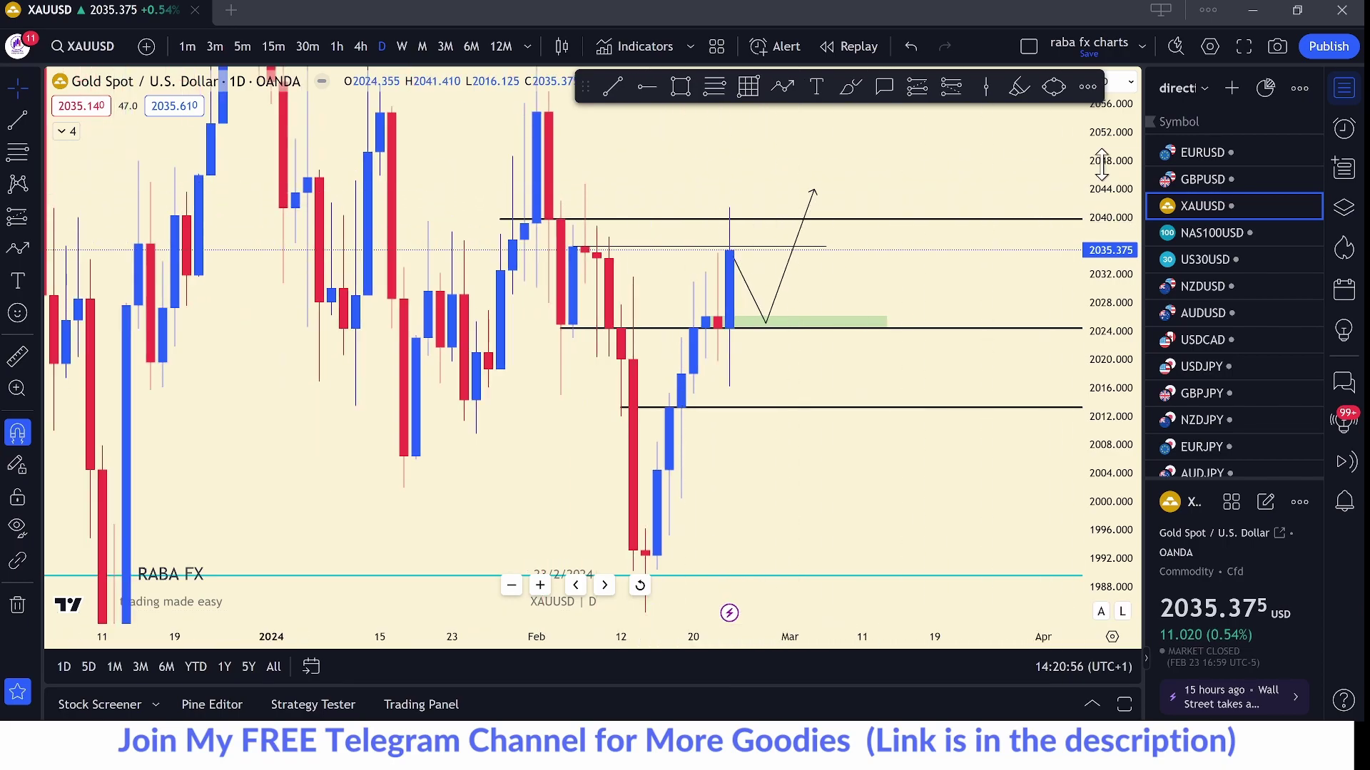
drag(1103, 164, 1102, 187)
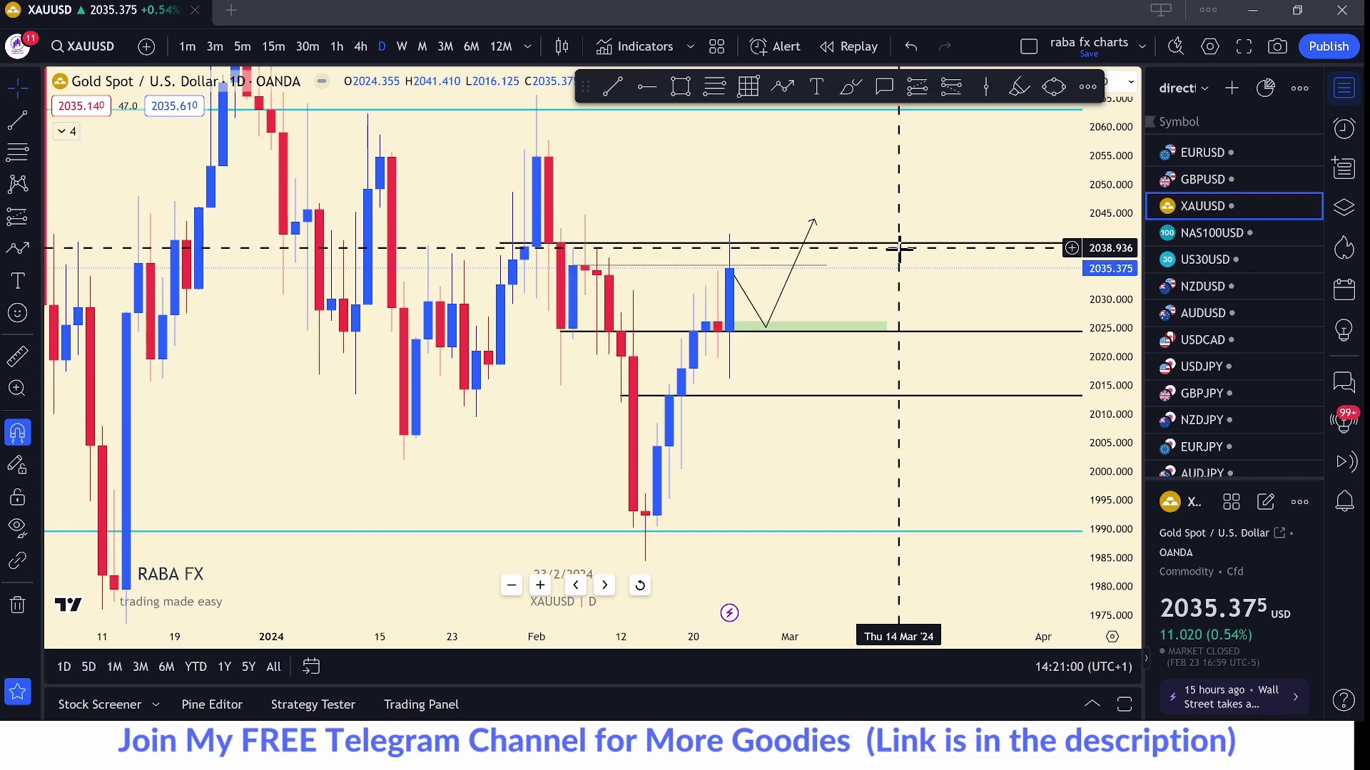
drag(731, 449, 720, 422)
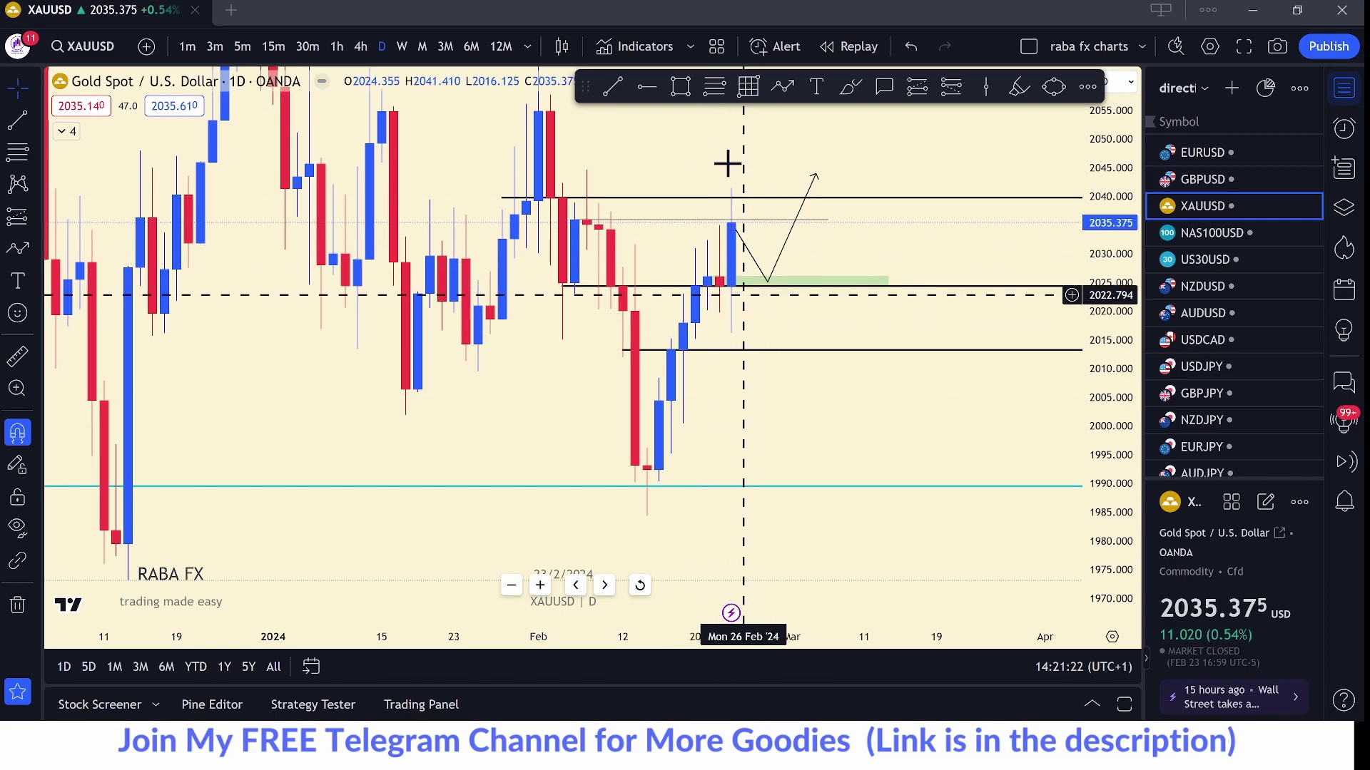
drag(721, 157, 685, 205)
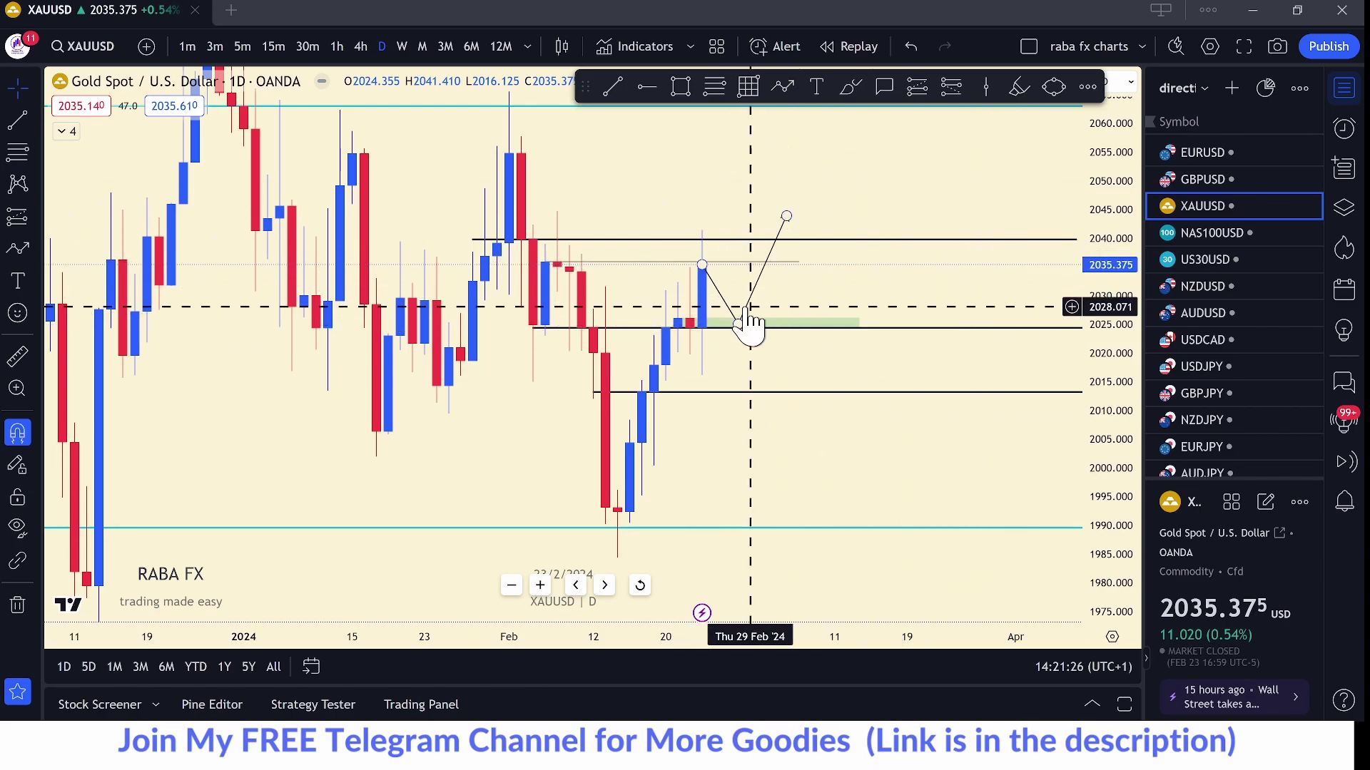
scroll(714, 296, down, 1)
mouse_move(469, 188)
mouse_down()
mouse_move(486, 202)
mouse_move(811, 211)
mouse_move(567, 215)
mouse_move(404, 185)
mouse_move(463, 203)
mouse_up()
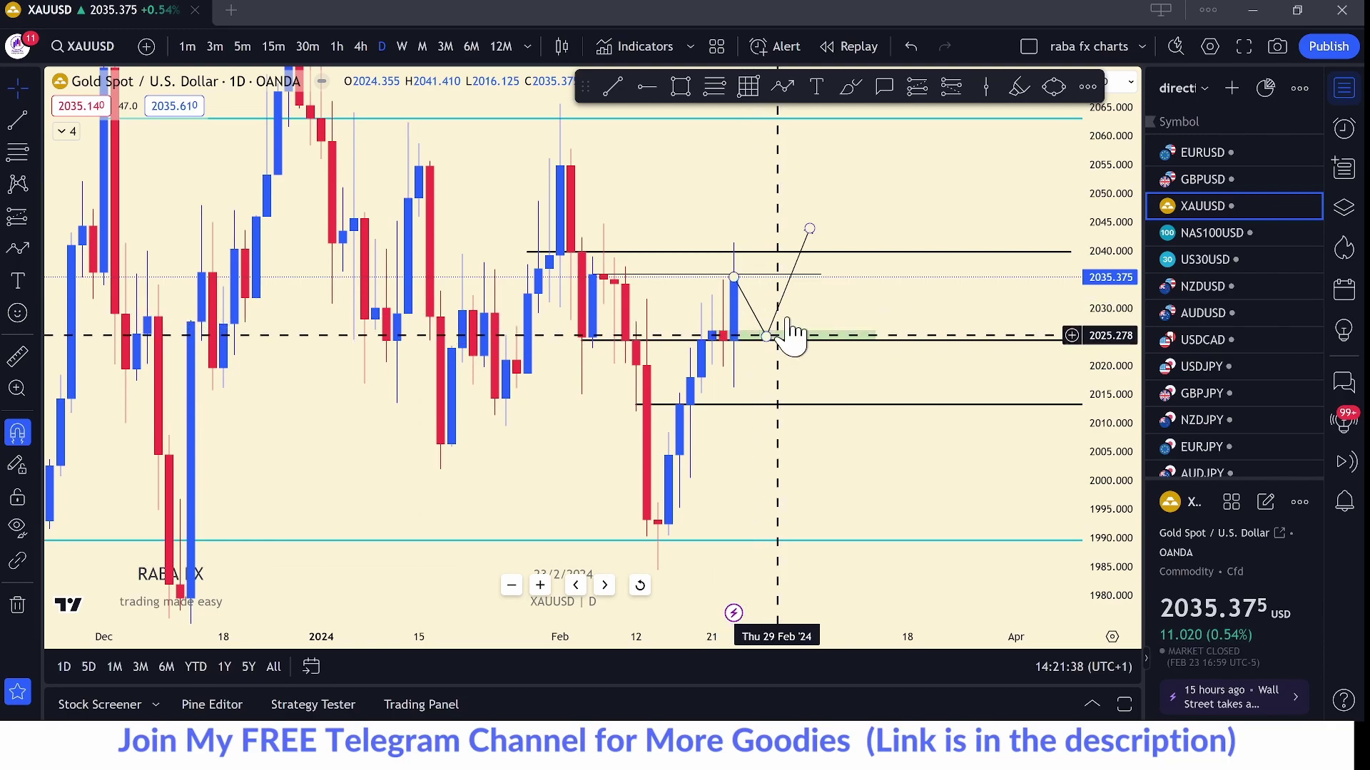
- Switch the chart to GBPUSD on the monthly timeframe and bring the latest candles into view
click(1195, 174)
click(422, 46)
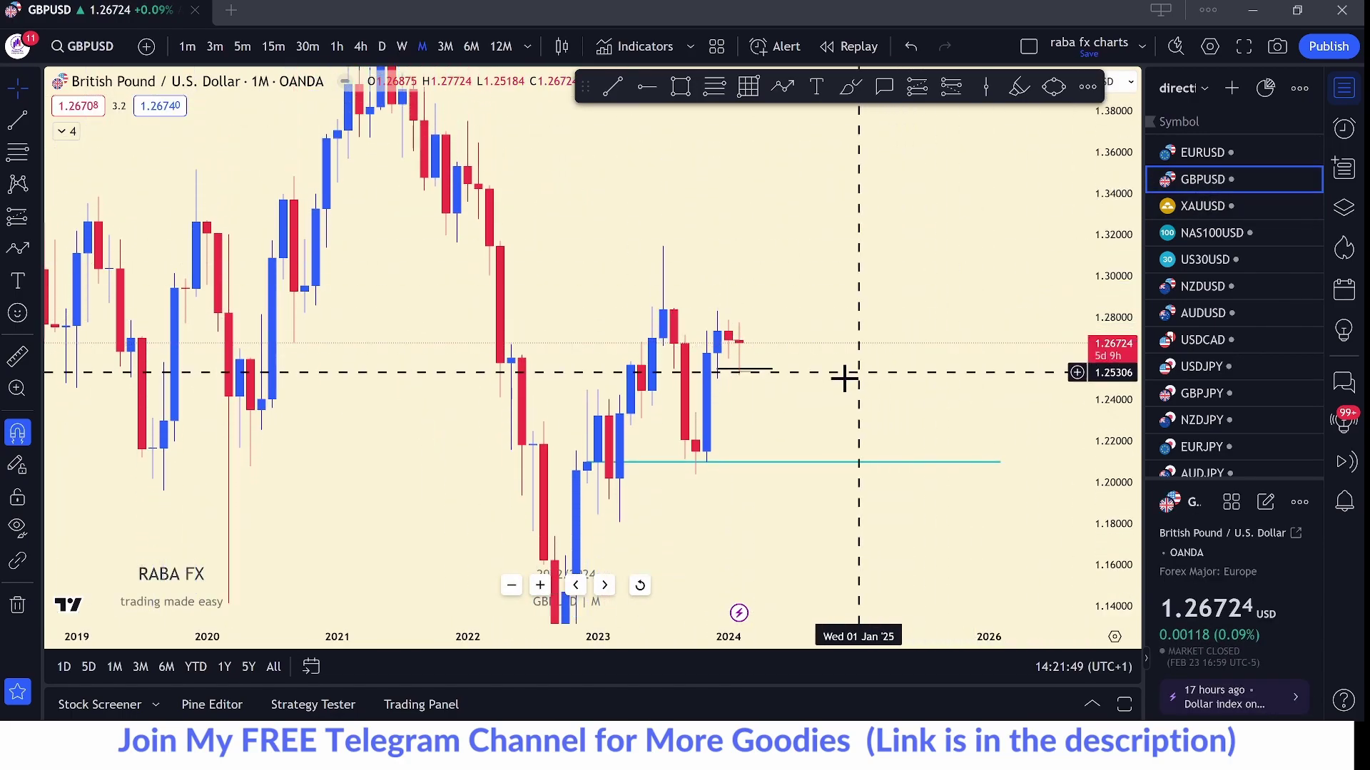
drag(856, 373, 929, 281)
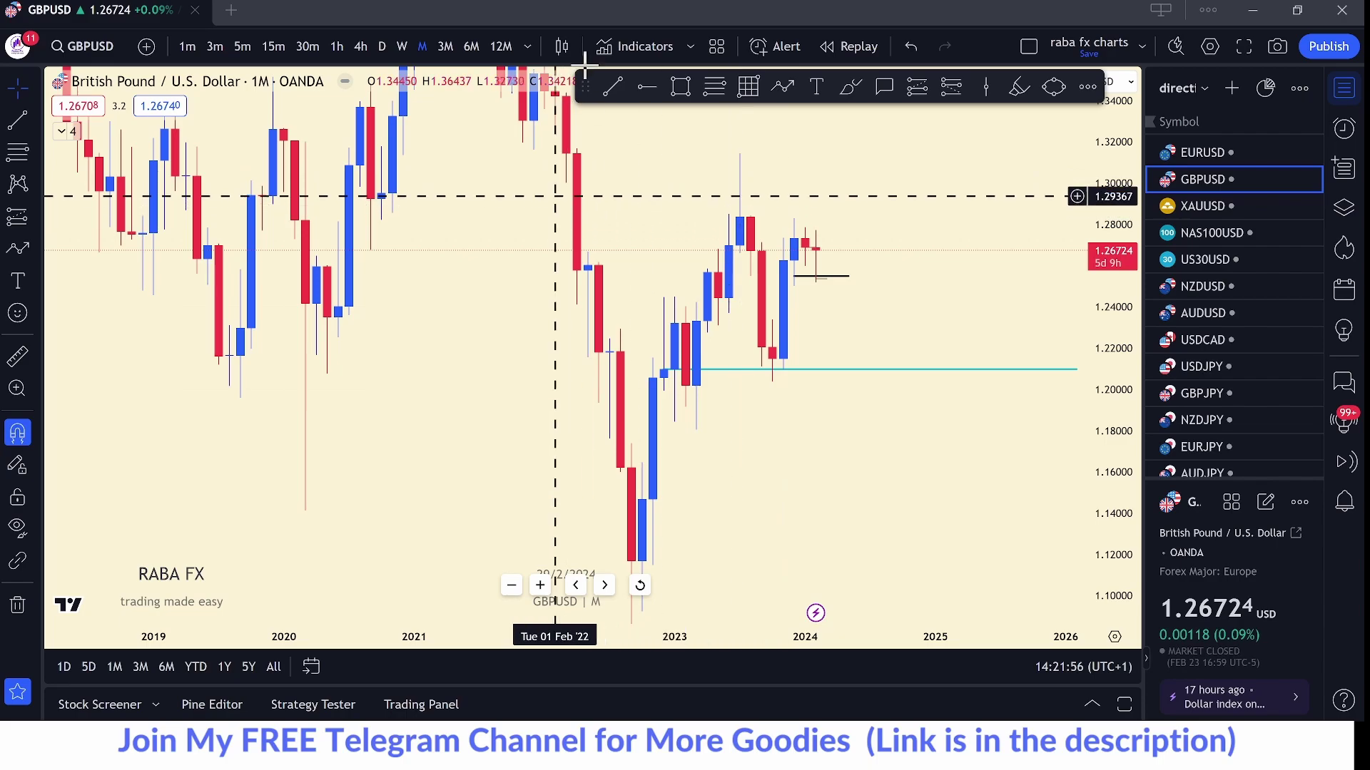
- Draw a horizontal trend line with the monthly opening price template at 1.28360 from the July 2023 candle
click(612, 89)
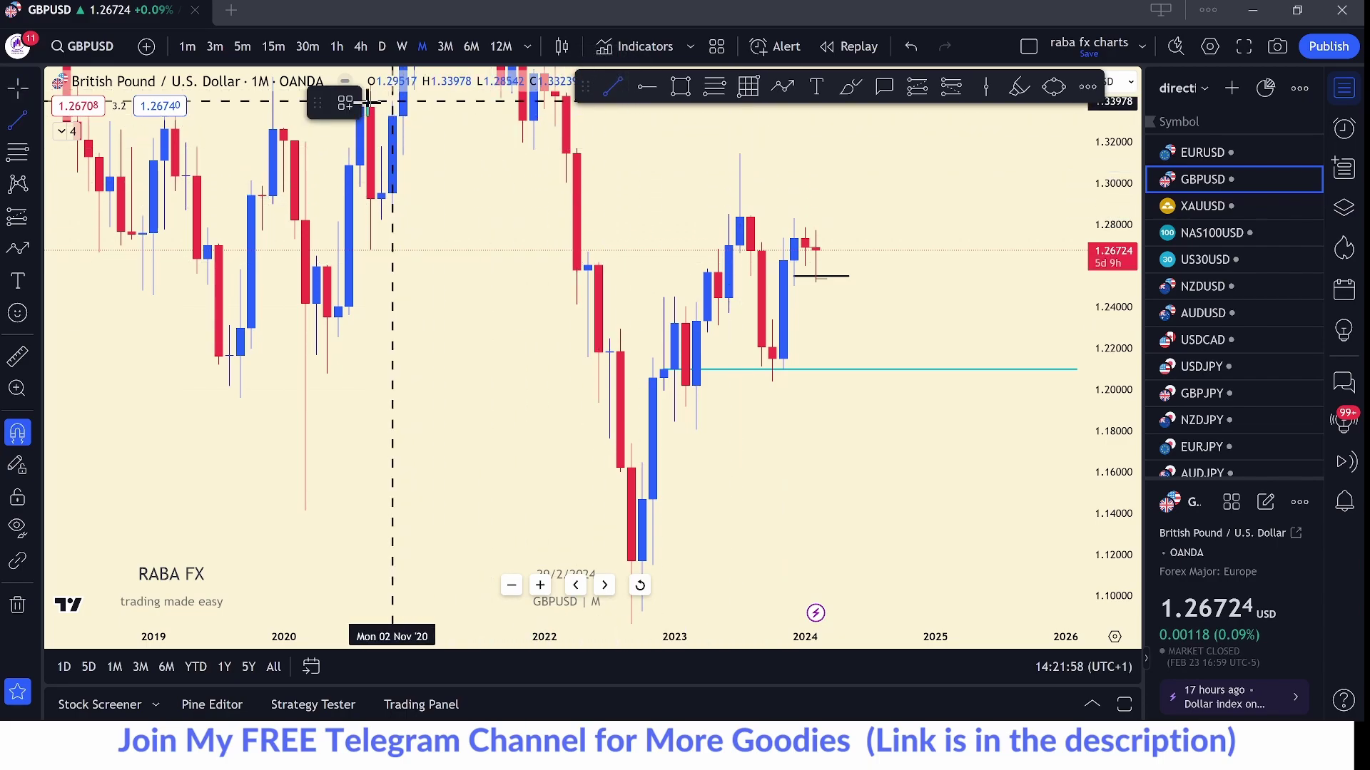
click(345, 103)
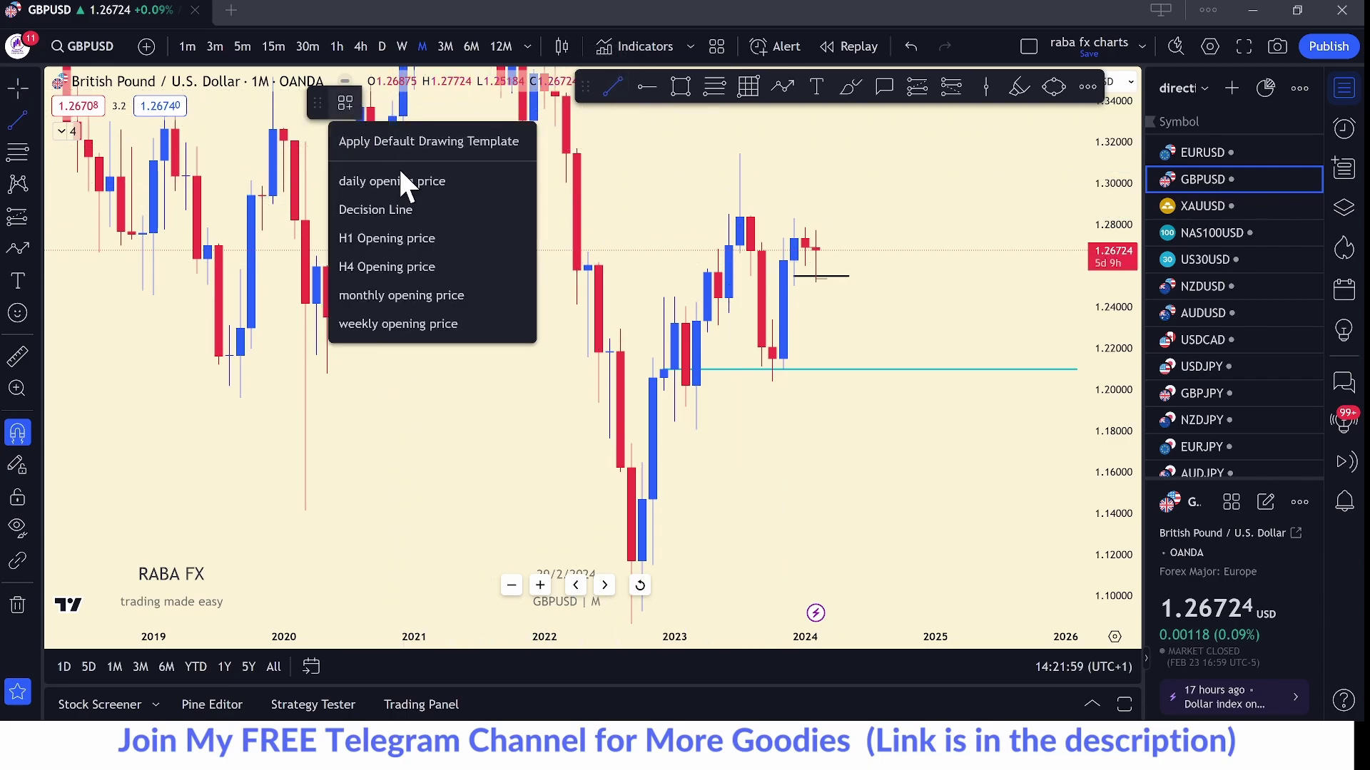
click(408, 294)
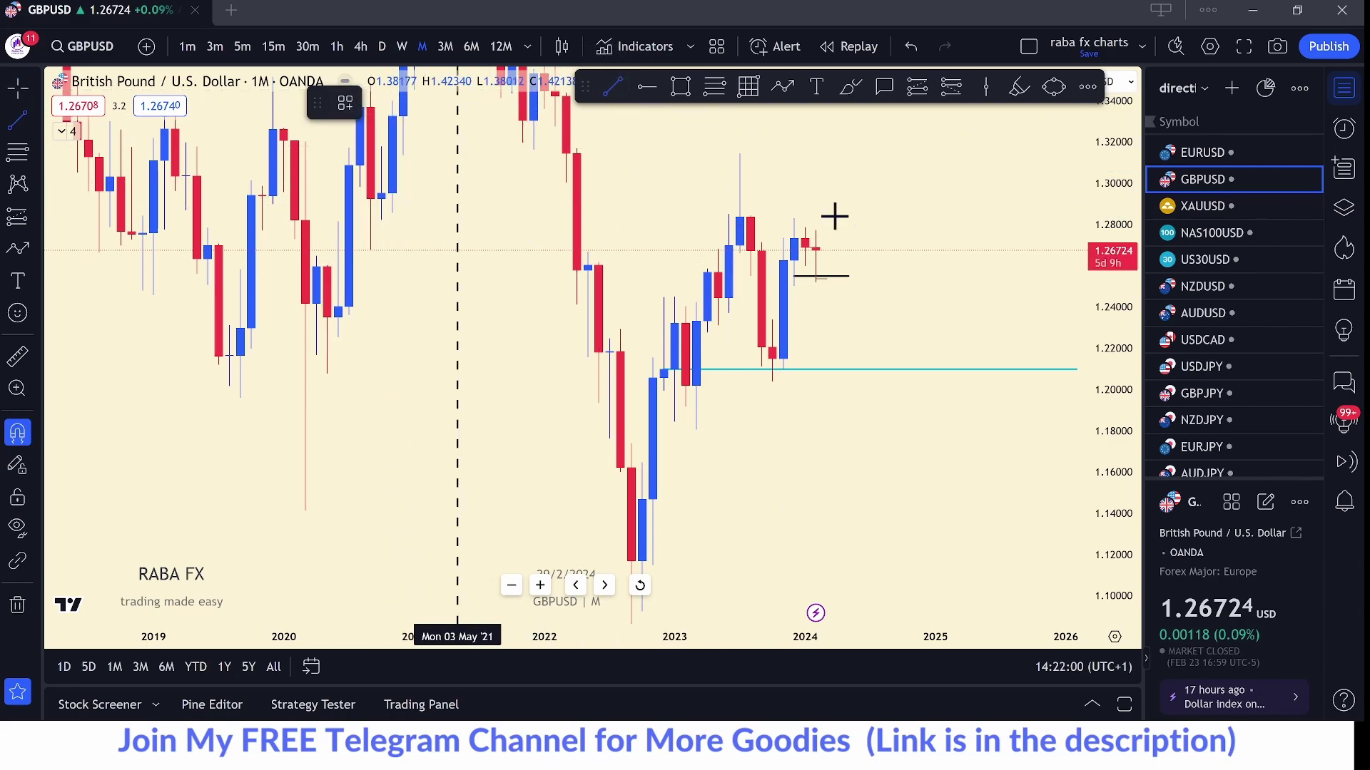
click(740, 216)
click(880, 216)
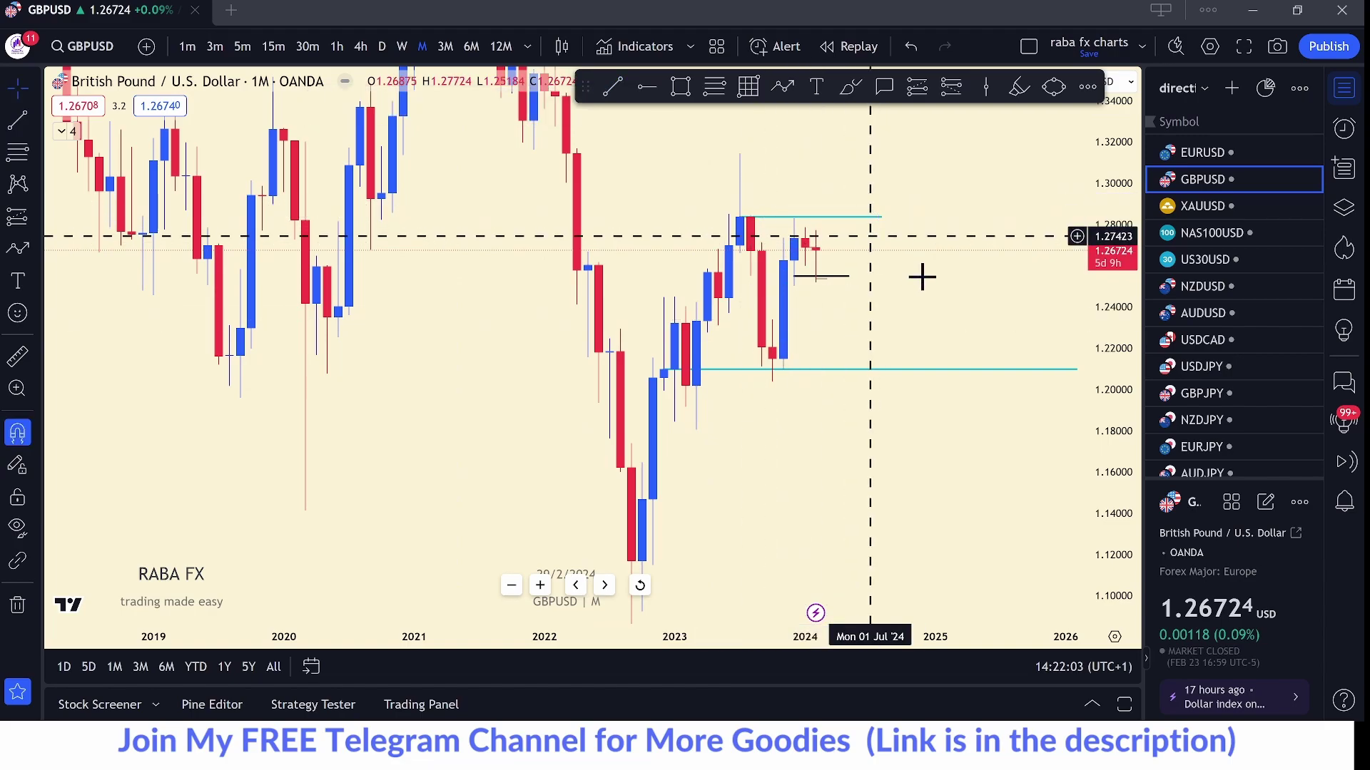
- Inspect the December 2023 candle's upper wick up close against the 1.28360 monthly level
click(17, 389)
drag(773, 206, 811, 240)
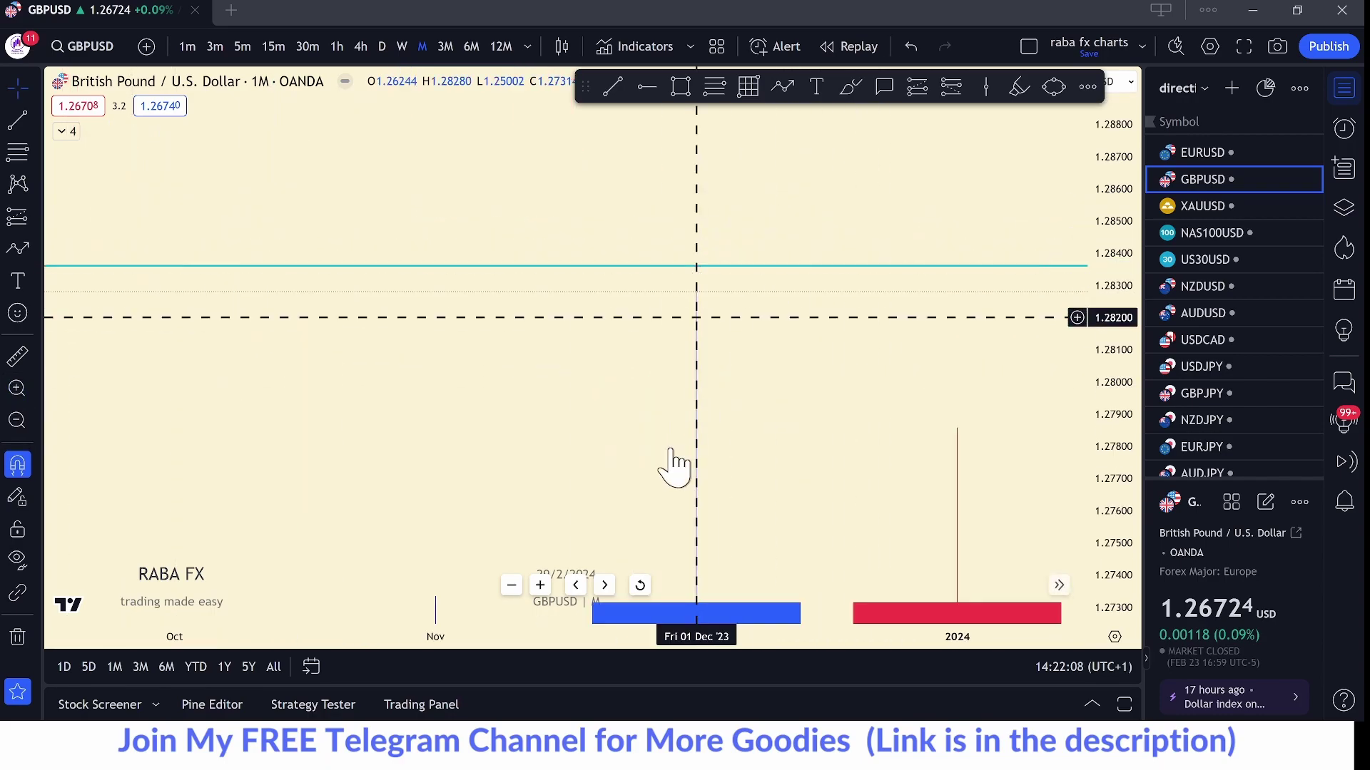
click(18, 423)
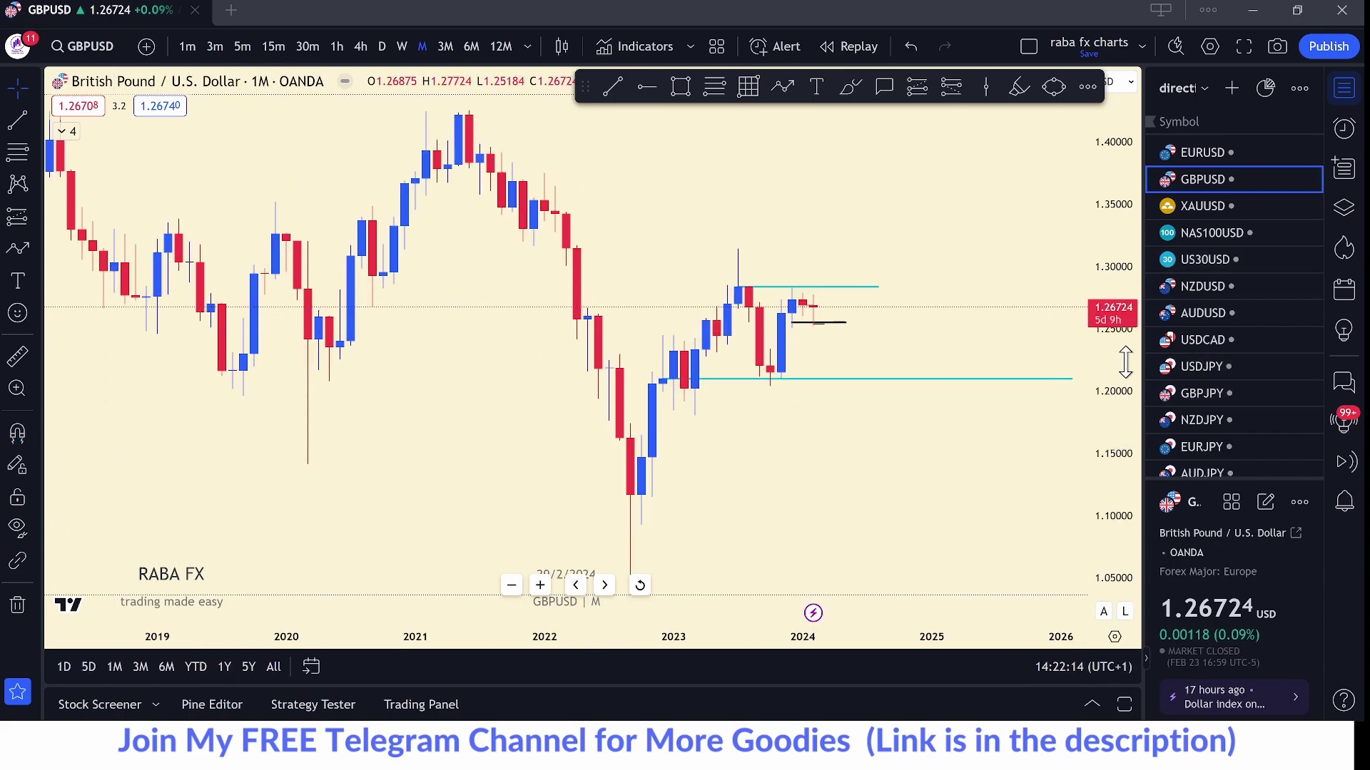
- Draw a horizontal monthly-level trend line at about 1.262 from the close of the November 2023 candle, extending past the latest candles
scroll(1125, 356, up, 4)
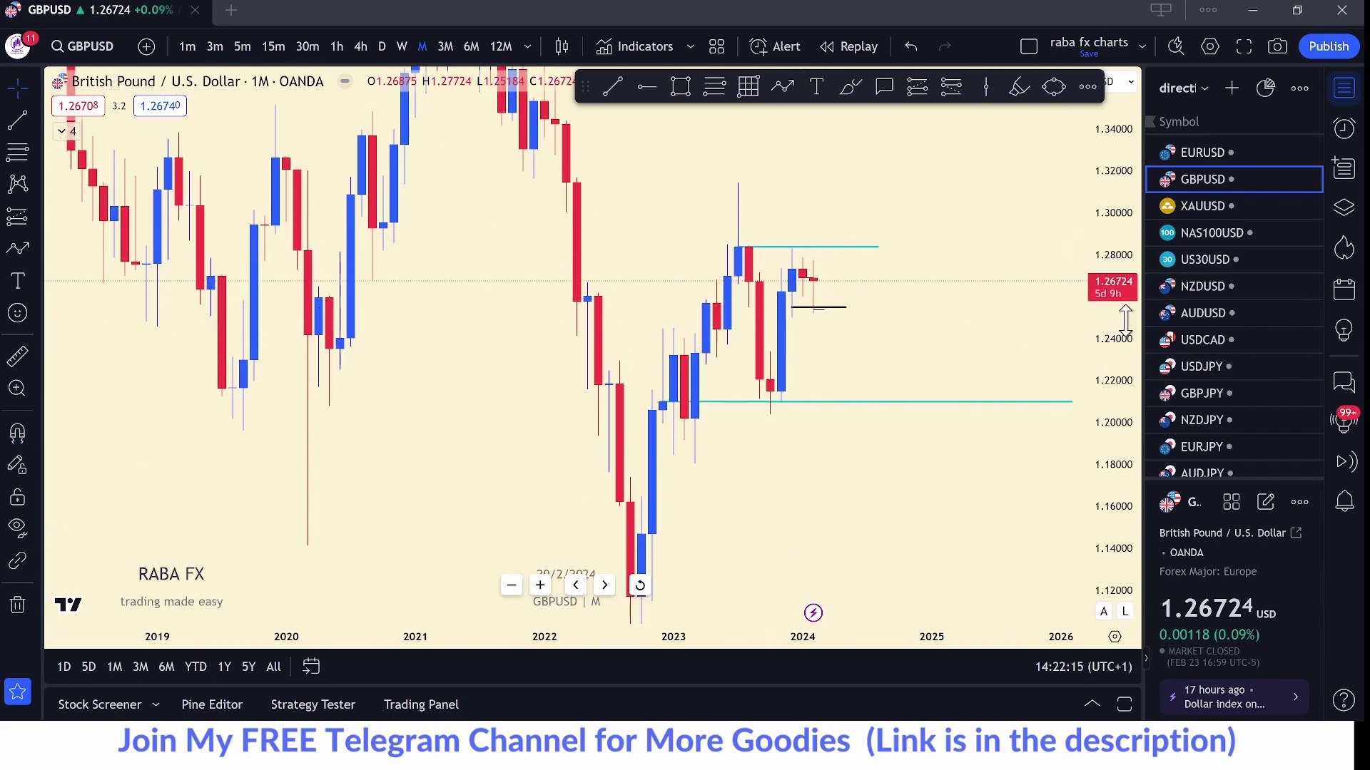
drag(1127, 328, 1128, 294)
mouse_move(929, 294)
mouse_down()
mouse_move(923, 311)
mouse_move(866, 310)
mouse_up()
click(613, 89)
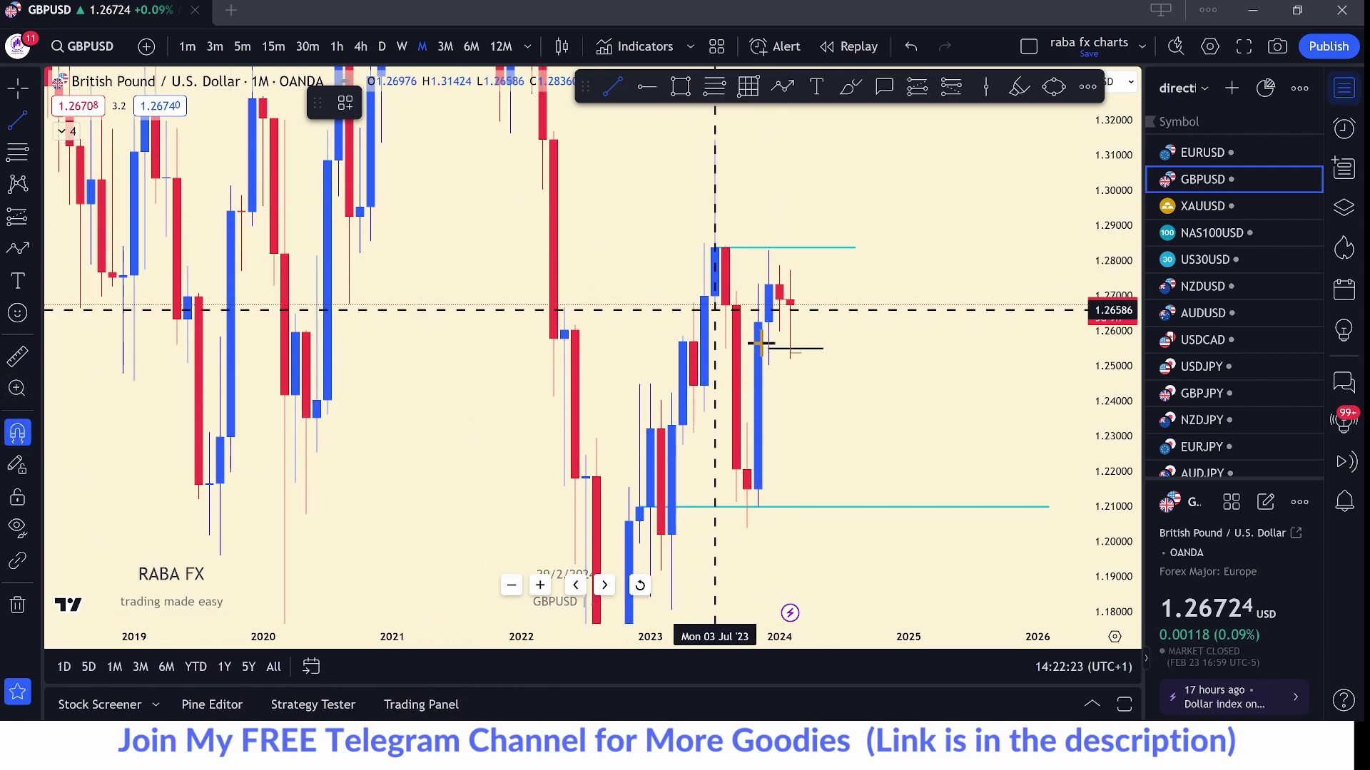
drag(760, 322, 876, 322)
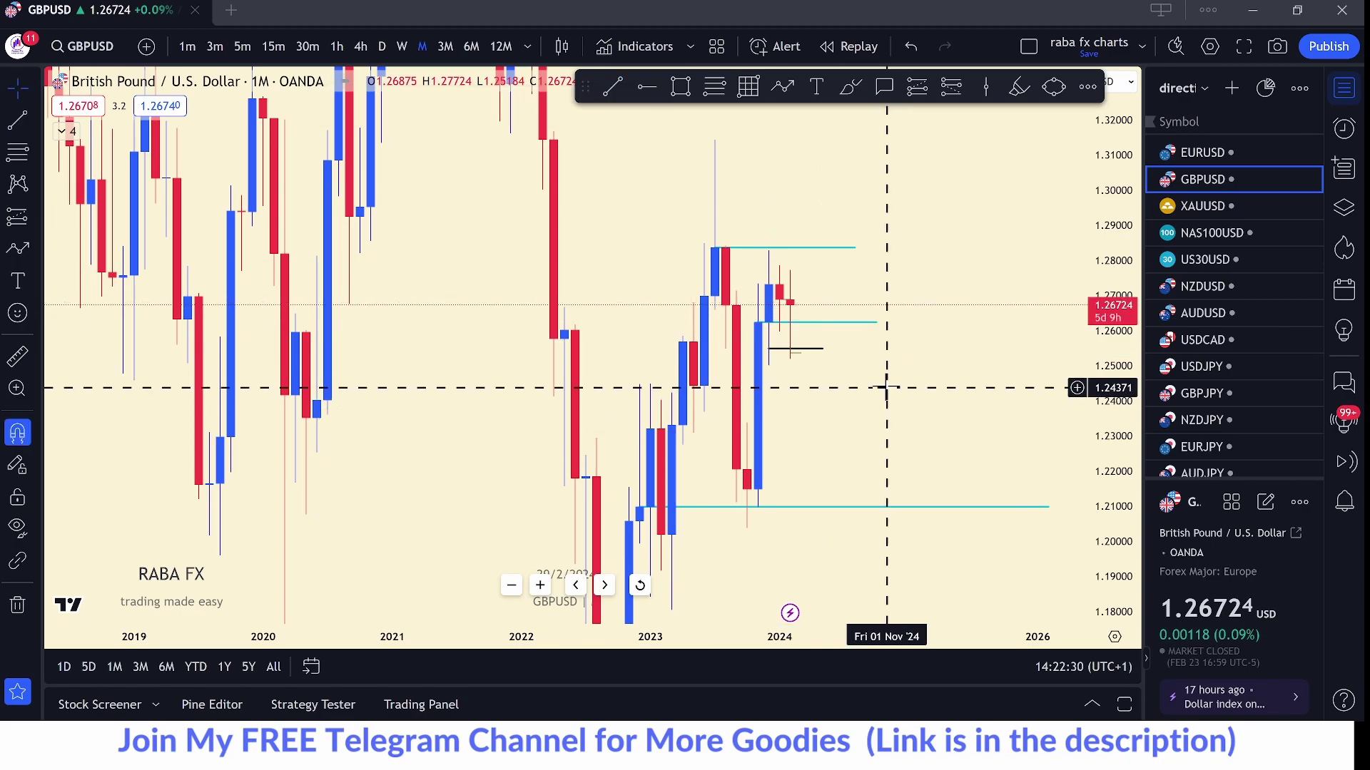
scroll(867, 414, up, 3)
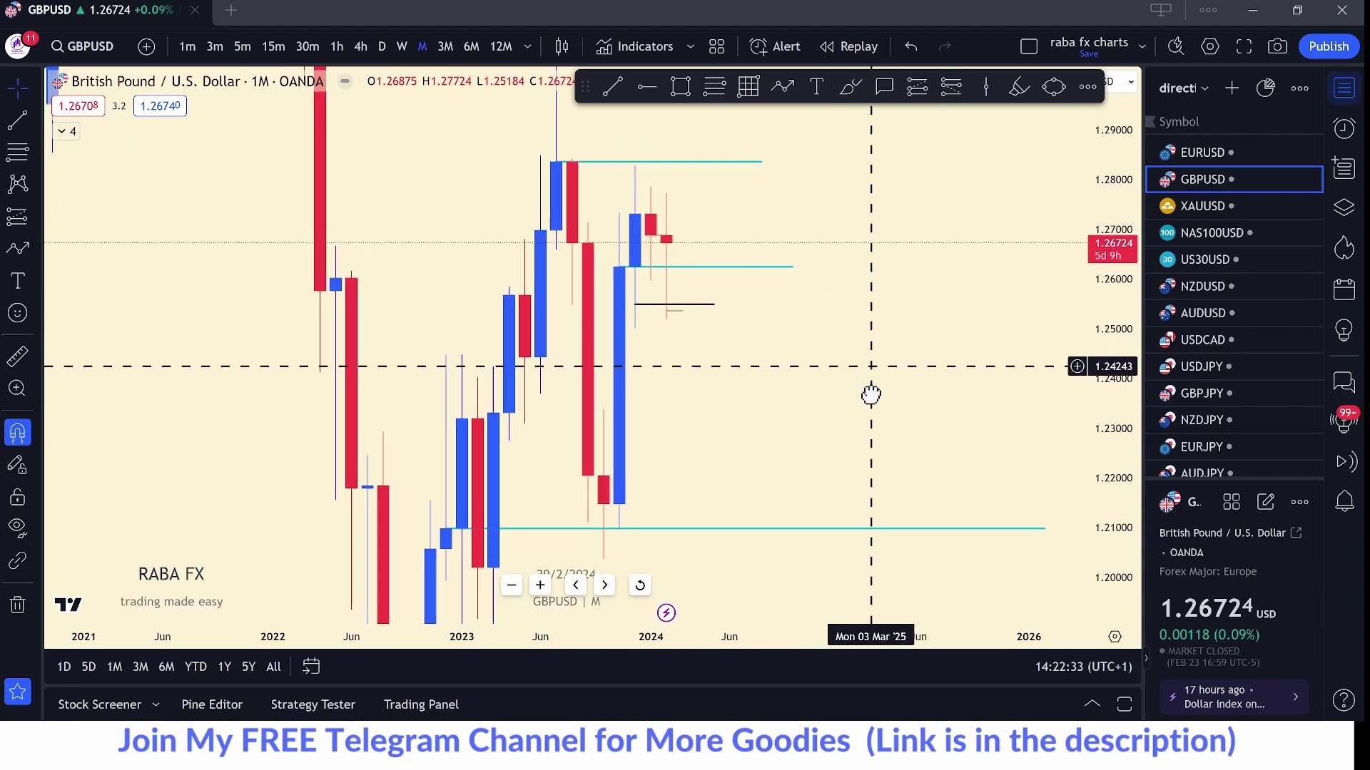
drag(870, 395, 878, 424)
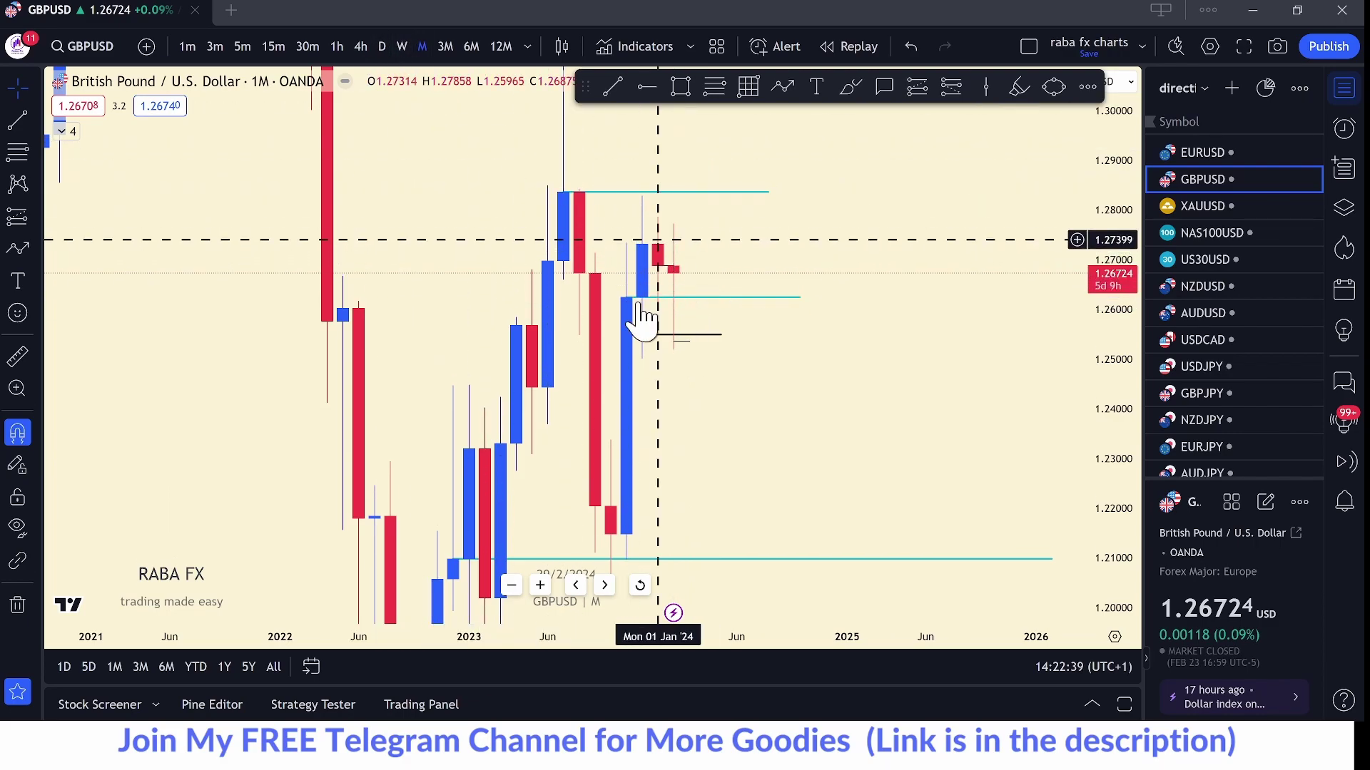
- Draw a horizontal monthly-level trend line at 1.27314 from the close of the December 2023 candle, extending past the latest candles
click(614, 89)
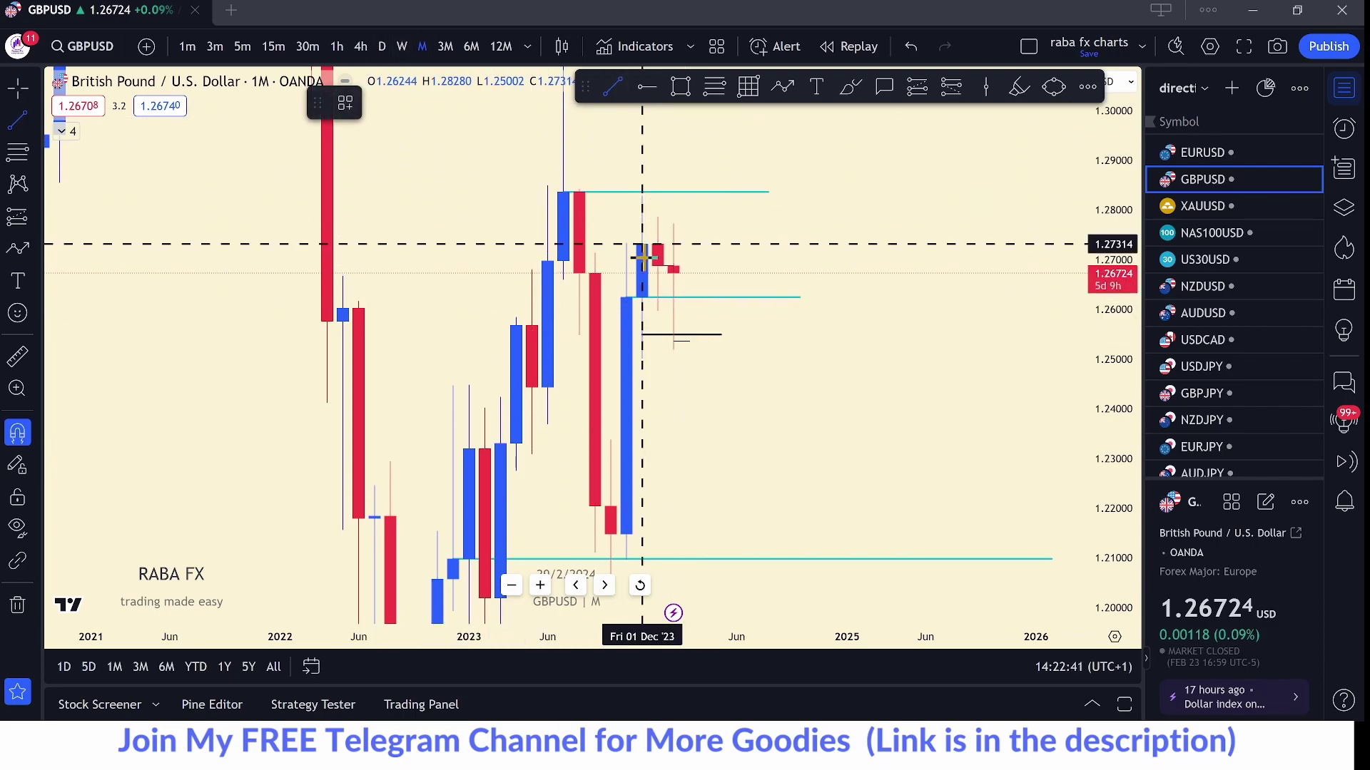
drag(642, 244, 753, 244)
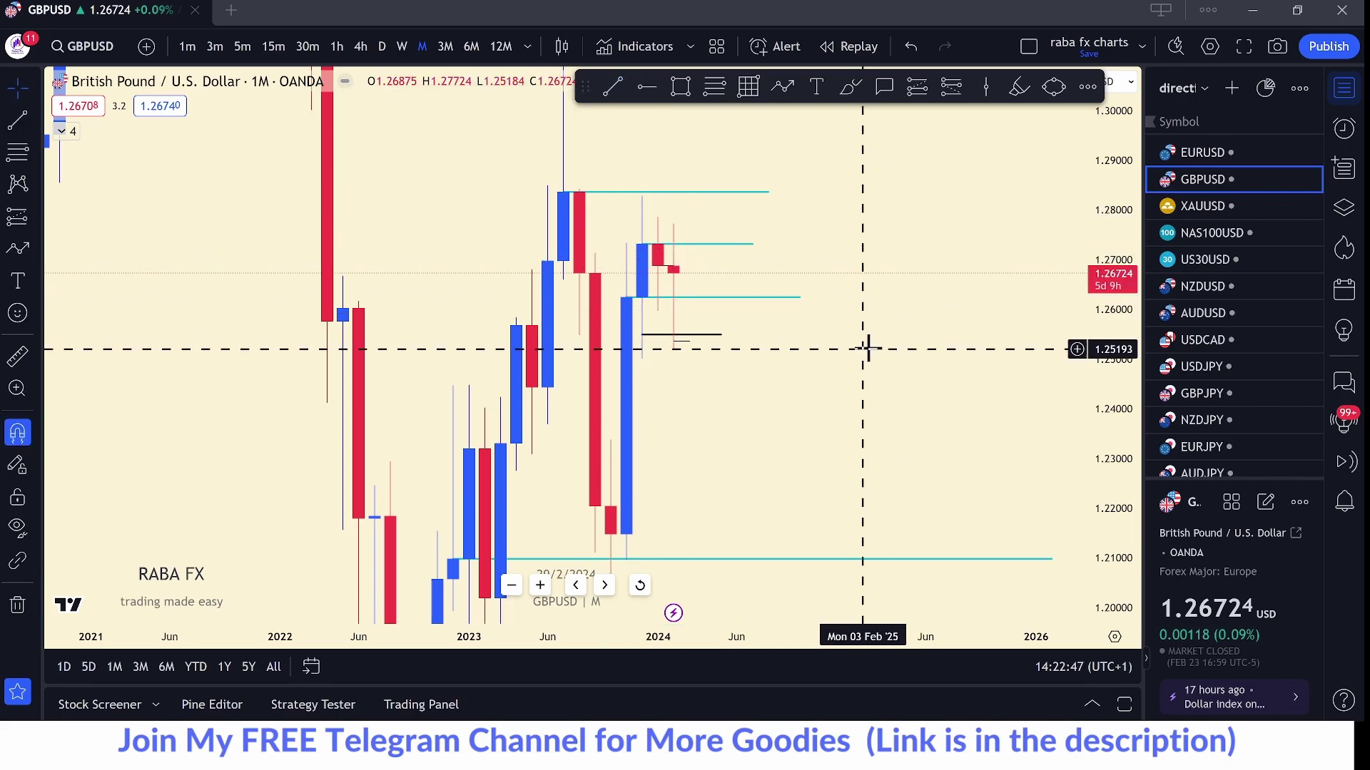
drag(783, 394, 918, 379)
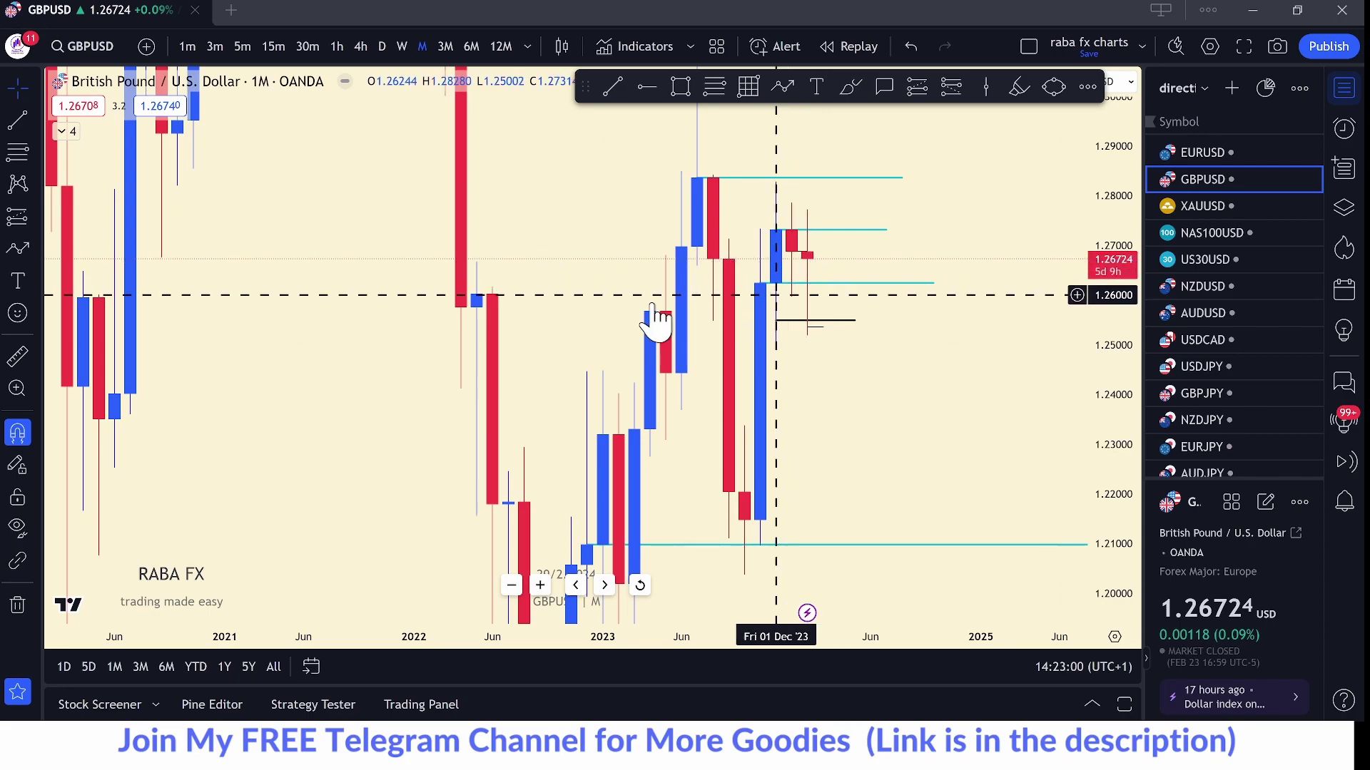
- Switch the chart to the weekly timeframe and bring the latest candles and the black level near 1.255 into view
click(402, 47)
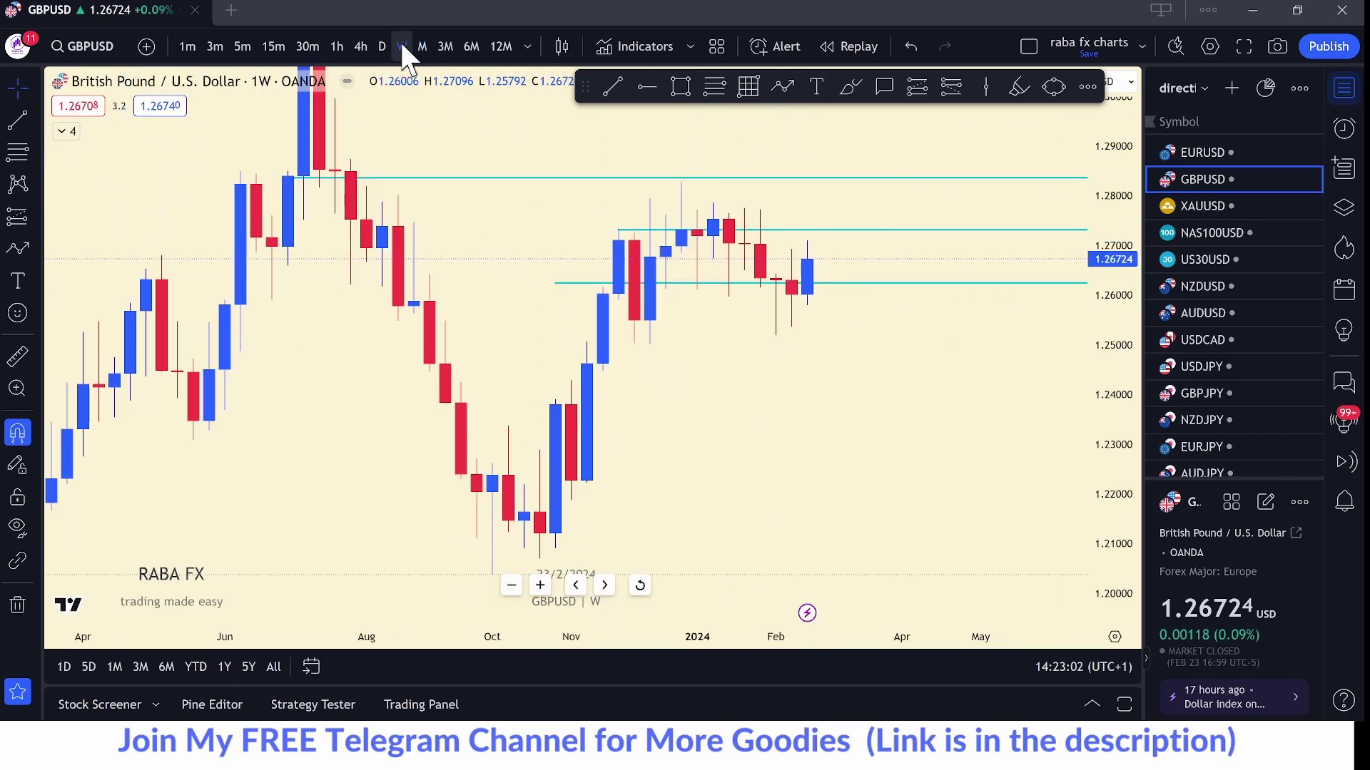
scroll(1125, 371, up, 5)
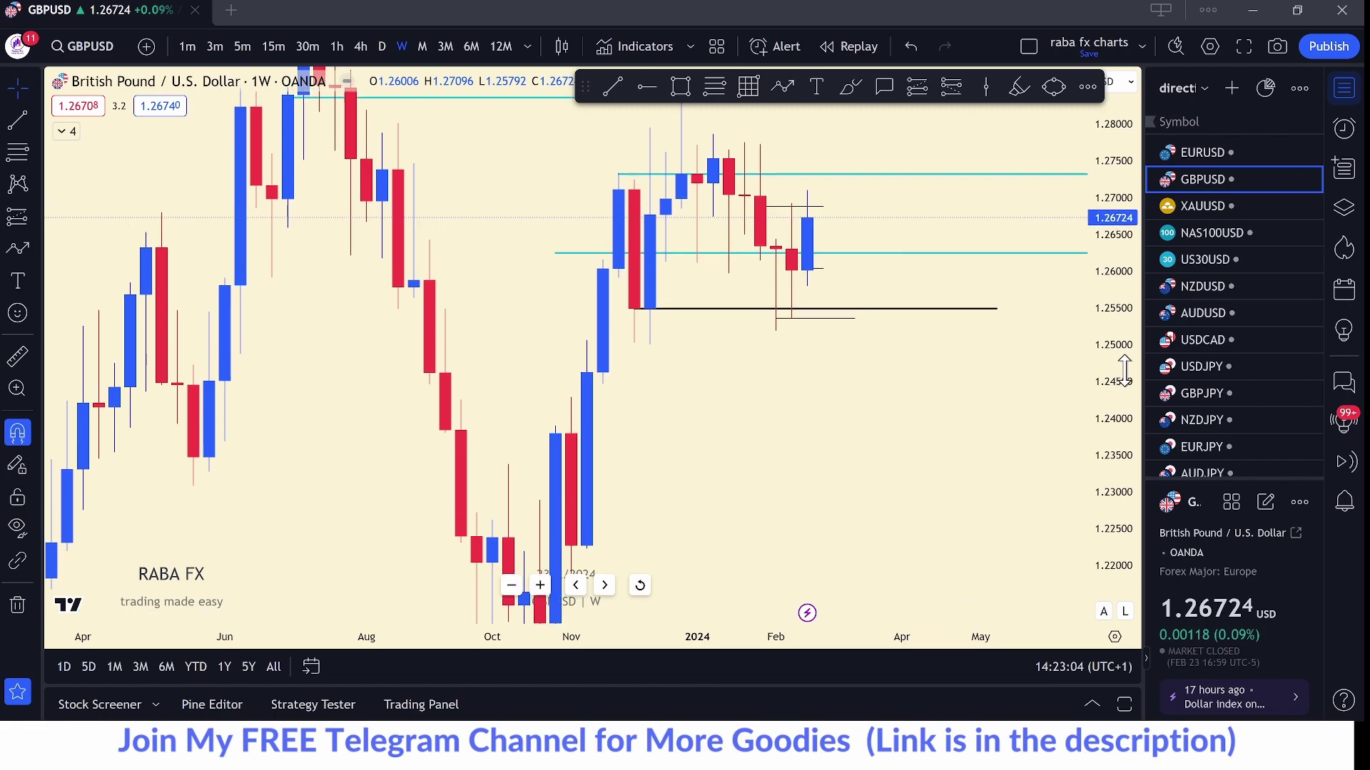
drag(992, 414, 926, 477)
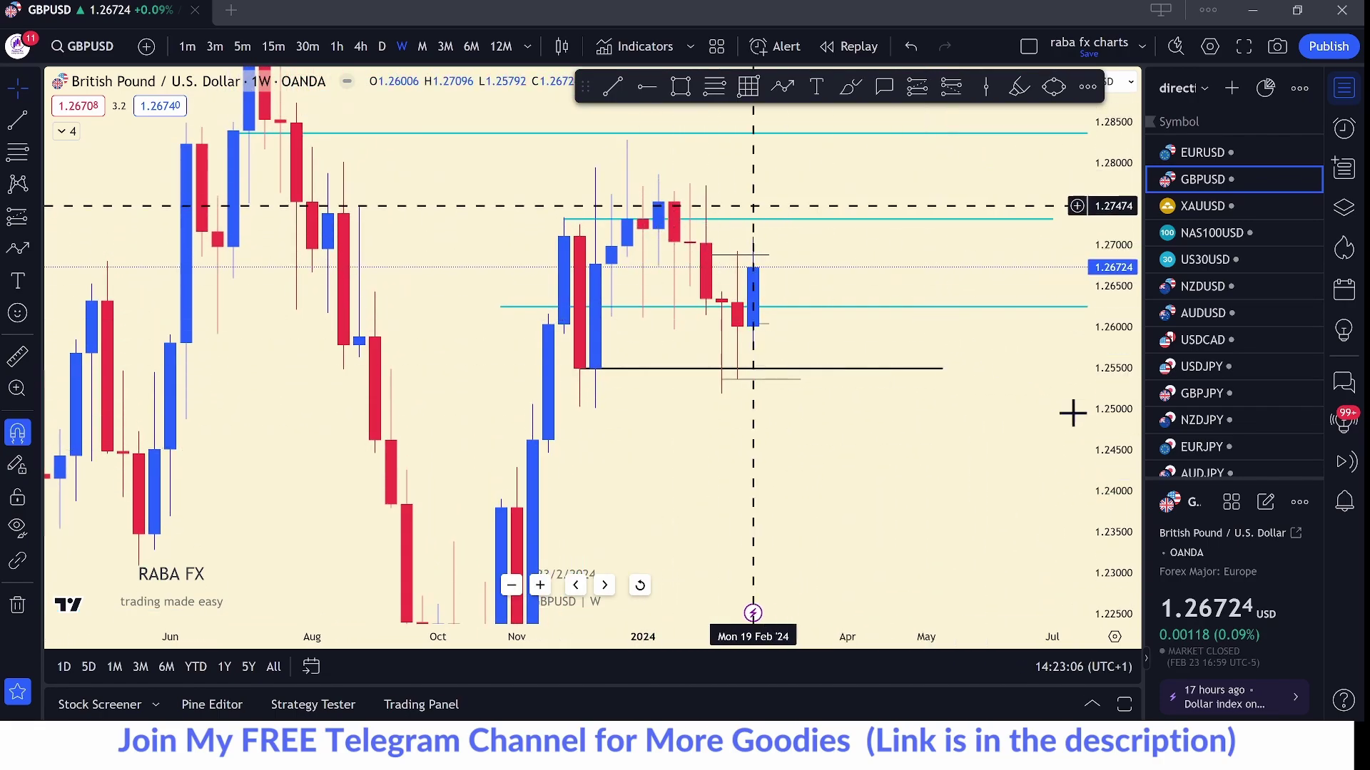
drag(1123, 388, 1120, 313)
scroll(1008, 417, down, 3)
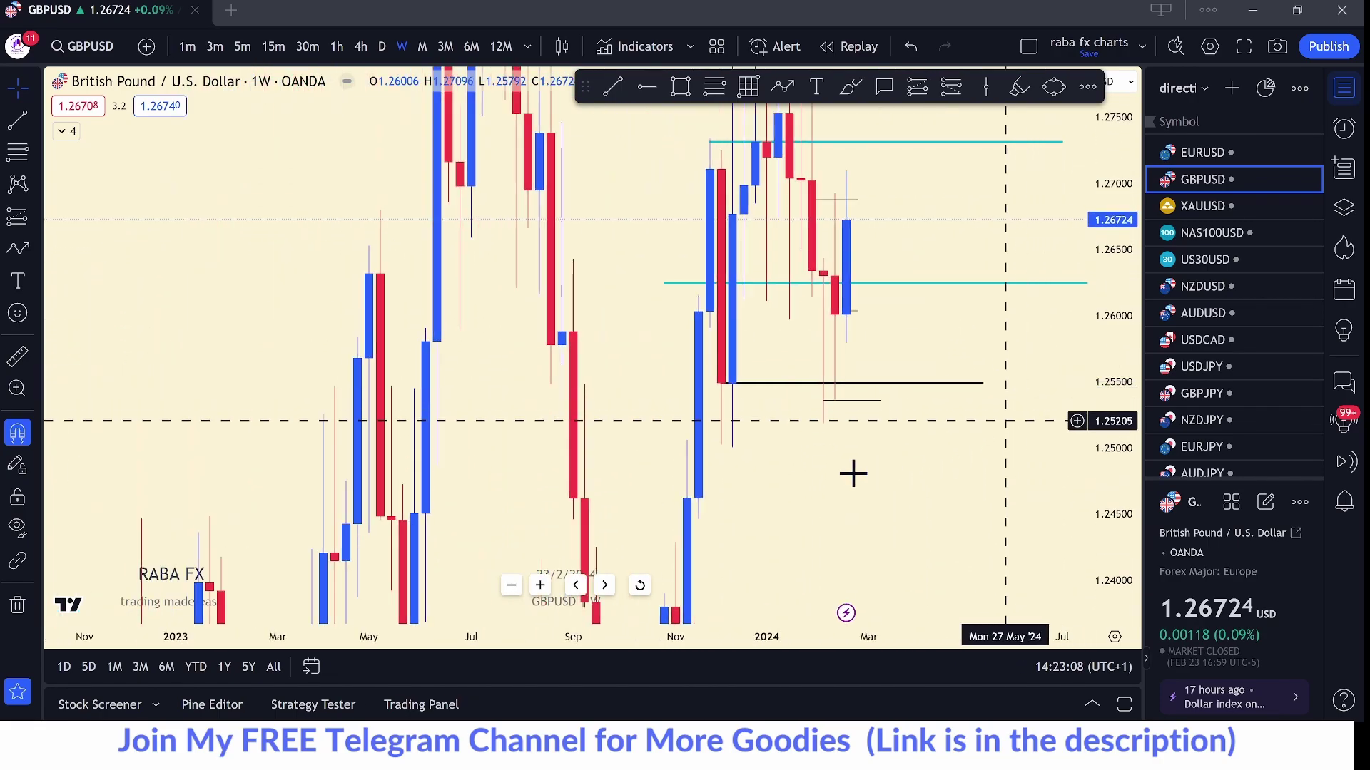
click(824, 381)
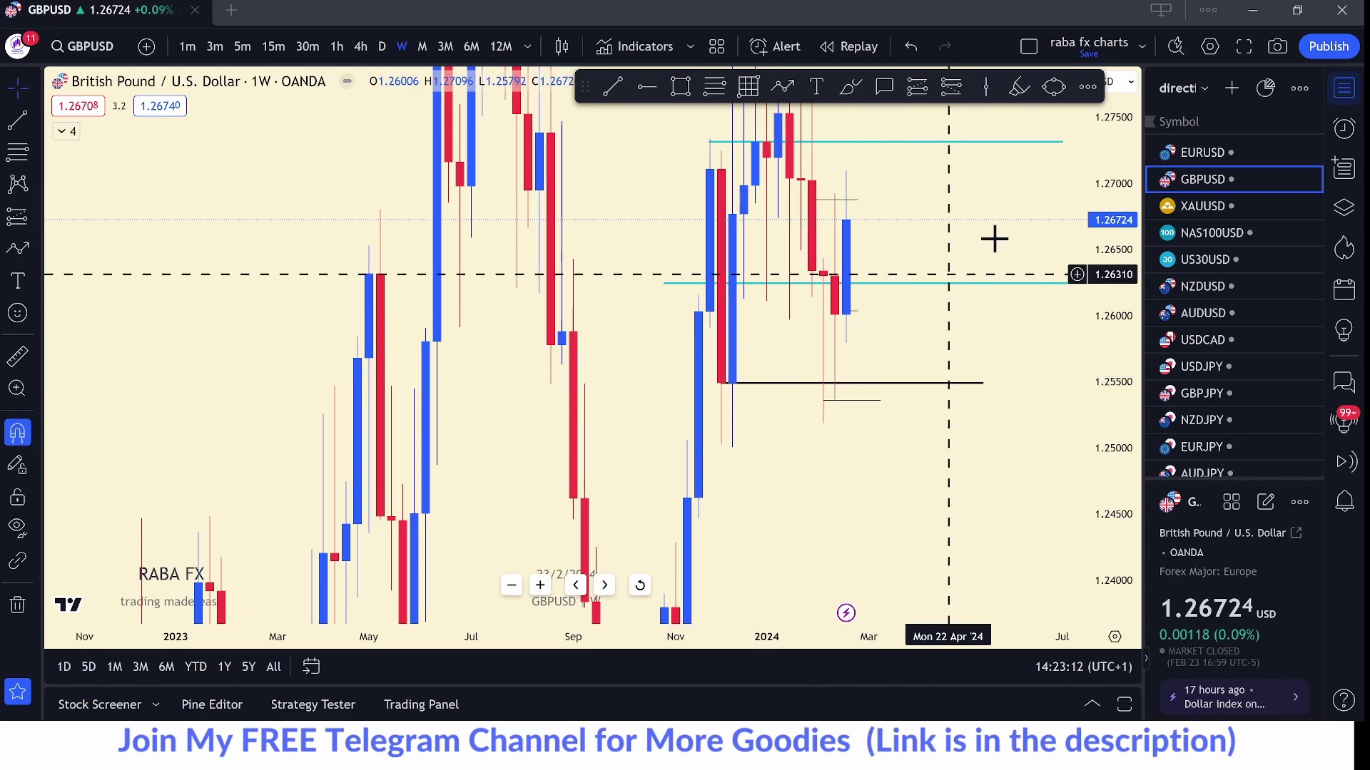
- Draw a horizontal trend line with the weekly opening price template at about 1.2703 from the 22 January 2024 candle, extending past the latest candles
scroll(991, 239, up, 5)
drag(976, 238, 945, 293)
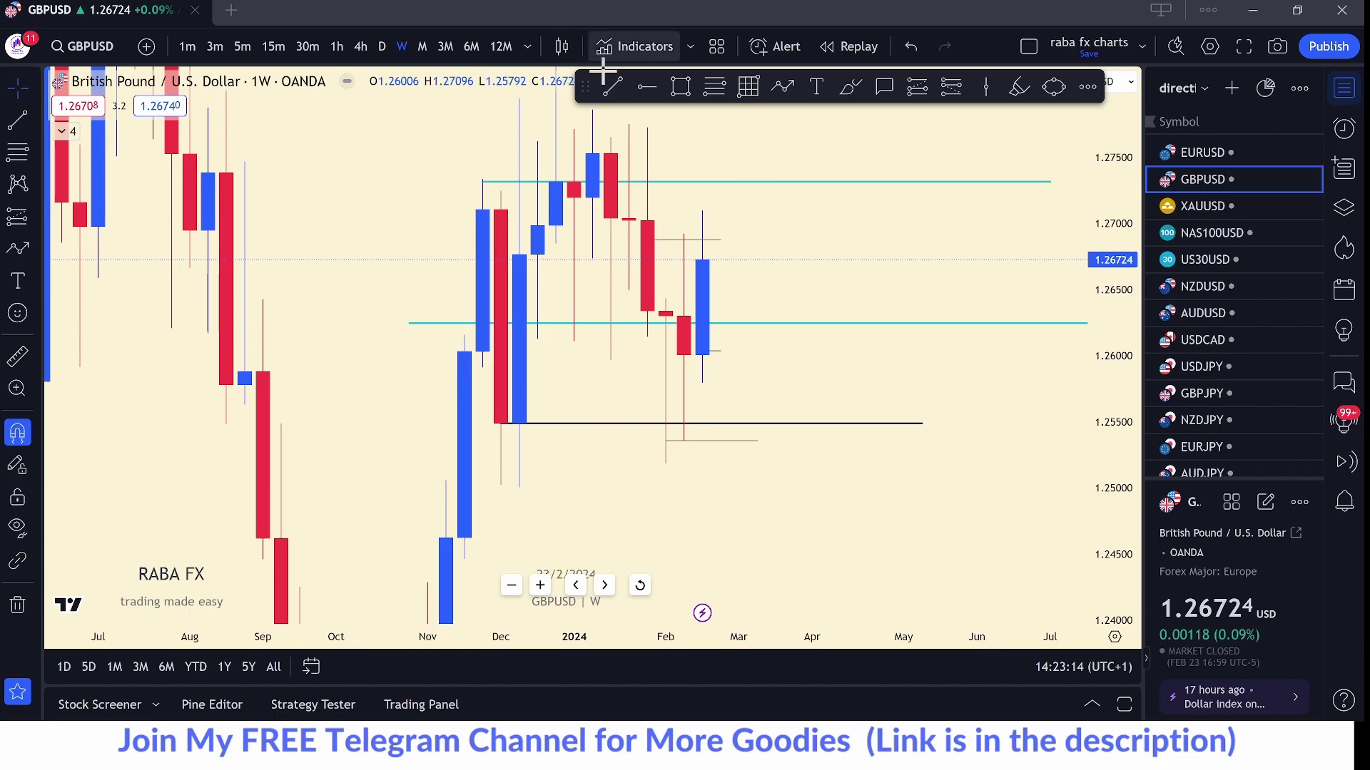
click(349, 102)
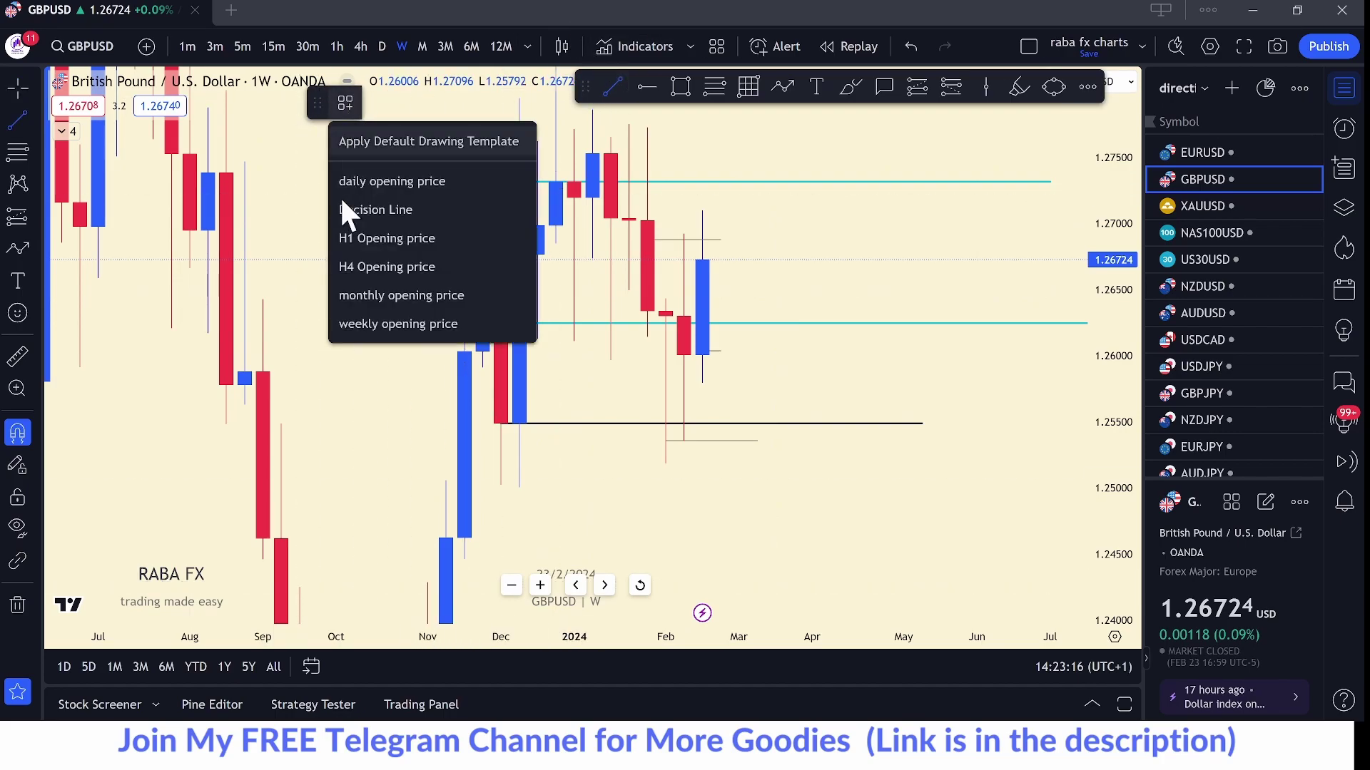
click(368, 323)
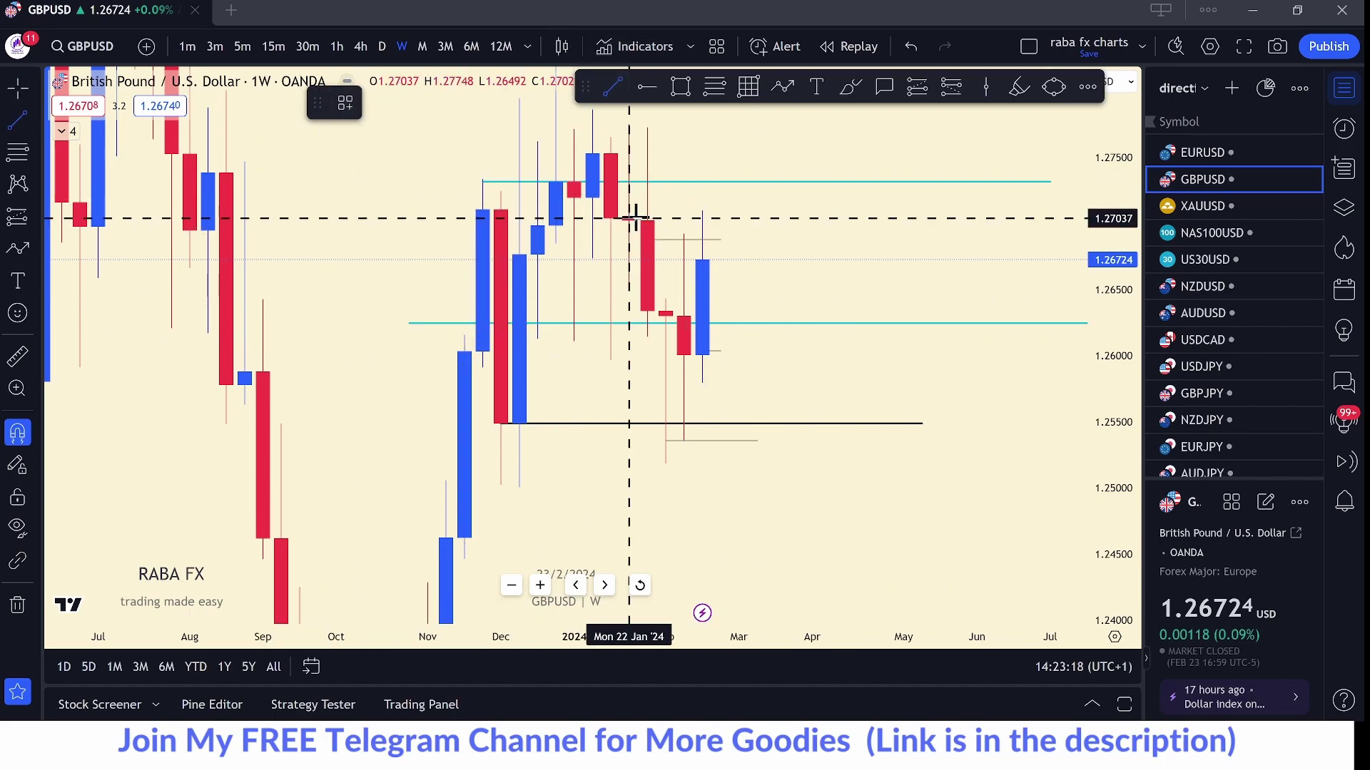
drag(628, 220, 831, 220)
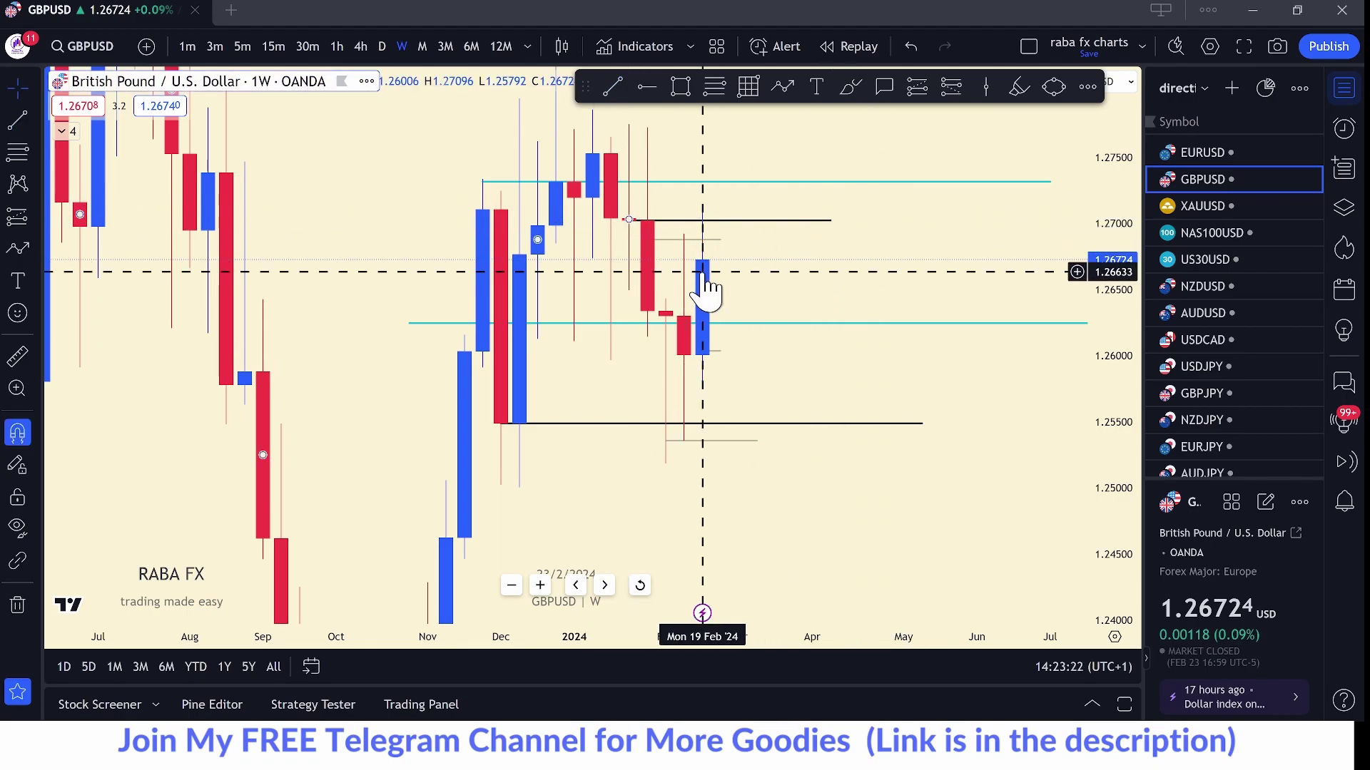
drag(806, 274, 810, 270)
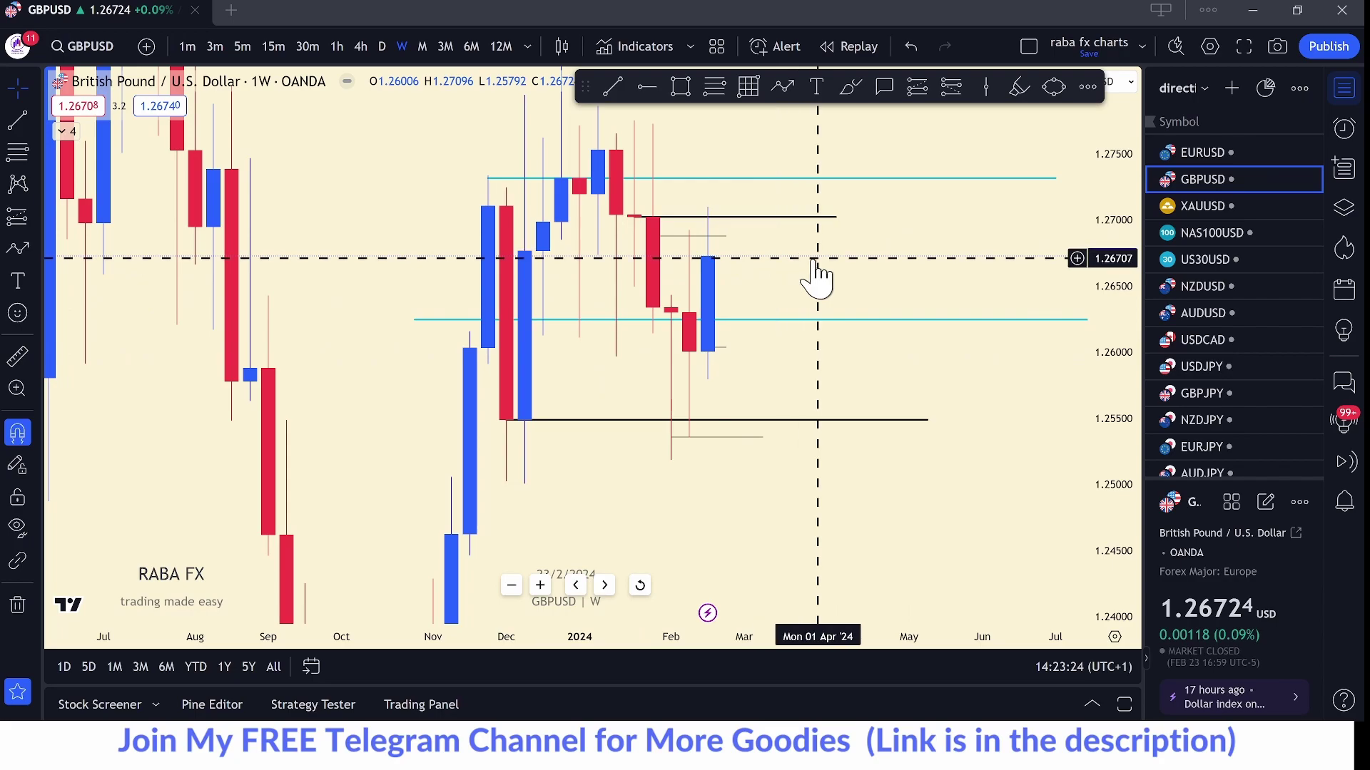
- Switch the chart to the daily timeframe and bring the February 2024 candles around the green zone into view
scroll(813, 262, up, 2)
drag(805, 269, 889, 362)
drag(1127, 348, 1126, 296)
drag(900, 298, 927, 256)
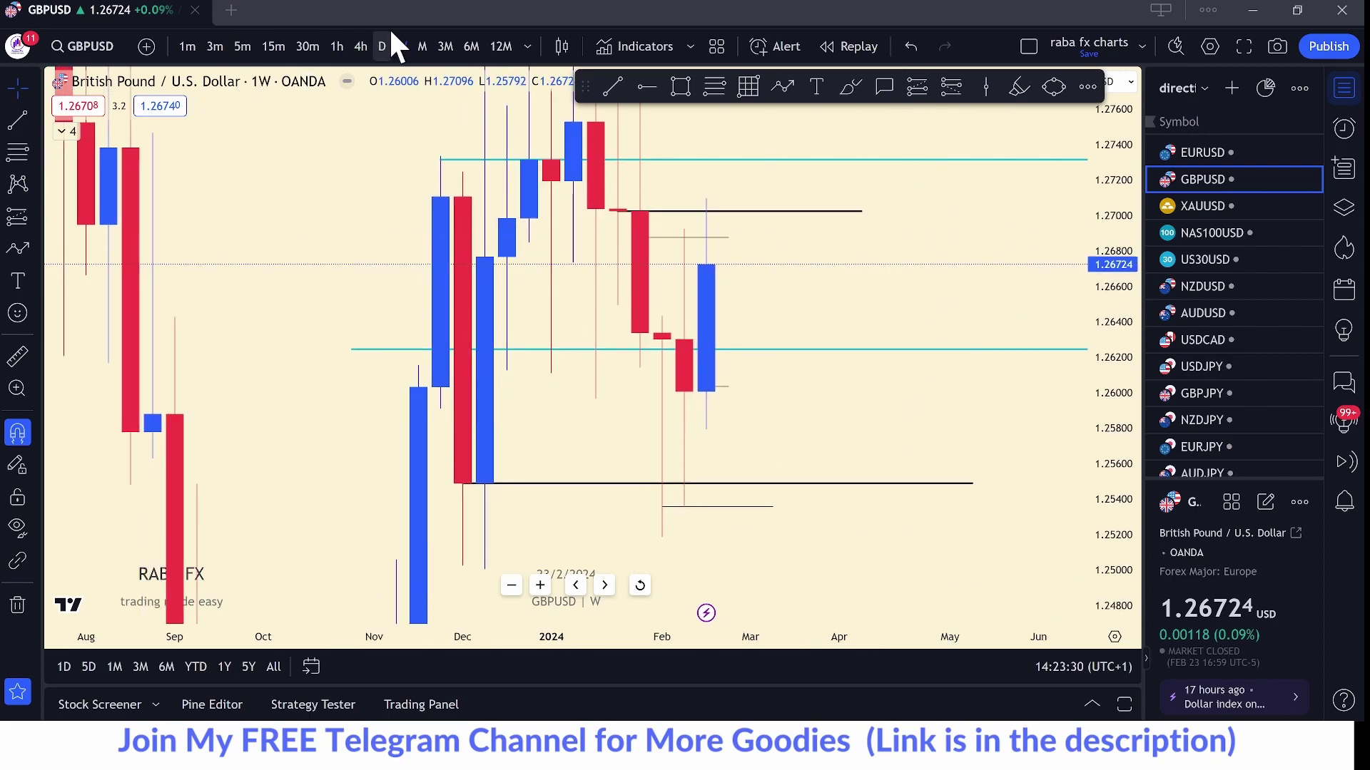
click(382, 47)
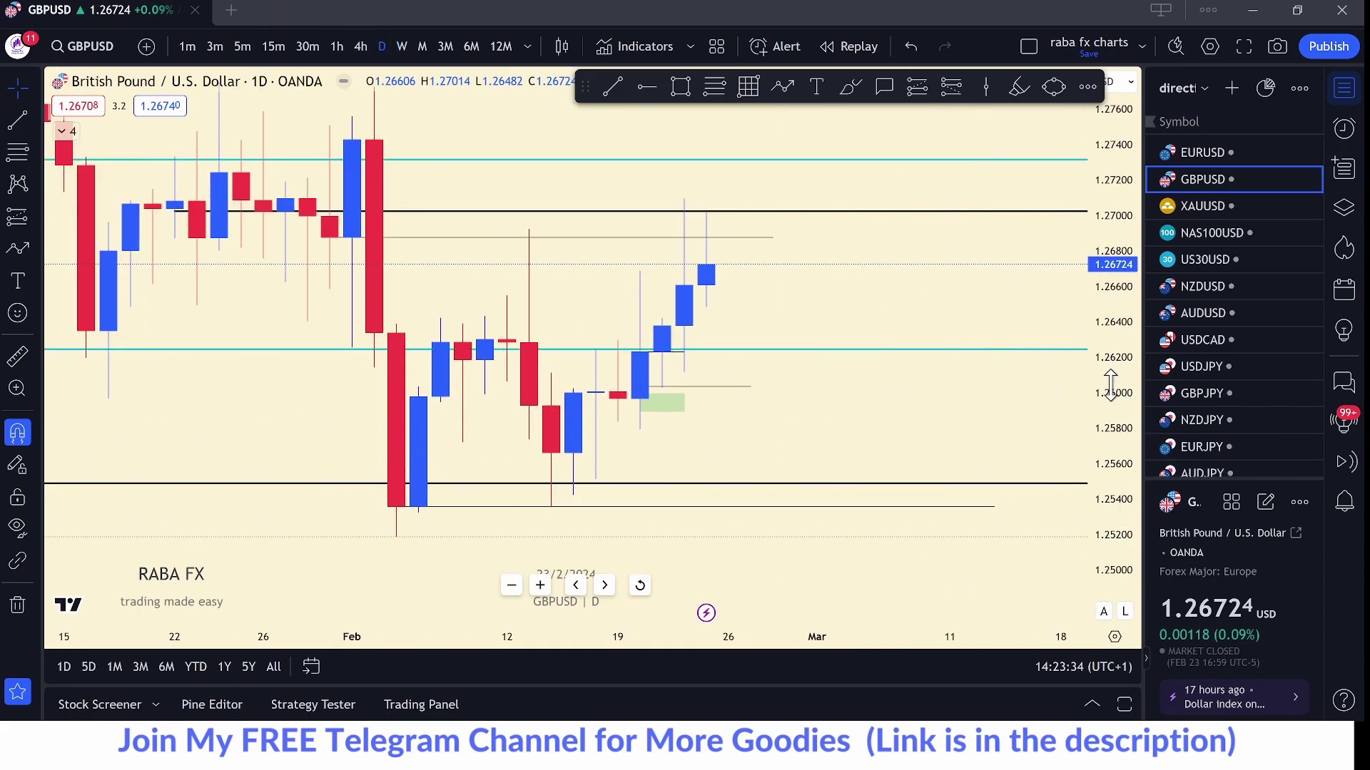
drag(1110, 385, 1111, 368)
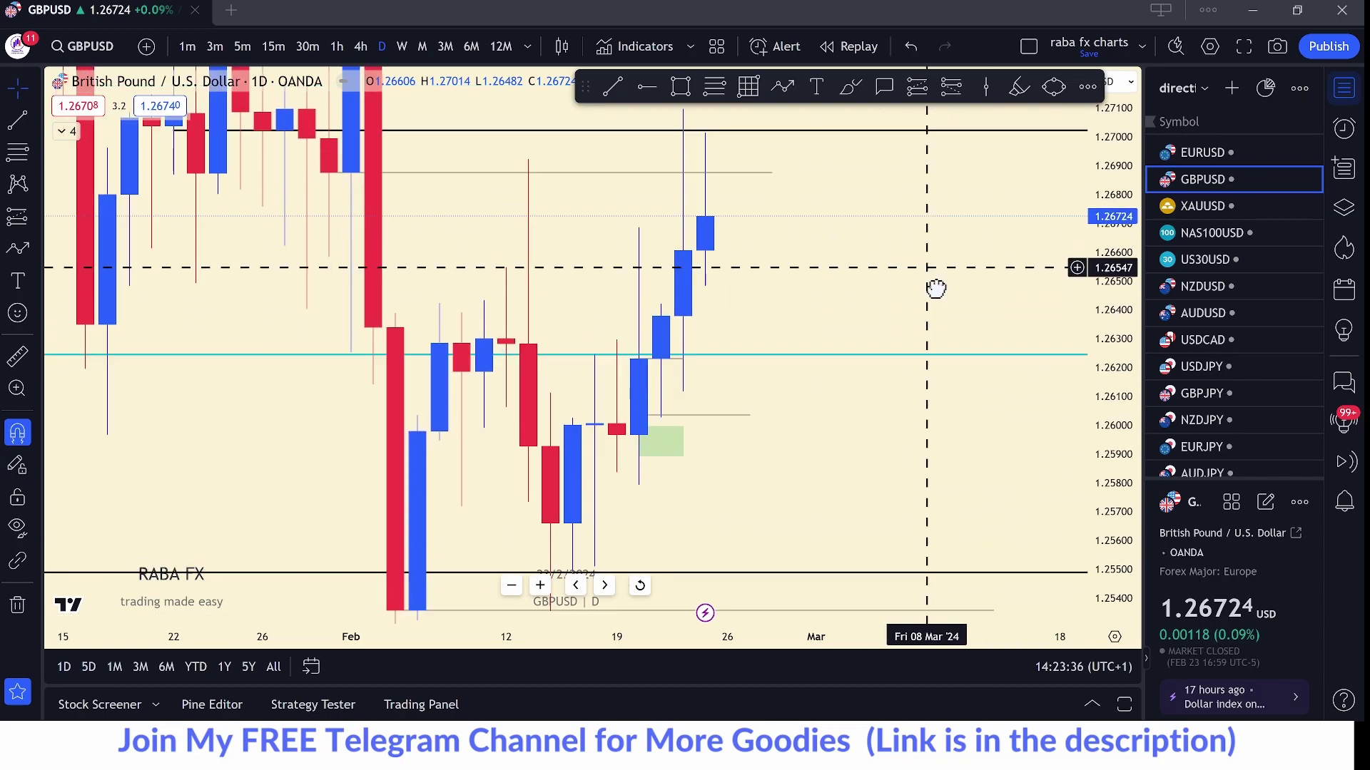
drag(936, 288, 956, 230)
drag(1131, 318, 1132, 278)
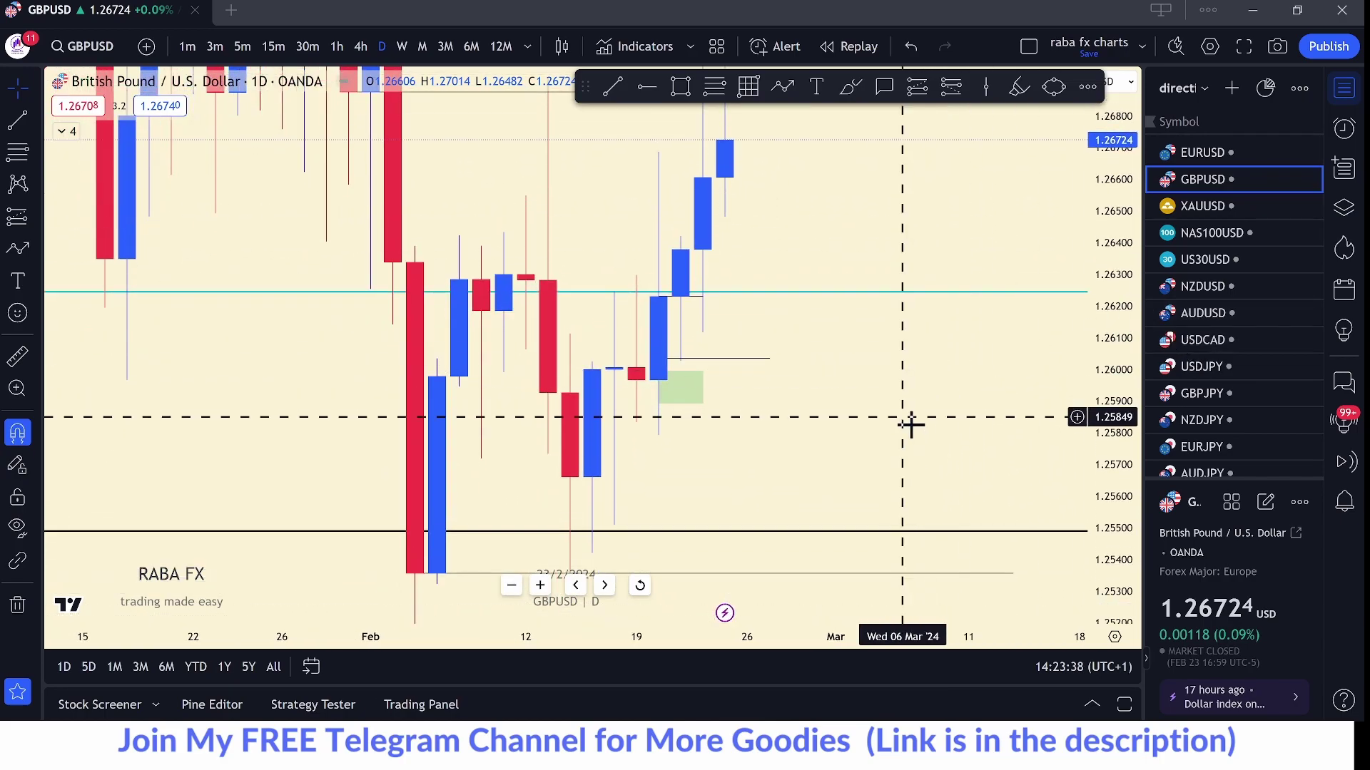
drag(933, 355, 960, 260)
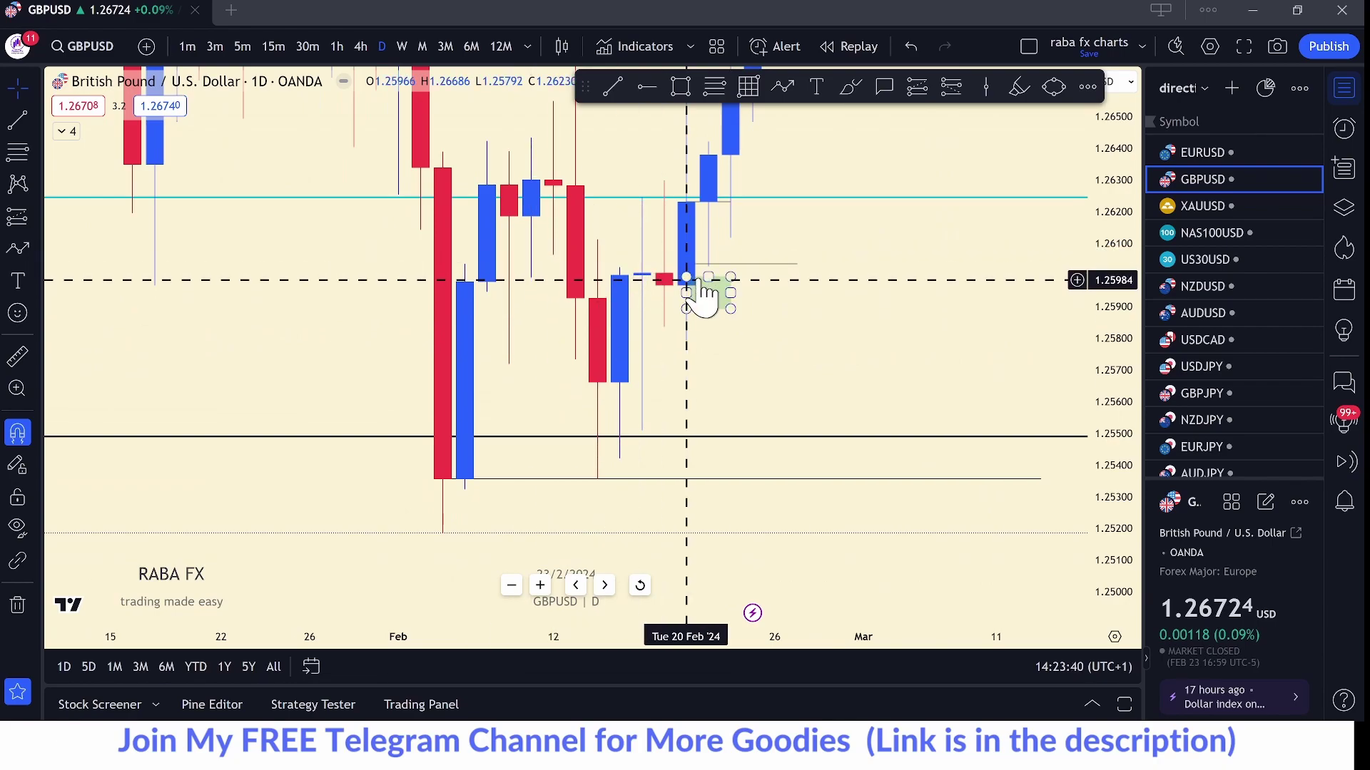
- Stretch the green zone near 1.259 to span about 16 to 26 February 2024, and delete it
drag(729, 290, 775, 291)
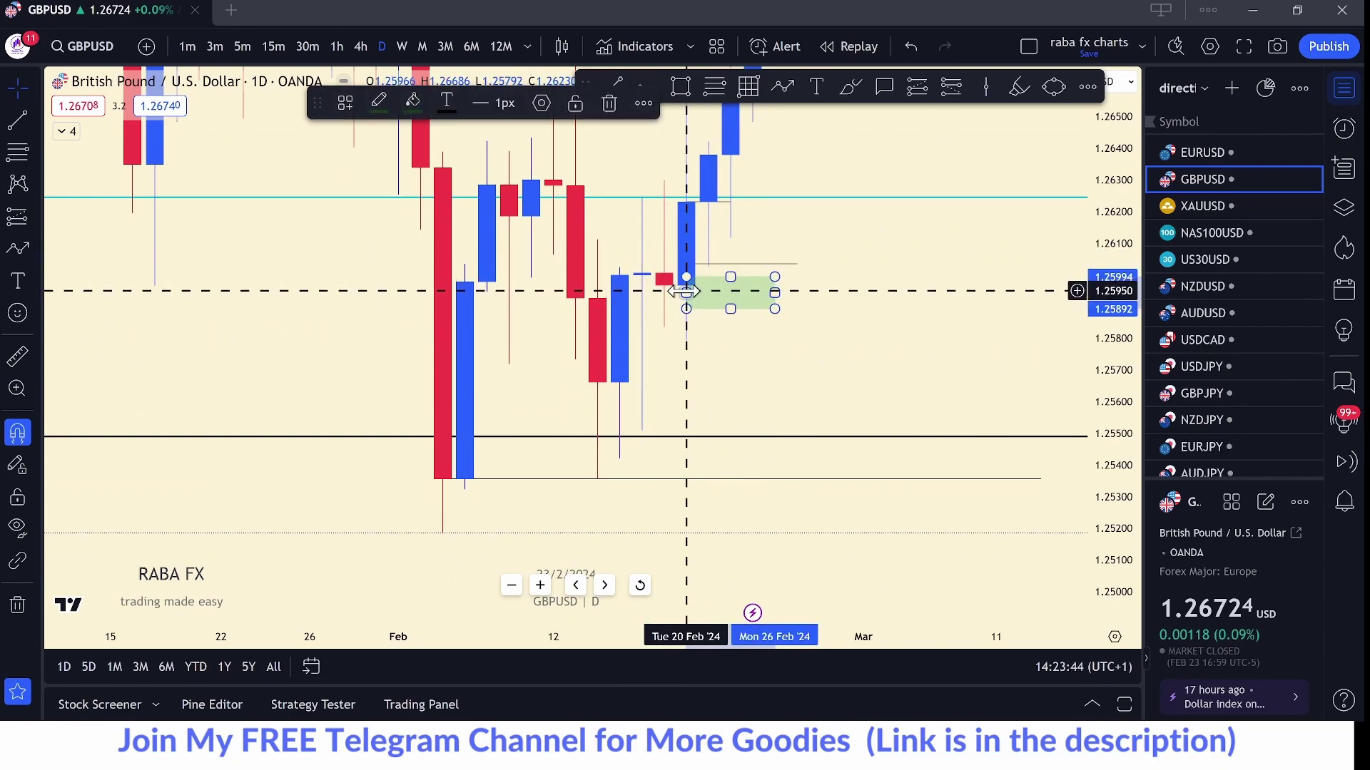
drag(685, 290, 647, 290)
click(722, 289)
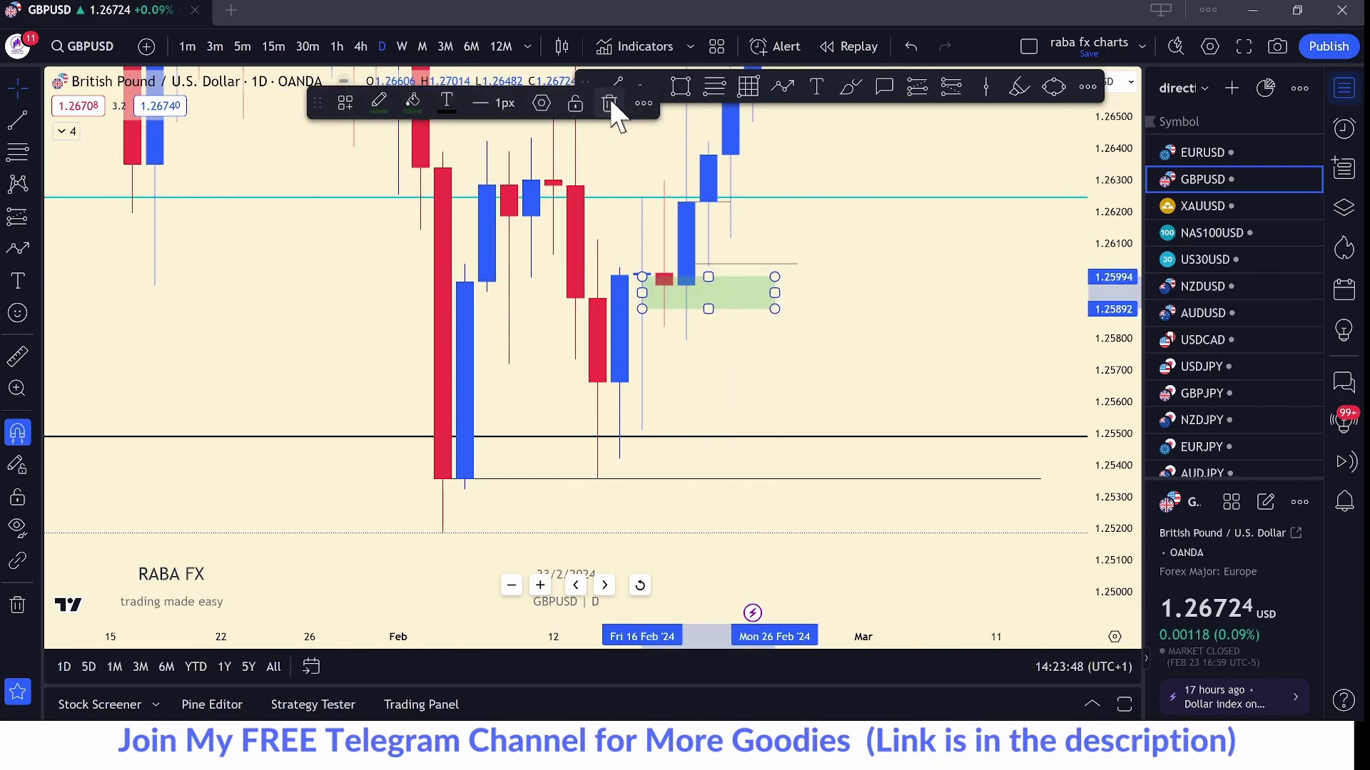
key(Delete)
- Draw a horizontal trend line at 1.26606 from the 22 February candle's close to 29 February, using the daily opening price template
drag(1108, 355, 1120, 307)
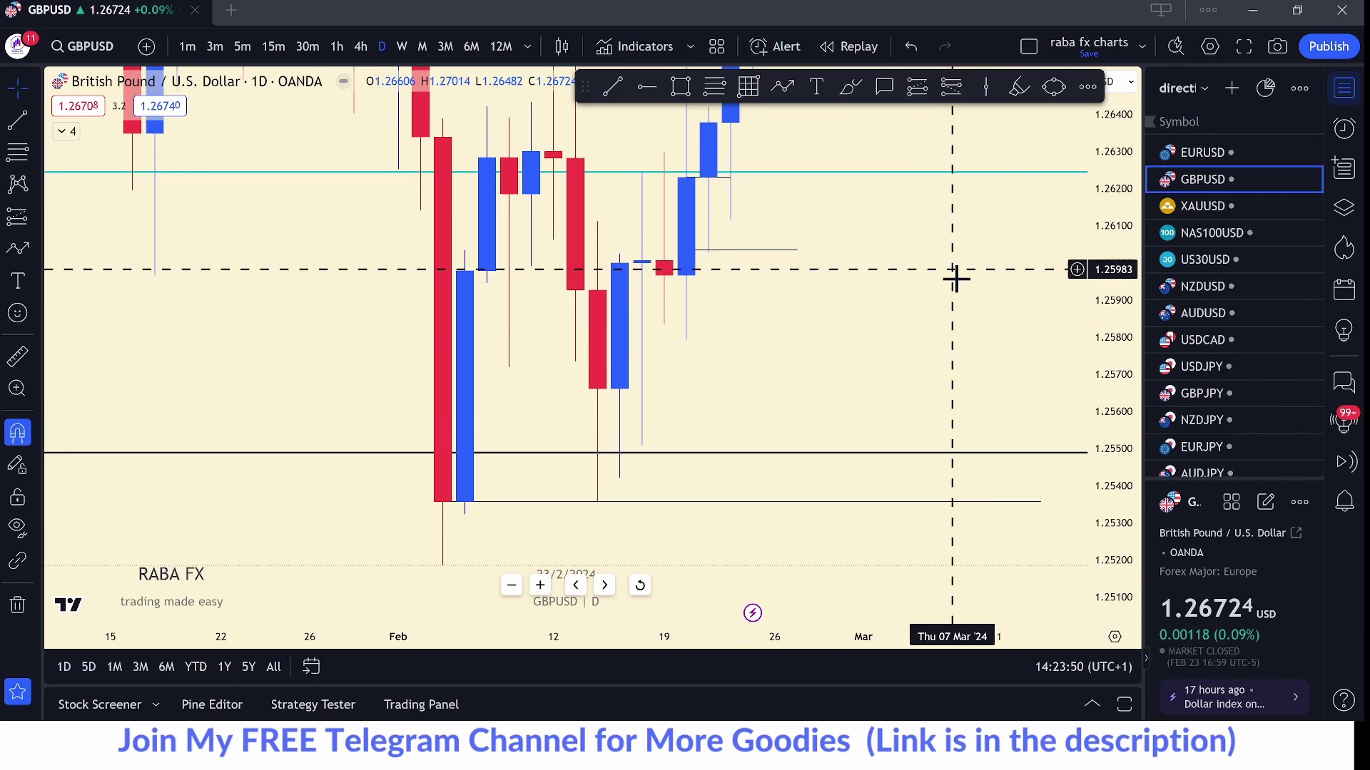
drag(954, 278, 942, 495)
drag(938, 144, 912, 268)
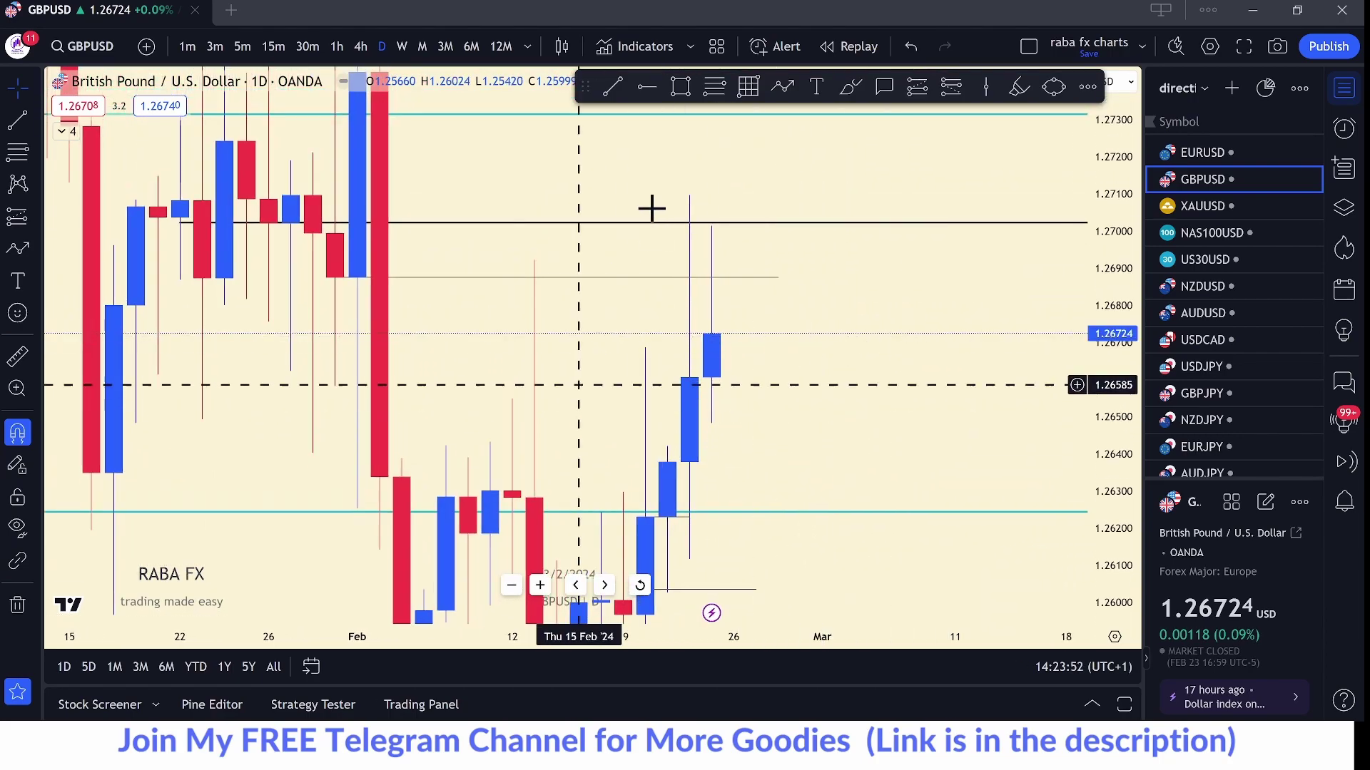
drag(1112, 345, 1105, 289)
drag(891, 293, 864, 229)
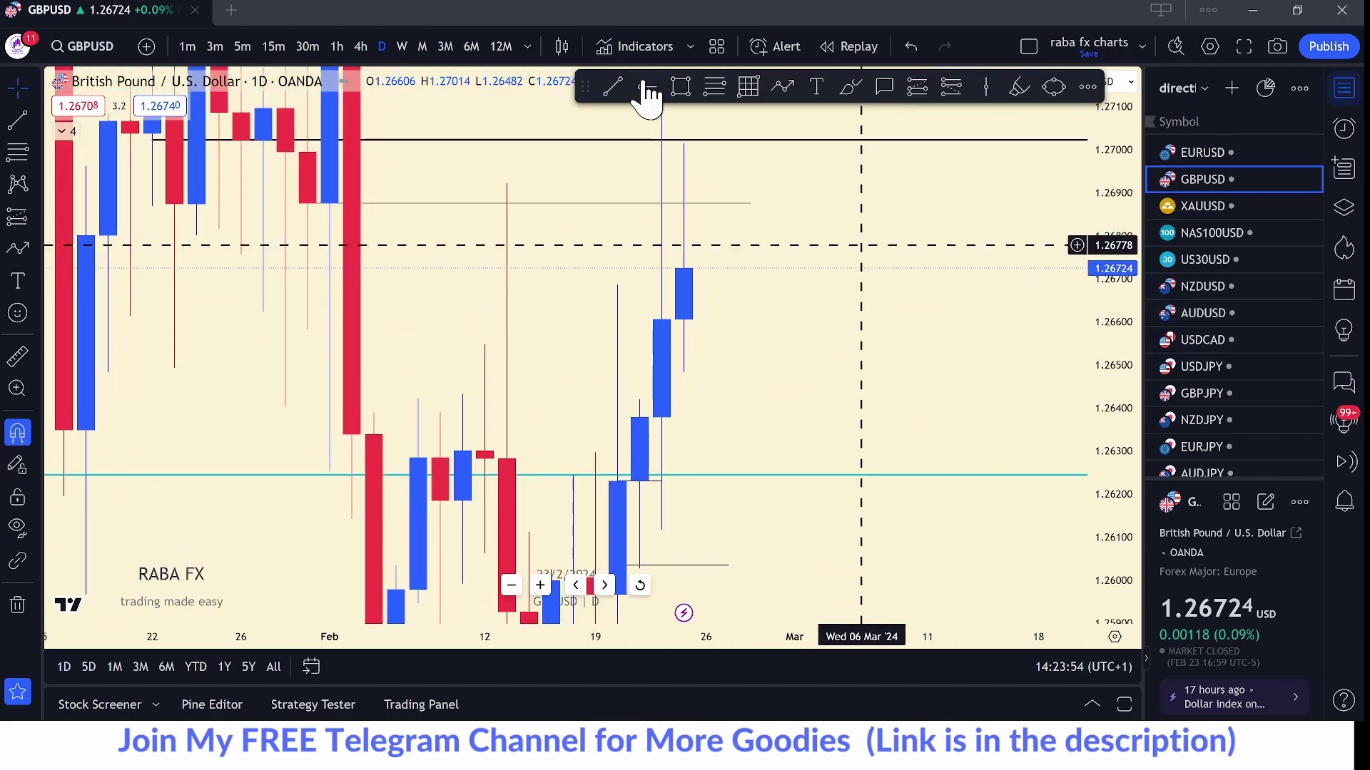
click(615, 87)
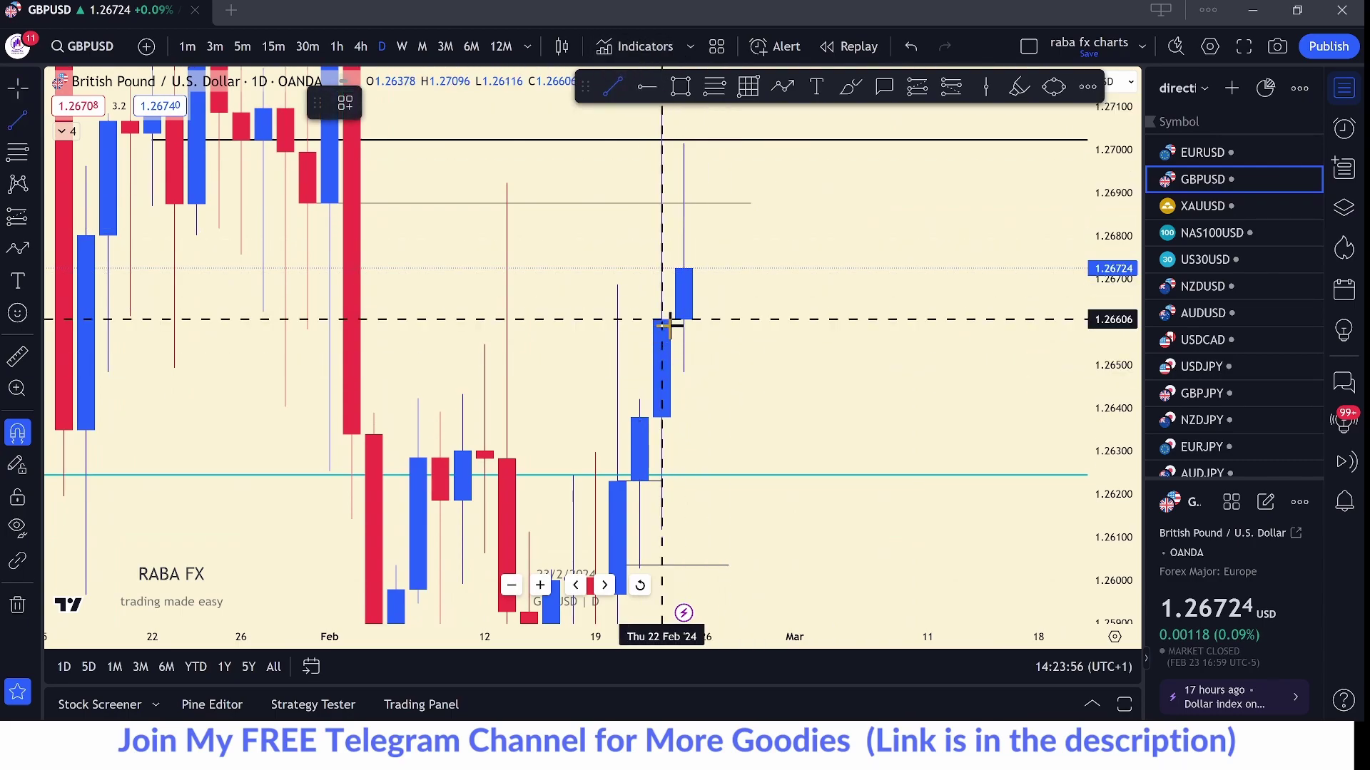
click(663, 318)
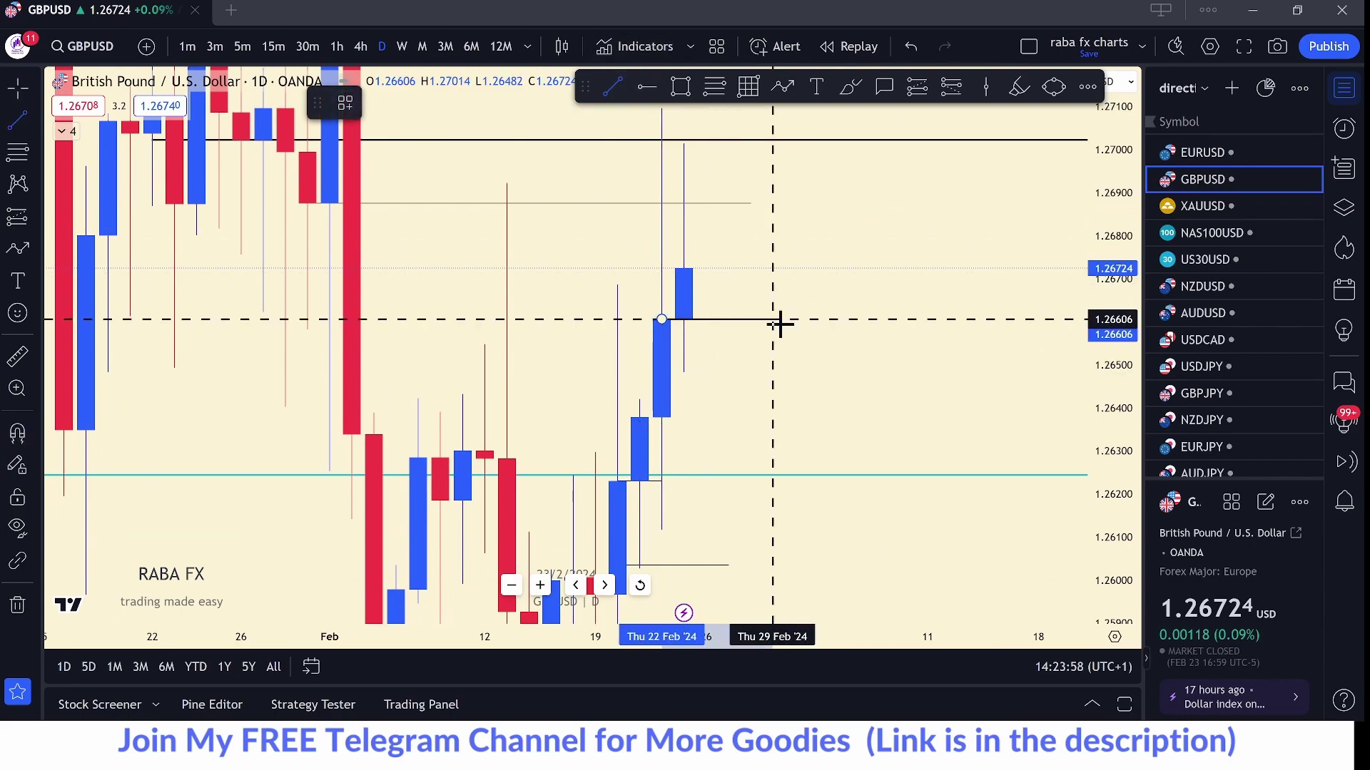
click(773, 319)
click(344, 101)
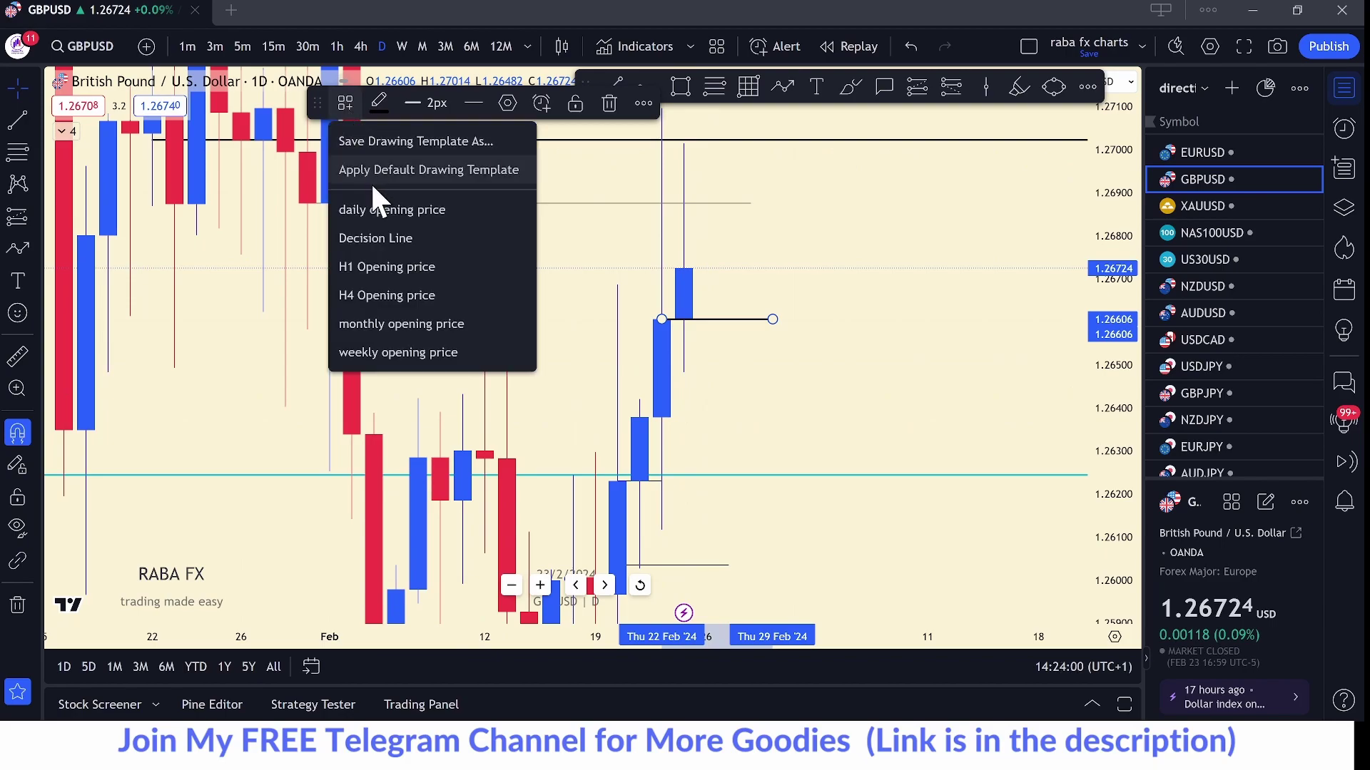
click(374, 207)
- Draw a horizontal daily-level trend line at 1.26378 from the close of the 21 February candle, extending past the latest candles
drag(838, 279, 860, 214)
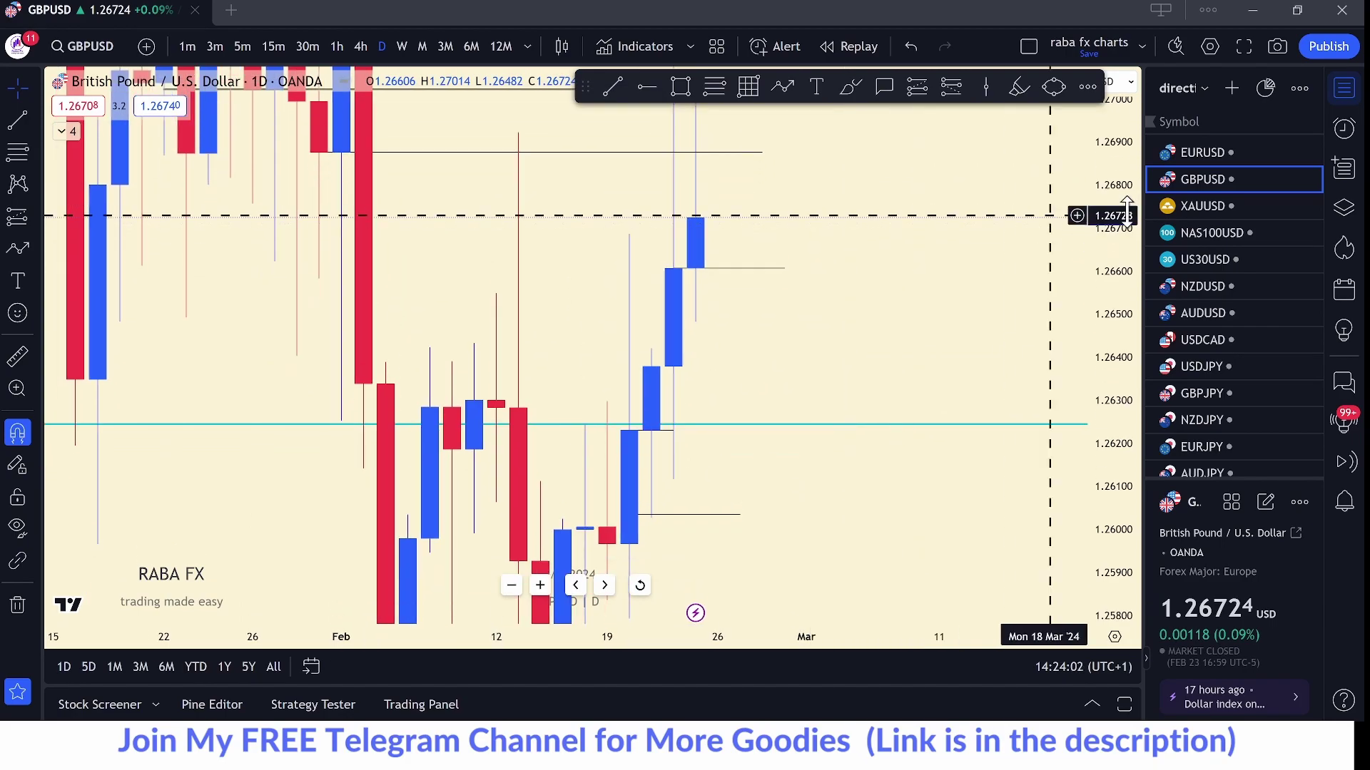
drag(1119, 183, 938, 315)
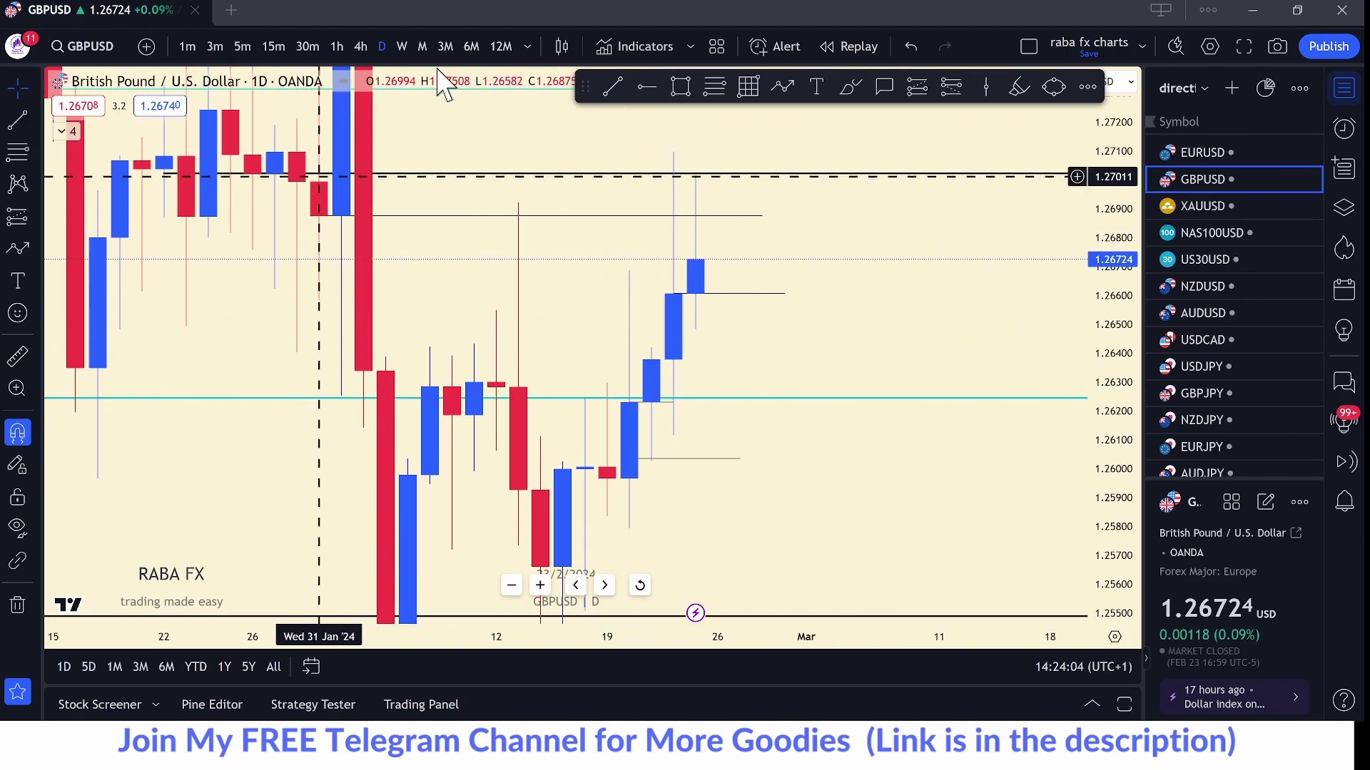
click(652, 364)
click(814, 376)
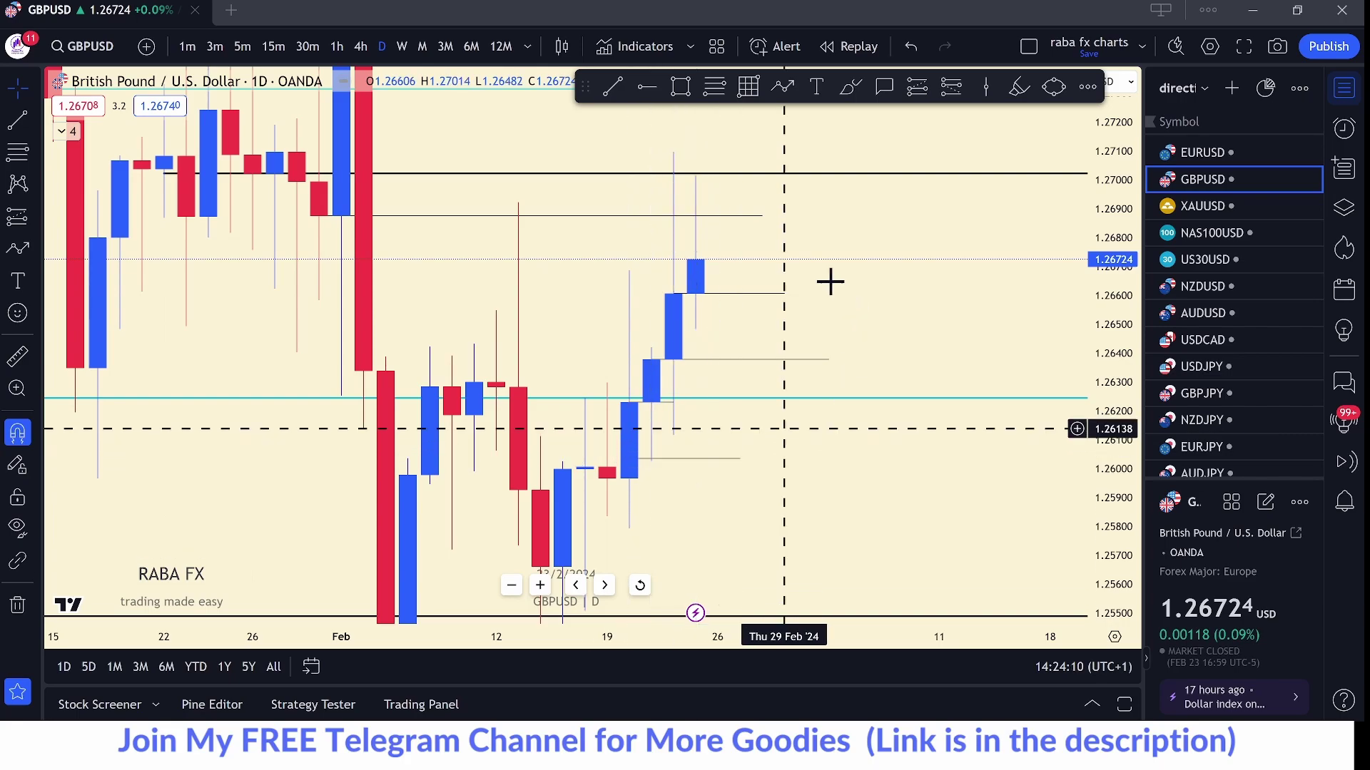
- Draw a horizontal daily-level trend line at 1.27096 from the 29 January candle's close, extending past the latest candles
drag(461, 365, 472, 423)
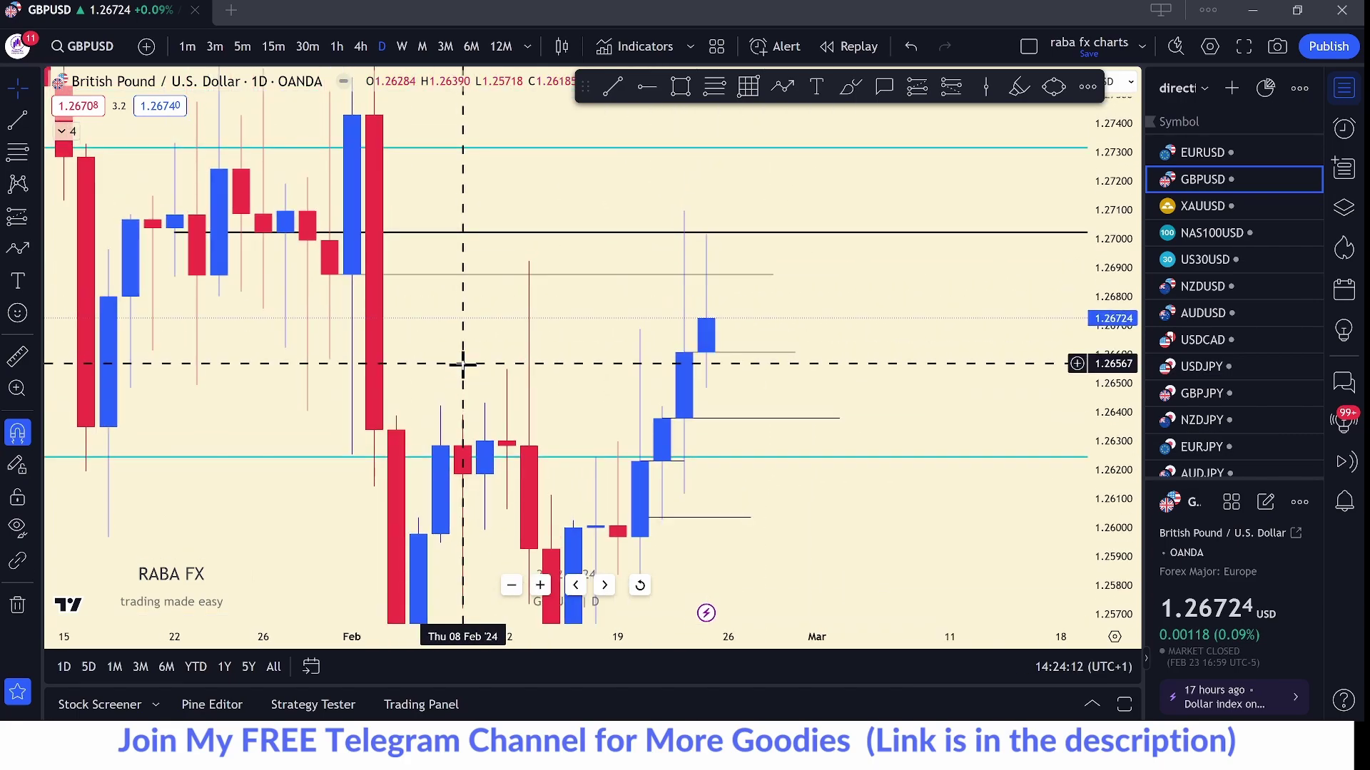
click(613, 88)
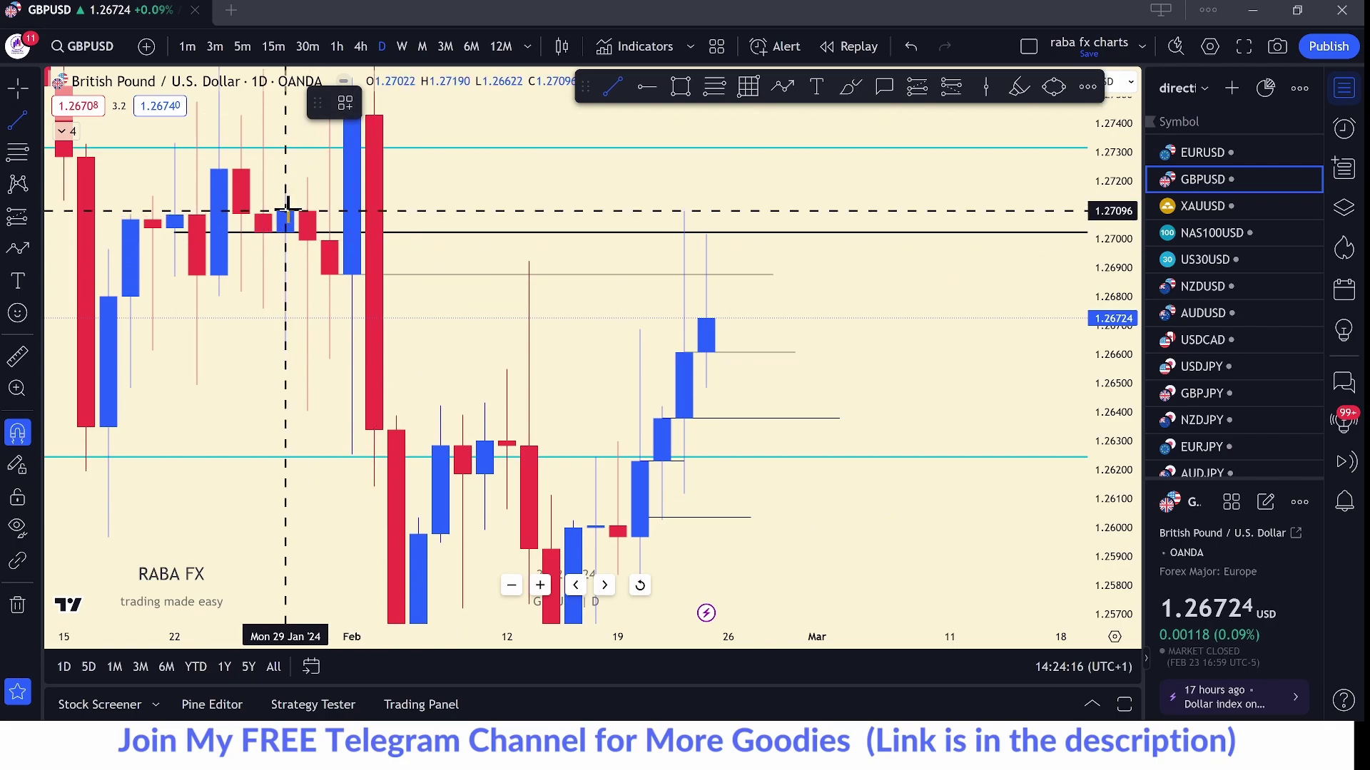
drag(285, 209, 795, 211)
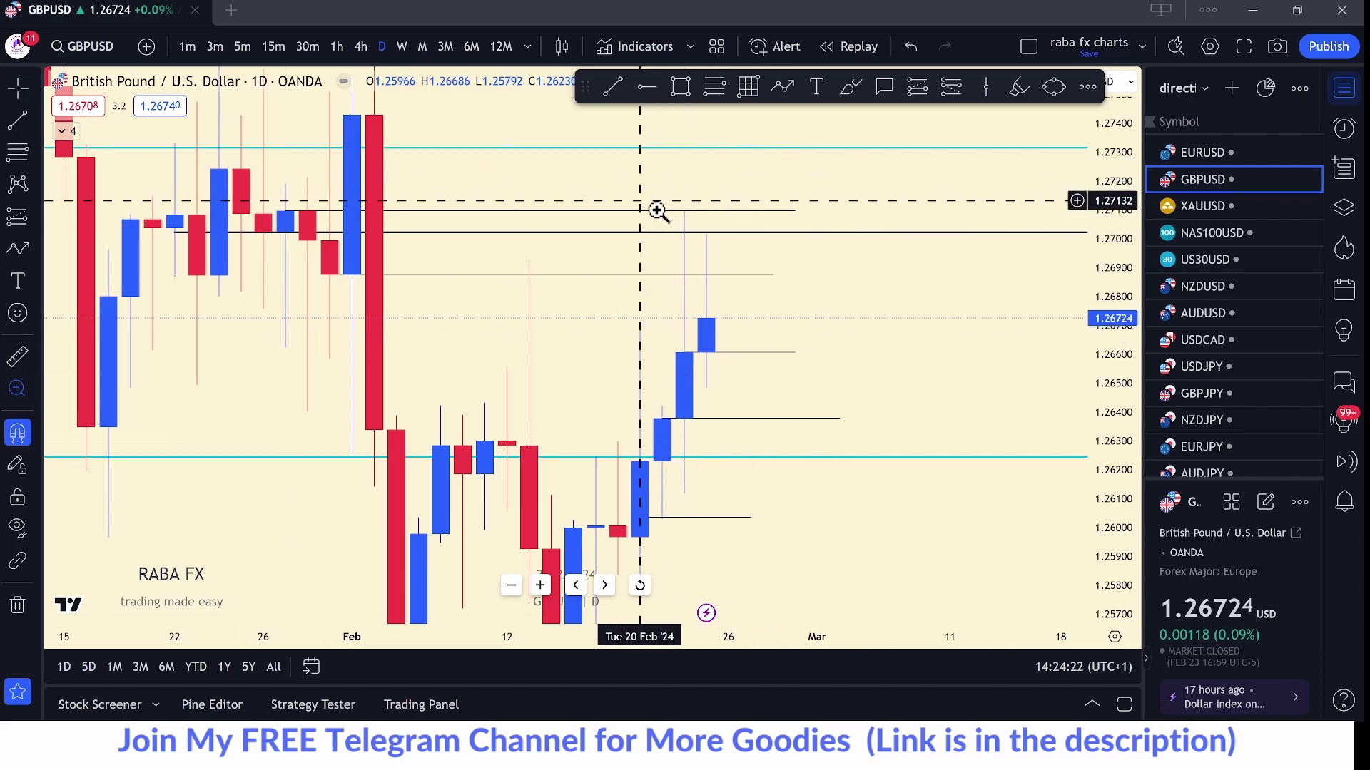
- Inspect the 22 February candle's upper wick up close against the 1.27096 daily level
drag(635, 199, 727, 237)
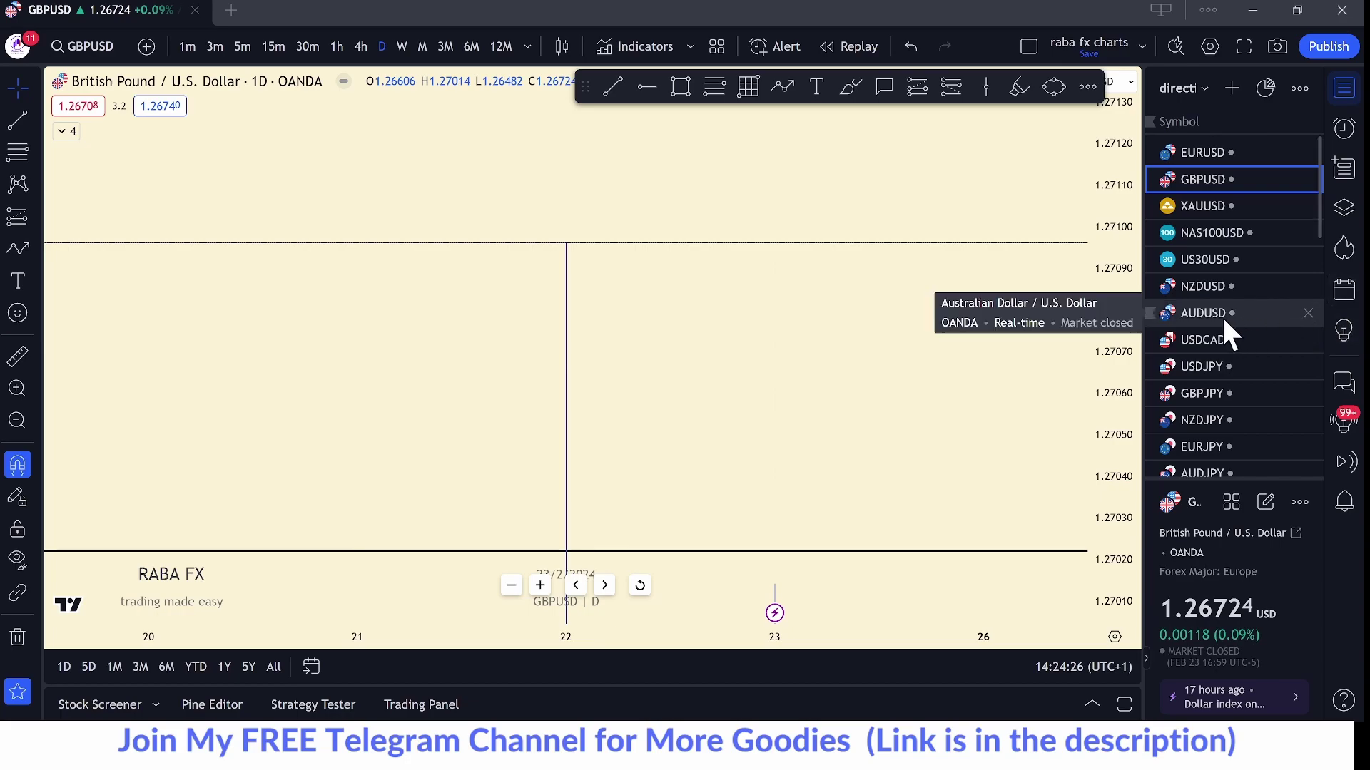
click(15, 423)
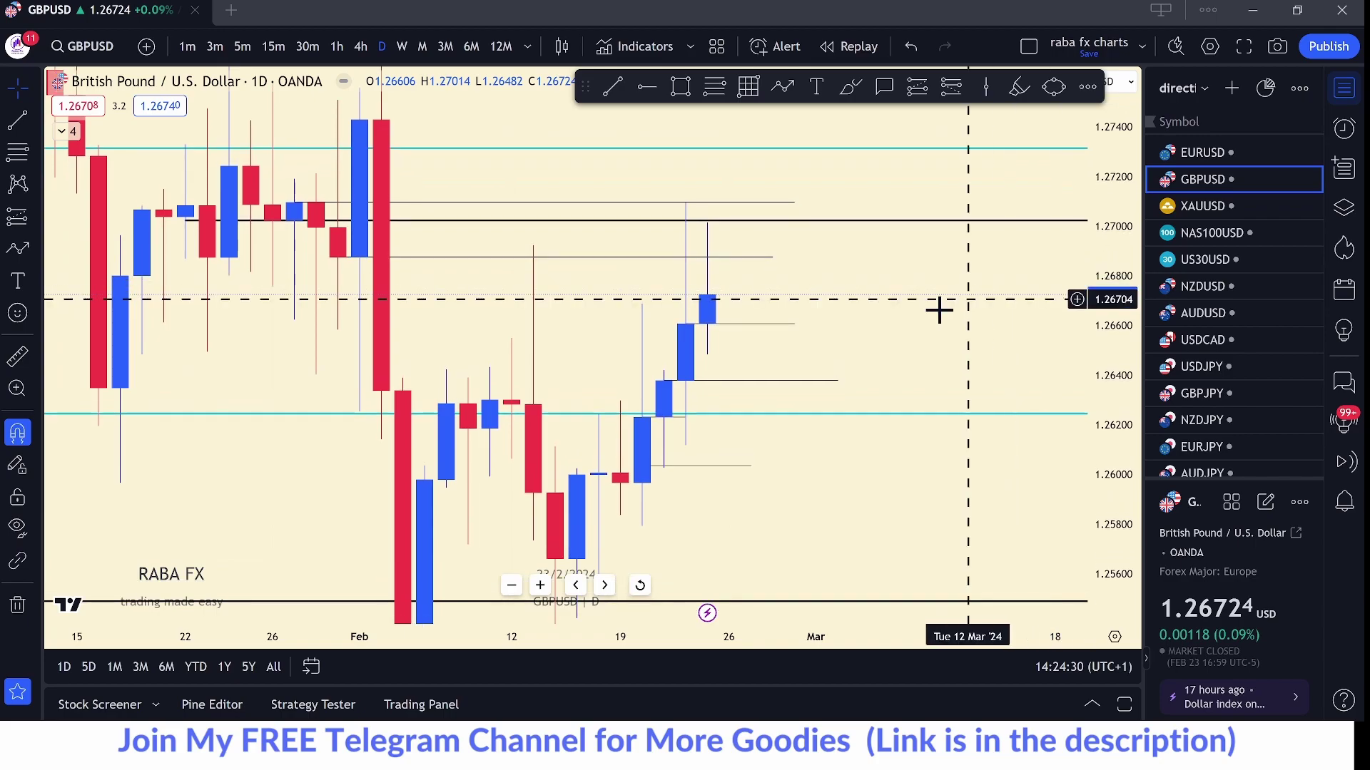
drag(903, 297, 864, 235)
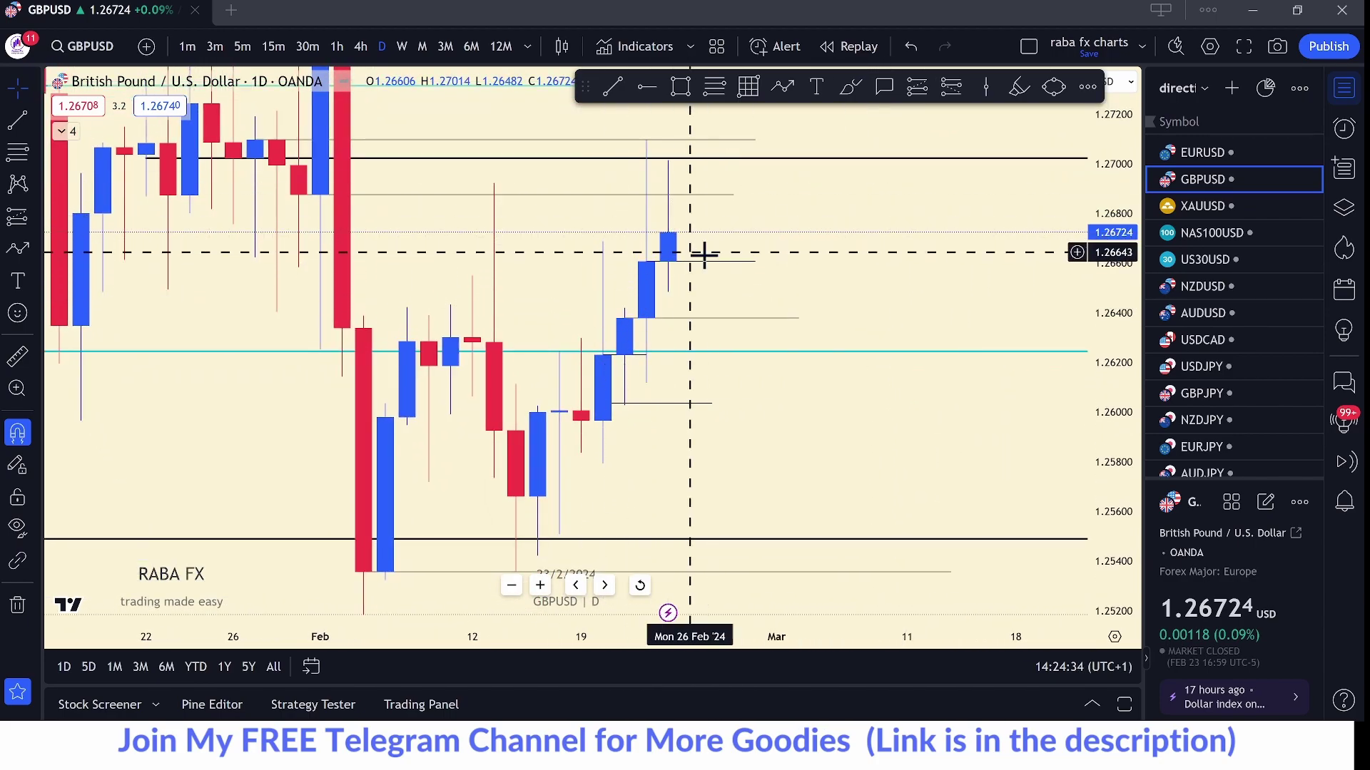
- On the 4-hour GBPUSD chart, draw two green rectangle zones, one with its top at 1.26628 and one with its top at 1.26396
drag(846, 233, 864, 279)
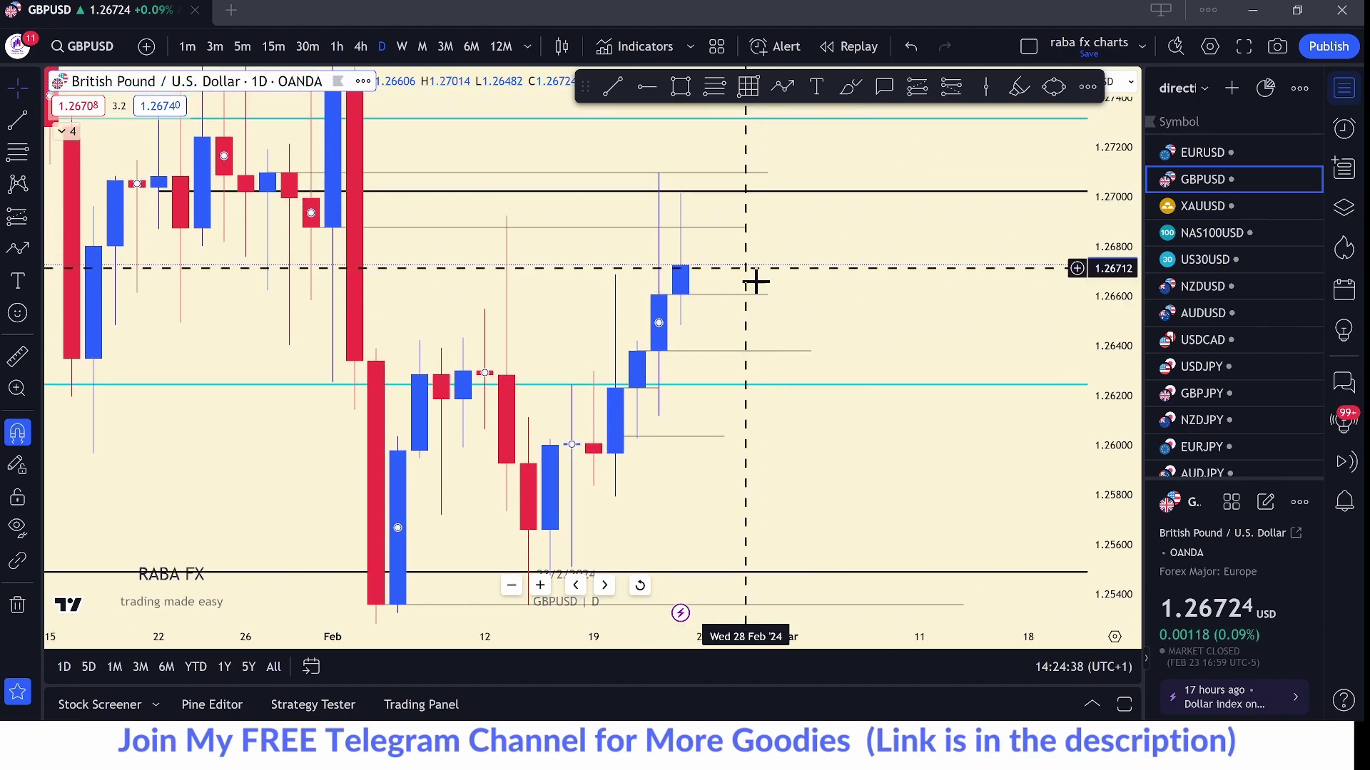
click(826, 297)
click(361, 48)
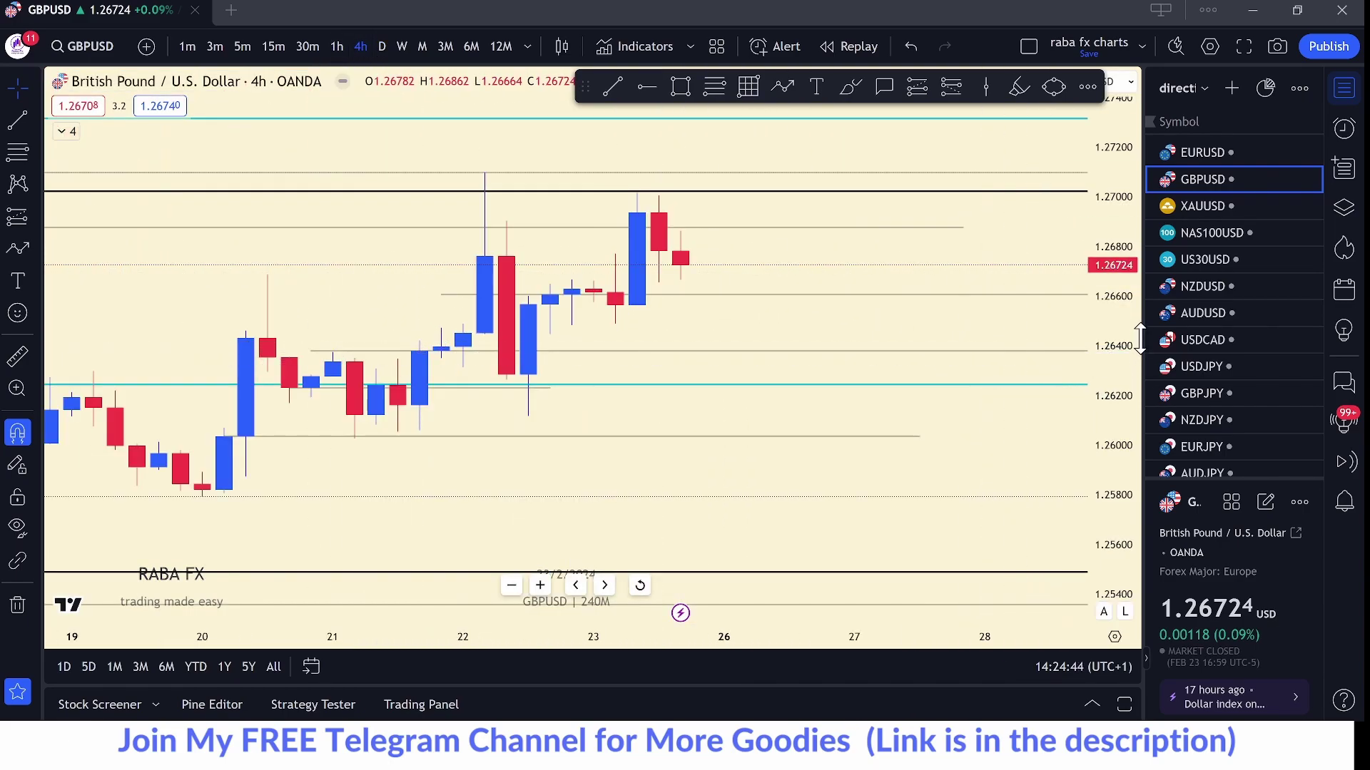
drag(1112, 371, 1113, 236)
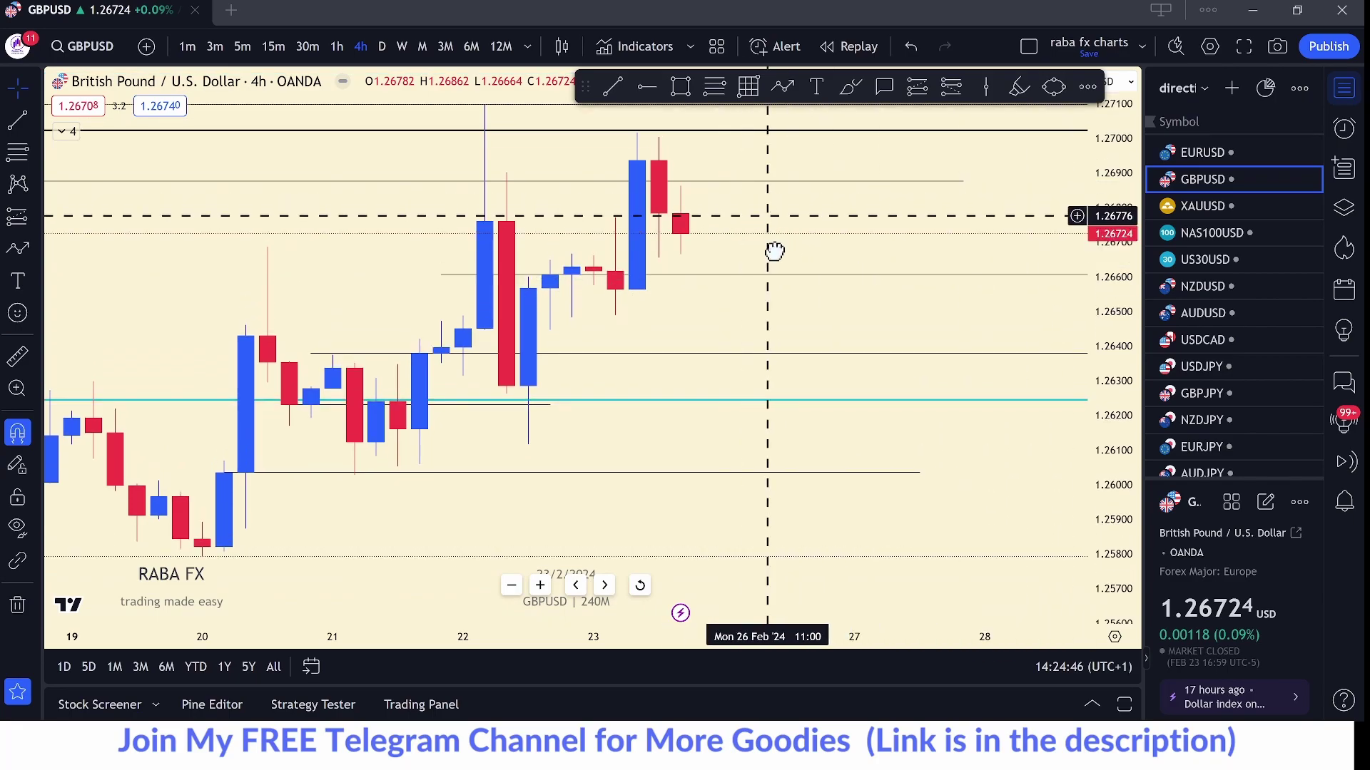
drag(775, 251, 783, 280)
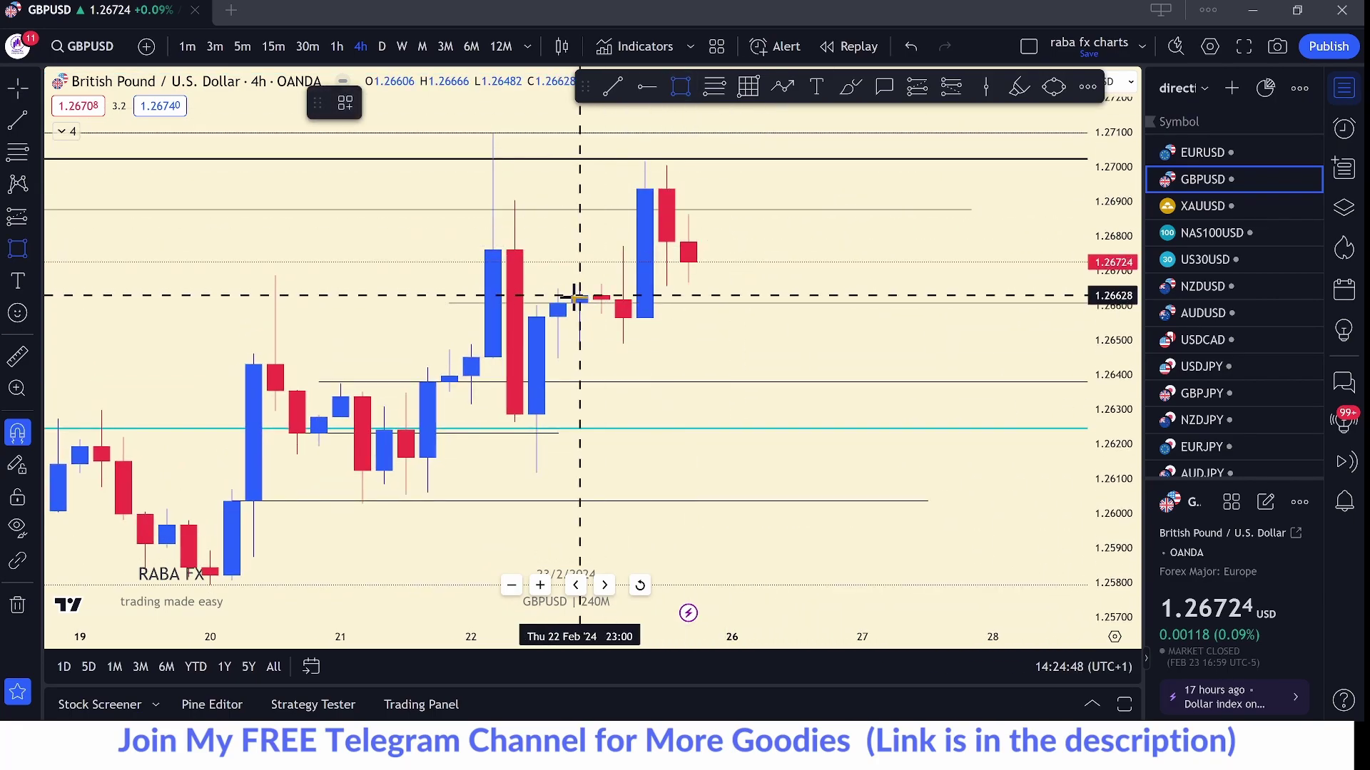
drag(633, 305, 863, 318)
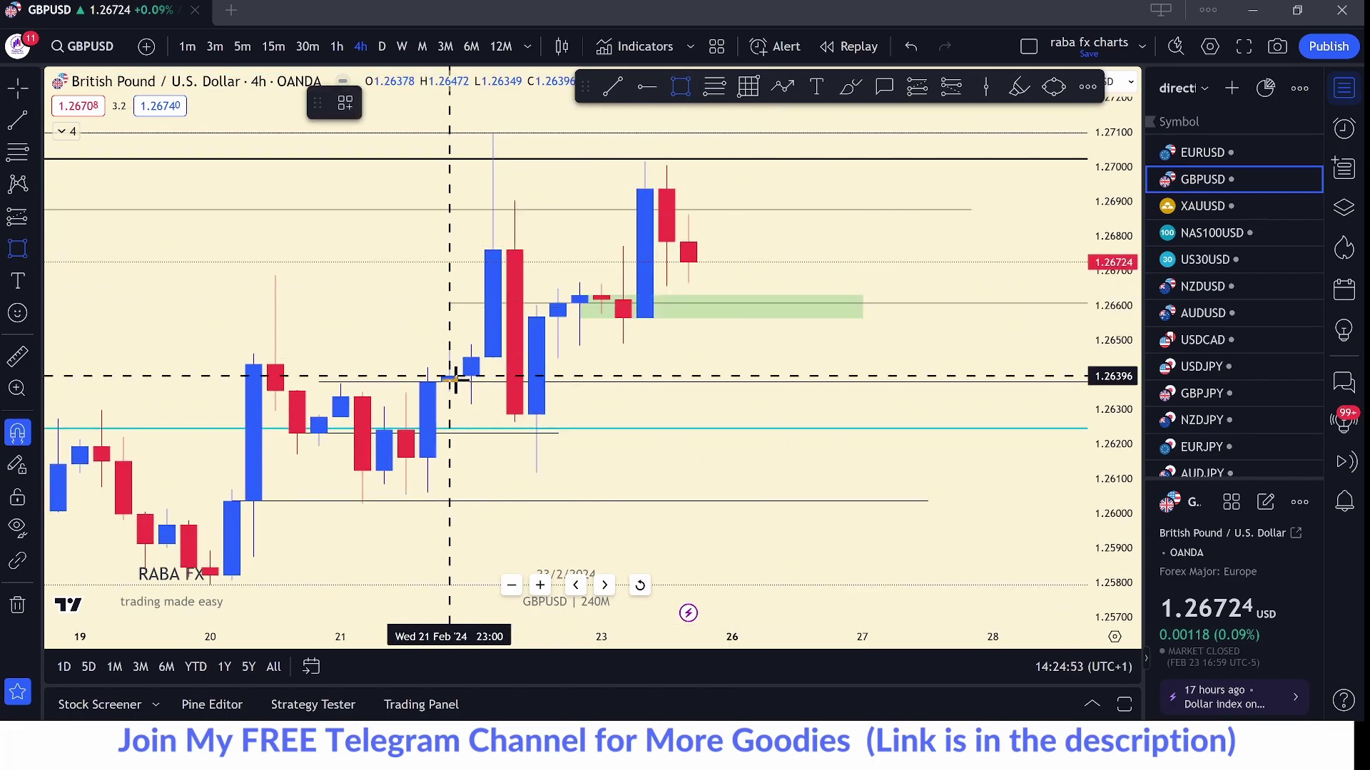
drag(455, 382, 964, 422)
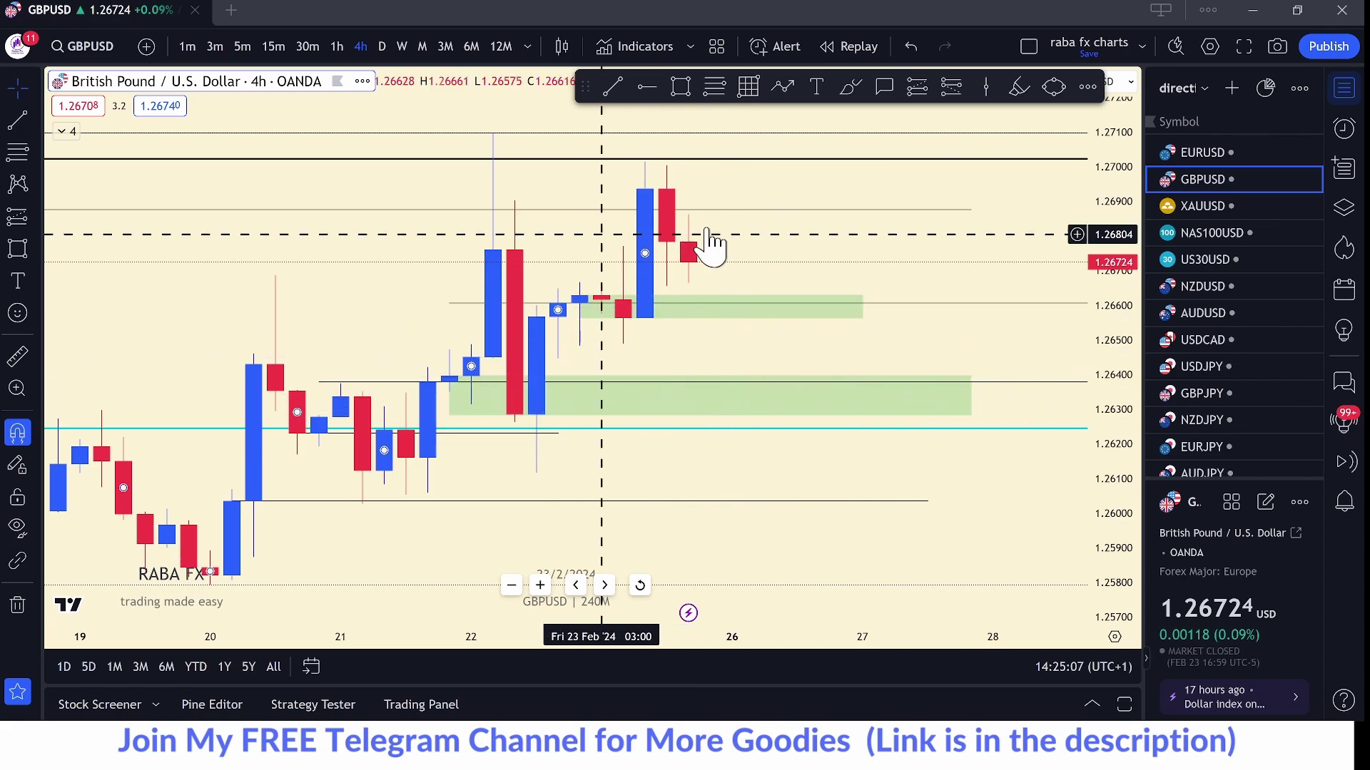
- Examine the wider 4-hour GBPUSD price action around the two green zones and the levels above them
scroll(697, 397, down, 2)
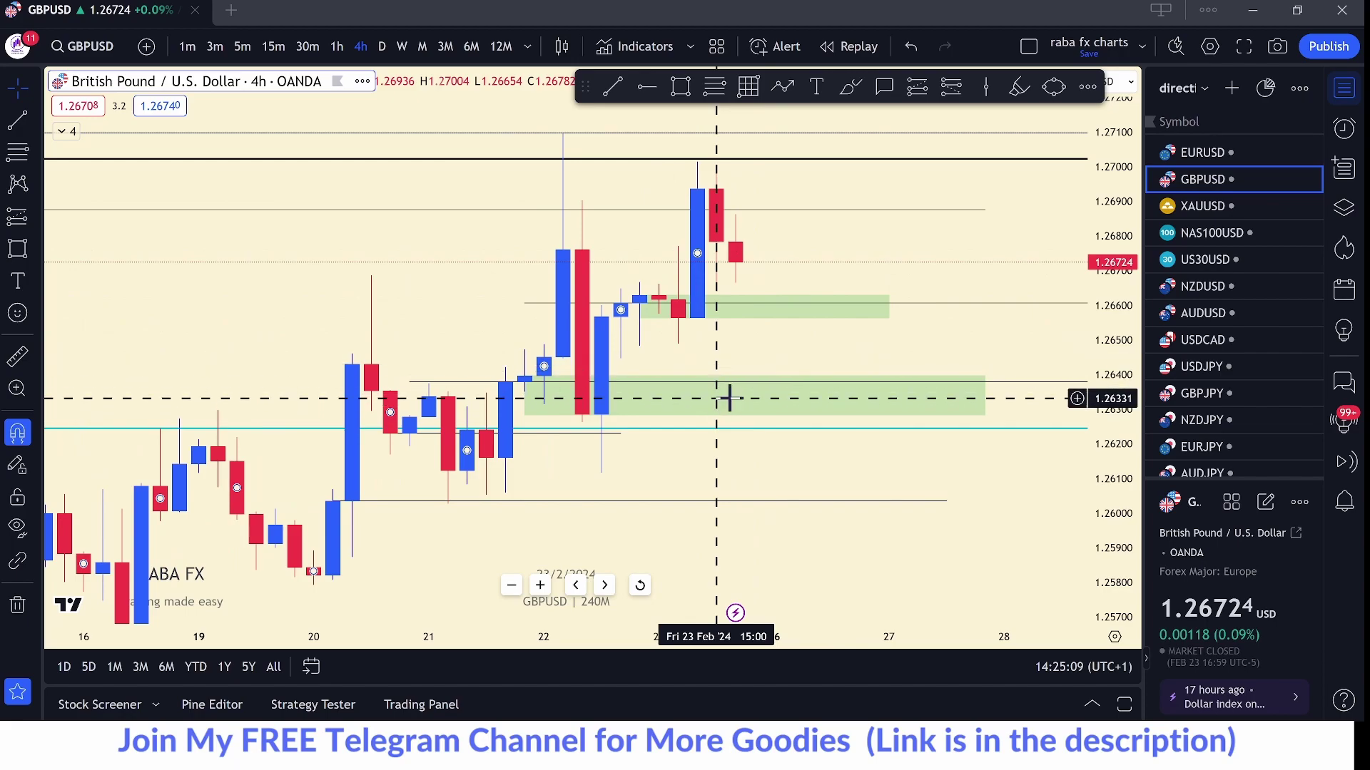
scroll(826, 345, down, 3)
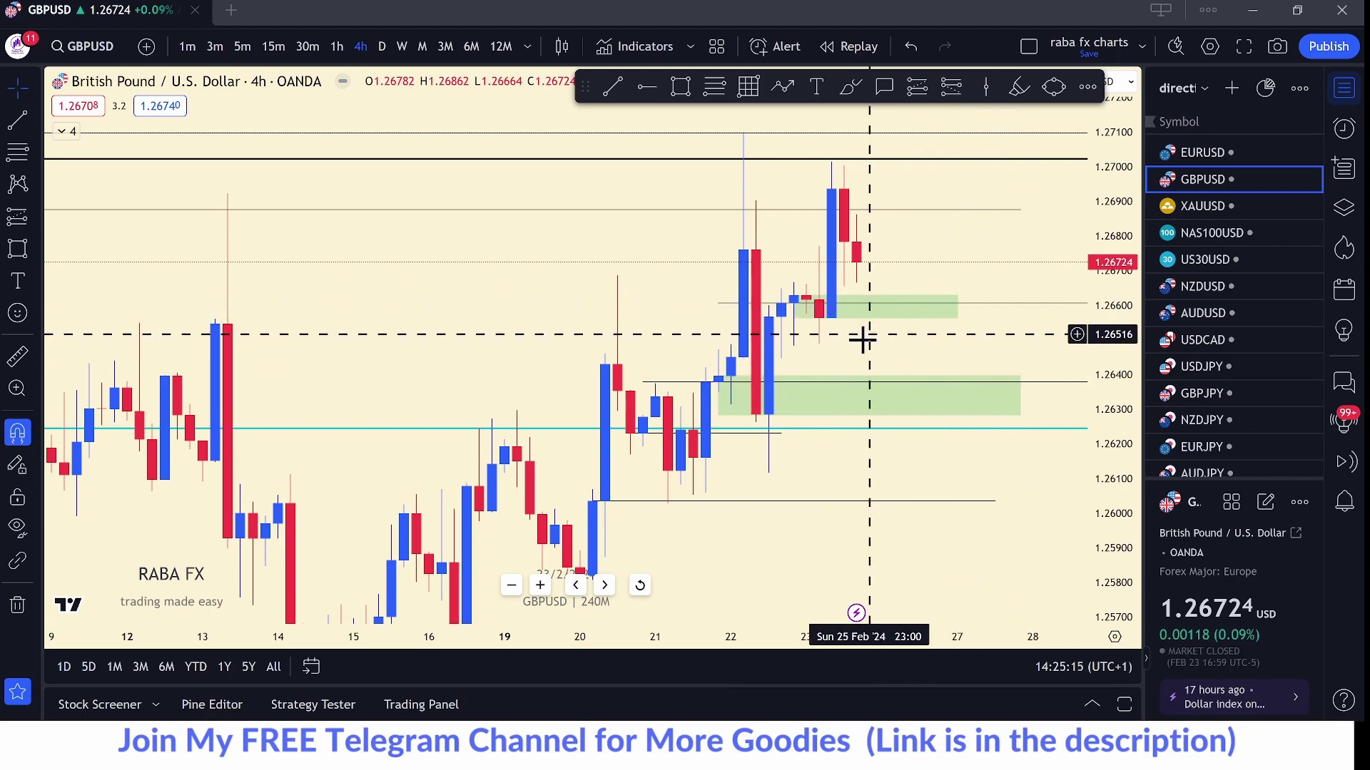
scroll(785, 340, up, 1)
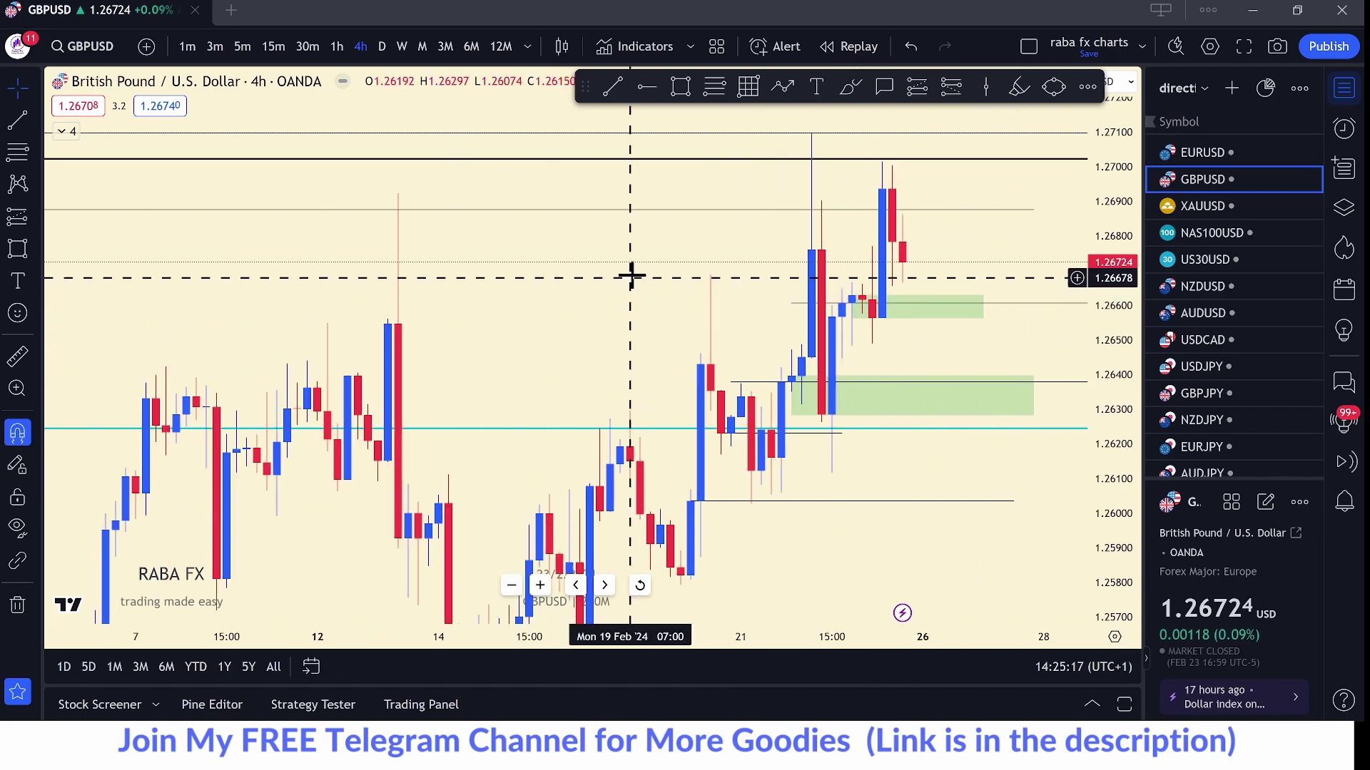
scroll(607, 214, down, 3)
scroll(1125, 154, down, 2)
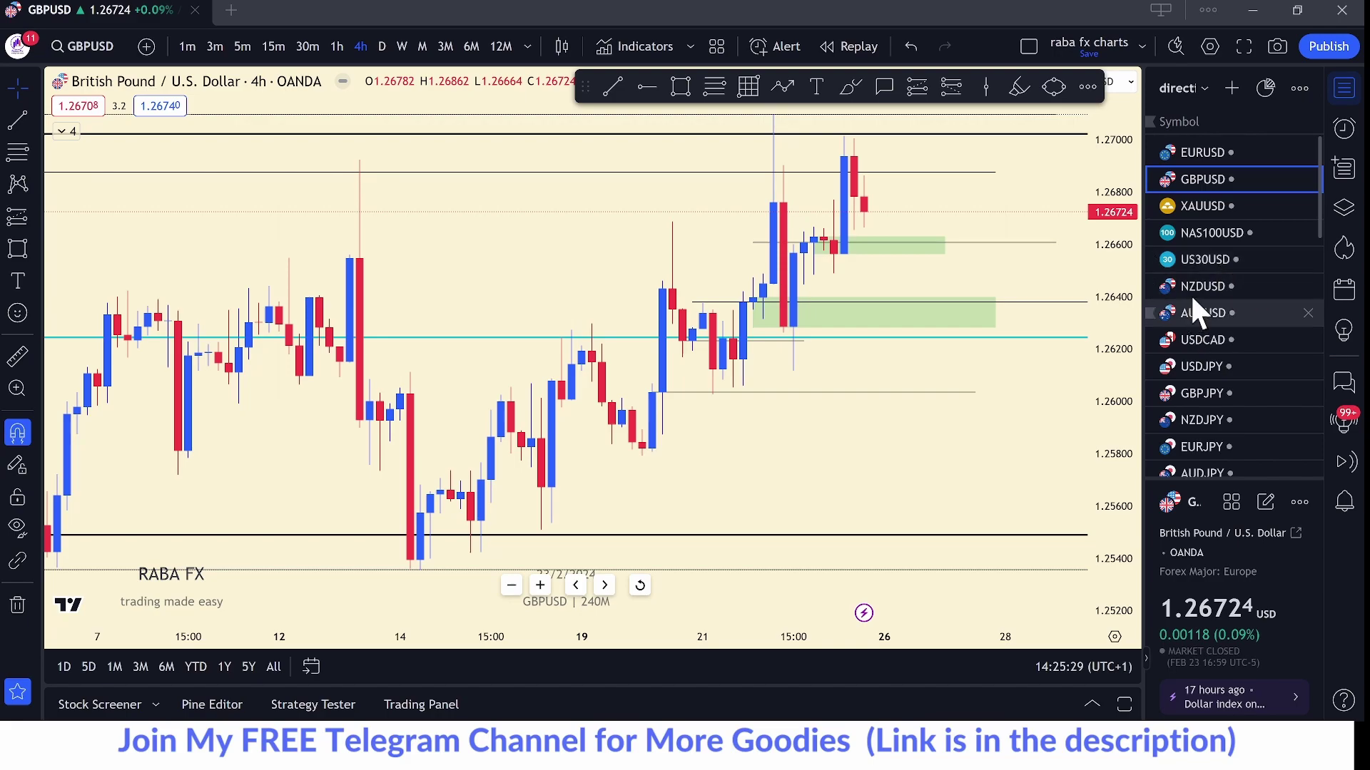
- Open the USDCAD chart on the monthly timeframe and rescale it to fit the candles from 2022 onward
click(1204, 339)
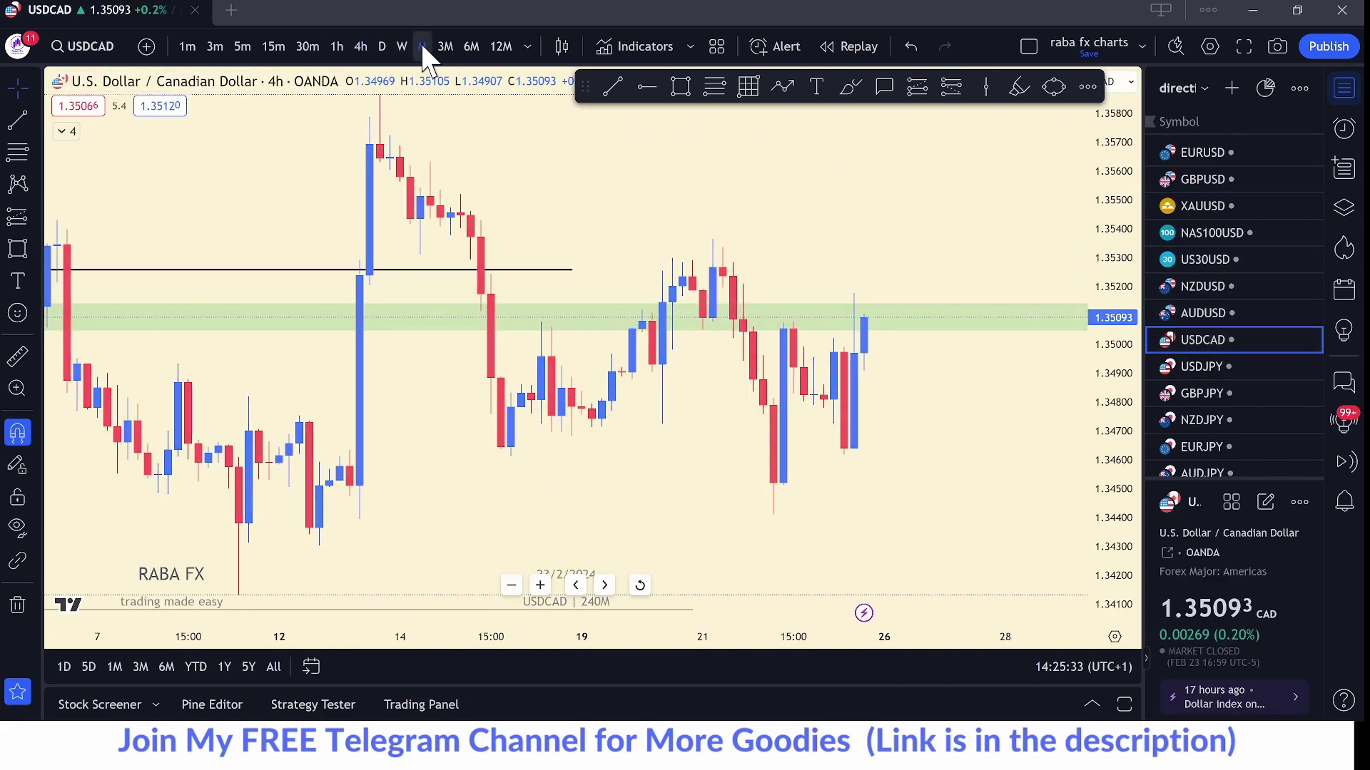
click(423, 46)
scroll(1129, 205, down, 4)
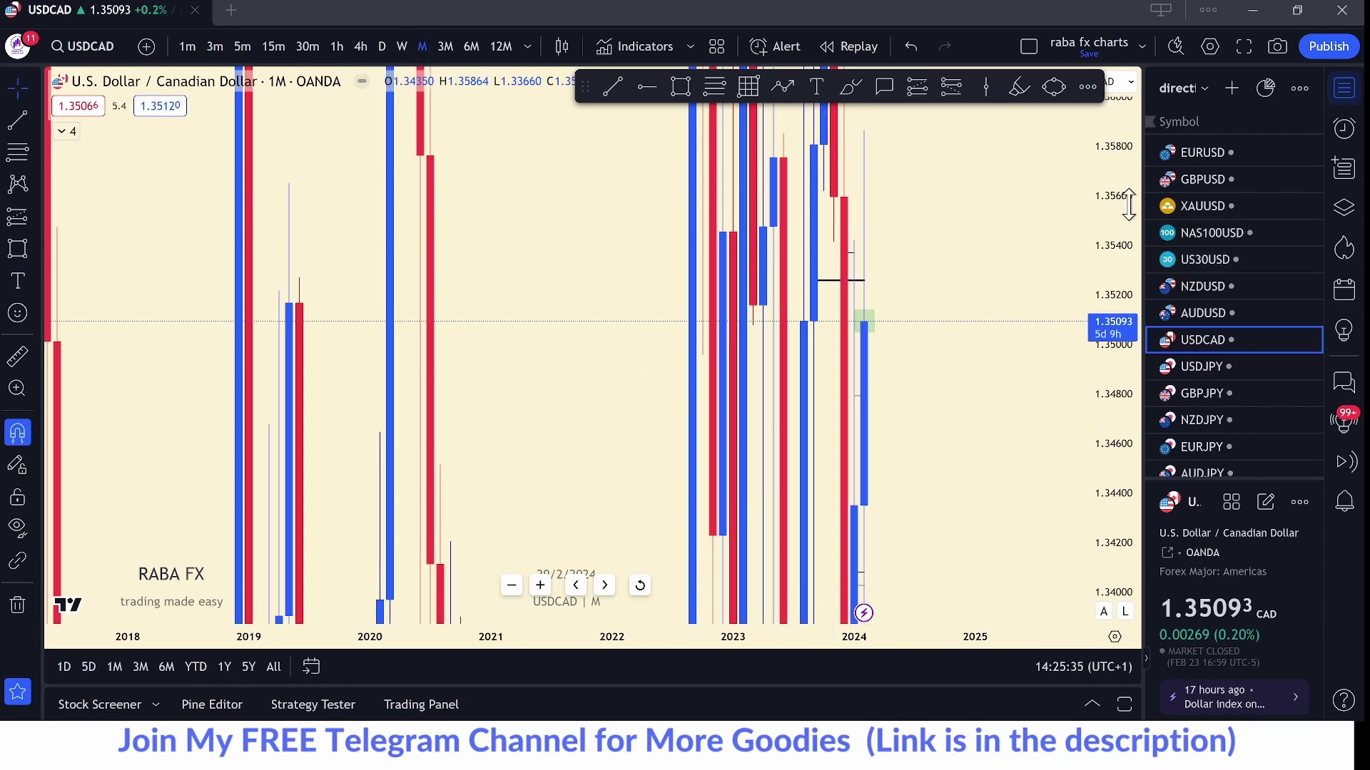
drag(1128, 205, 1124, 211)
scroll(1124, 211, down, 6)
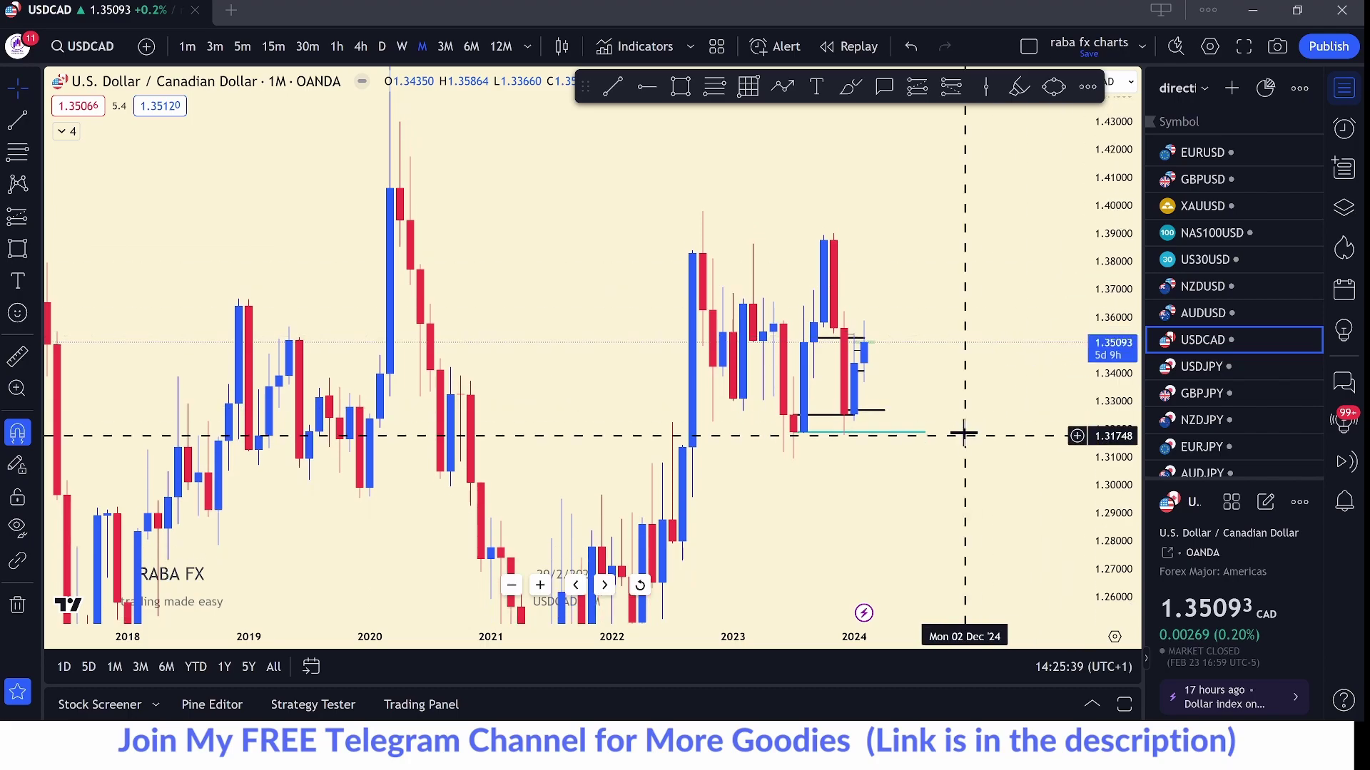
scroll(992, 442, up, 5)
drag(1110, 464, 1110, 342)
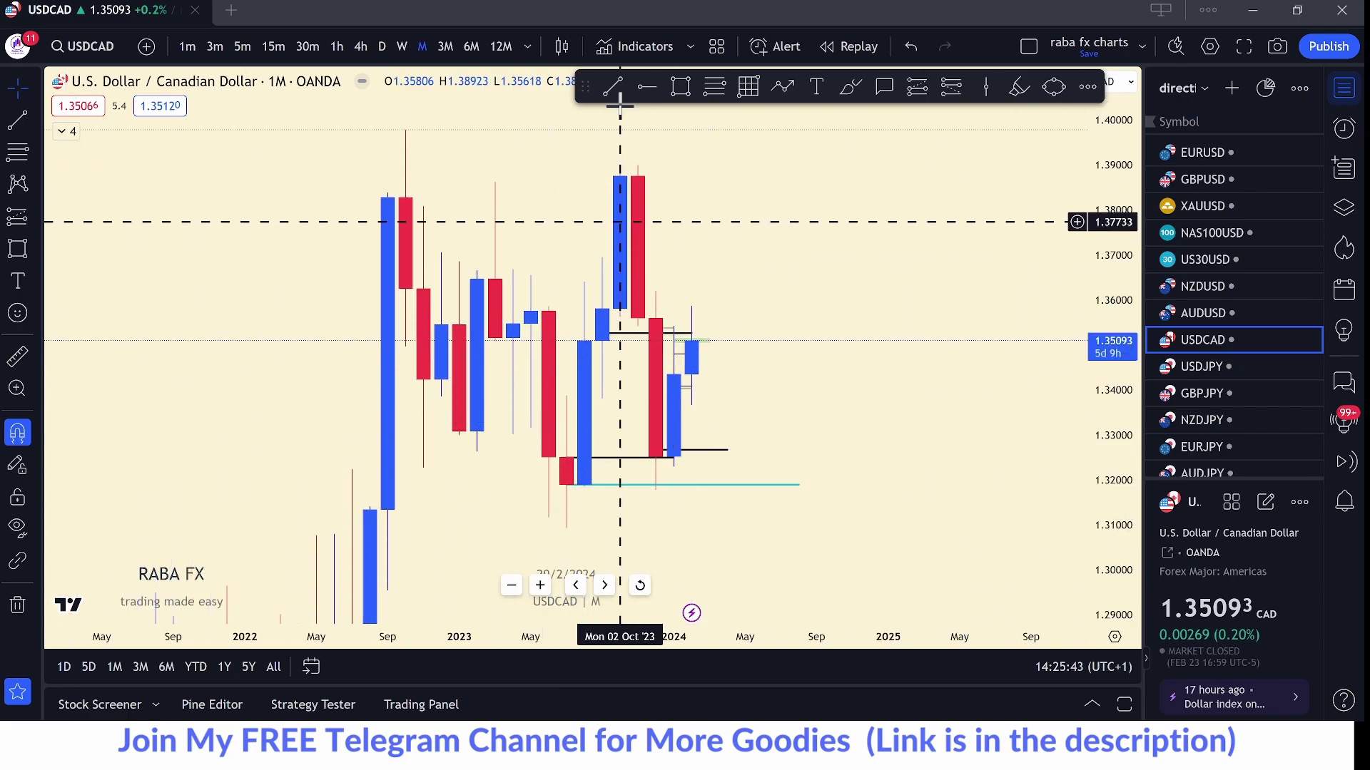
- Draw a horizontal trend line at 1.35595 from the November 2023 candle's close past the latest candle, using the monthly opening price template
click(617, 78)
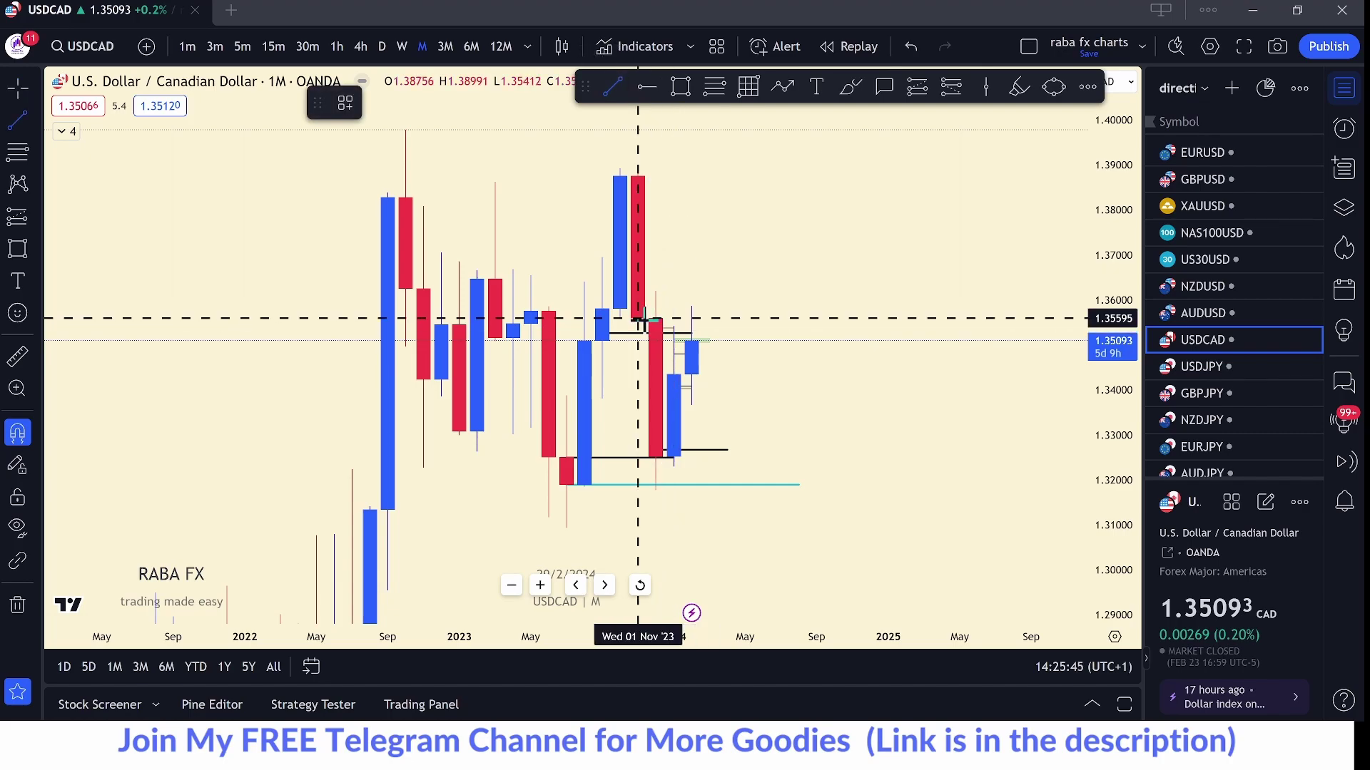
click(345, 104)
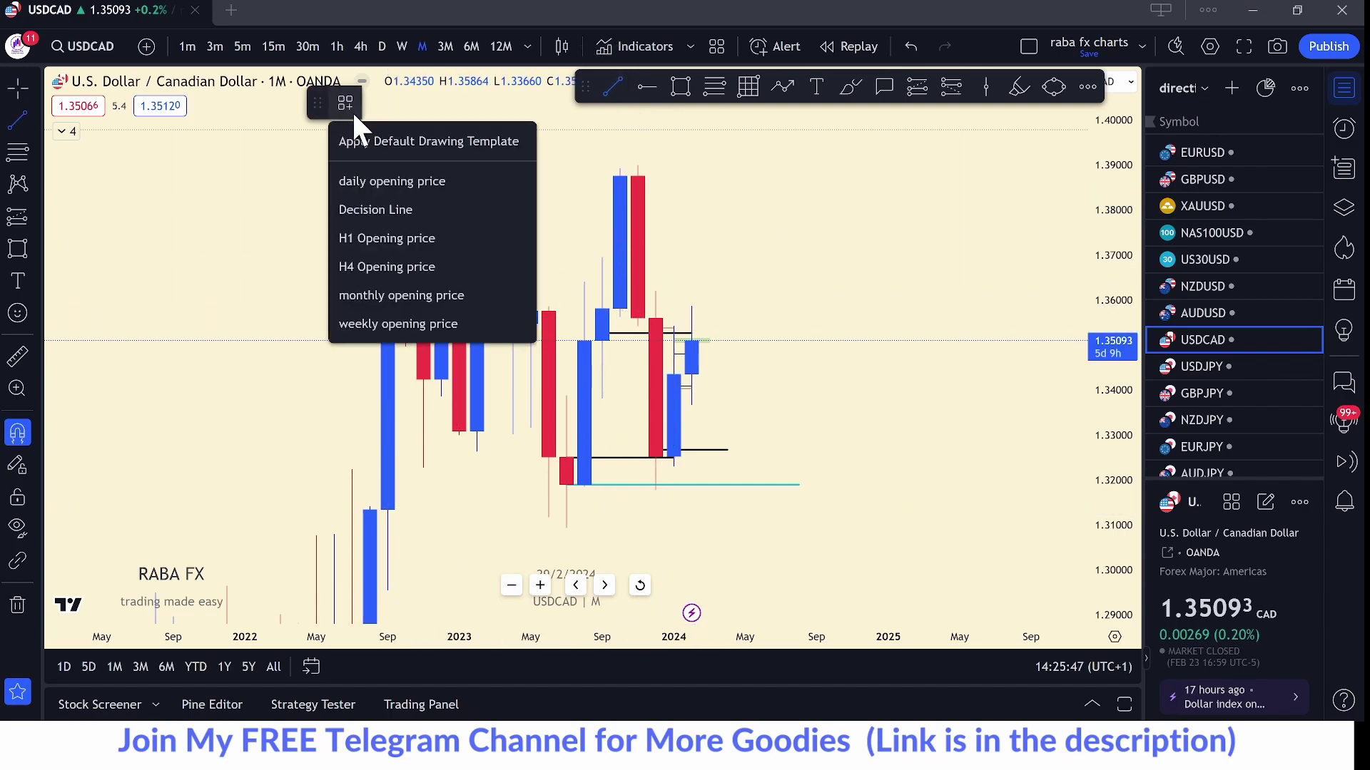
click(385, 295)
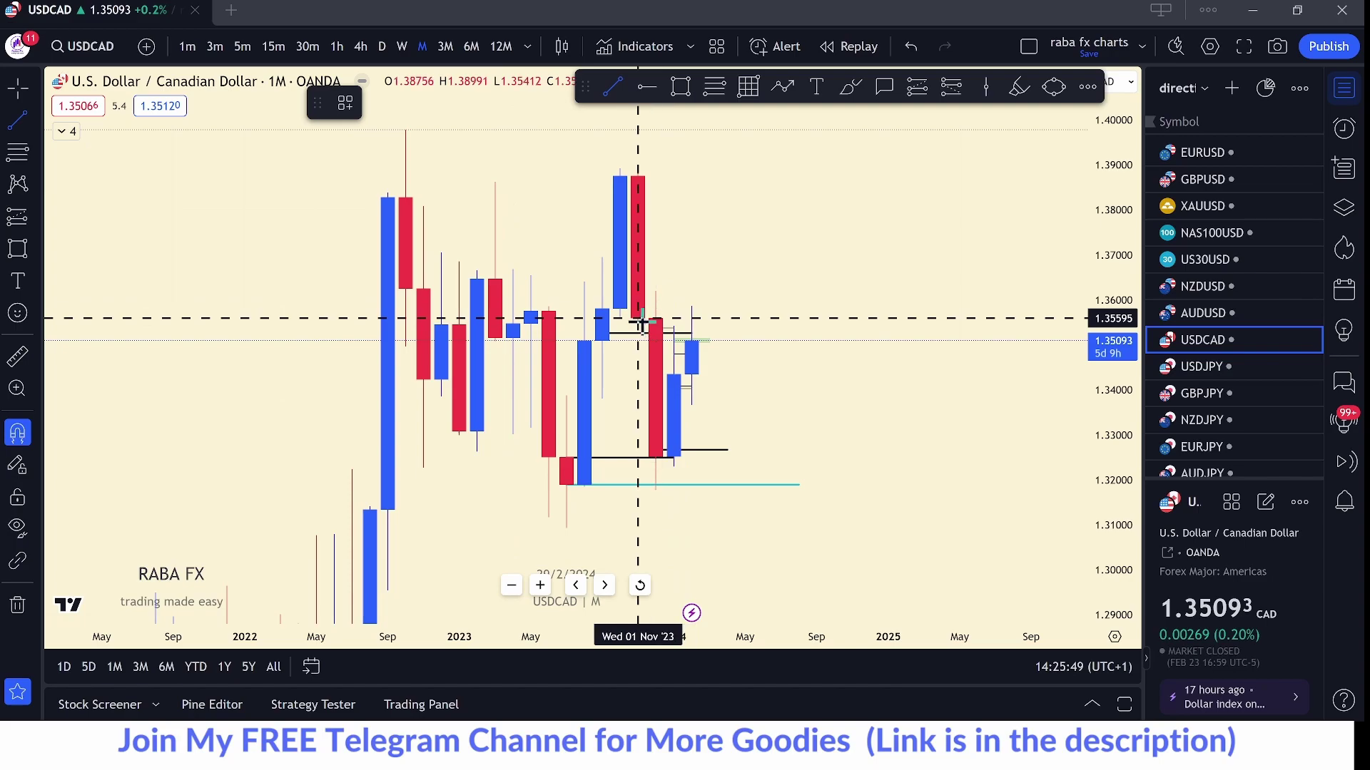
drag(638, 319, 764, 321)
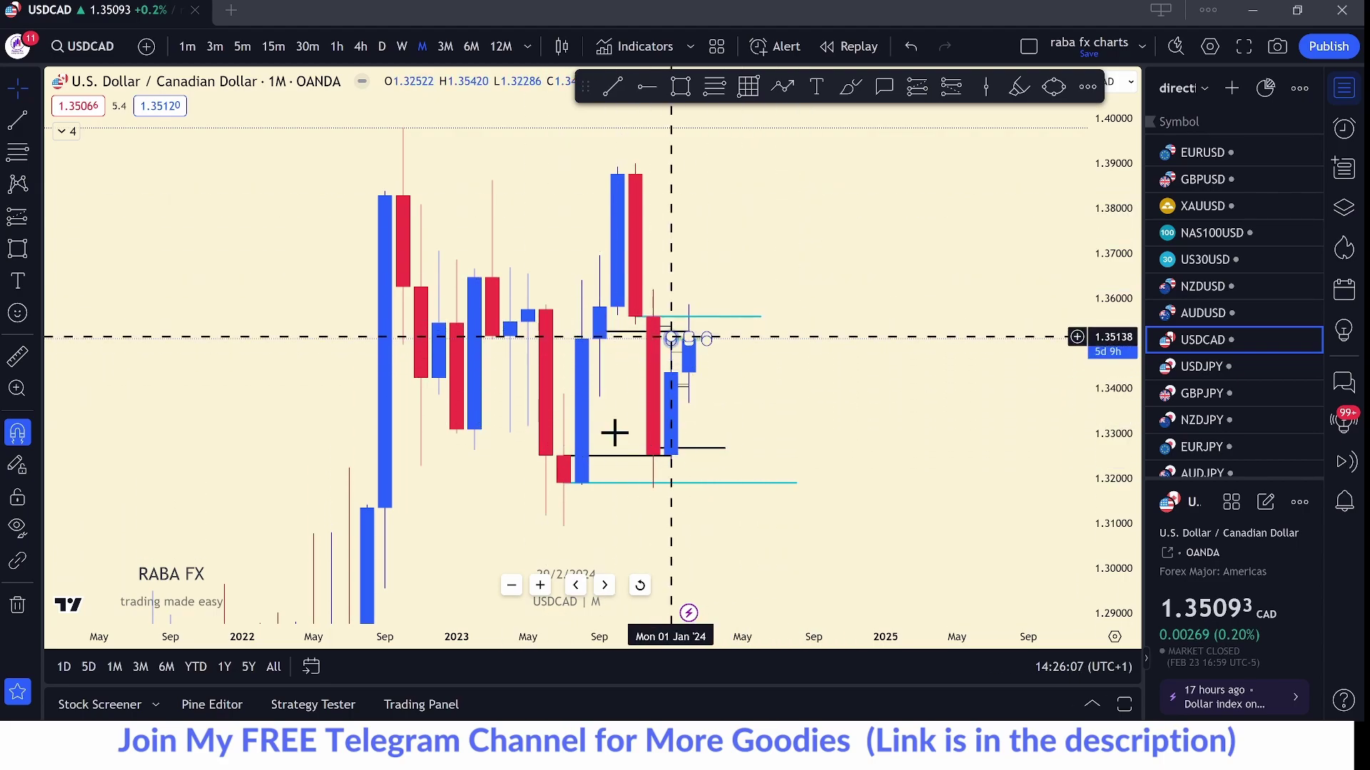
- Switch USDCAD to the weekly timeframe and delete the three old thin lines around the January and February 2024 candles, between 1.3400 and 1.3480
drag(902, 357, 1016, 319)
drag(1123, 422, 1127, 403)
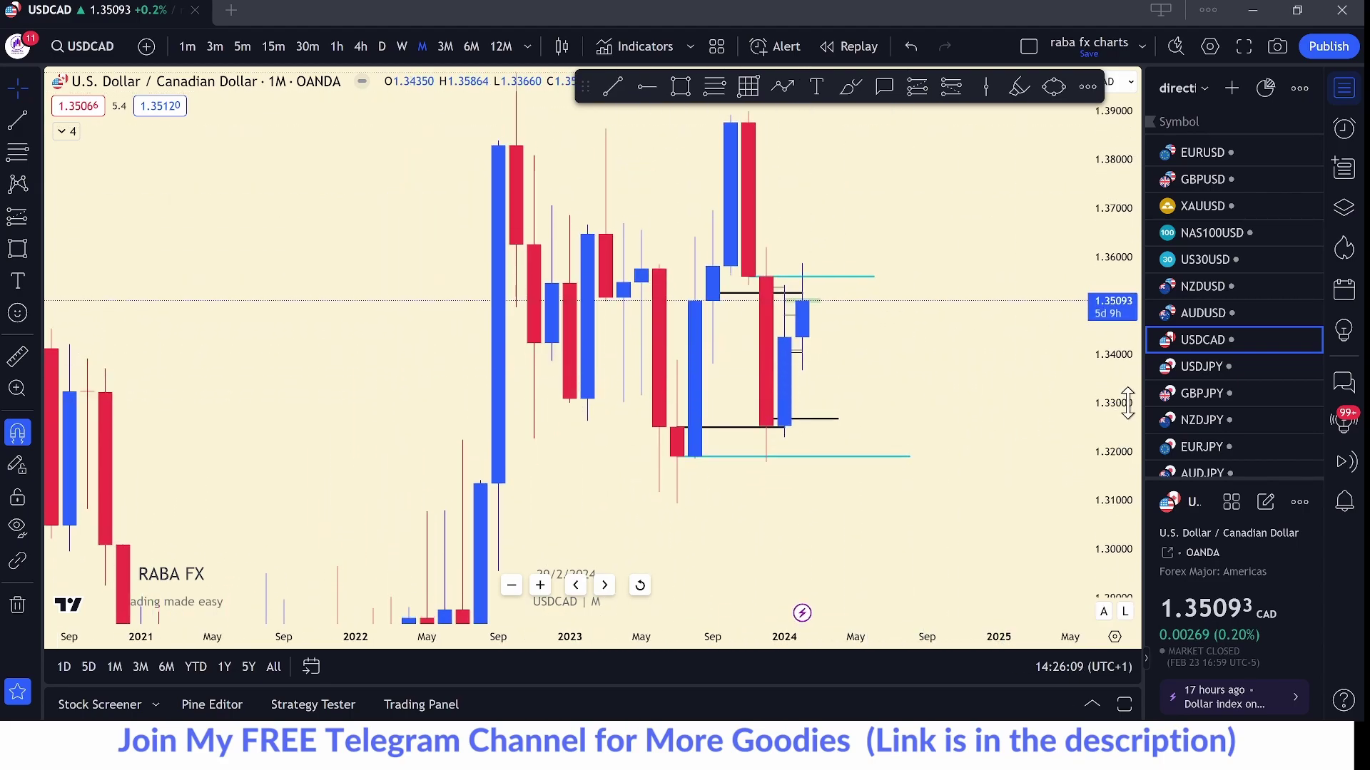
scroll(902, 404, up, 3)
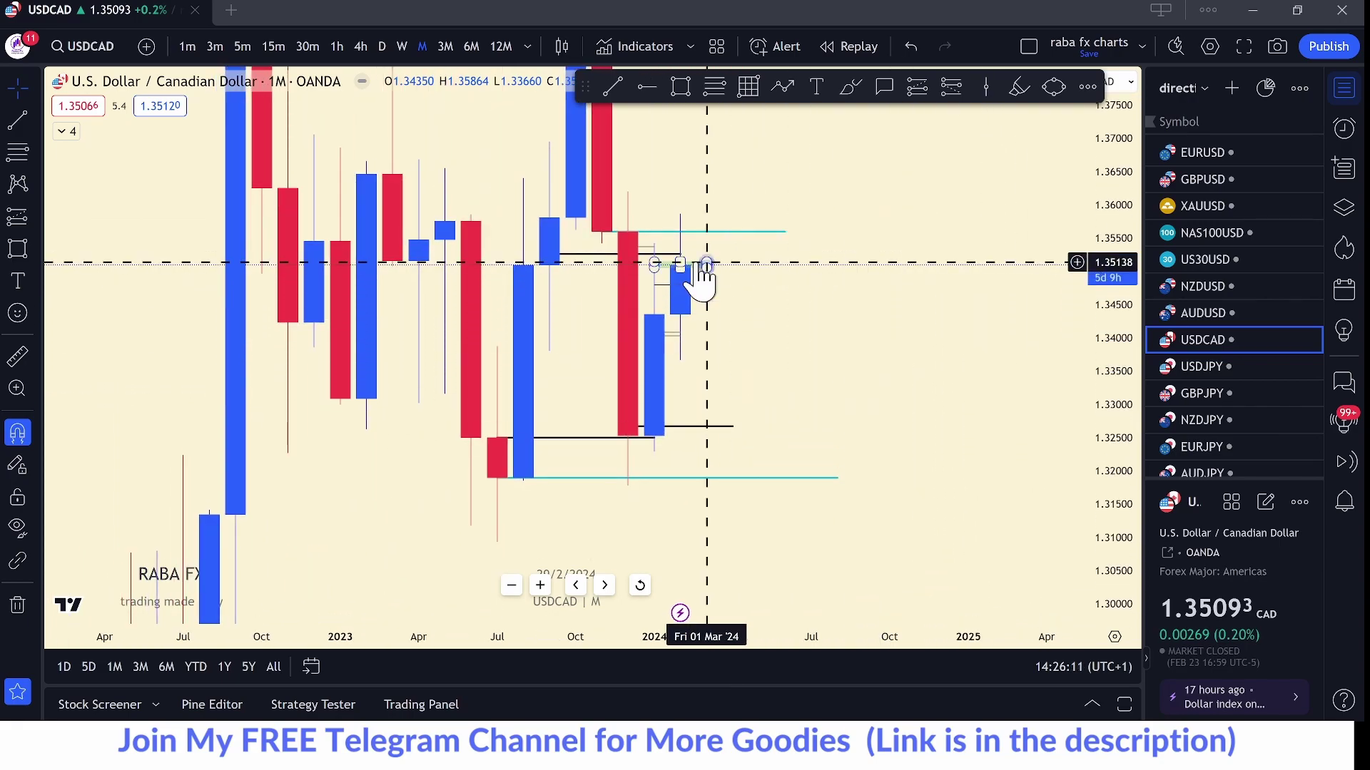
click(402, 47)
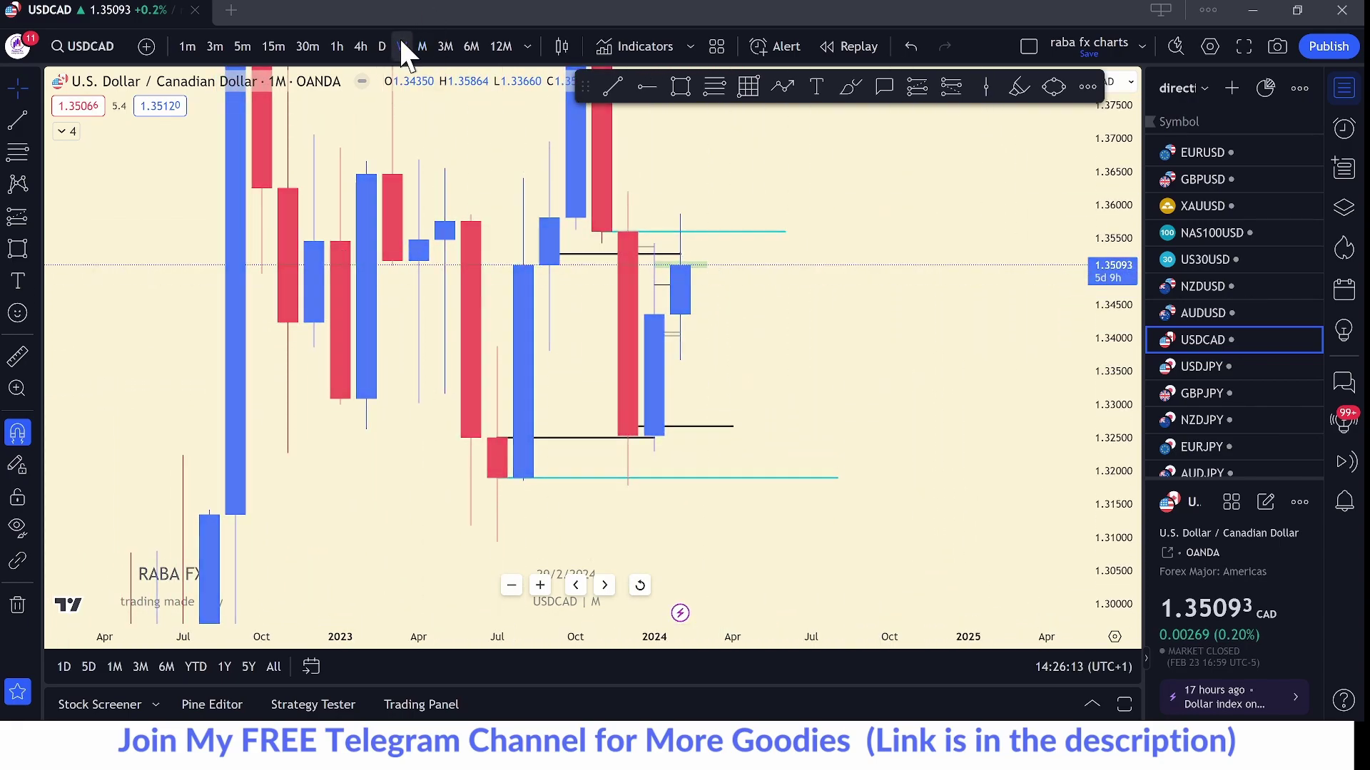
scroll(1106, 400, up, 6)
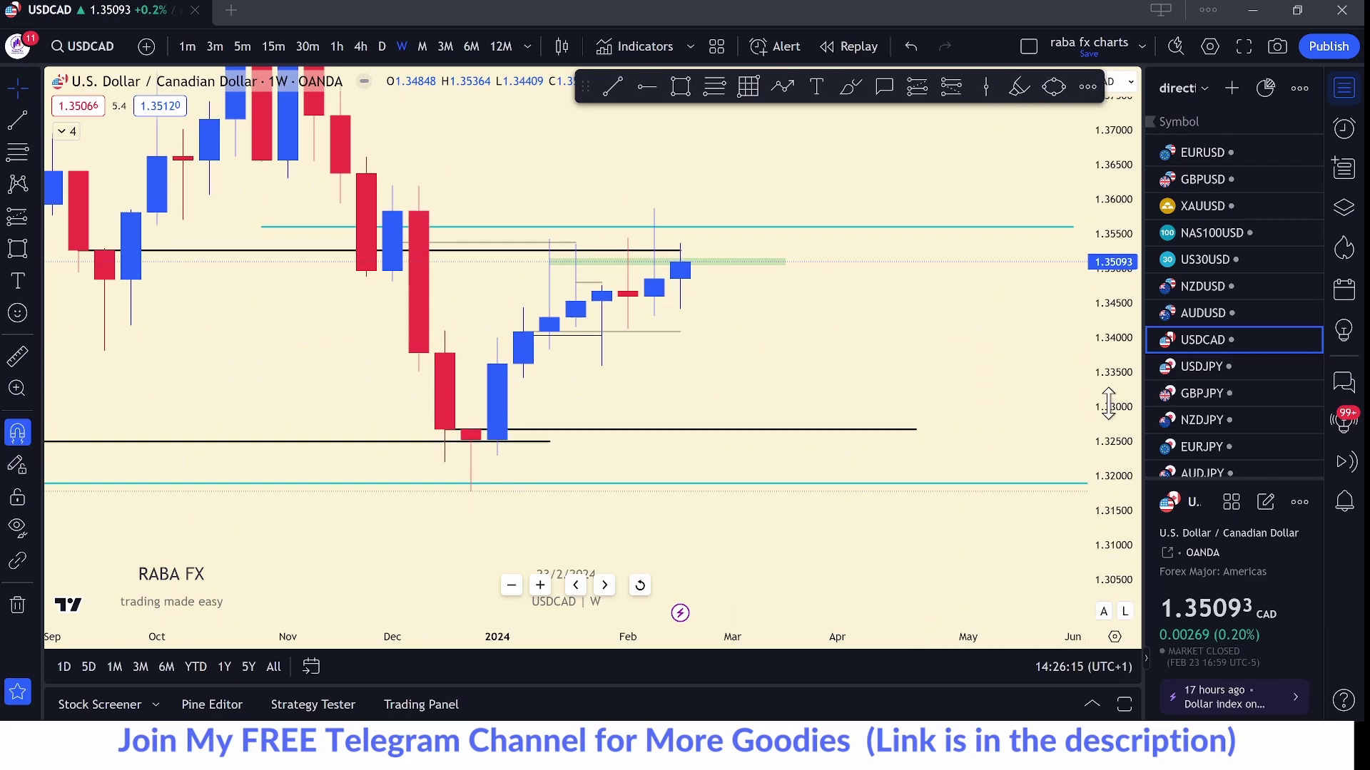
scroll(934, 366, down, 3)
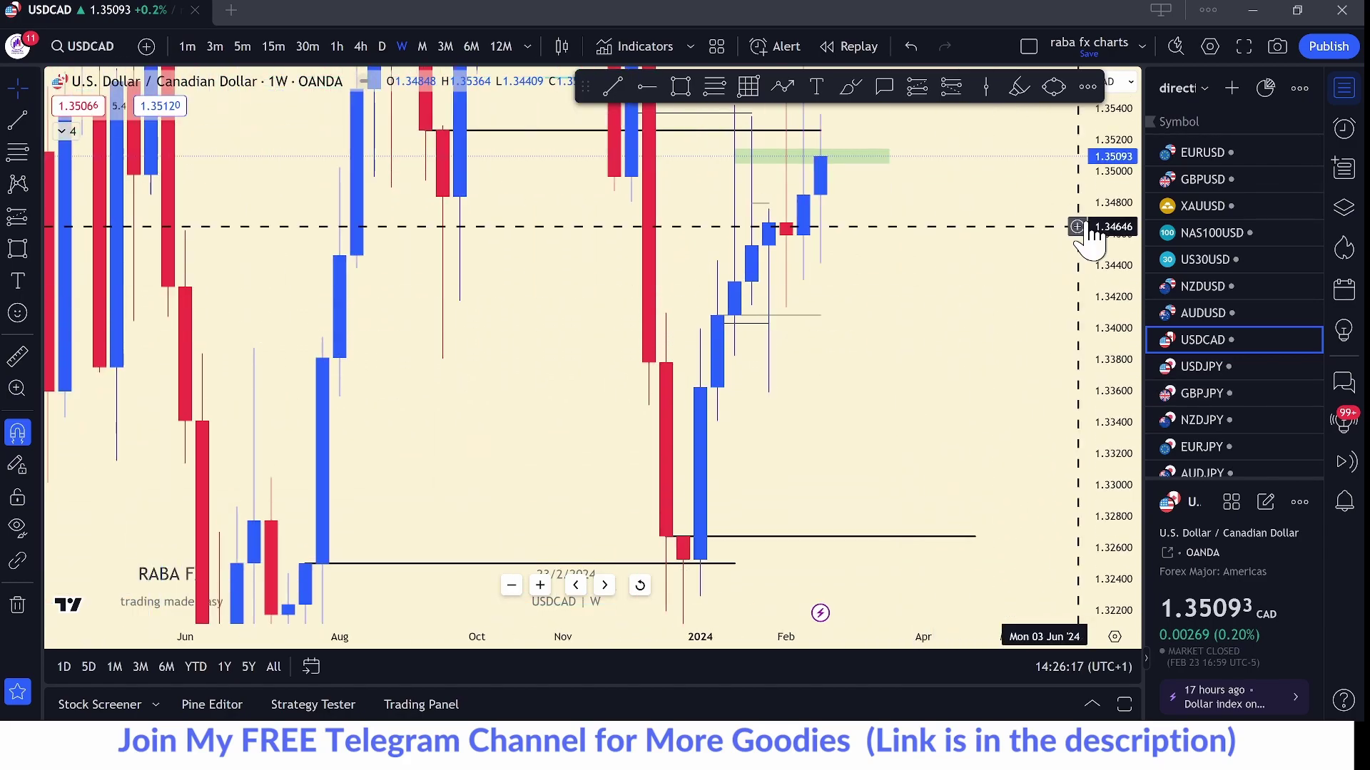
scroll(1118, 200, down, 5)
scroll(1118, 200, down, 2)
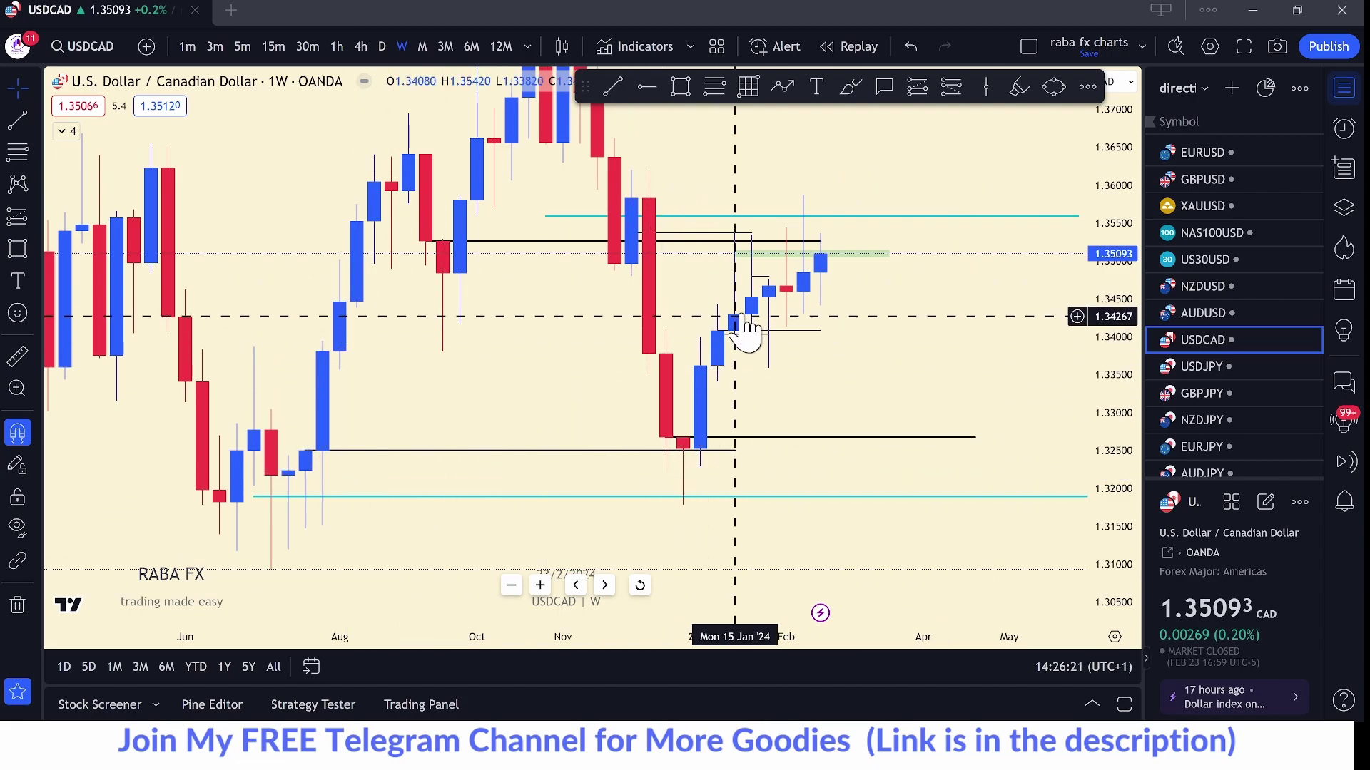
mouse_move(903, 364)
mouse_down()
mouse_move(678, 272)
mouse_move(679, 255)
mouse_move(685, 275)
mouse_up()
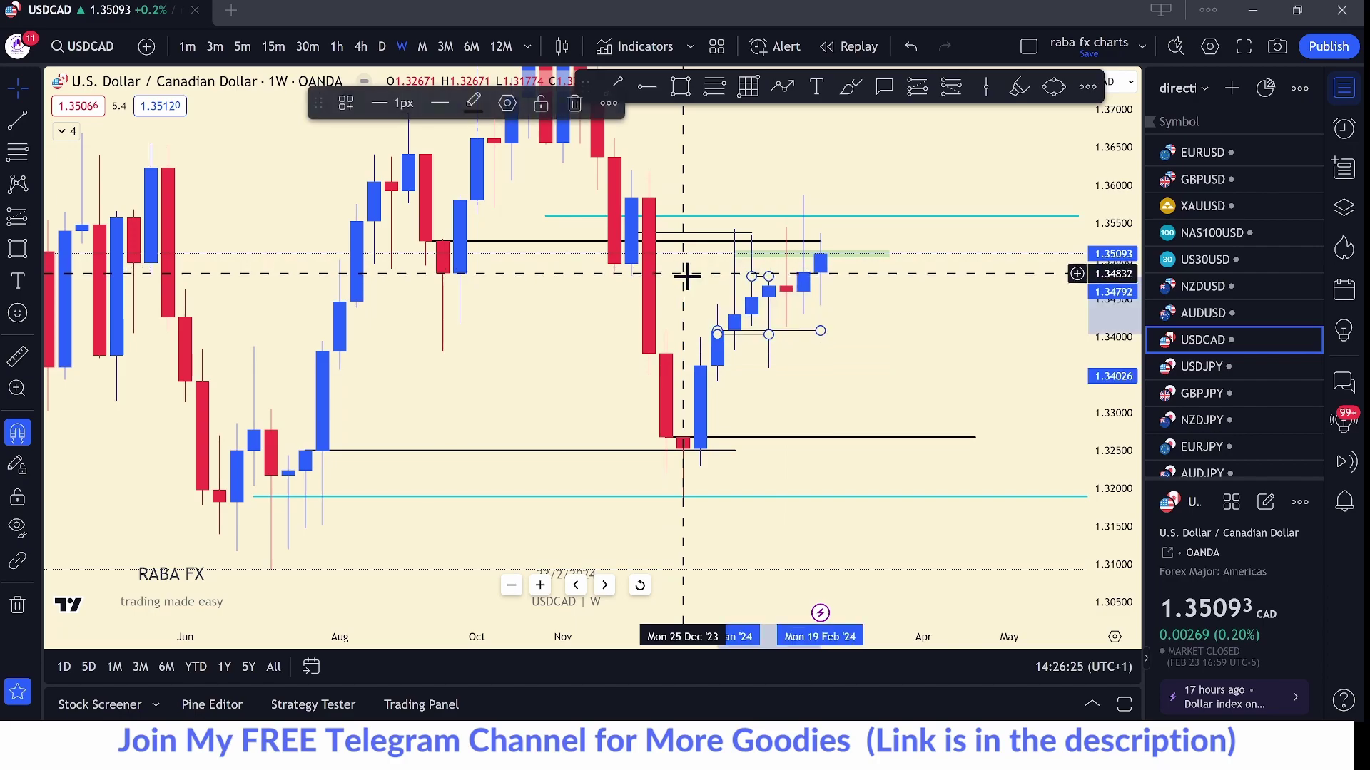
click(575, 102)
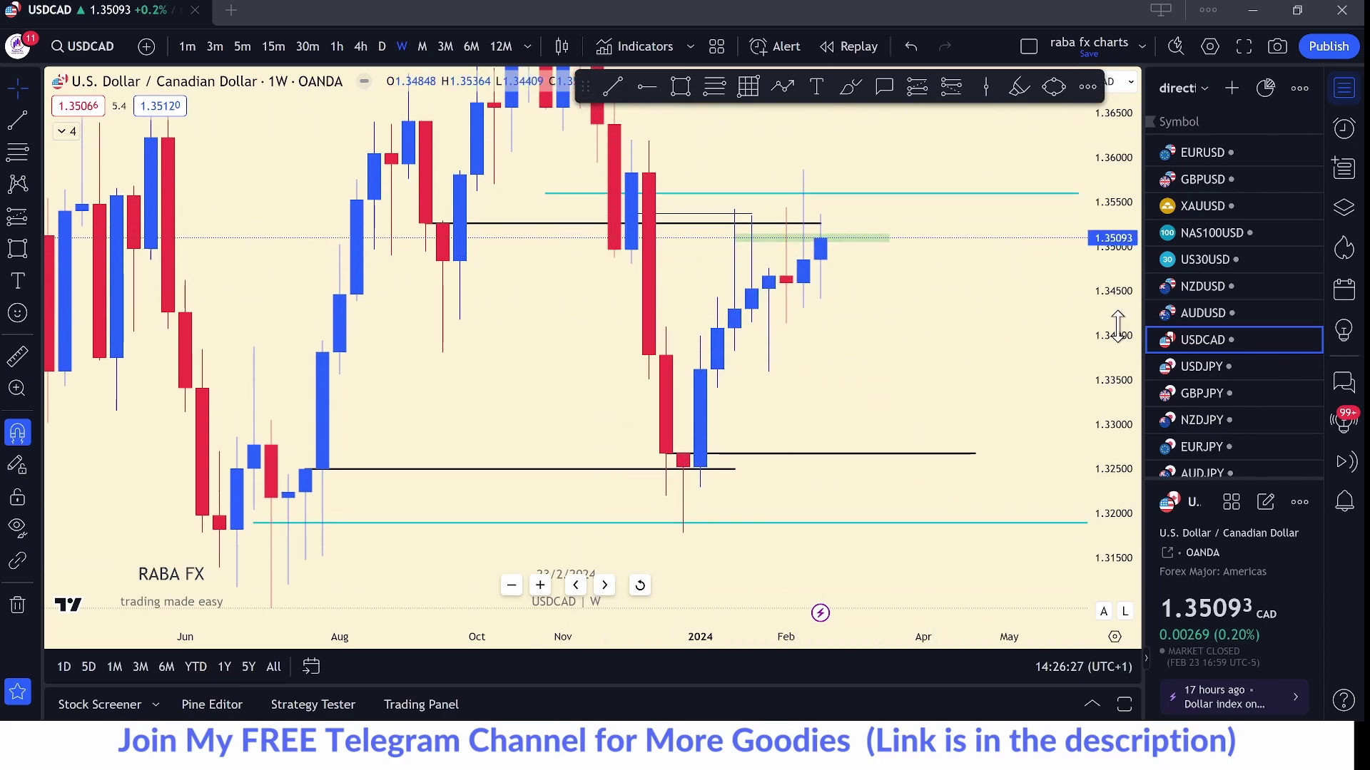
- Draw a horizontal trend line at 1.35827 from the 4 December 2023 candle to 18 March 2024 and apply the weekly opening price template
drag(1032, 325, 1011, 379)
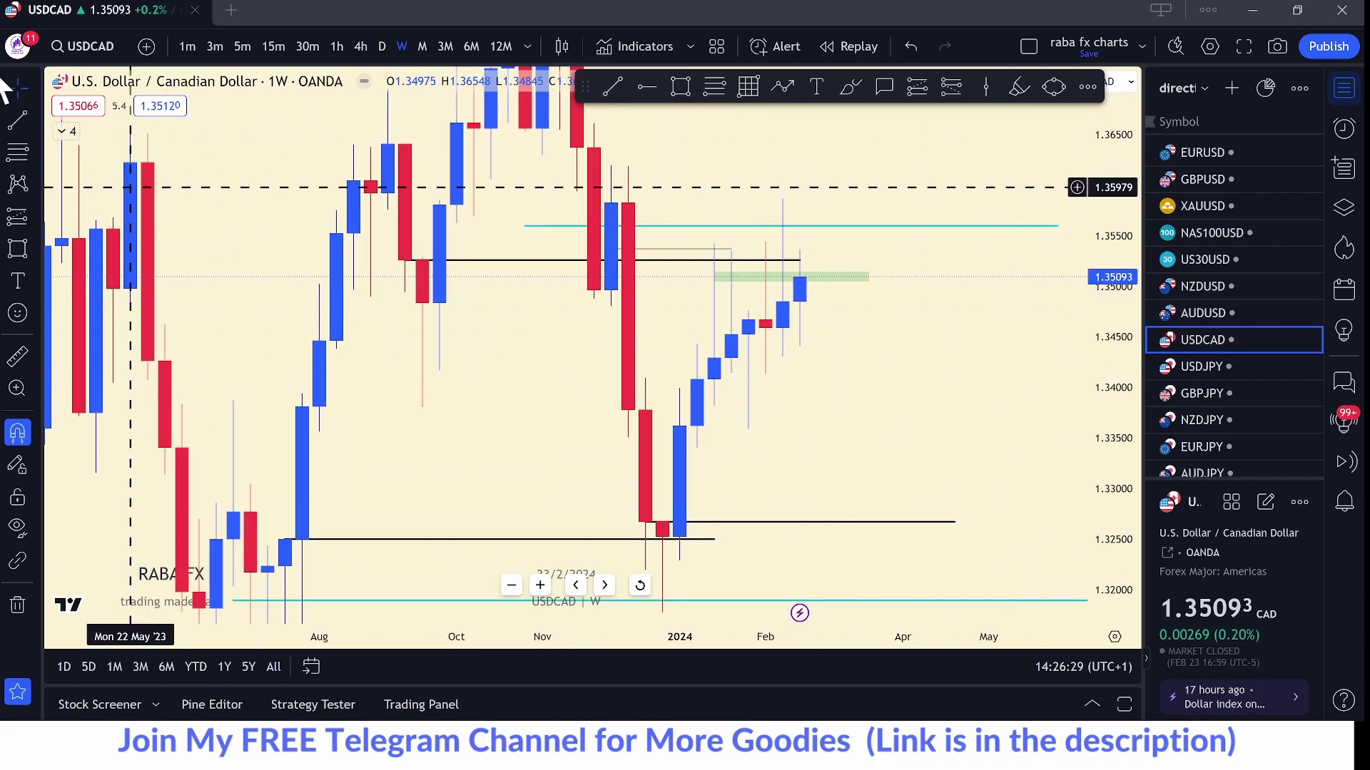
click(17, 122)
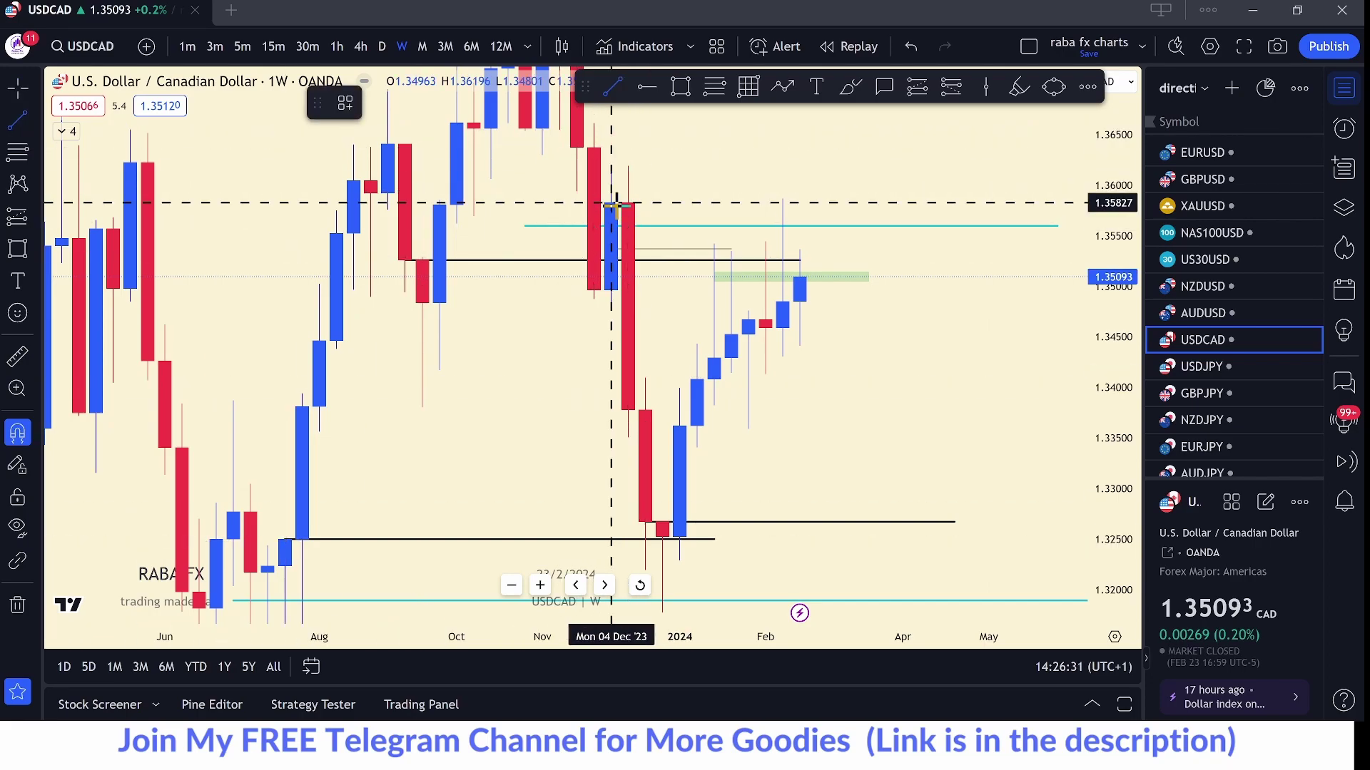
drag(611, 203, 868, 214)
click(343, 101)
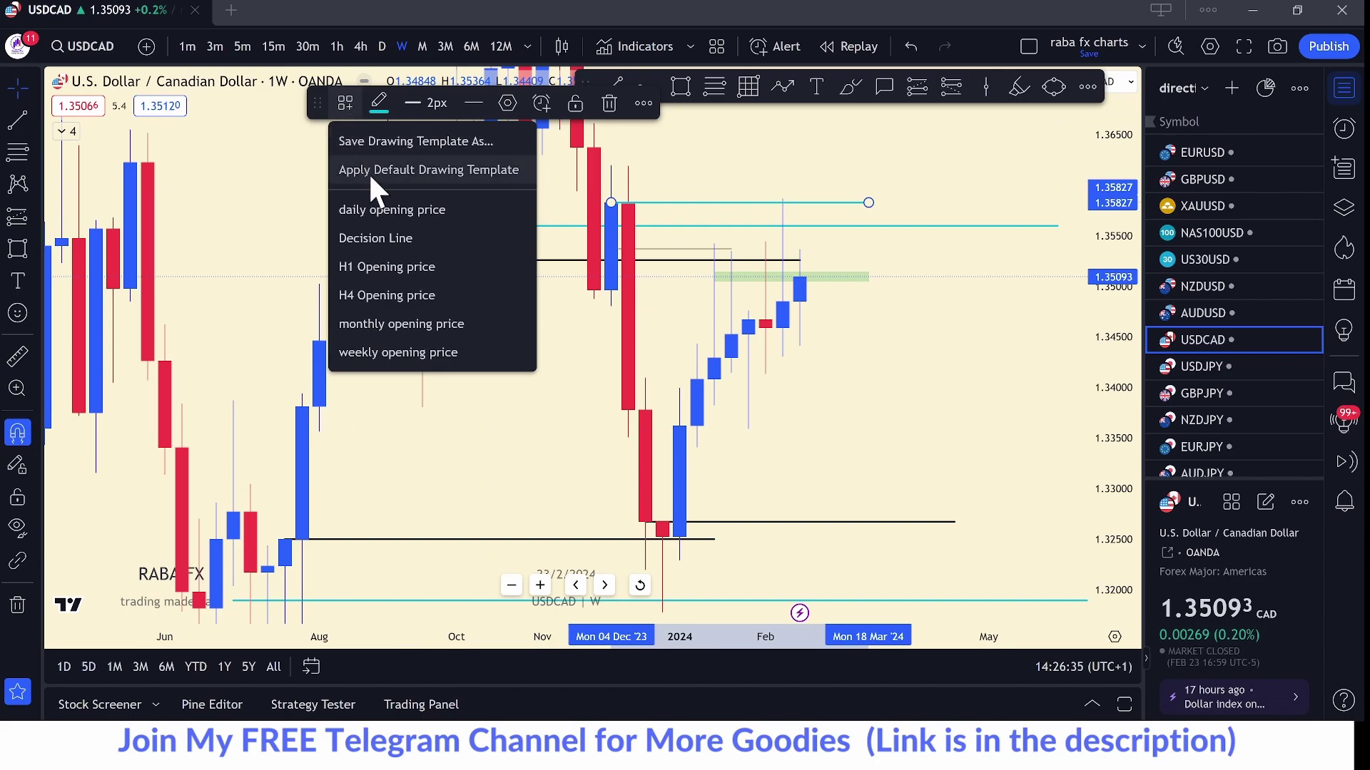
click(398, 352)
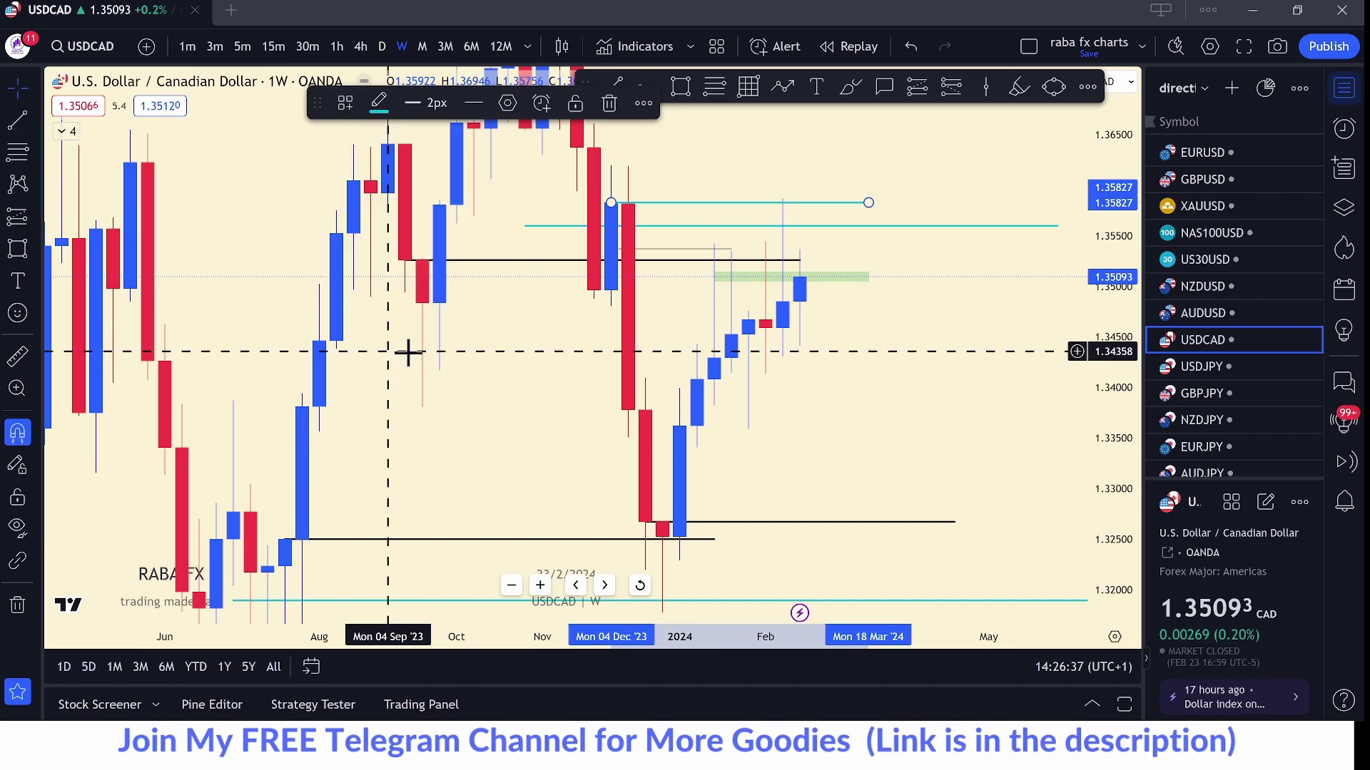
click(984, 411)
- Draw a horizontal weekly-level trend line at 1.34590 from the 5 February 2024 candle's close to 18 March 2024
drag(984, 407, 933, 339)
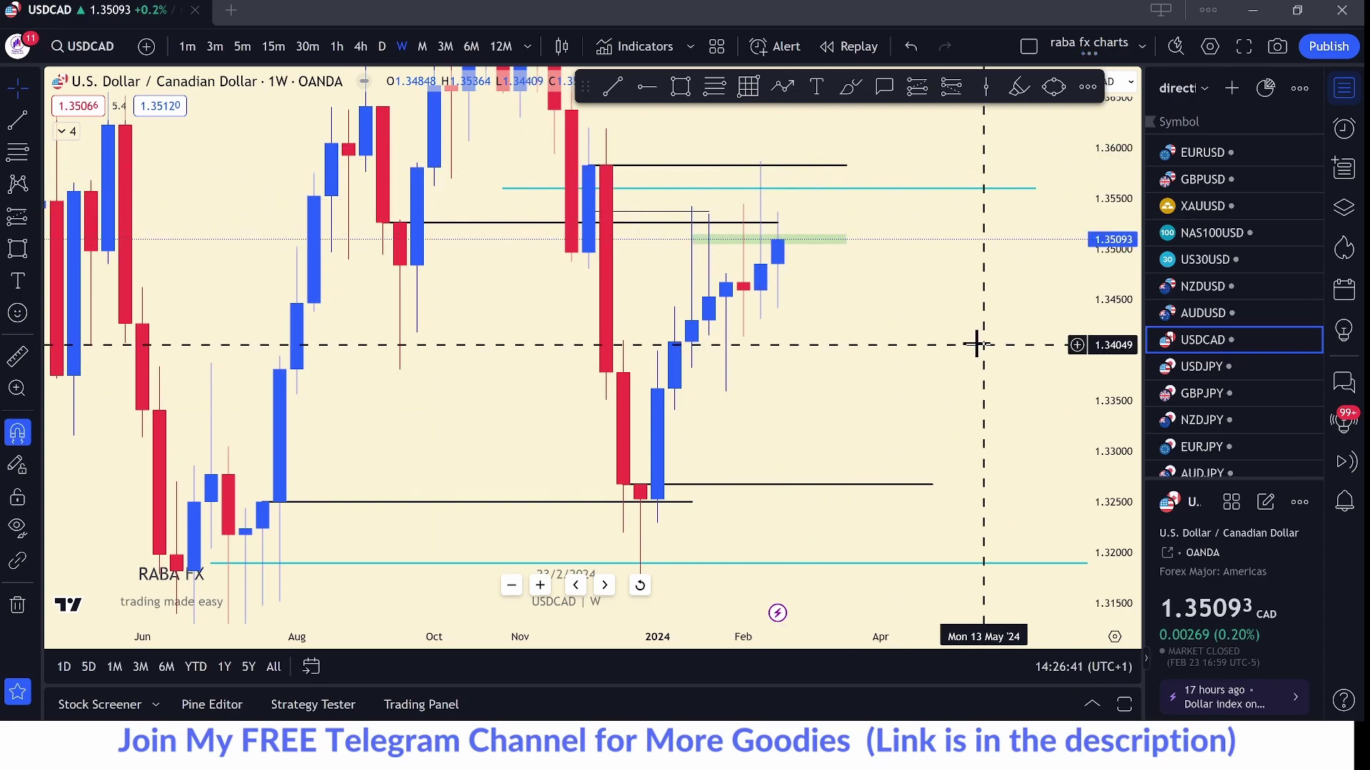
scroll(972, 342, up, 2)
drag(1110, 314, 1093, 307)
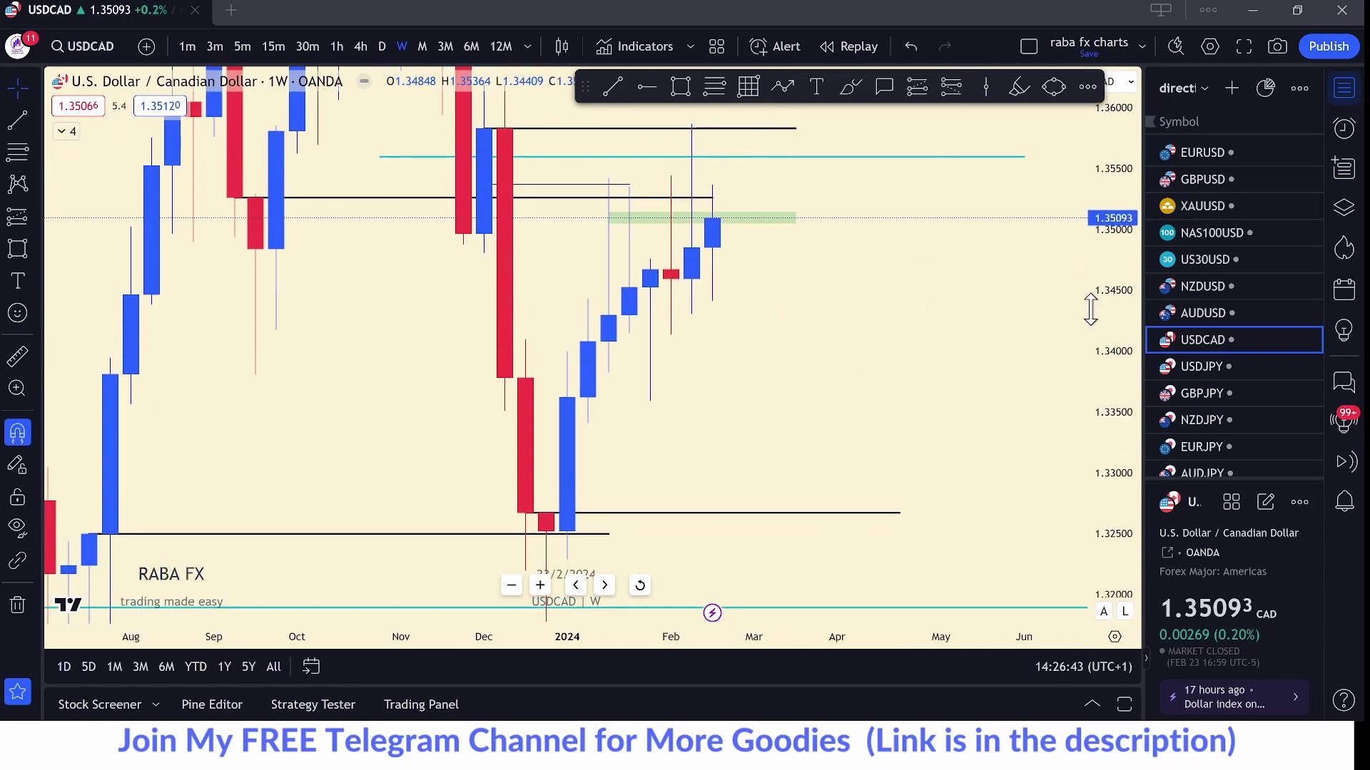
click(614, 89)
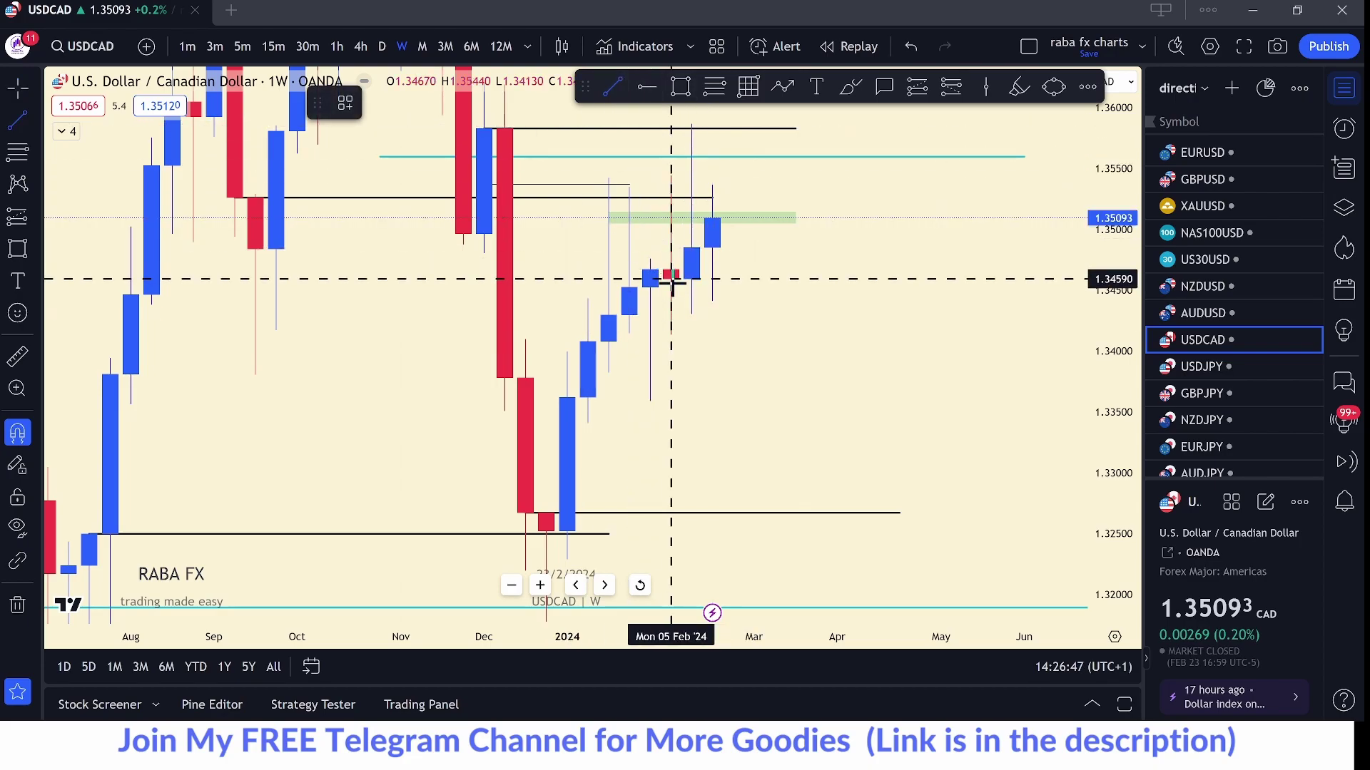
click(670, 278)
click(794, 283)
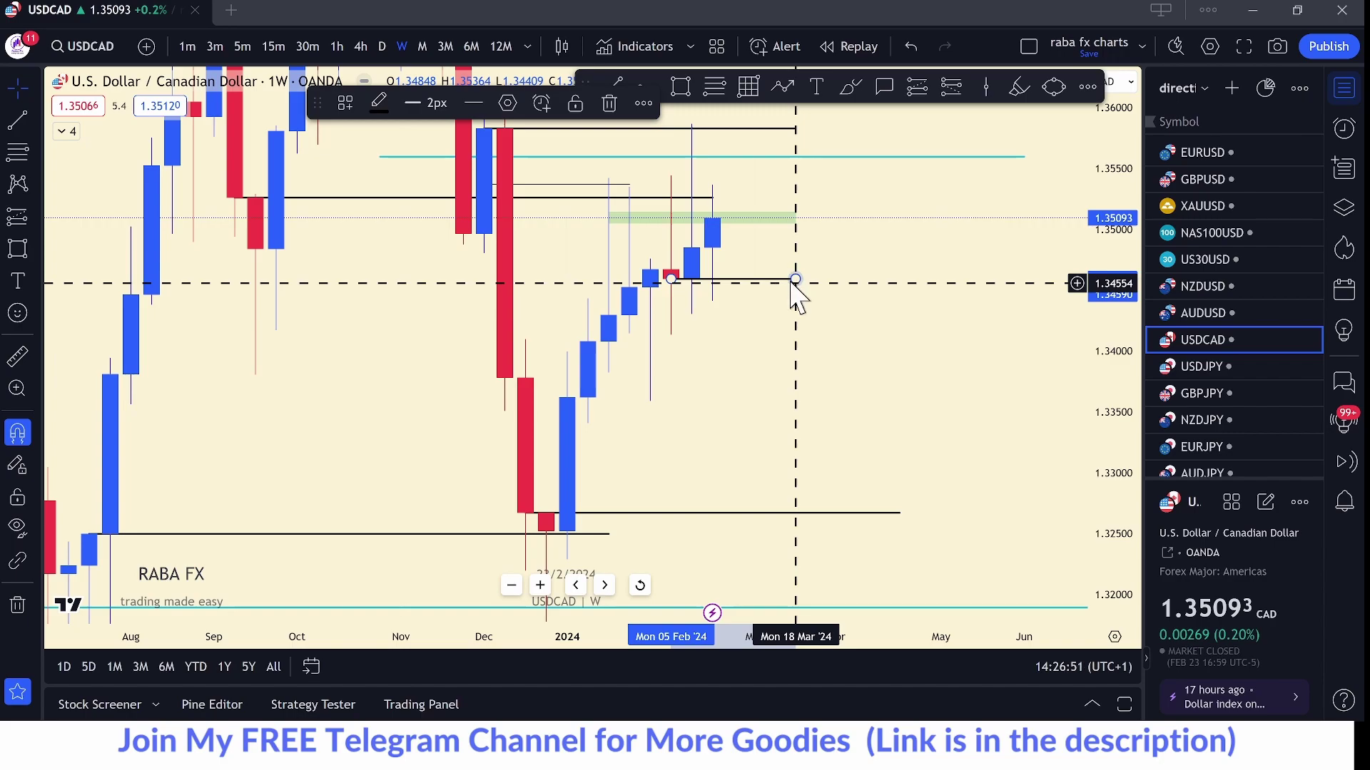
- Delete the old black weekly line at 1.35258 and the thin line at 1.35368 just above it
click(563, 197)
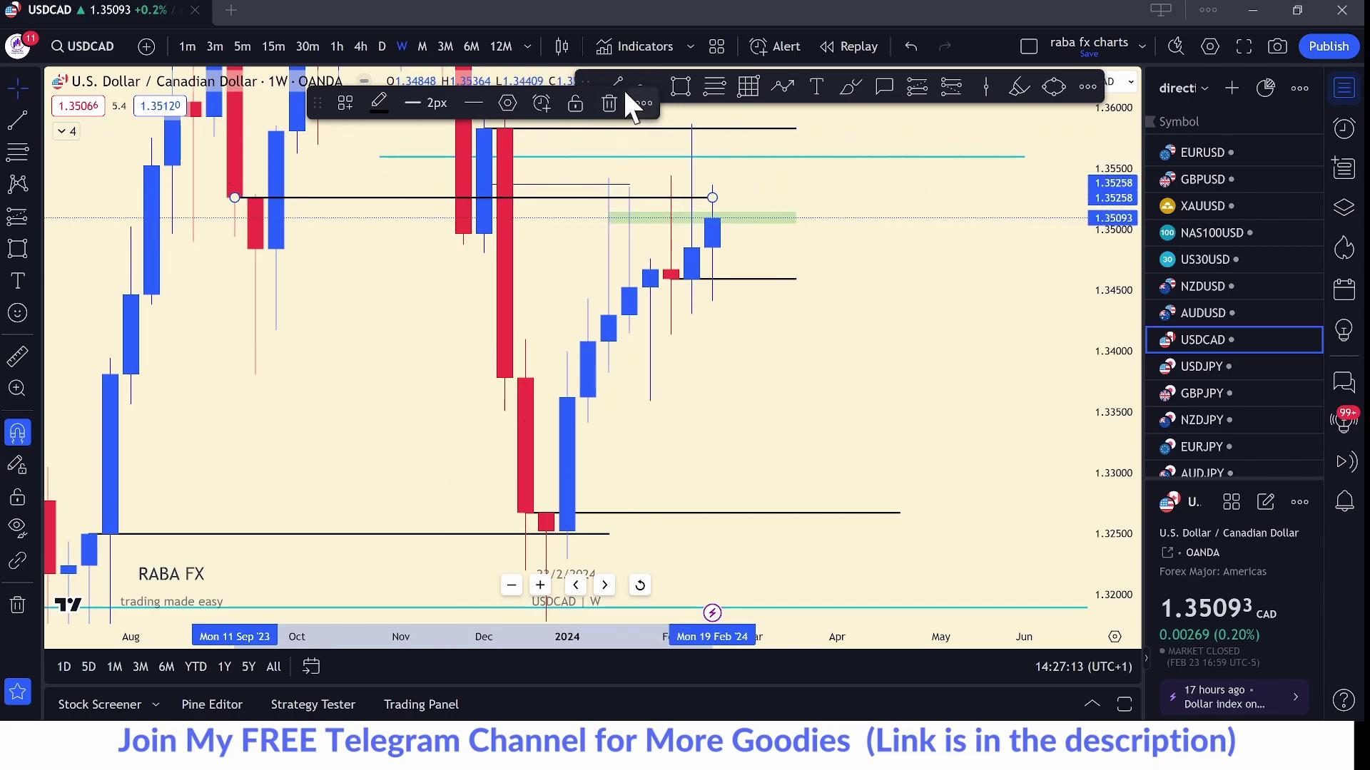
click(609, 103)
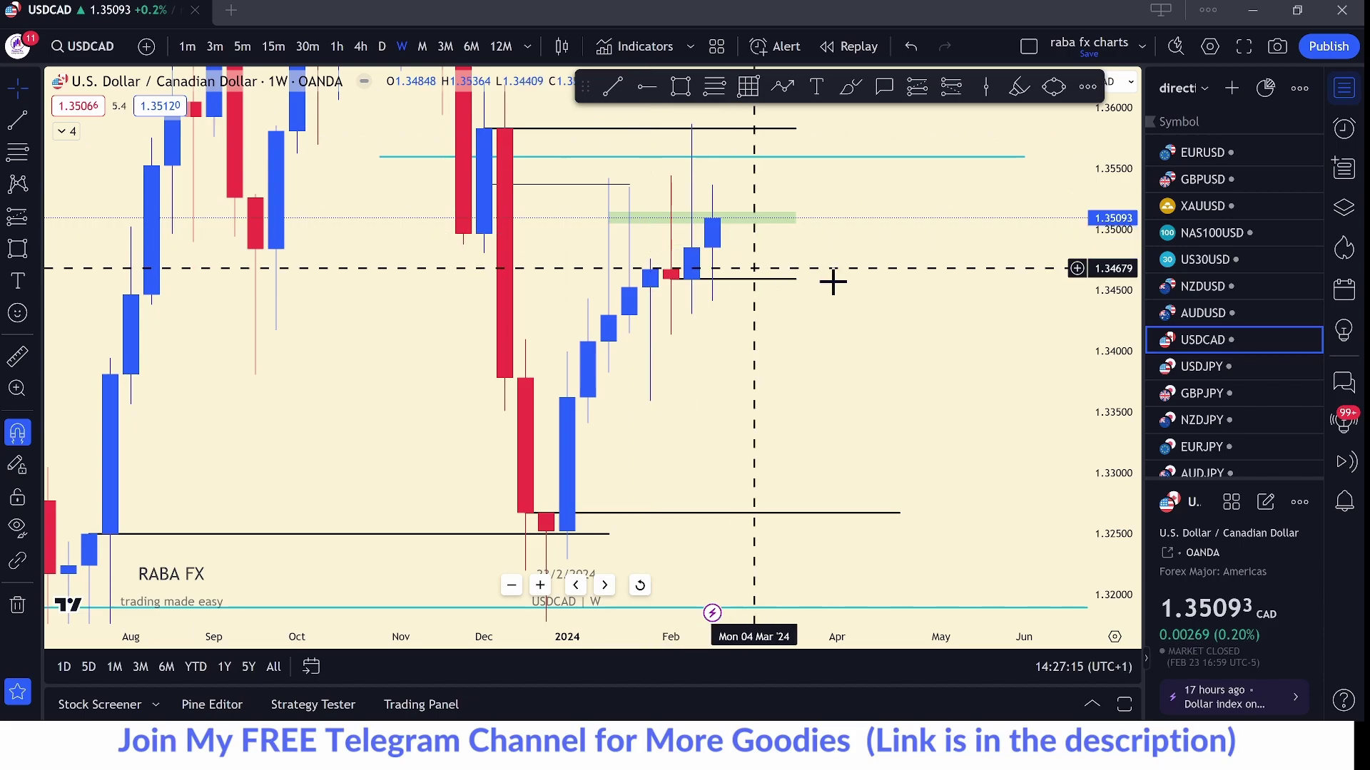
click(585, 186)
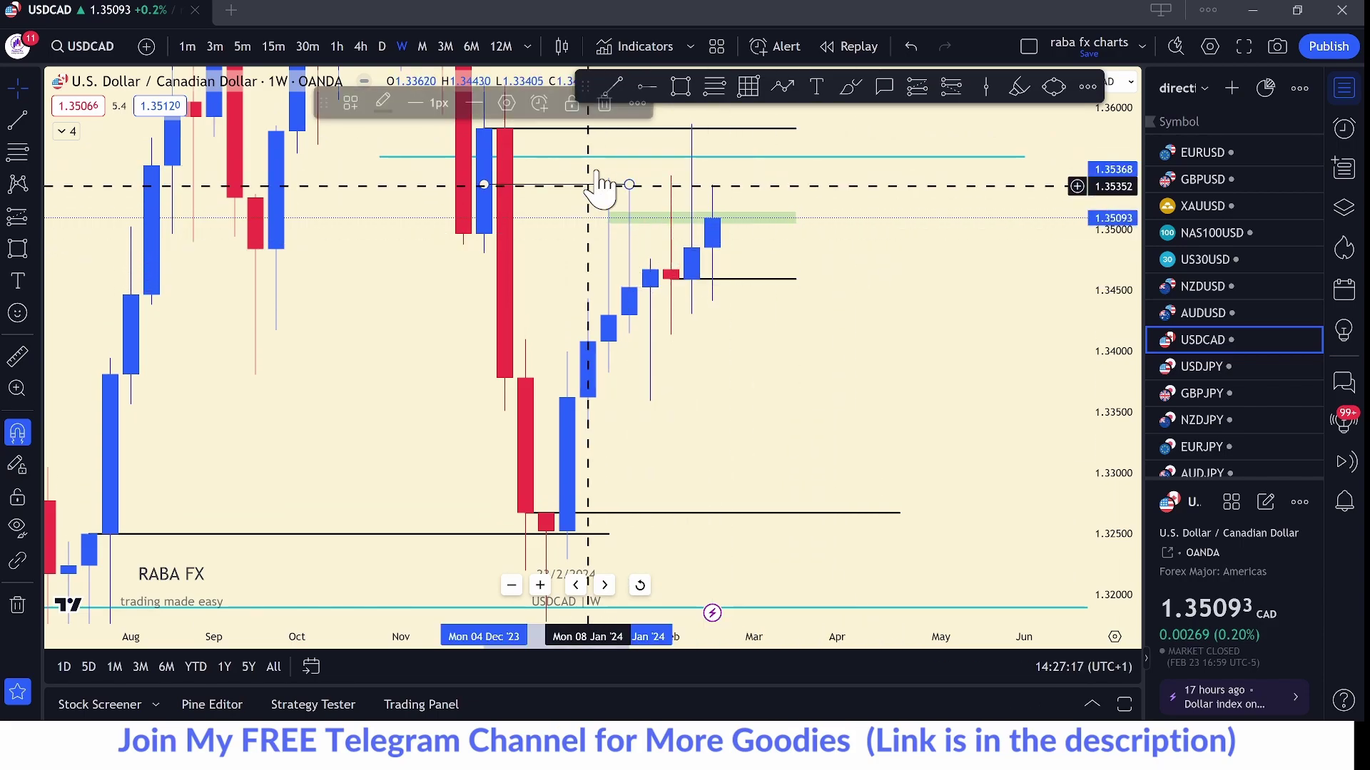
click(609, 104)
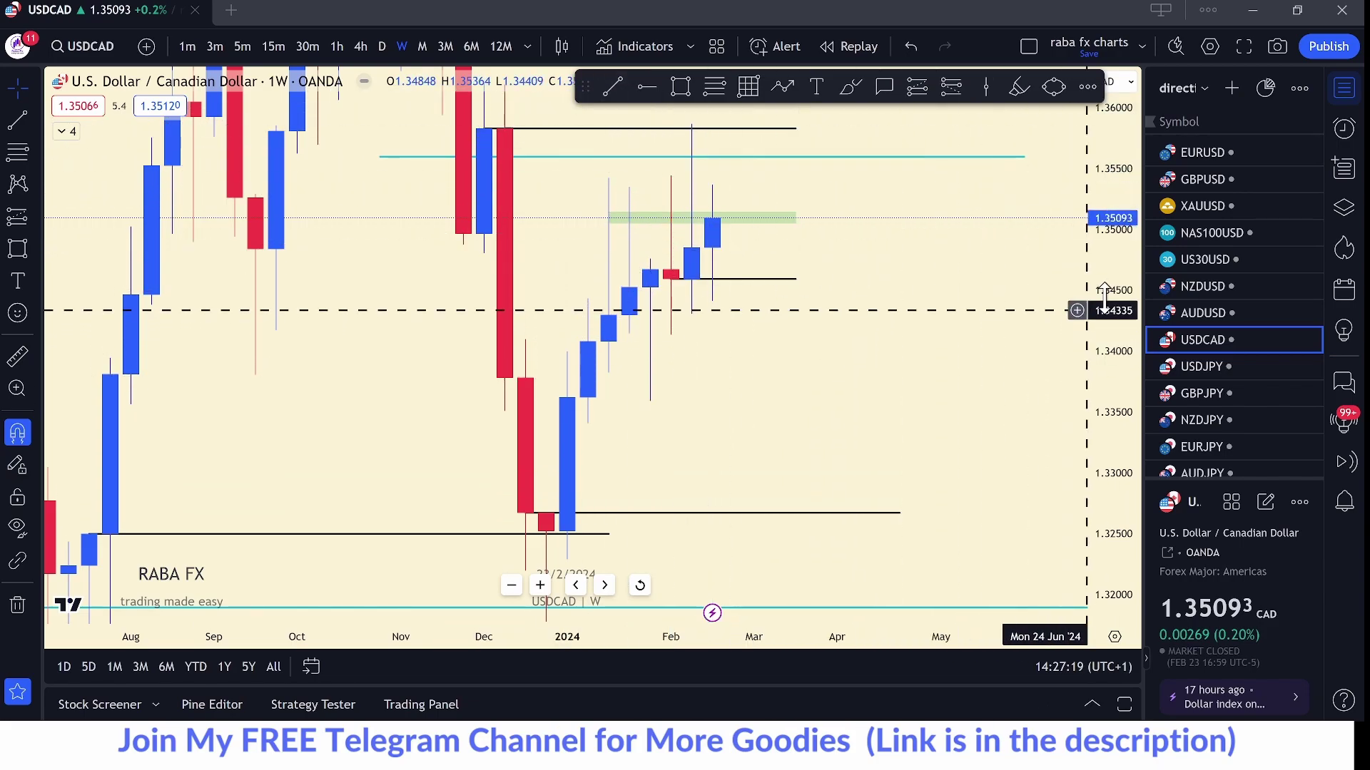
scroll(1085, 289, up, 3)
drag(902, 281, 920, 346)
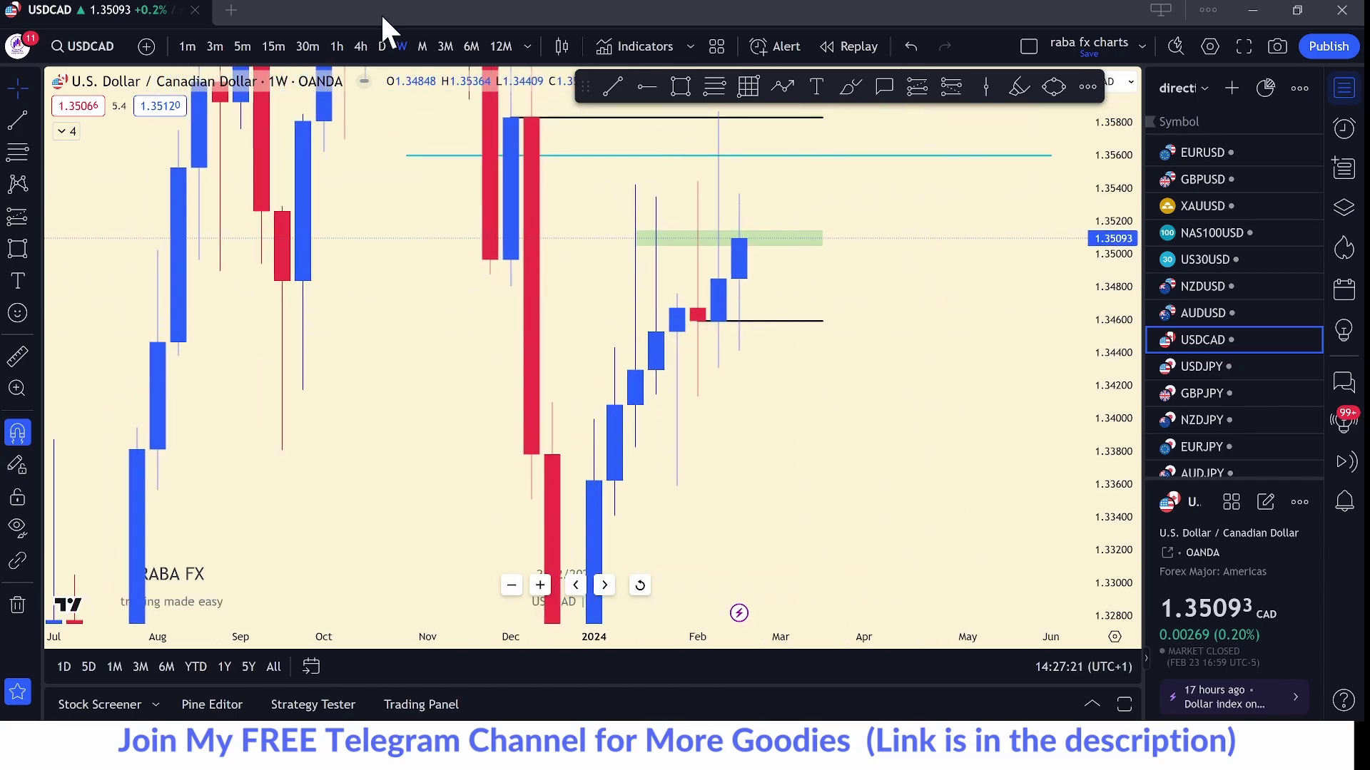
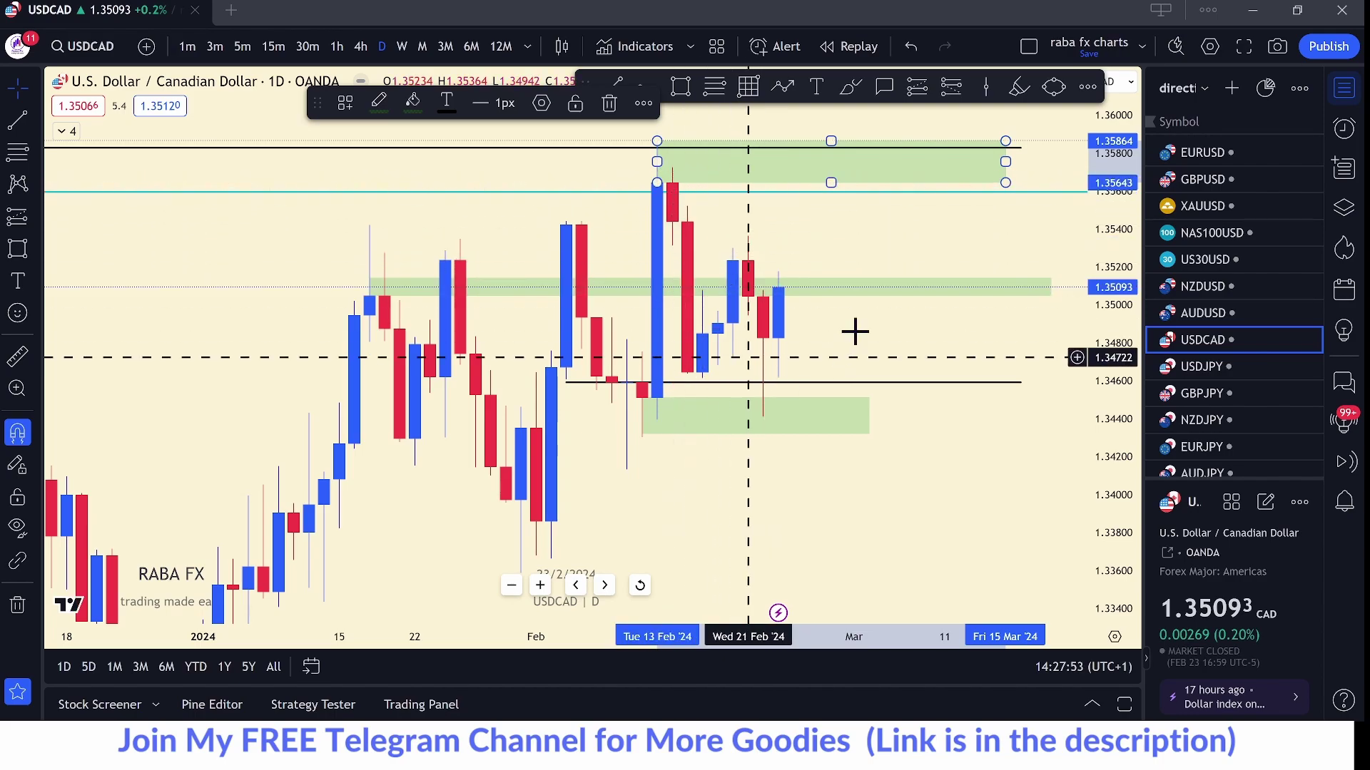
- Switch USDCAD to the 4-hour timeframe and draw a rectangle zone from about 1.3481 to 1.3476, spanning 23 to 28 February 2024
click(361, 47)
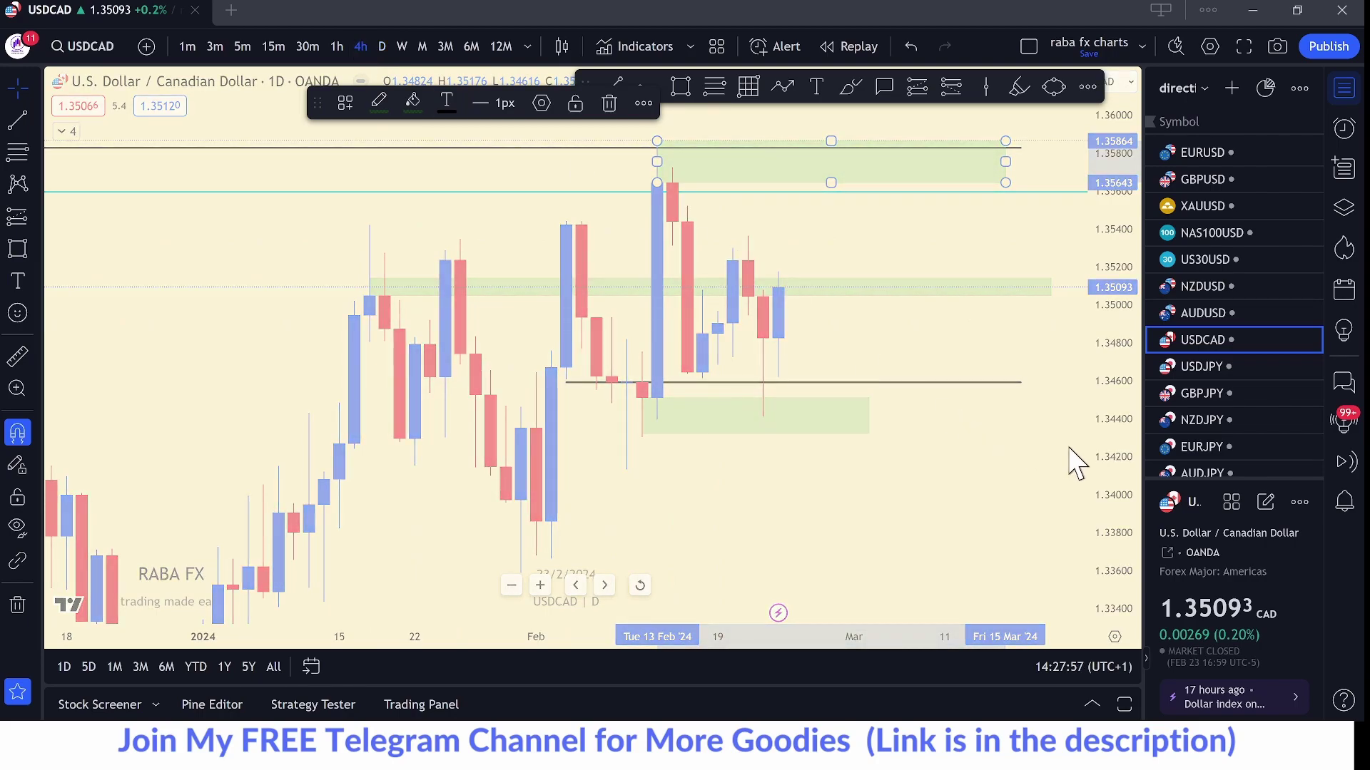
scroll(1116, 365, up, 5)
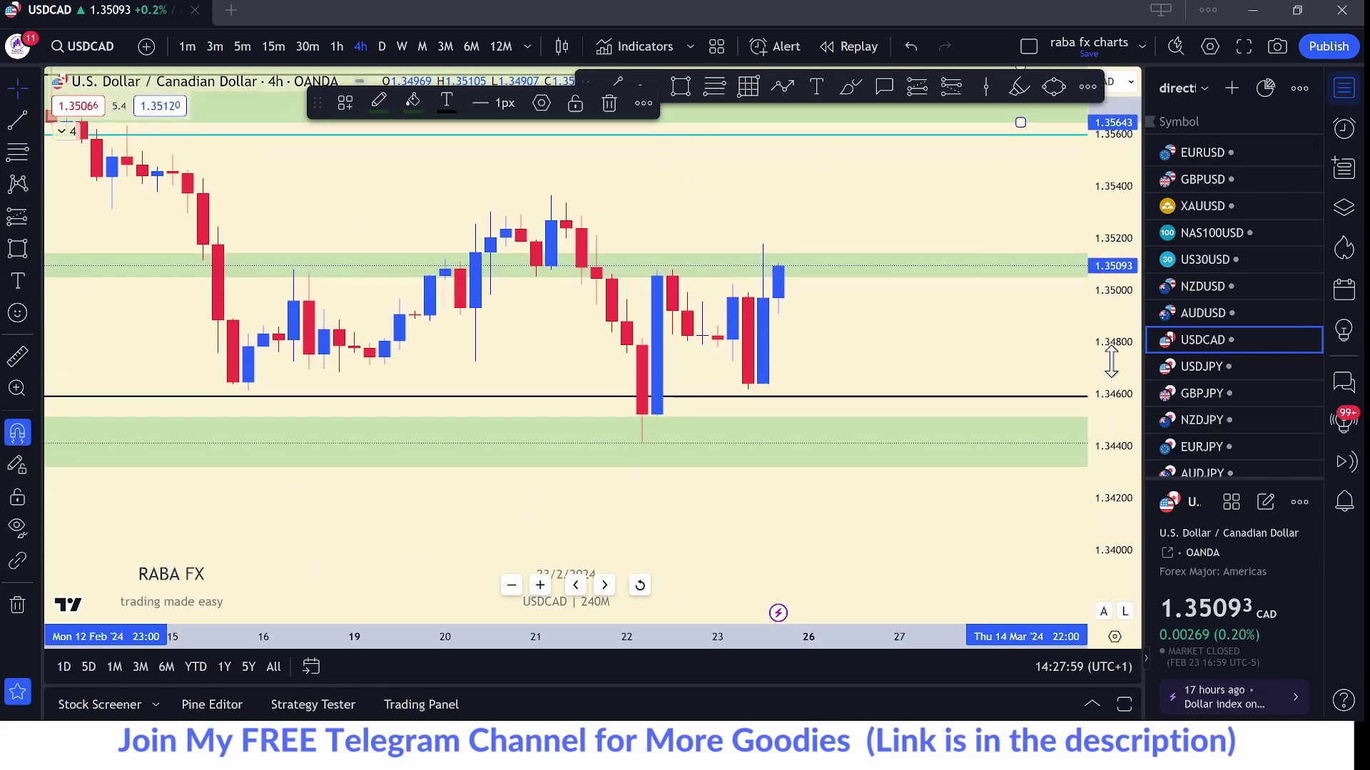
scroll(965, 299, down, 4)
drag(974, 311, 797, 249)
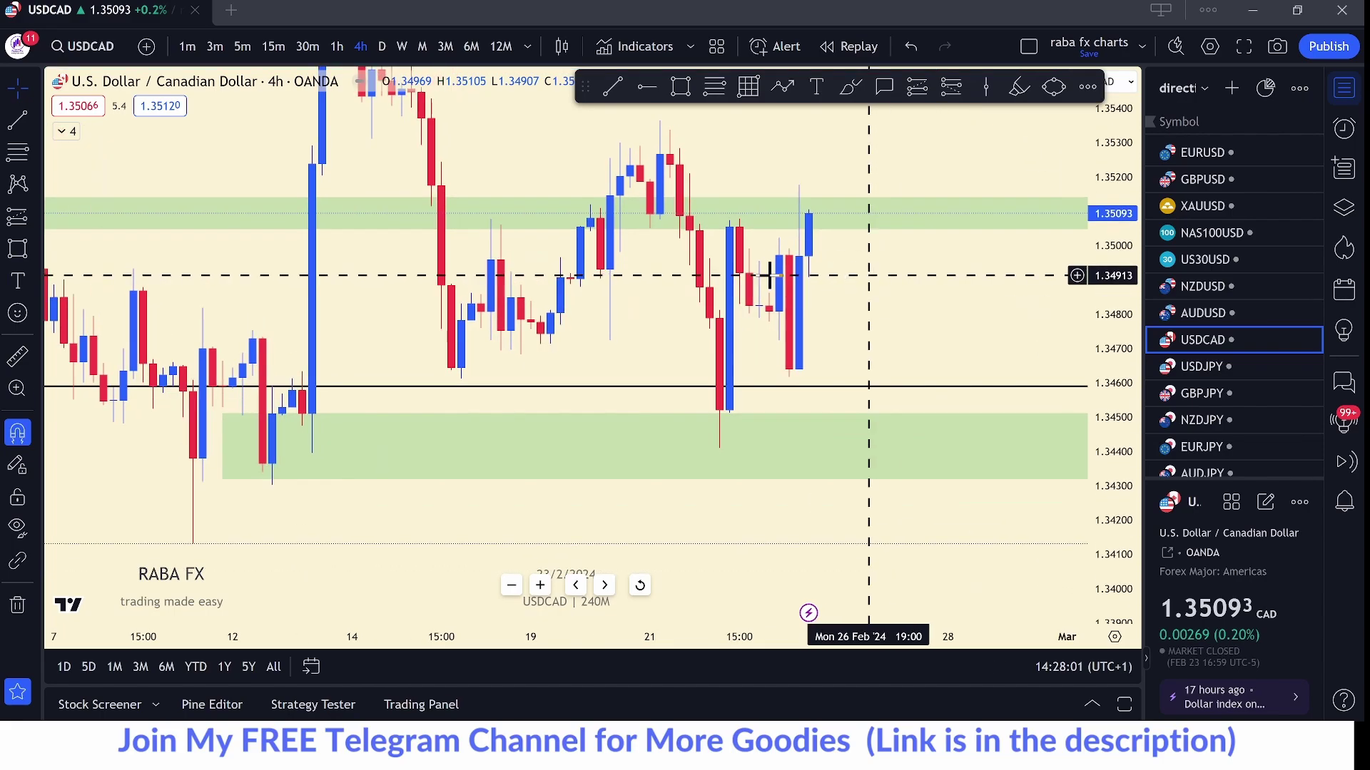
click(680, 89)
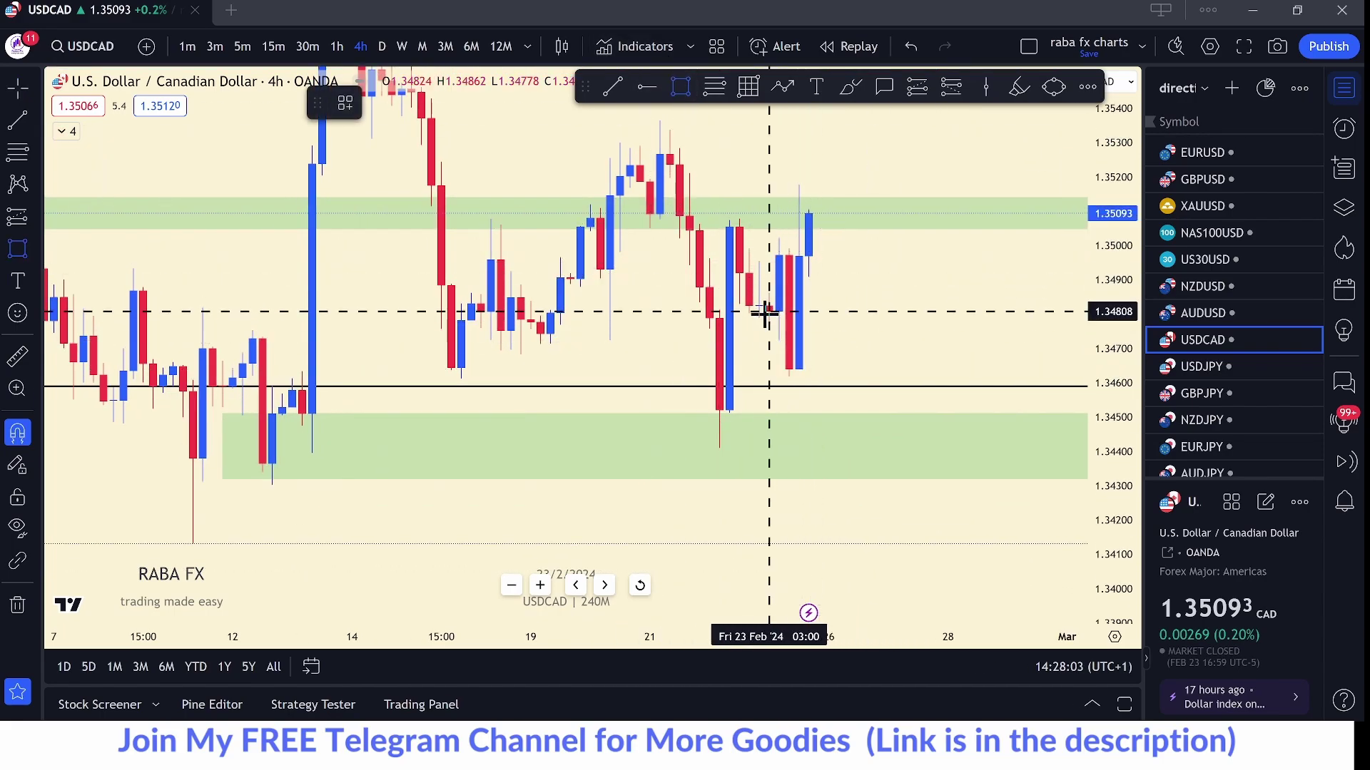
drag(769, 312, 957, 327)
- Draw two more rectangle zones ending 28 February: about 1.3464 to 1.3461 from 23 February 11:00, and 1.34520 to 1.34466 from 22 February 07:00
scroll(692, 183, up, 1)
click(683, 88)
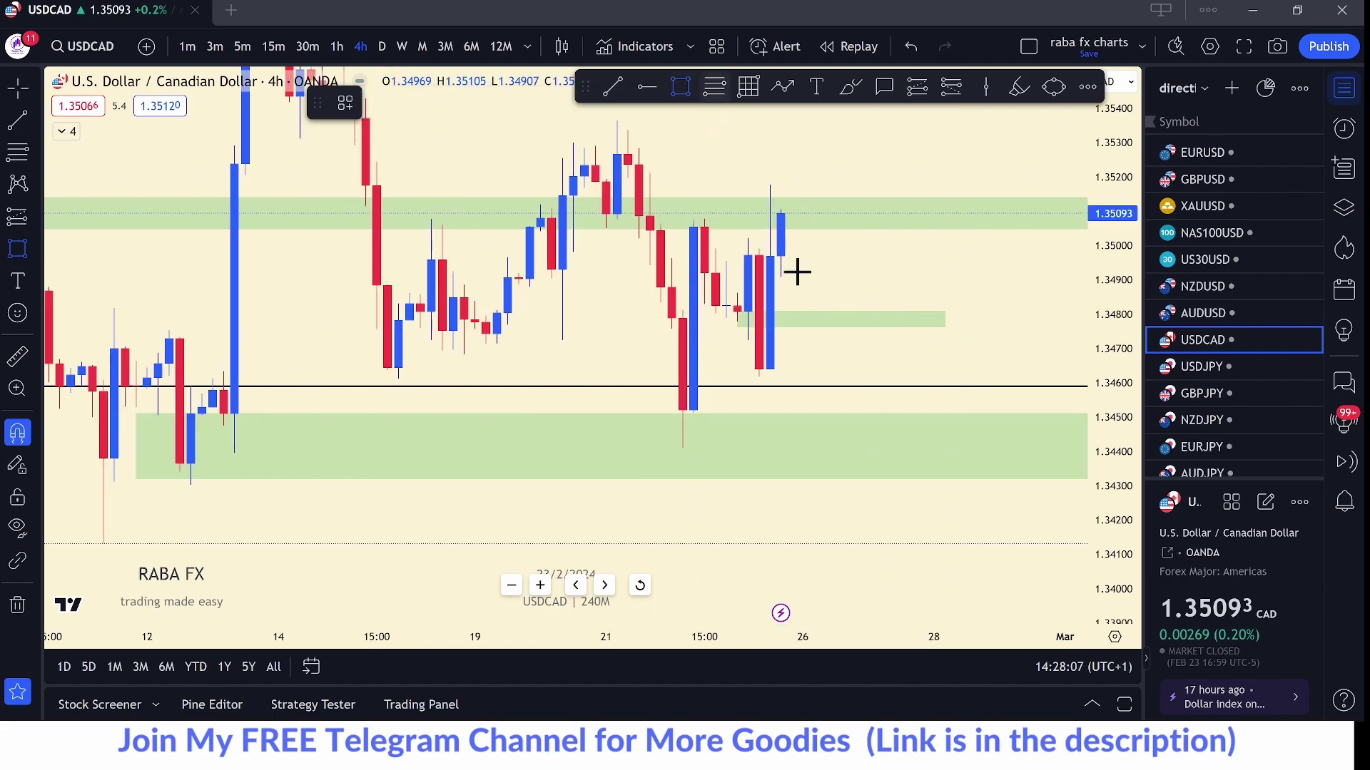
drag(758, 369, 934, 378)
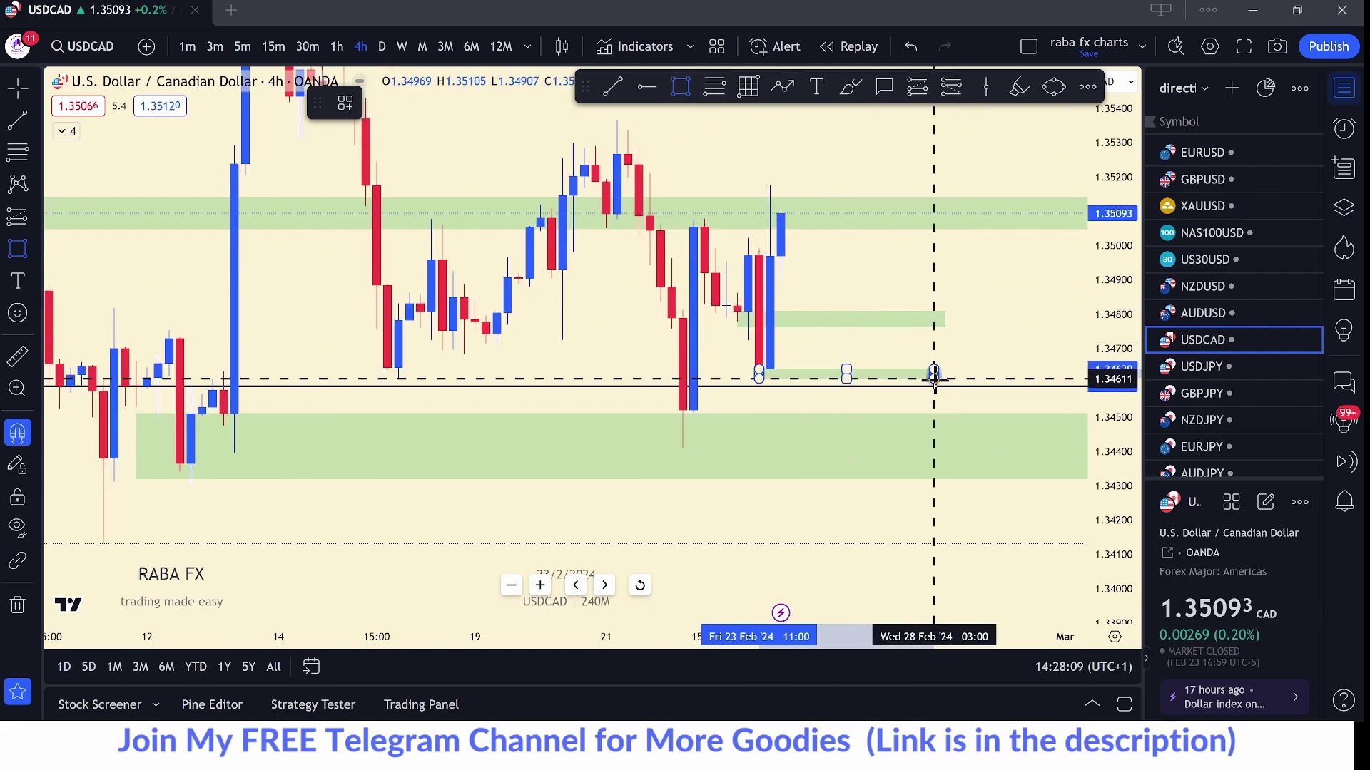
click(681, 88)
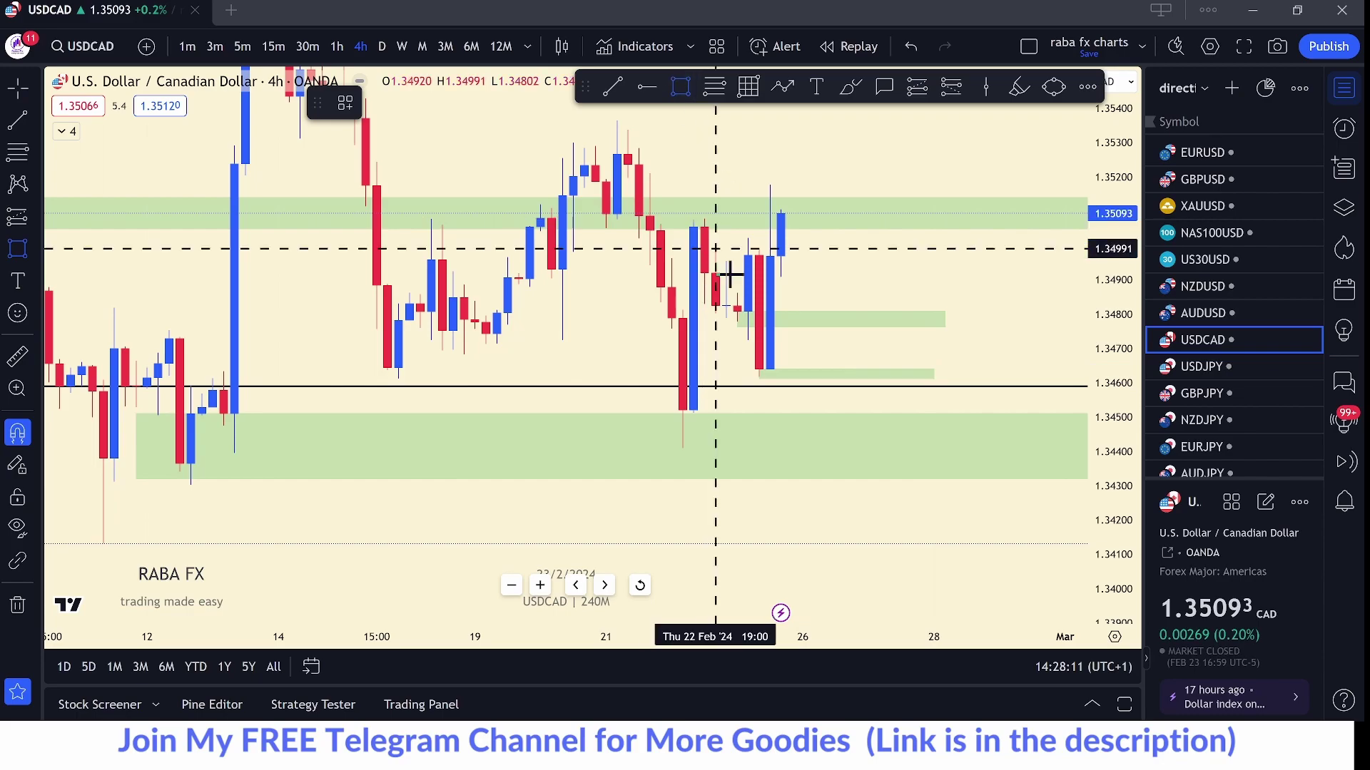
drag(721, 410, 957, 428)
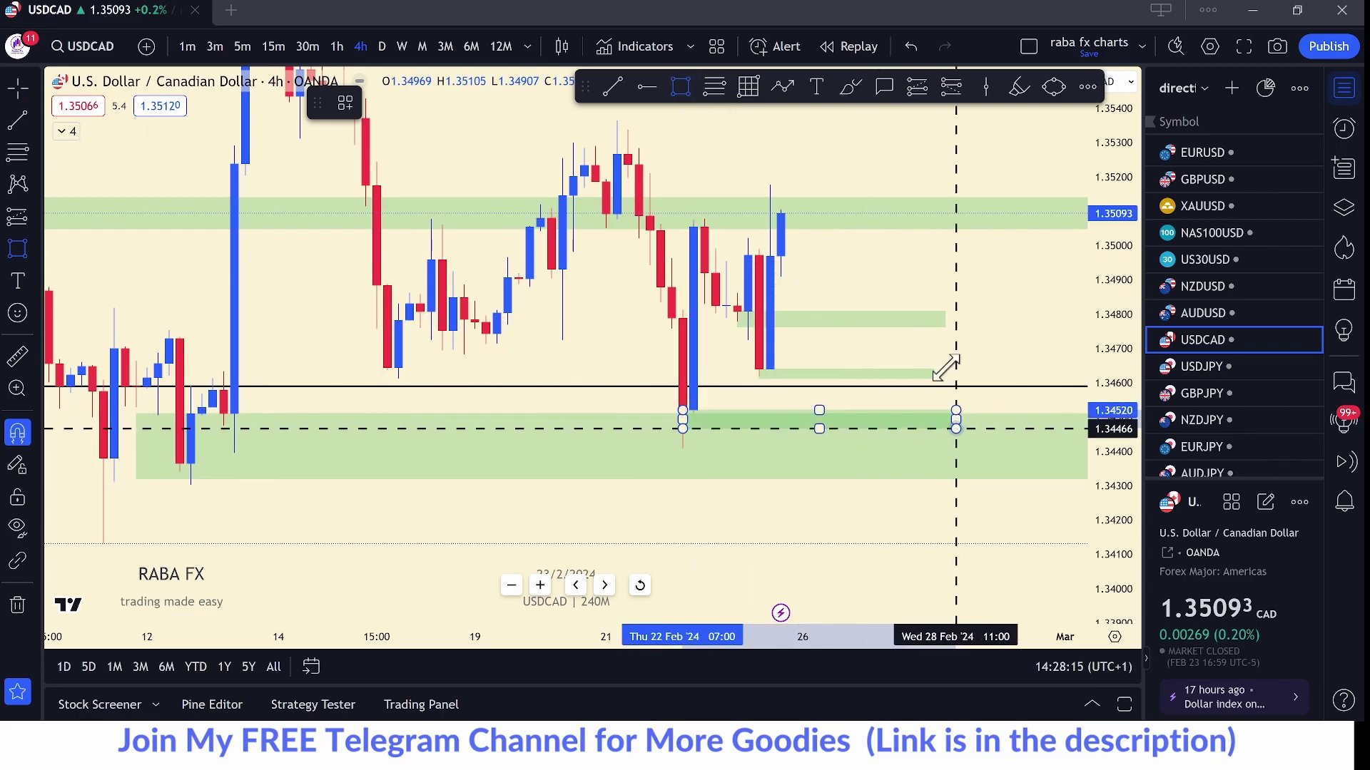
- Delete the long green zone around 1.3510 that crosses the latest candles
click(937, 270)
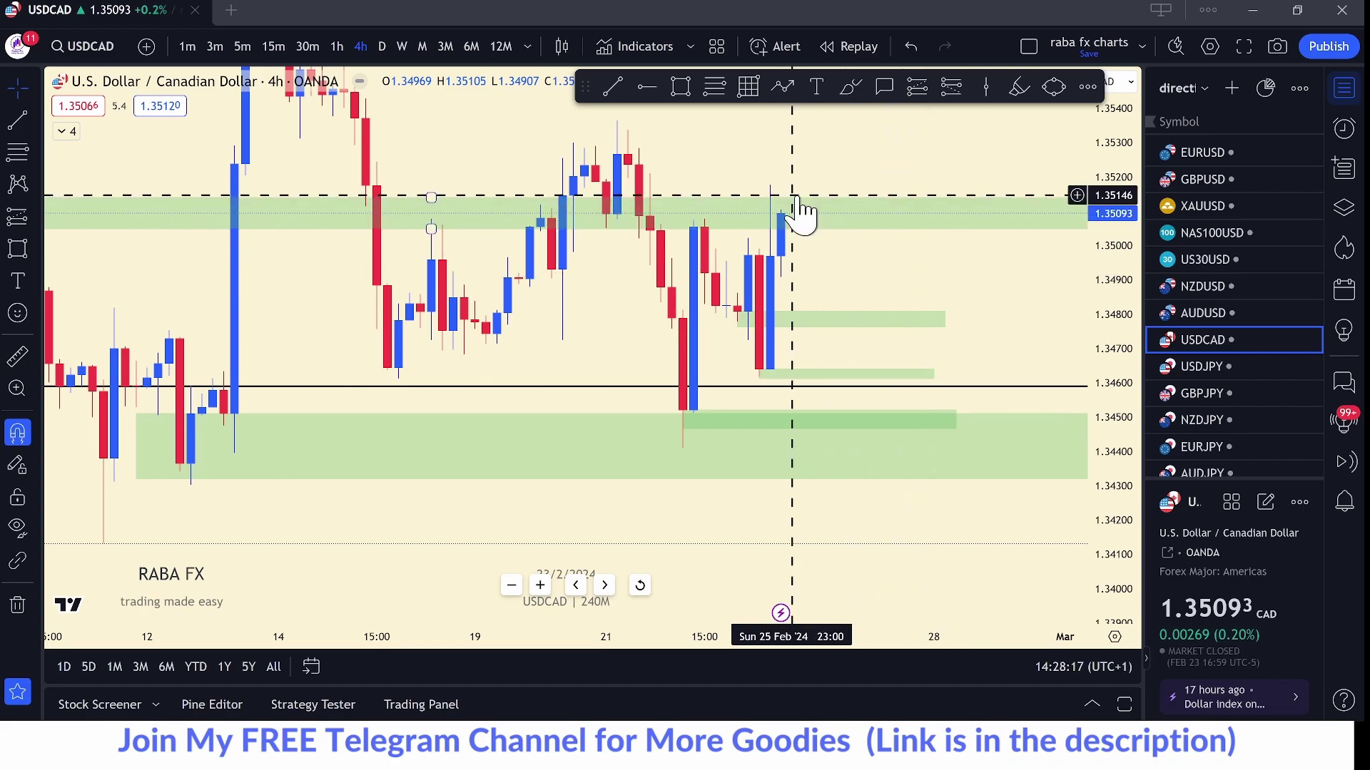
click(798, 203)
click(610, 104)
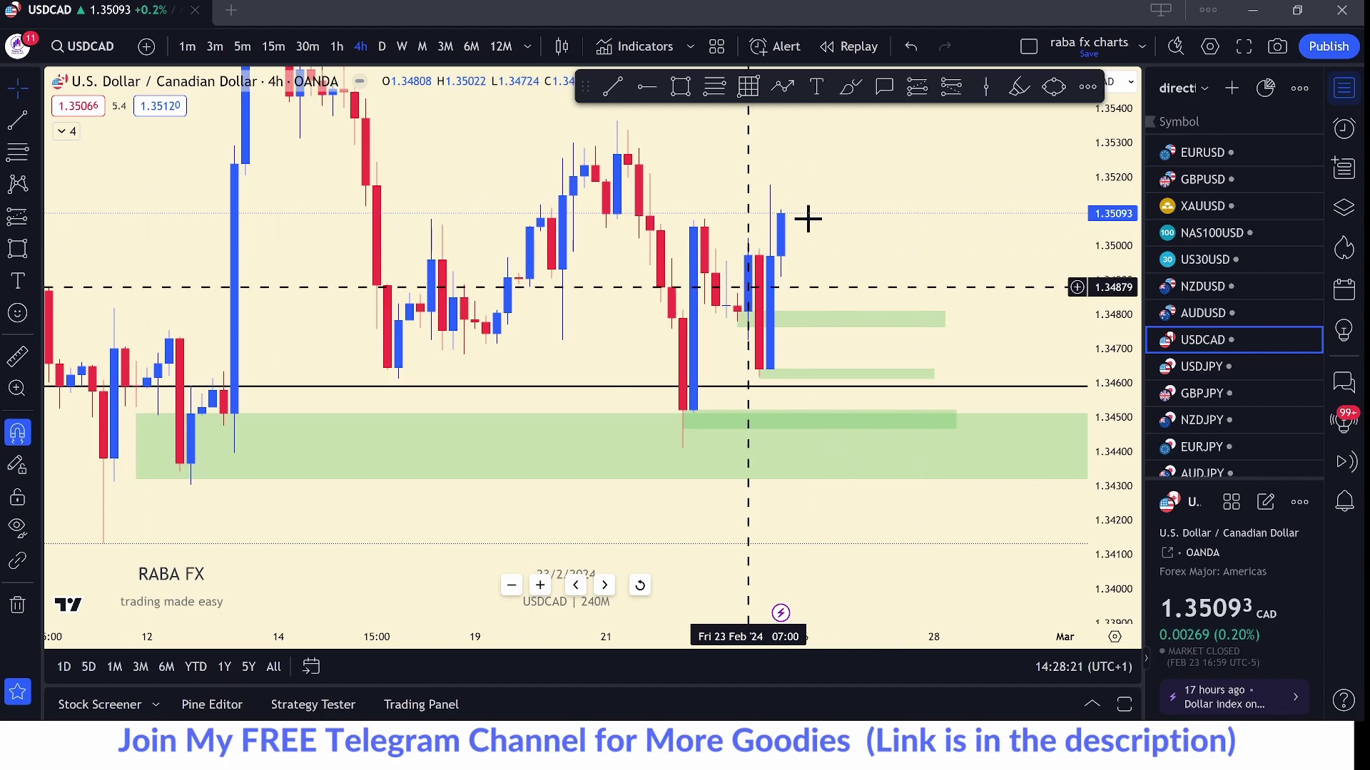
- Sketch a temporary projected path from 1.3500 up to about 1.3572 in the upper green zone and back to about 1.3512, and delete it
drag(881, 243, 691, 234)
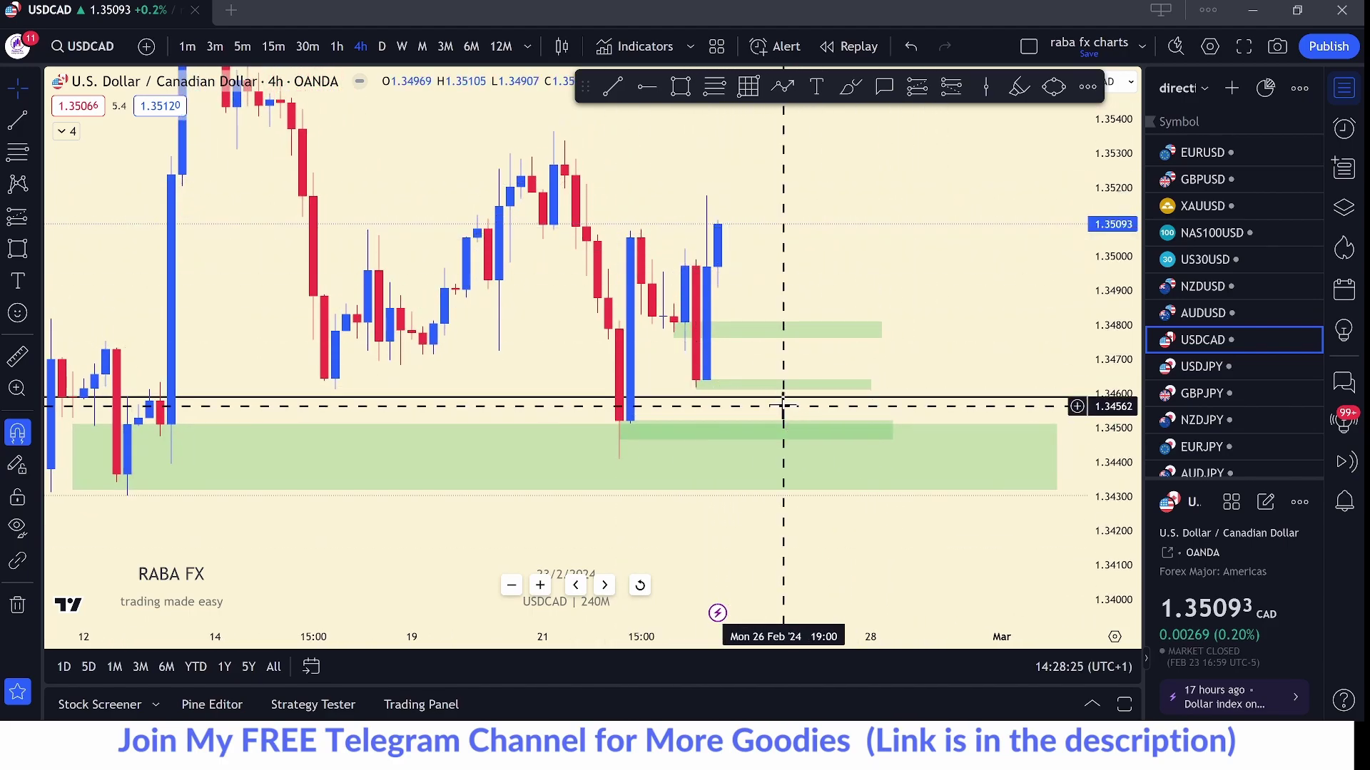
drag(774, 297, 1003, 276)
scroll(902, 263, down, 3)
scroll(905, 214, up, 2)
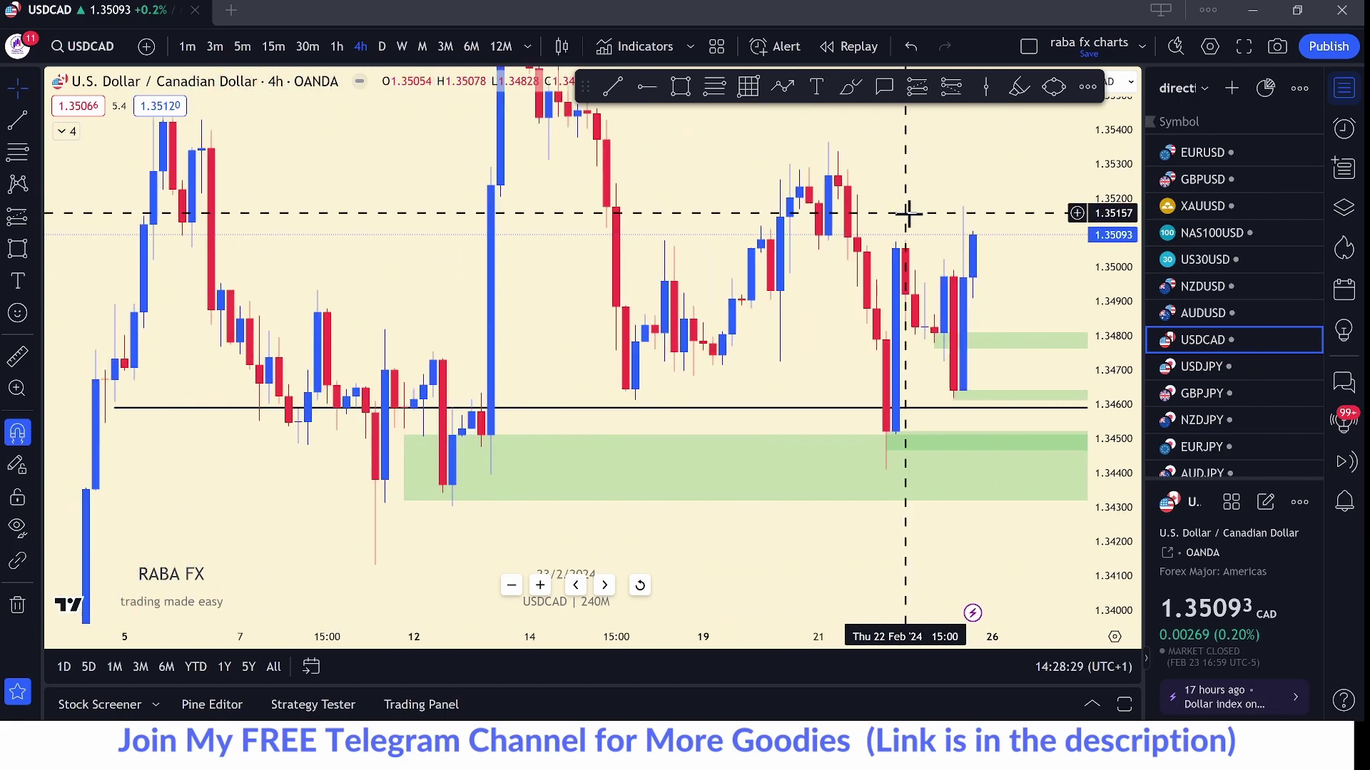
scroll(900, 212, down, 1)
drag(906, 209, 688, 148)
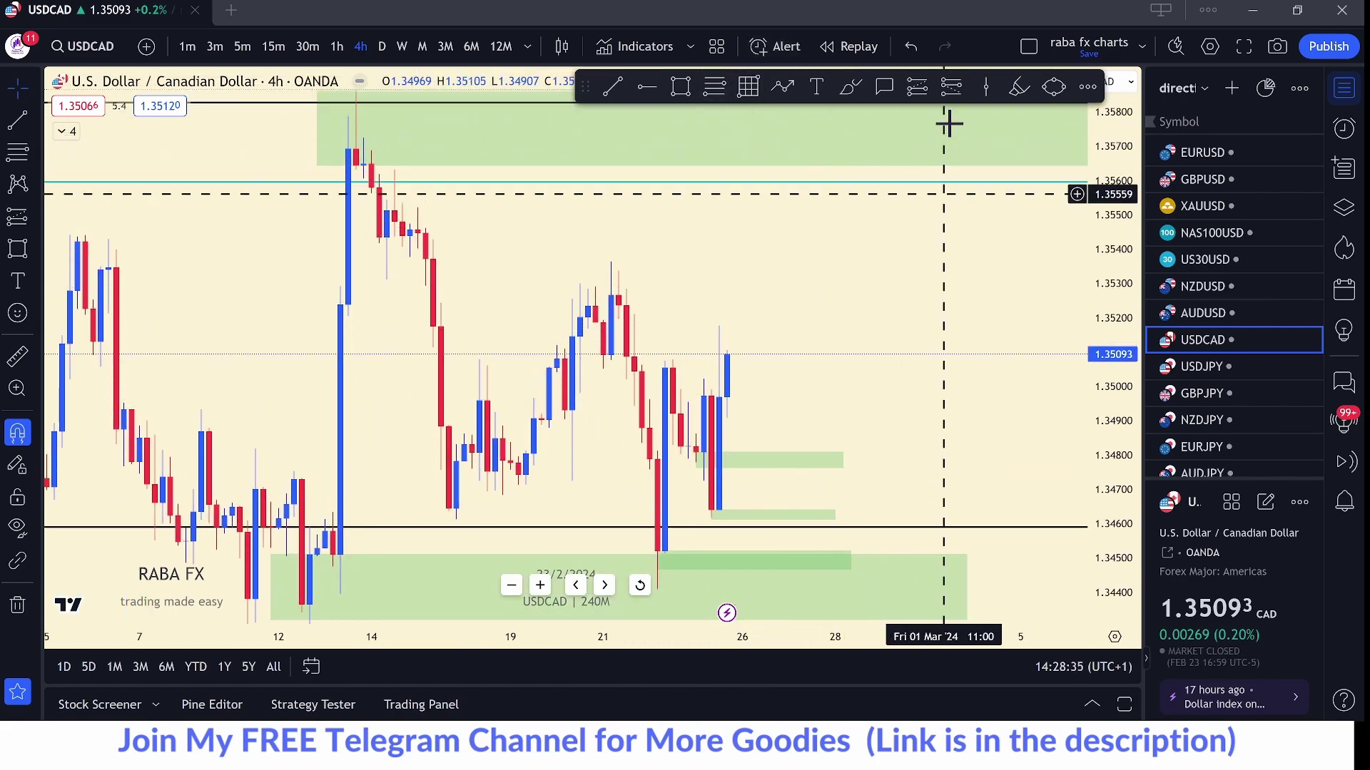
click(783, 87)
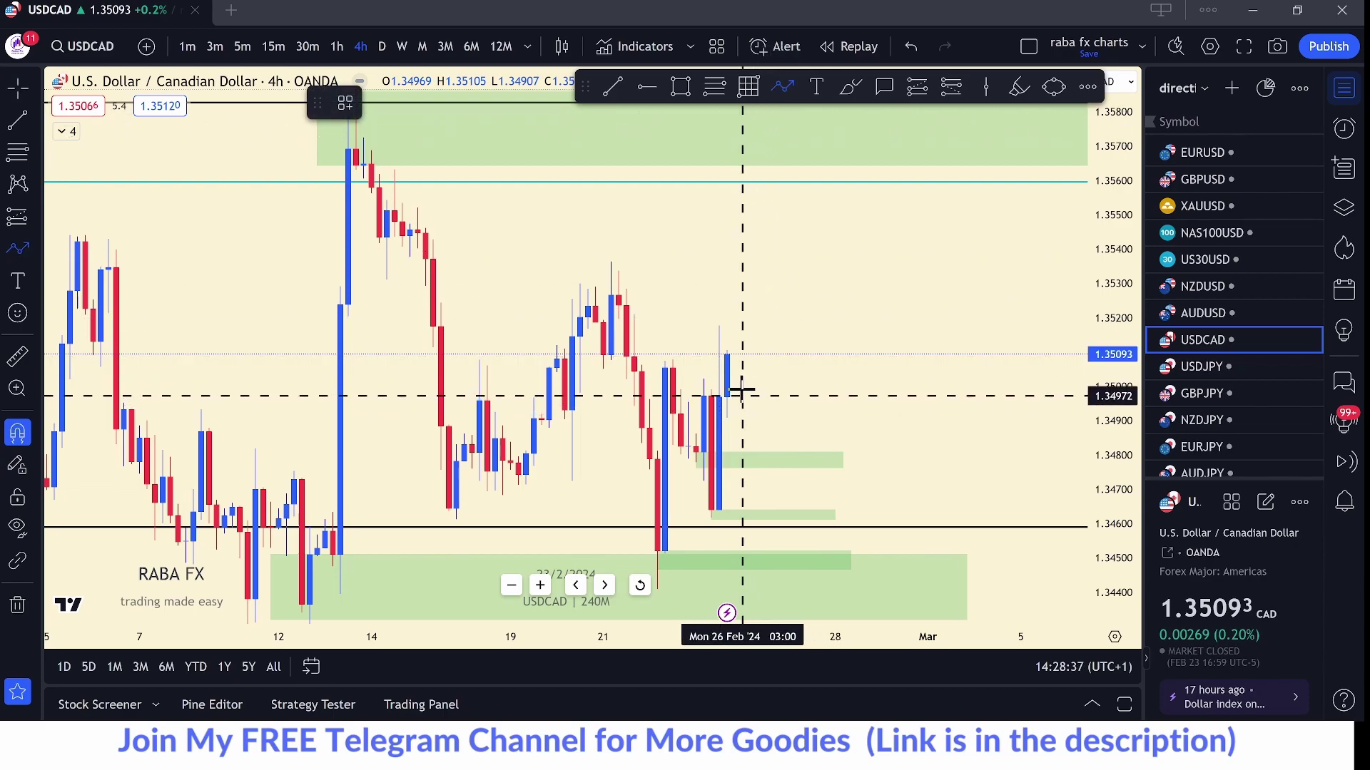
click(804, 141)
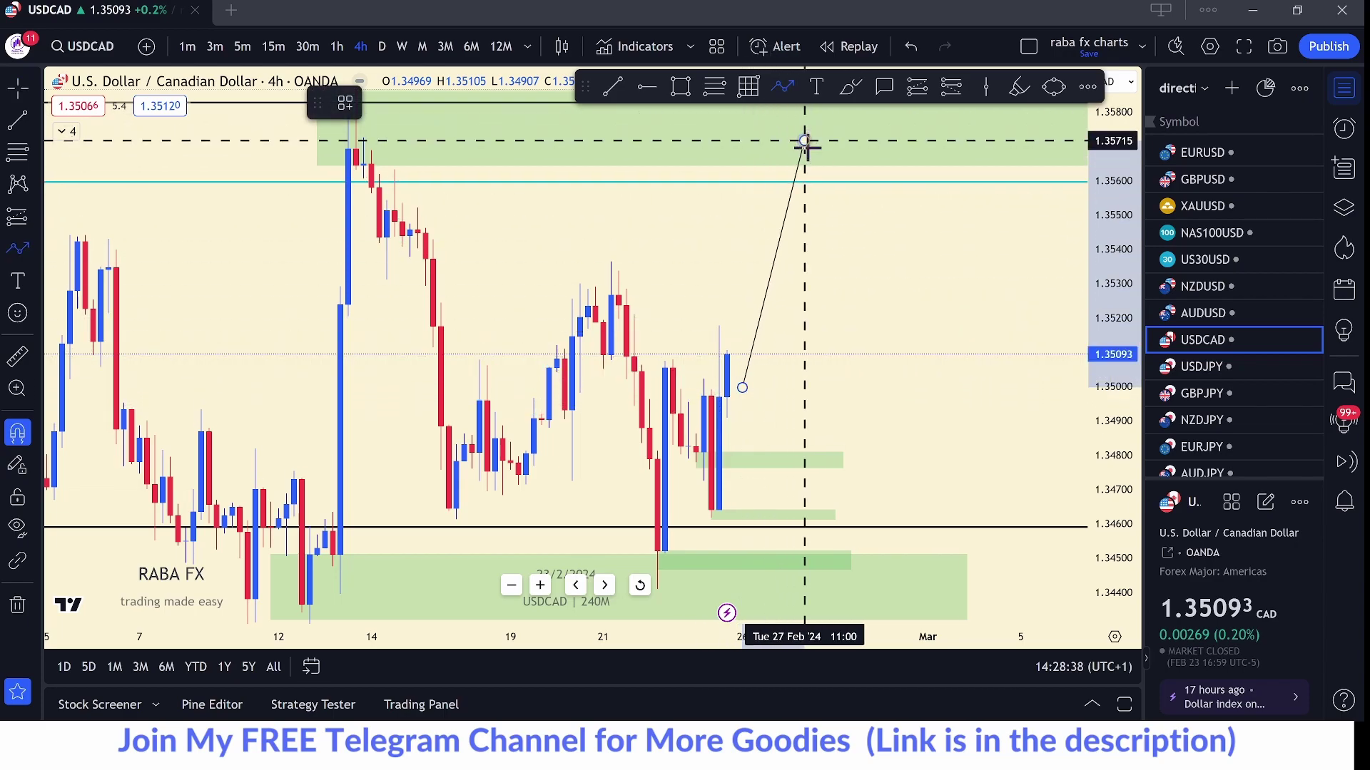
double_click(858, 346)
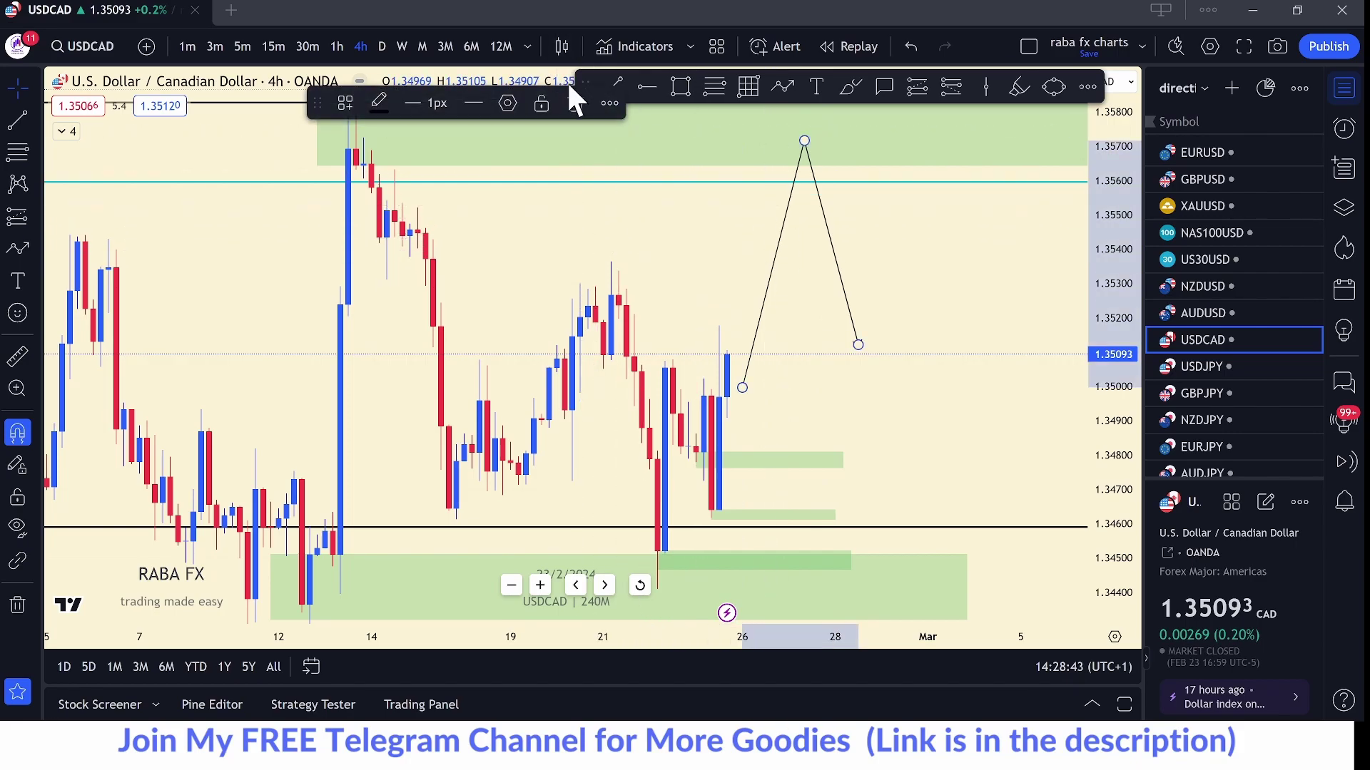
key(Delete)
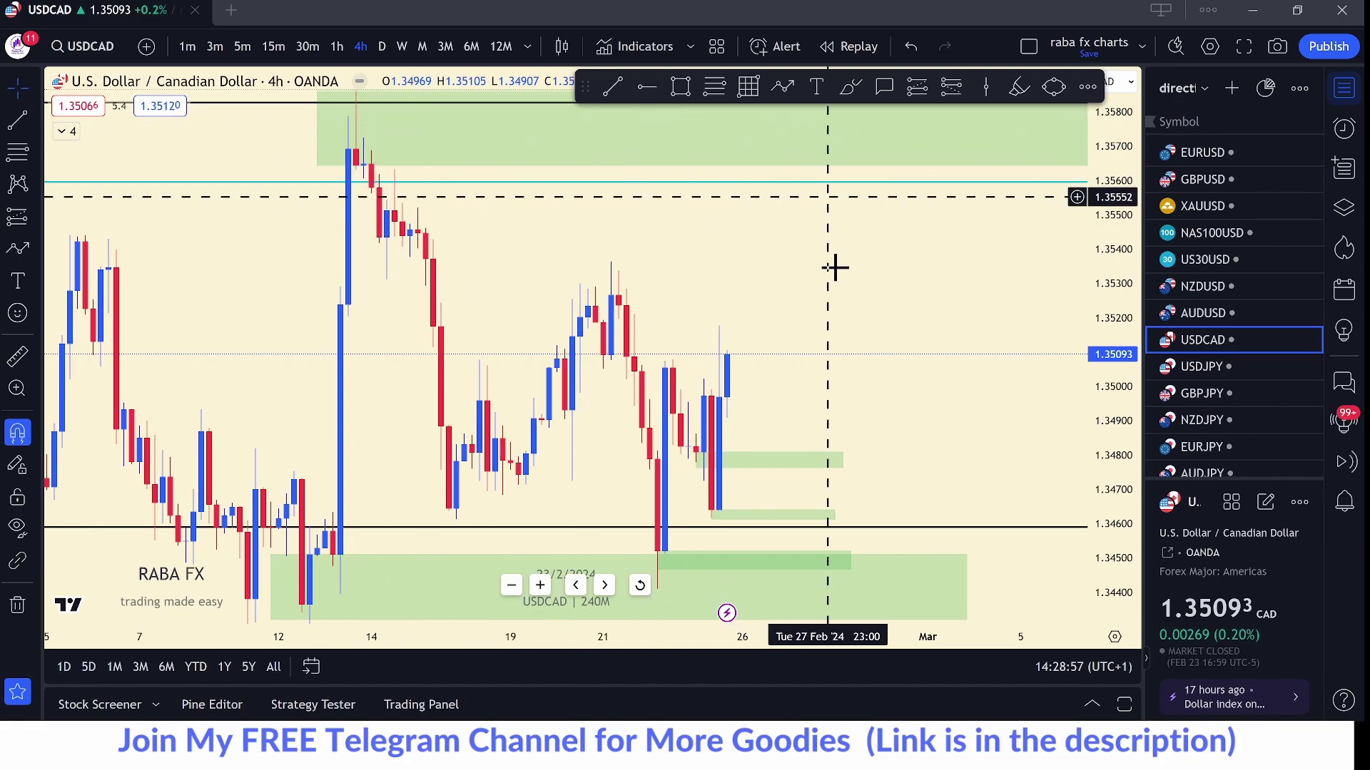
- Open USDJPY on the monthly timeframe and delete the old level lines and green zone between about 148 and 149.5
drag(796, 251, 708, 229)
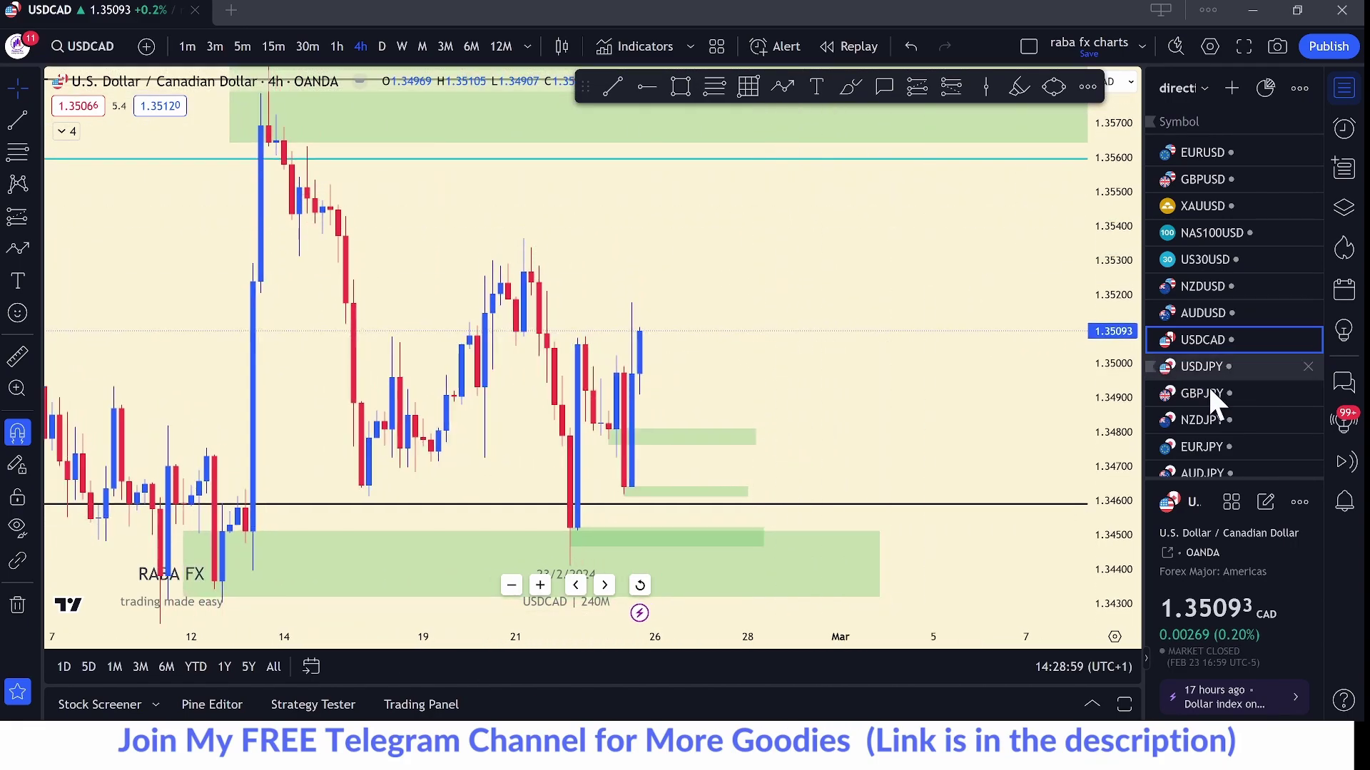
click(1212, 366)
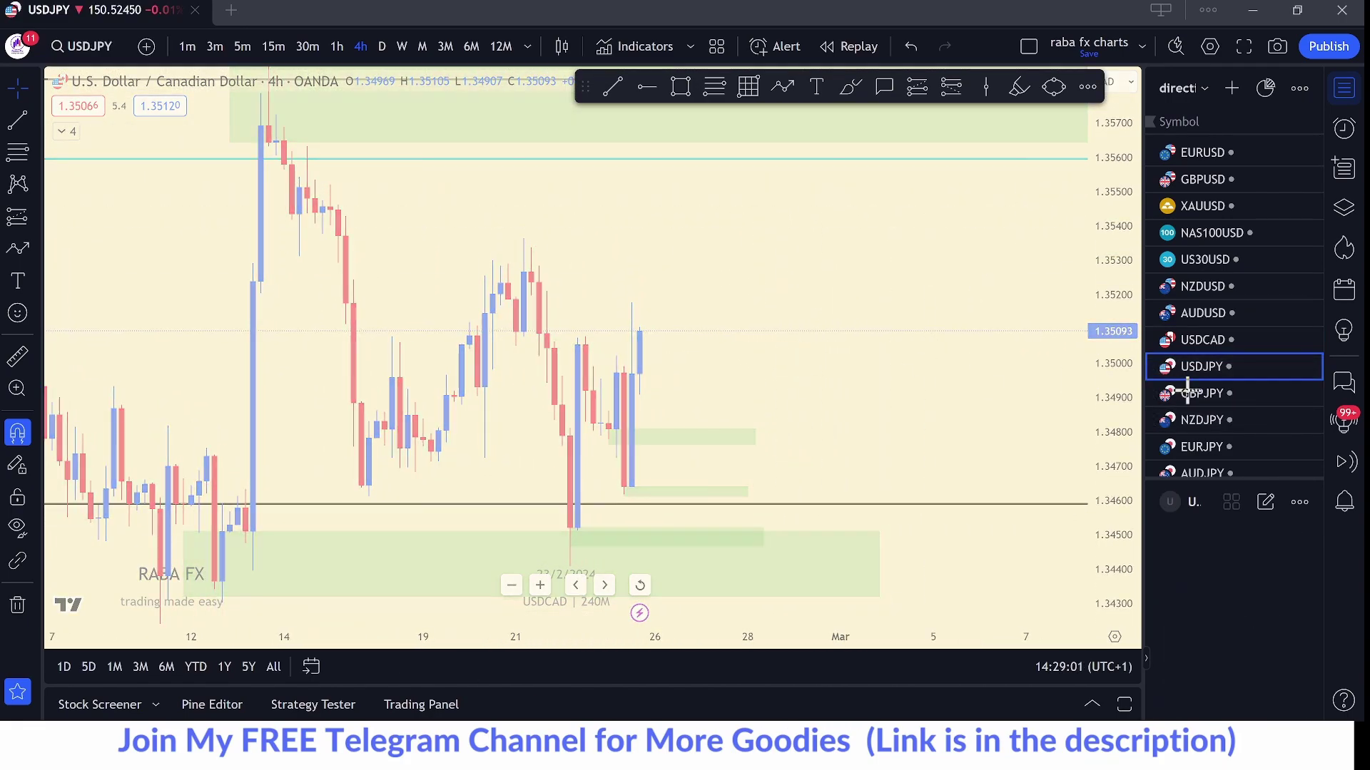
drag(730, 252, 894, 332)
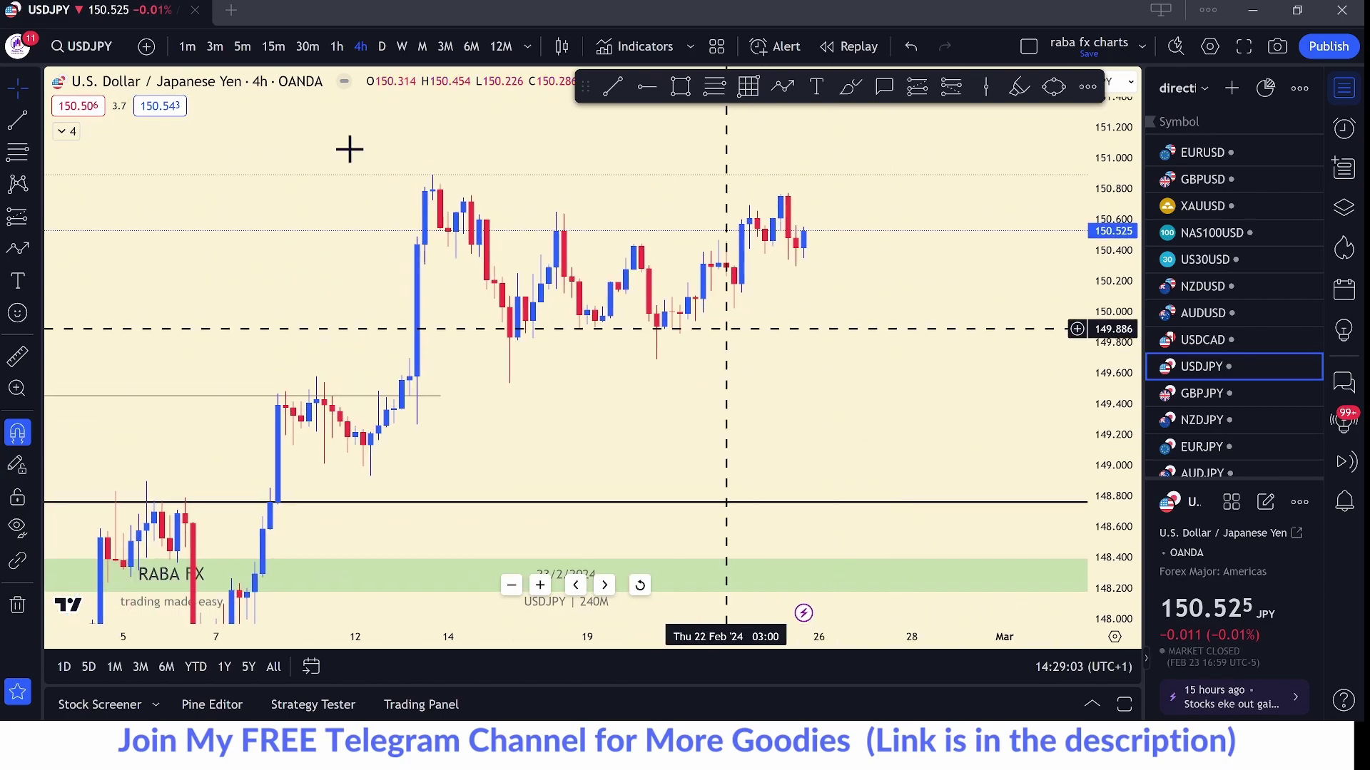
click(423, 47)
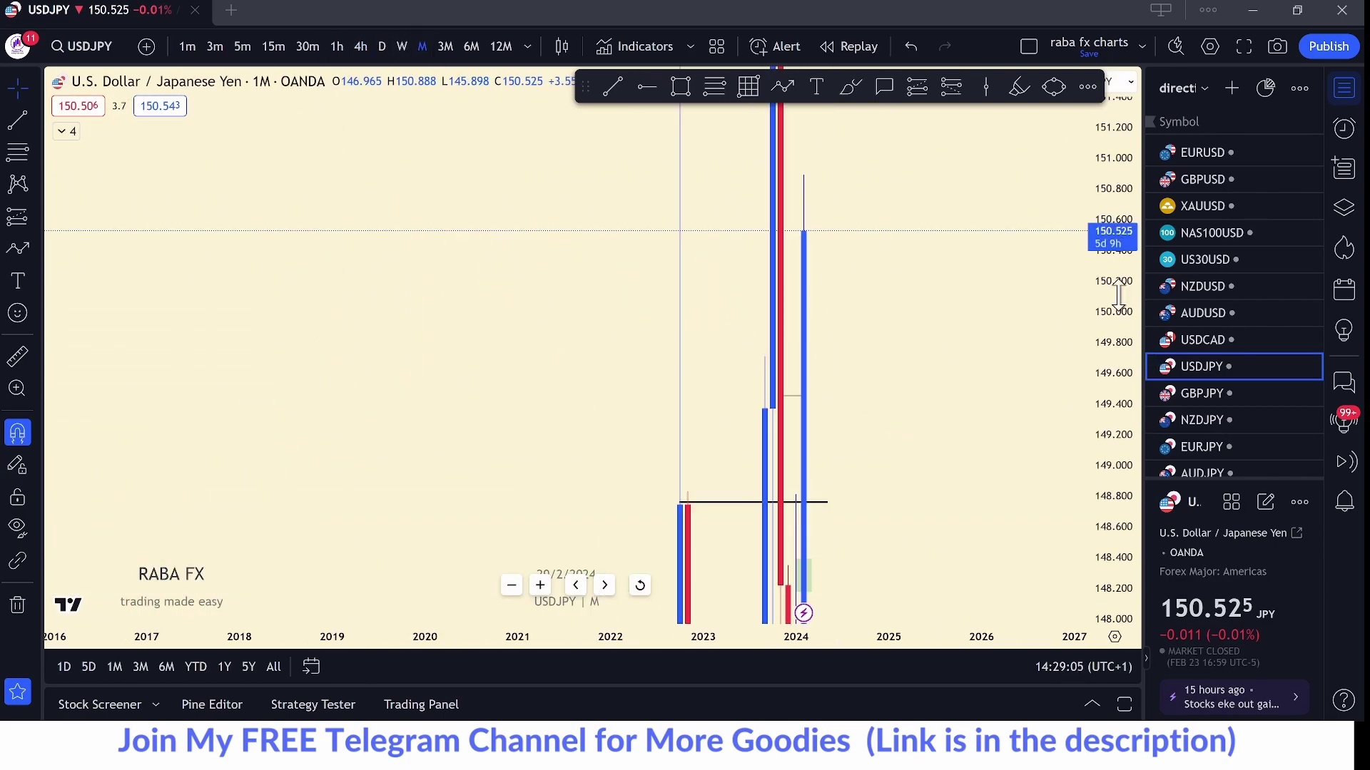
drag(1116, 207, 1122, 265)
mouse_move(866, 581)
mouse_down()
mouse_move(725, 465)
mouse_move(564, 186)
mouse_up()
click(583, 103)
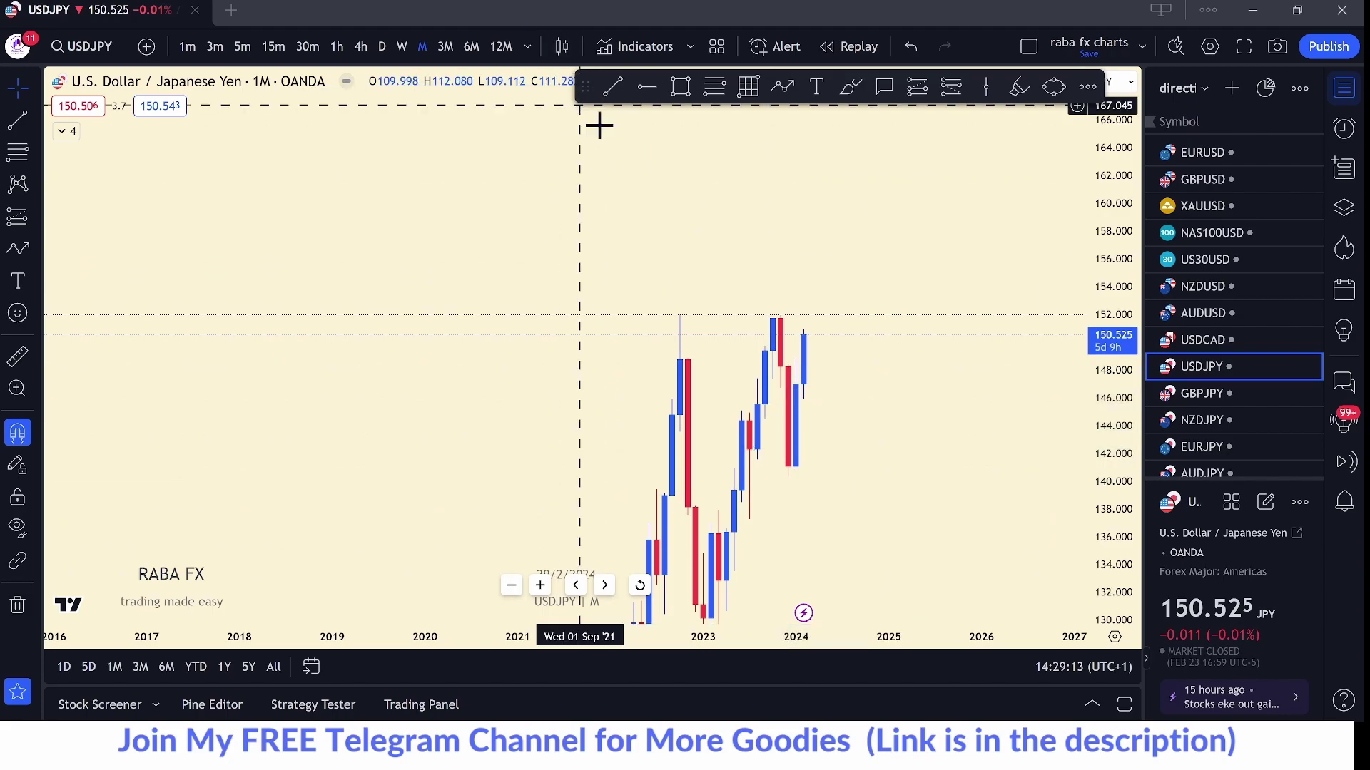
- Switch USDJPY to the weekly timeframe and draw a horizontal trend line at 146.805 from the 27 November 2023 candle's close to early April 2024
scroll(1018, 414, up, 2)
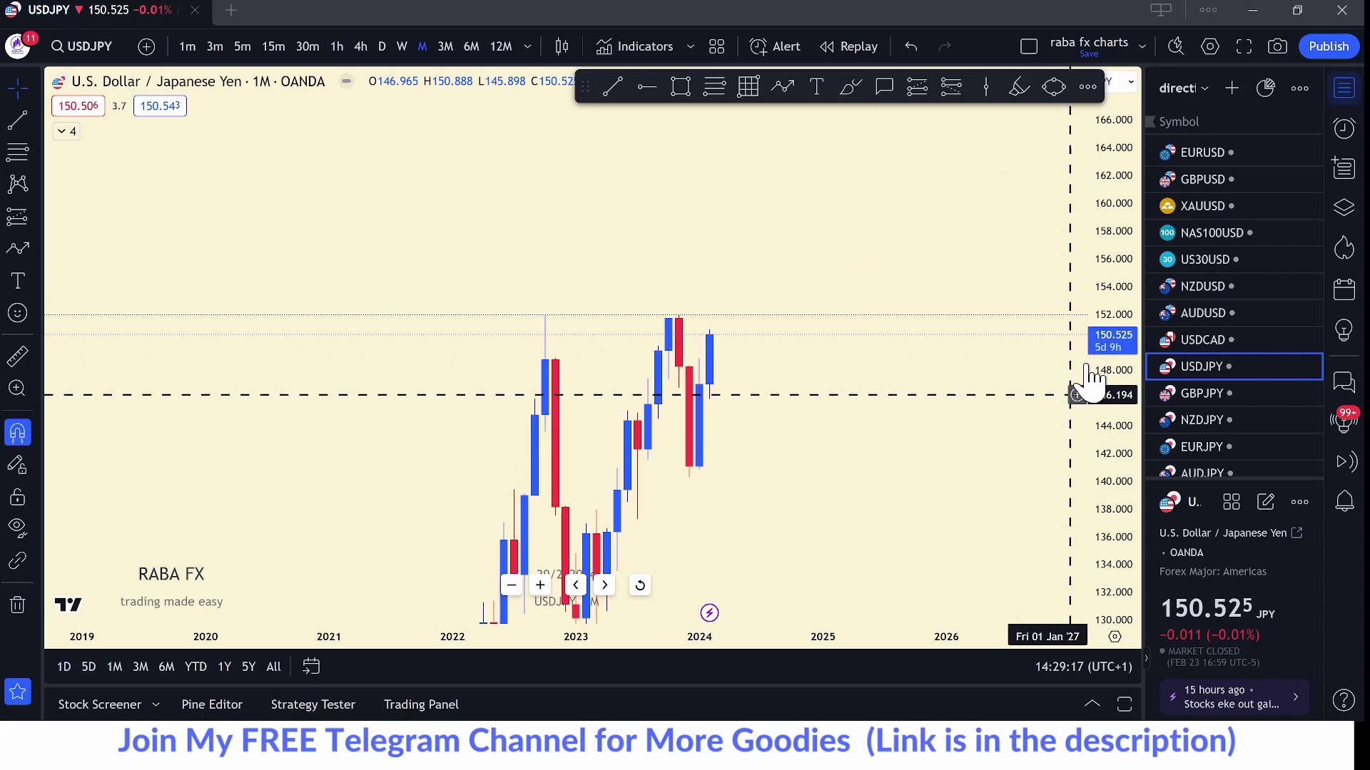
scroll(1124, 347, up, 3)
scroll(807, 355, up, 3)
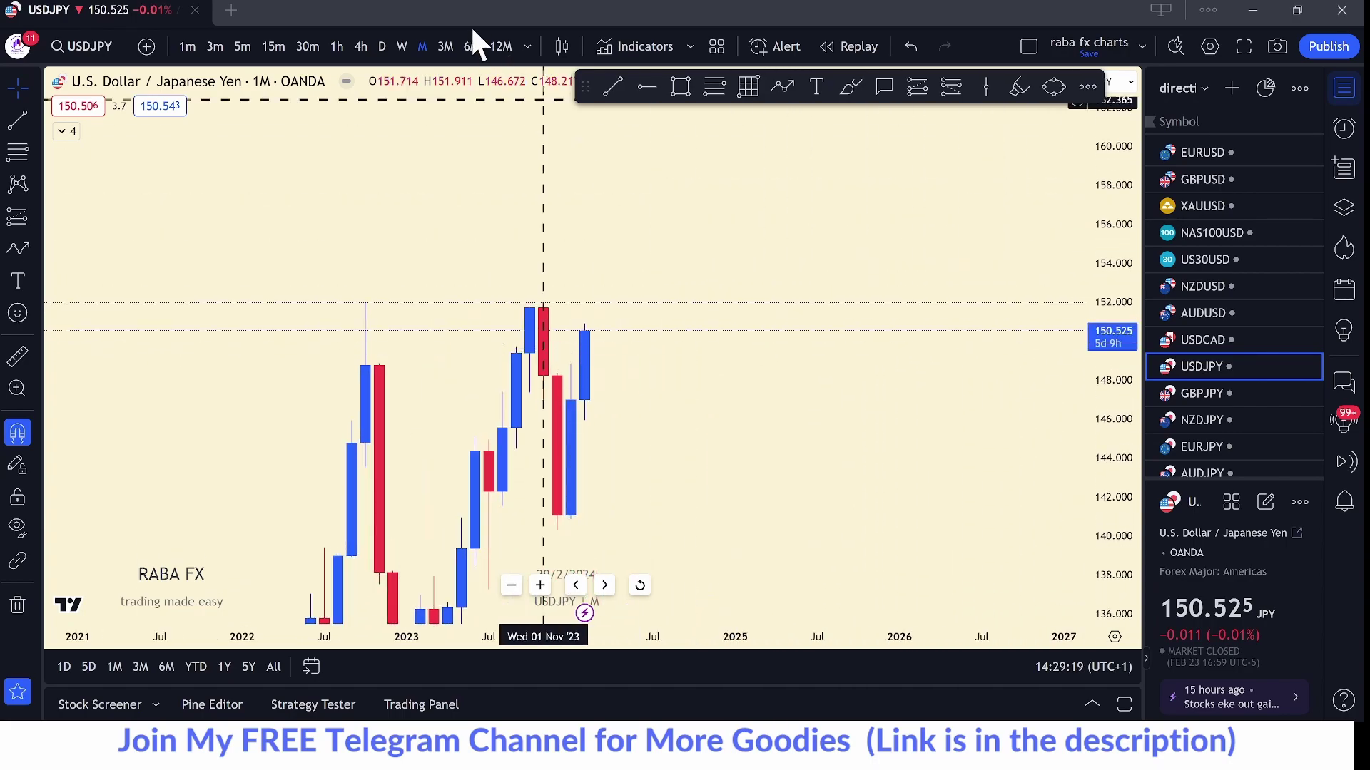
click(403, 47)
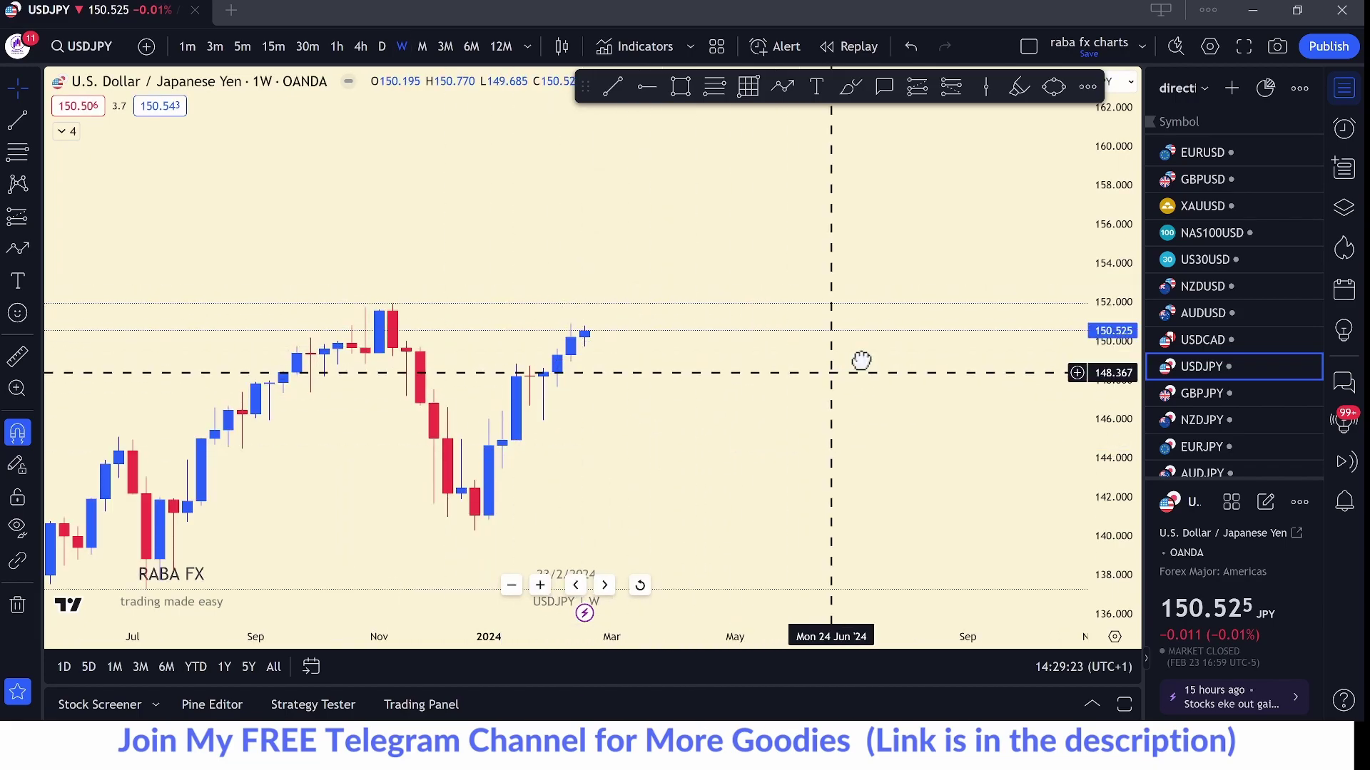
drag(861, 360, 945, 293)
scroll(1128, 377, up, 3)
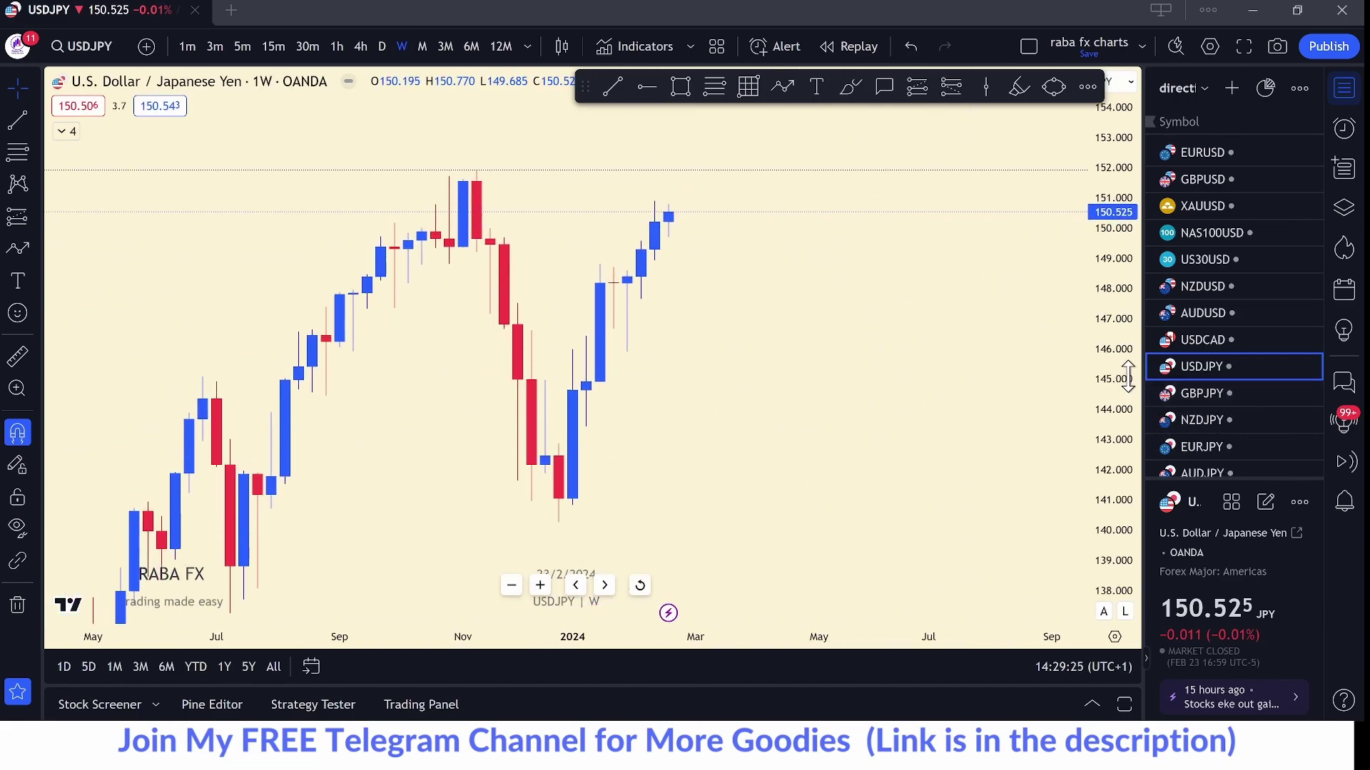
scroll(1127, 377, up, 3)
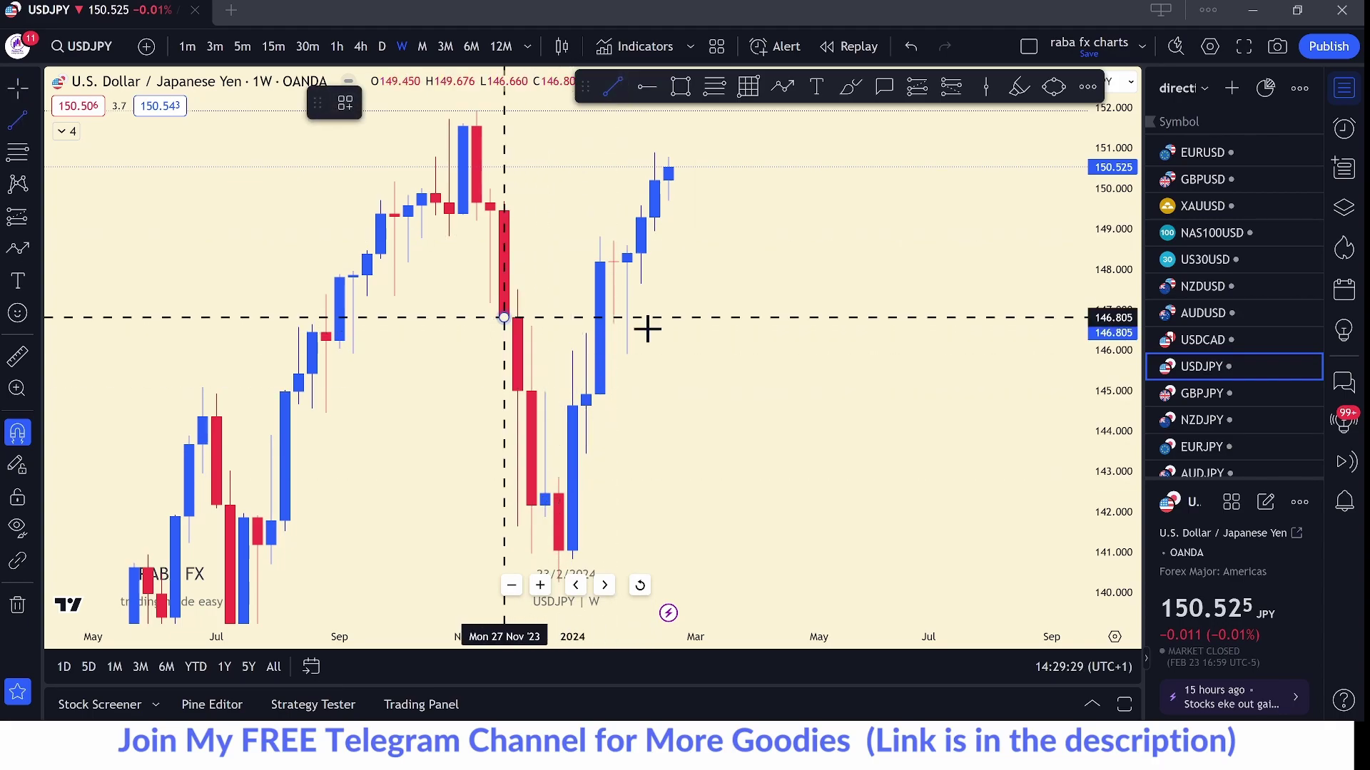
shift+click(765, 319)
click(682, 364)
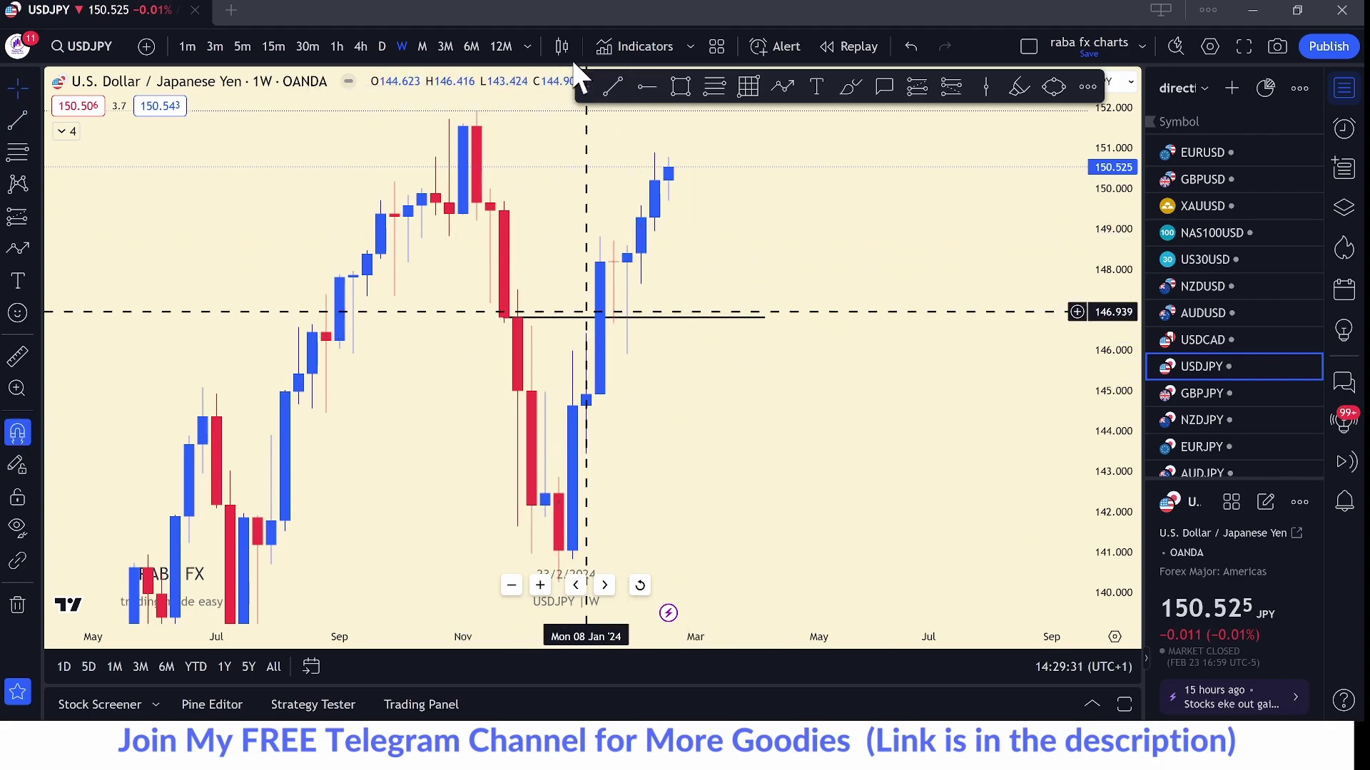
- Draw a horizontal trend line at 151.540 from the 6 November 2023 candle's close to about mid-May 2024
drag(541, 220, 556, 338)
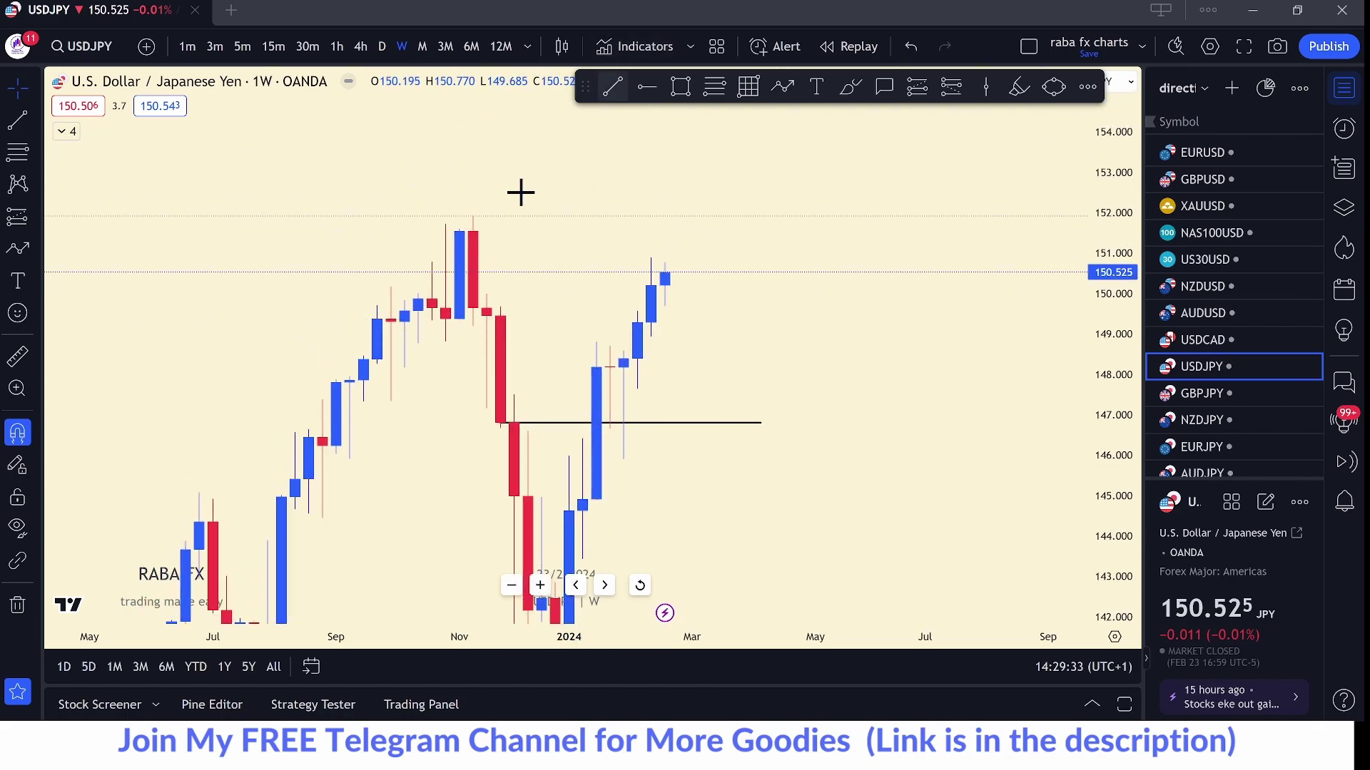
click(612, 87)
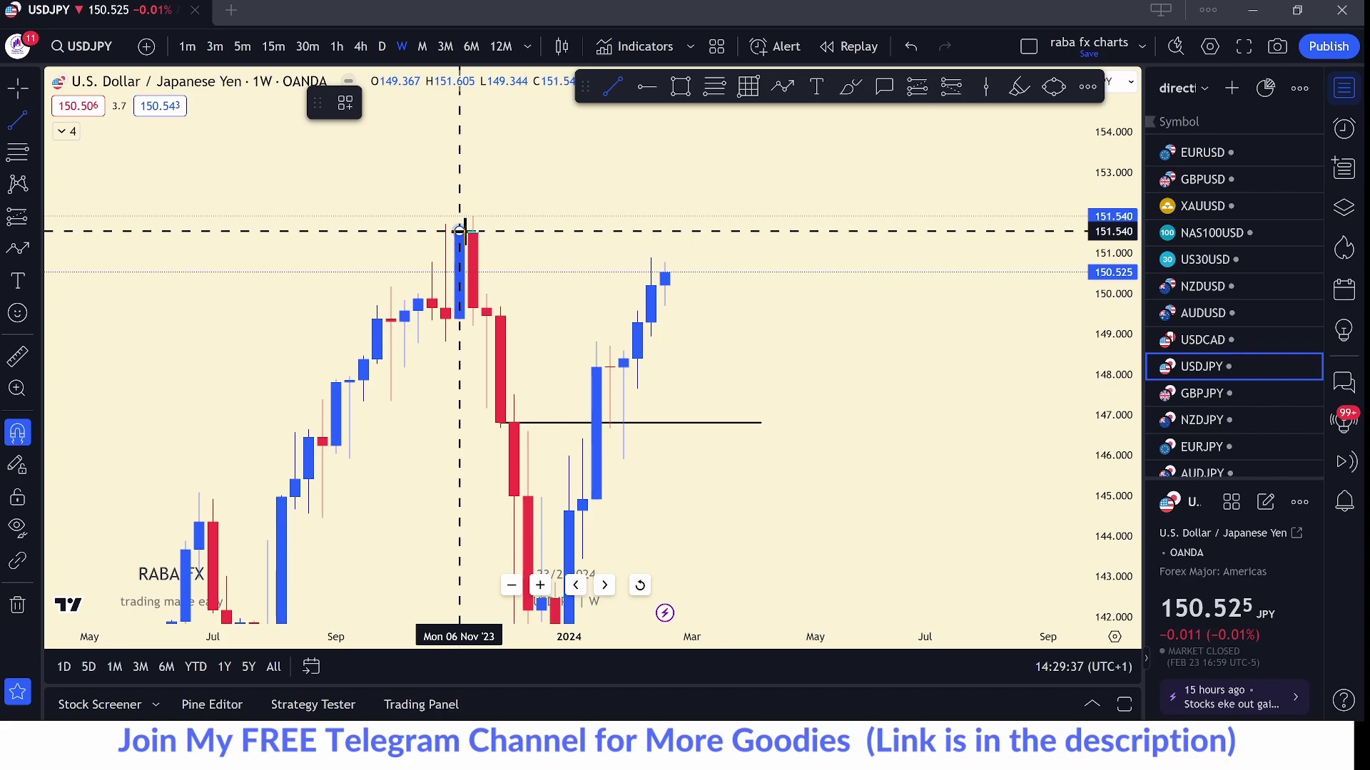
drag(461, 230, 826, 251)
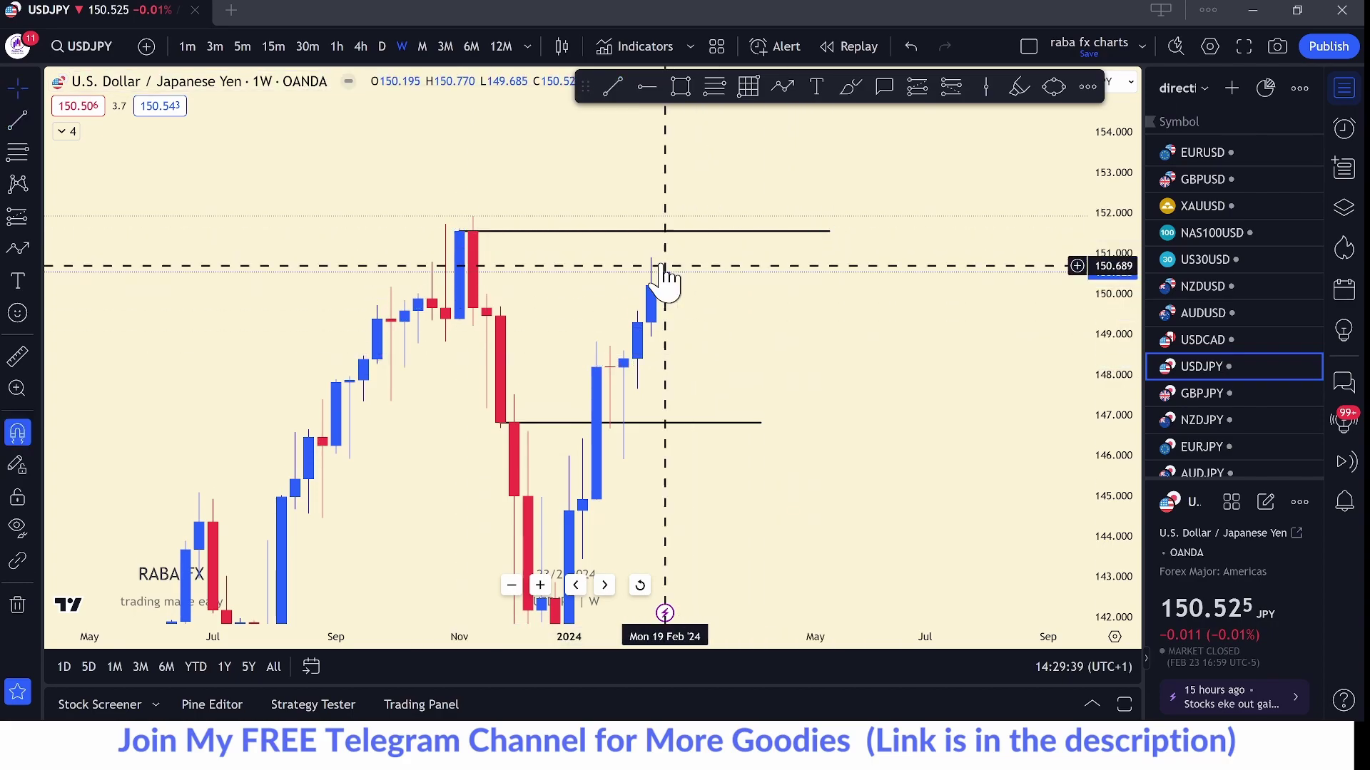
click(681, 230)
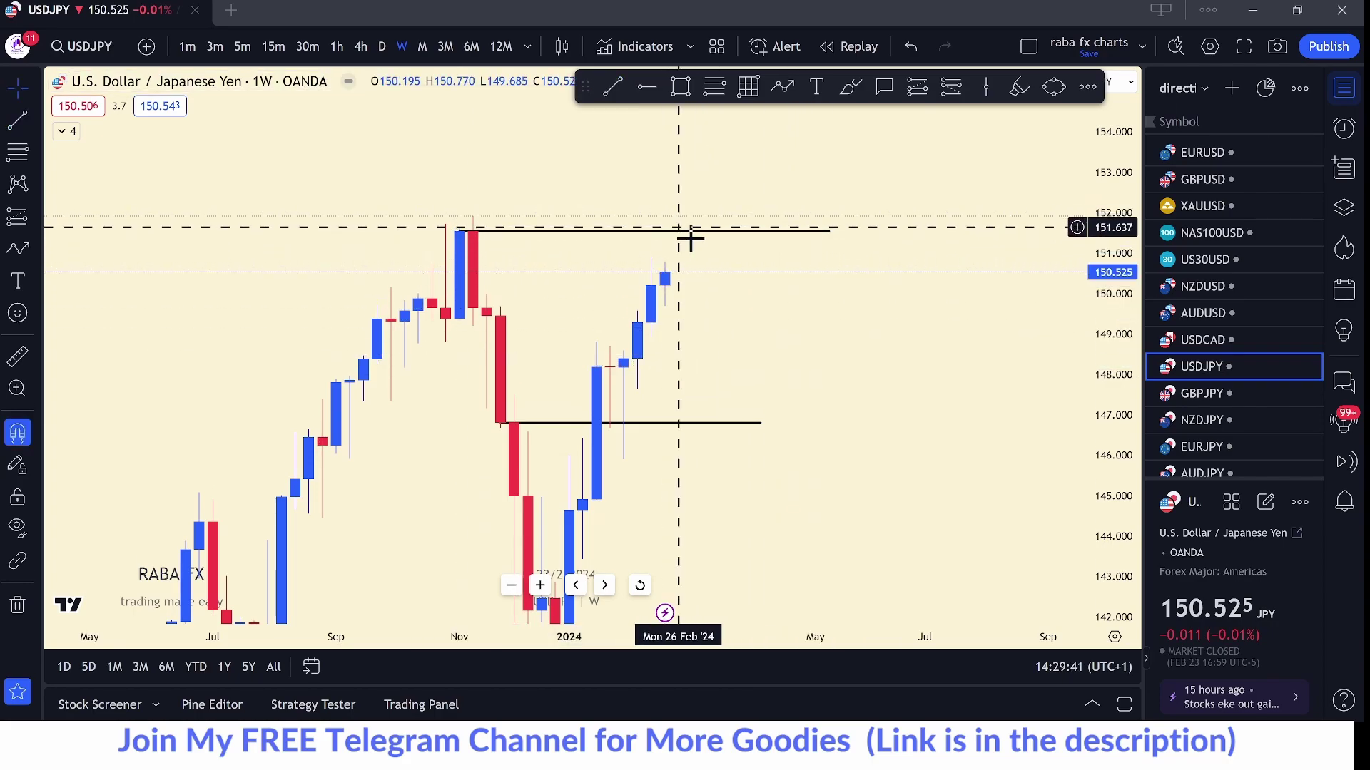
- Draw a horizontal trend line at 148.176 from the 22 January 2024 candle to about mid-April, and switch USDJPY to the daily timeframe
drag(721, 339, 746, 290)
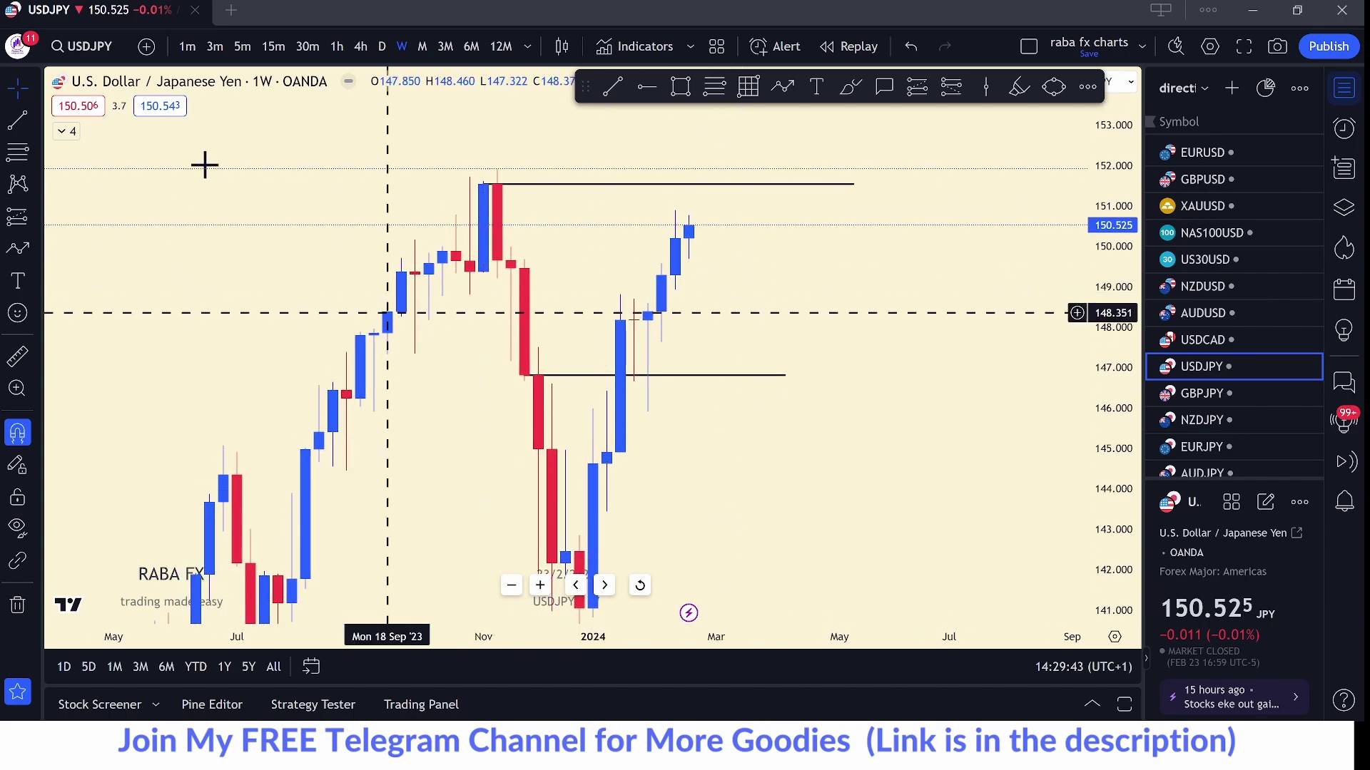
click(634, 320)
click(799, 320)
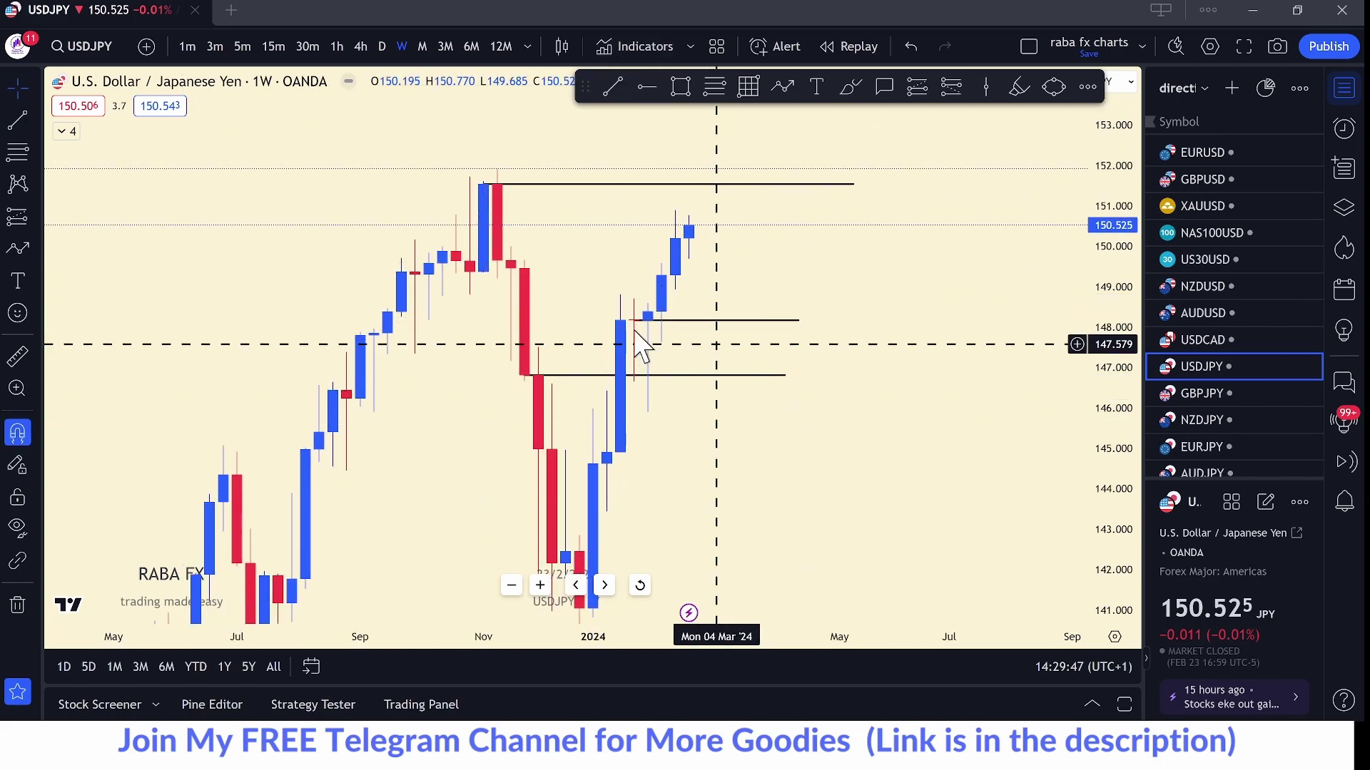
click(383, 48)
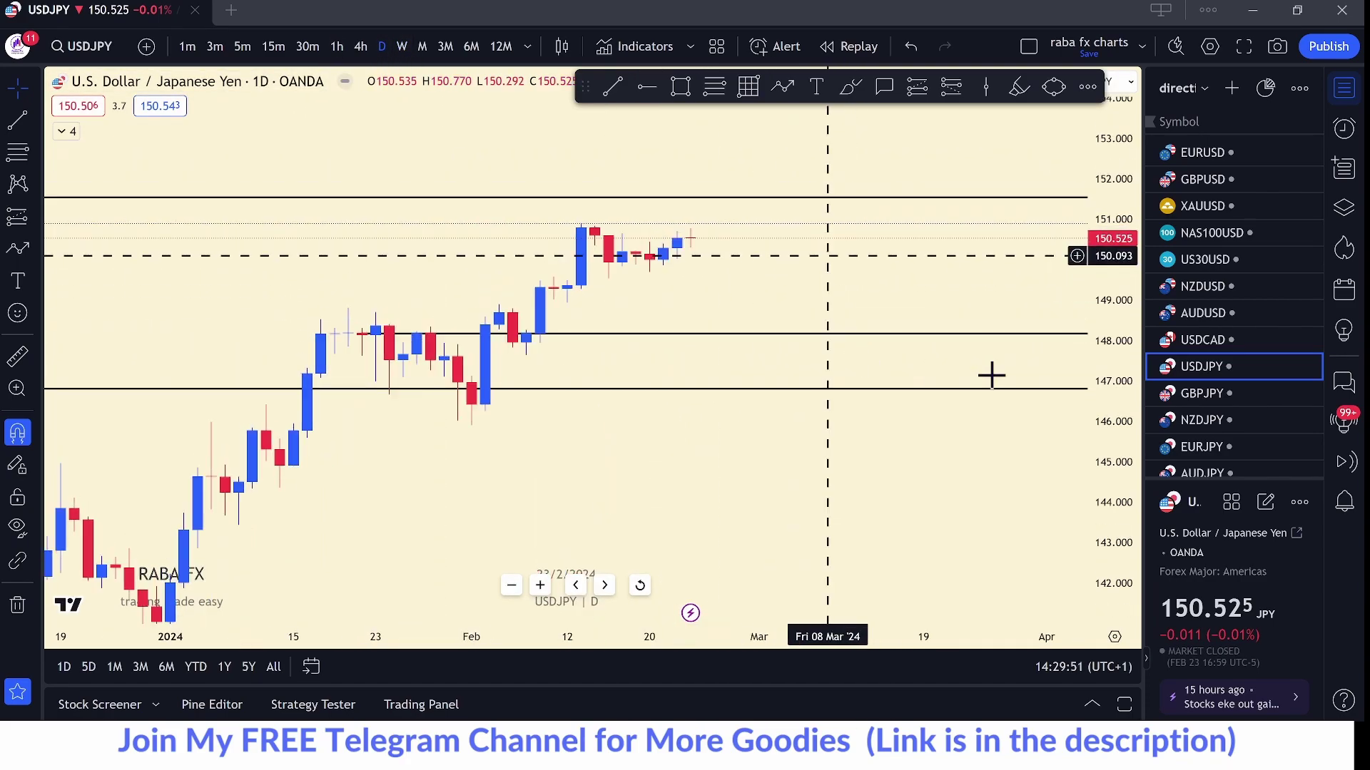
- Draw a thin green zone on the USDJPY daily chart between 149.951 and about 149.998, from 20 February to 19 March 2024
drag(992, 375, 1013, 473)
scroll(1131, 335, up, 9)
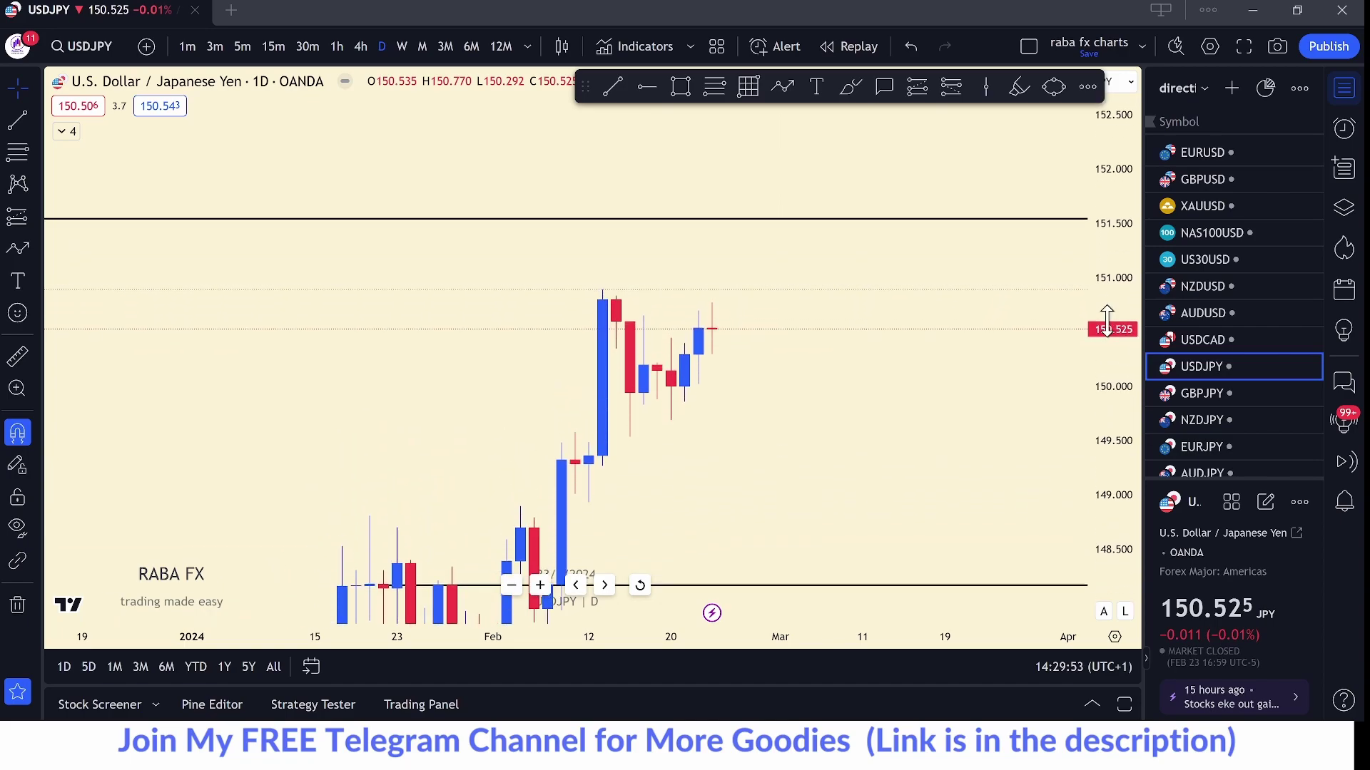
scroll(1107, 321, up, 3)
drag(874, 371, 859, 296)
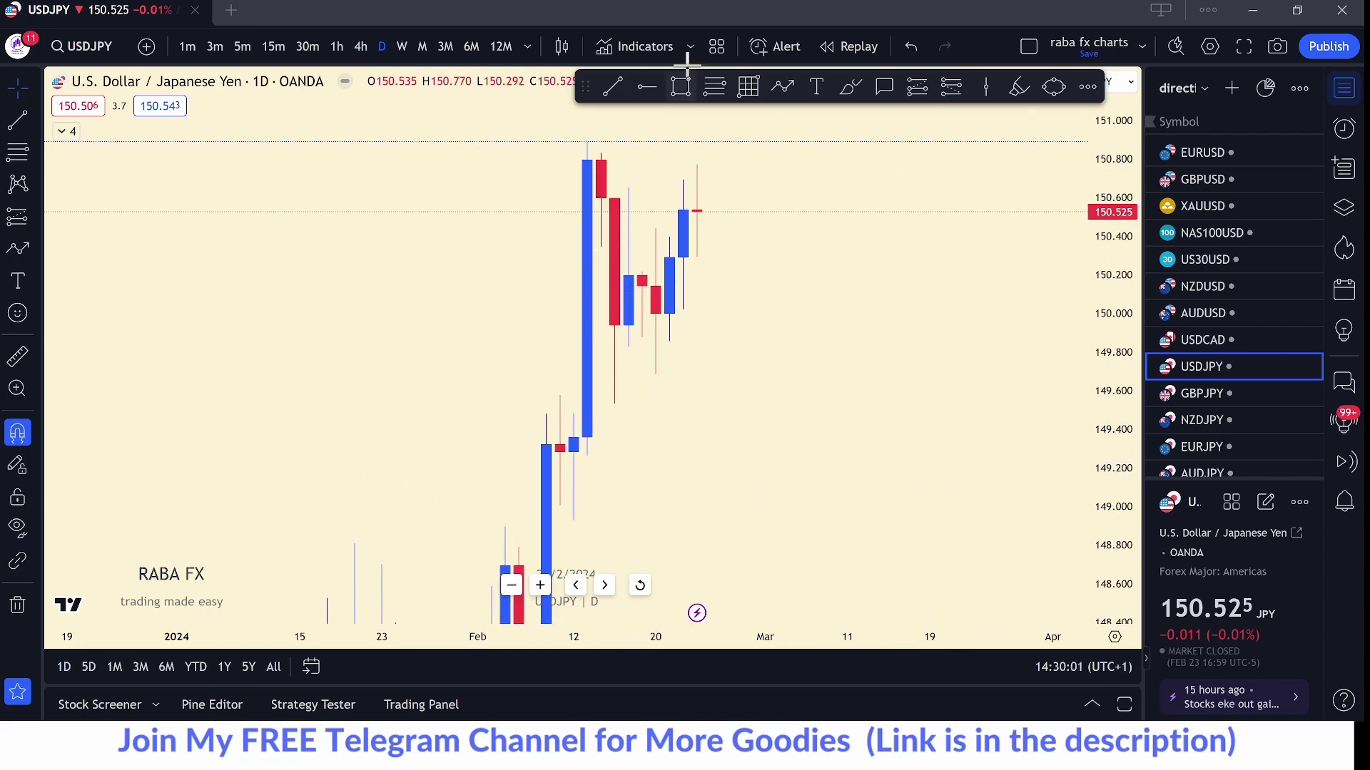
click(680, 87)
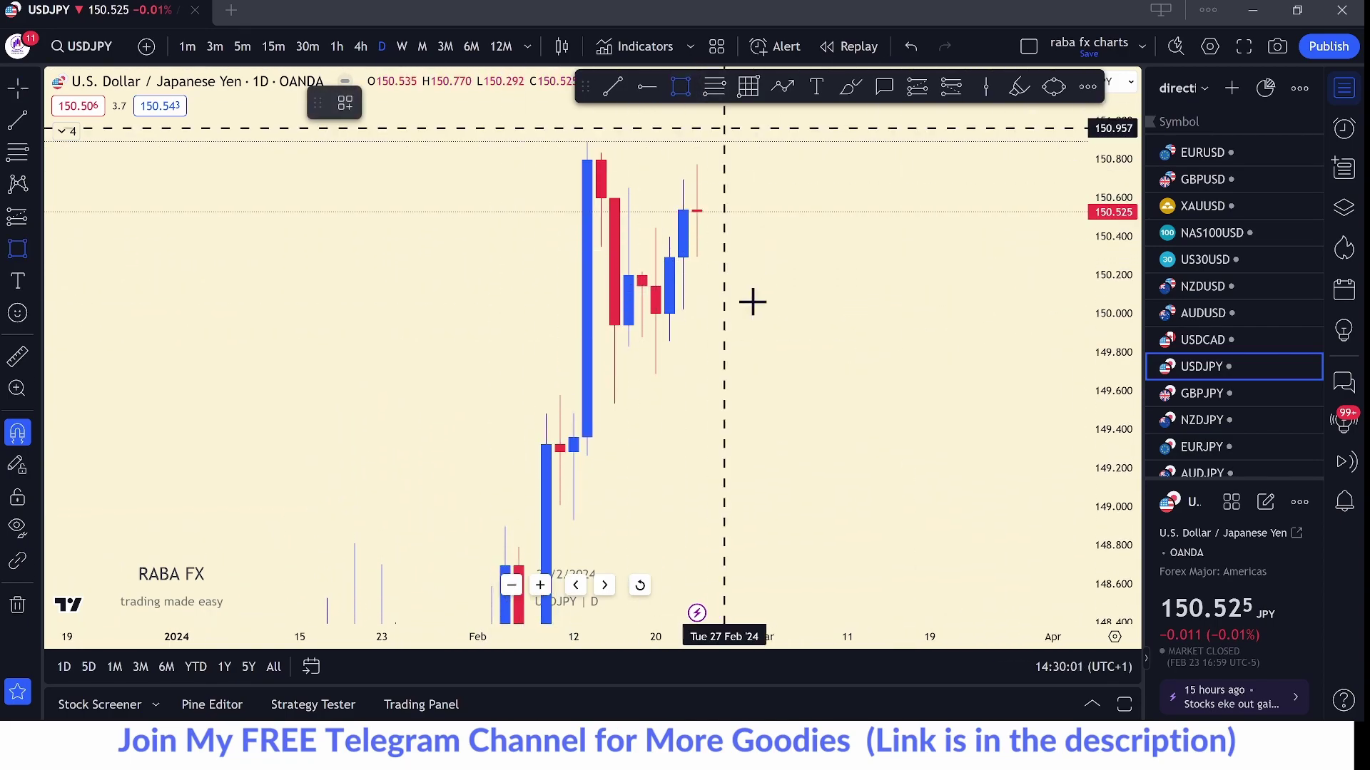
click(655, 314)
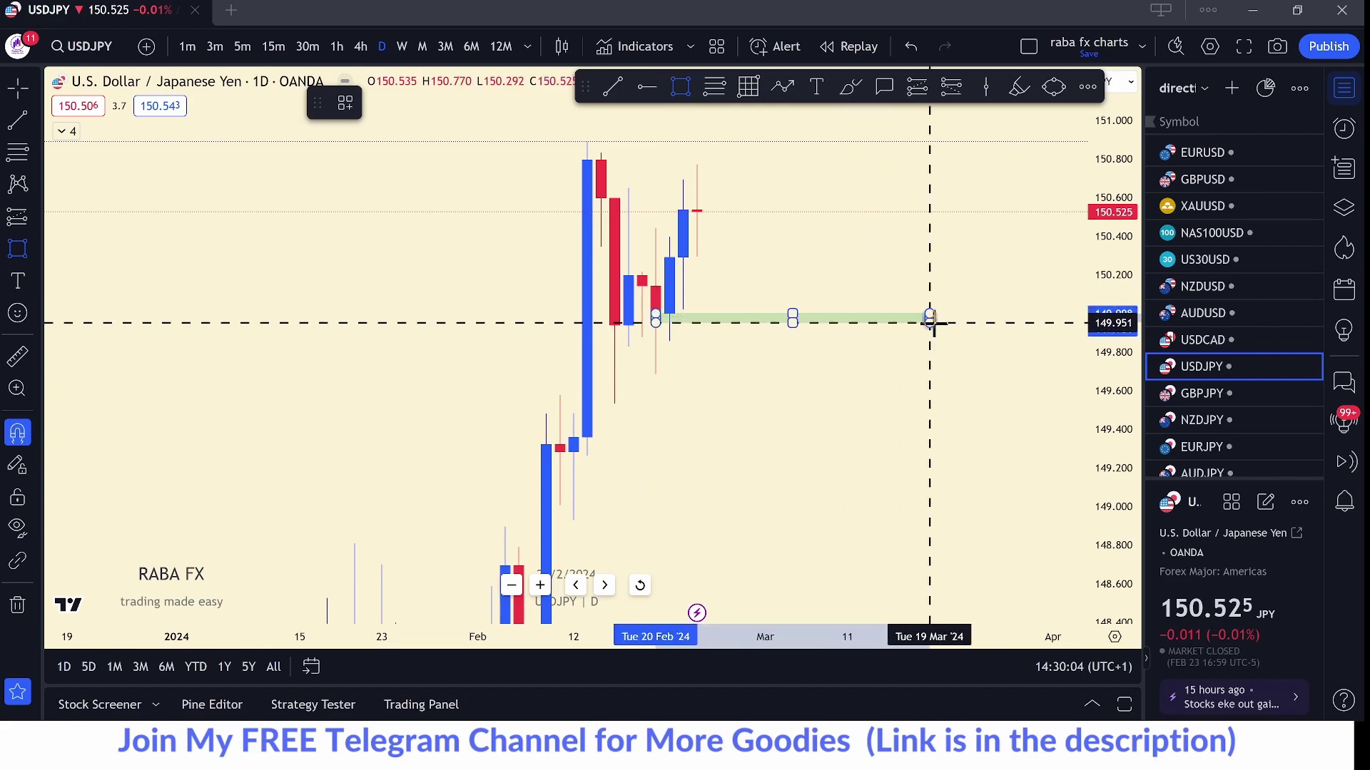
click(930, 323)
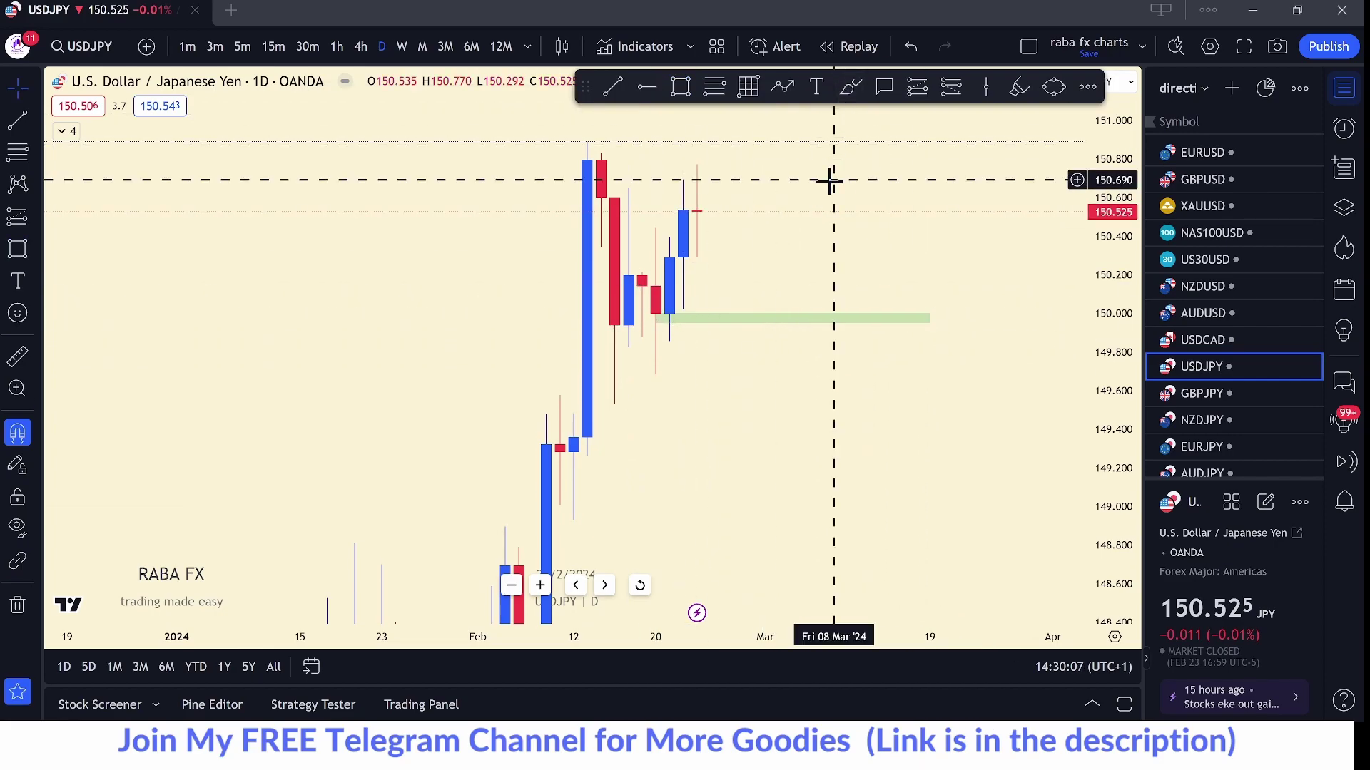
- Draw horizontal trend lines at 150.290 from 21 February to about 7 March and at about 150.79 from 13 February to about 13 March 2024
drag(831, 289, 825, 393)
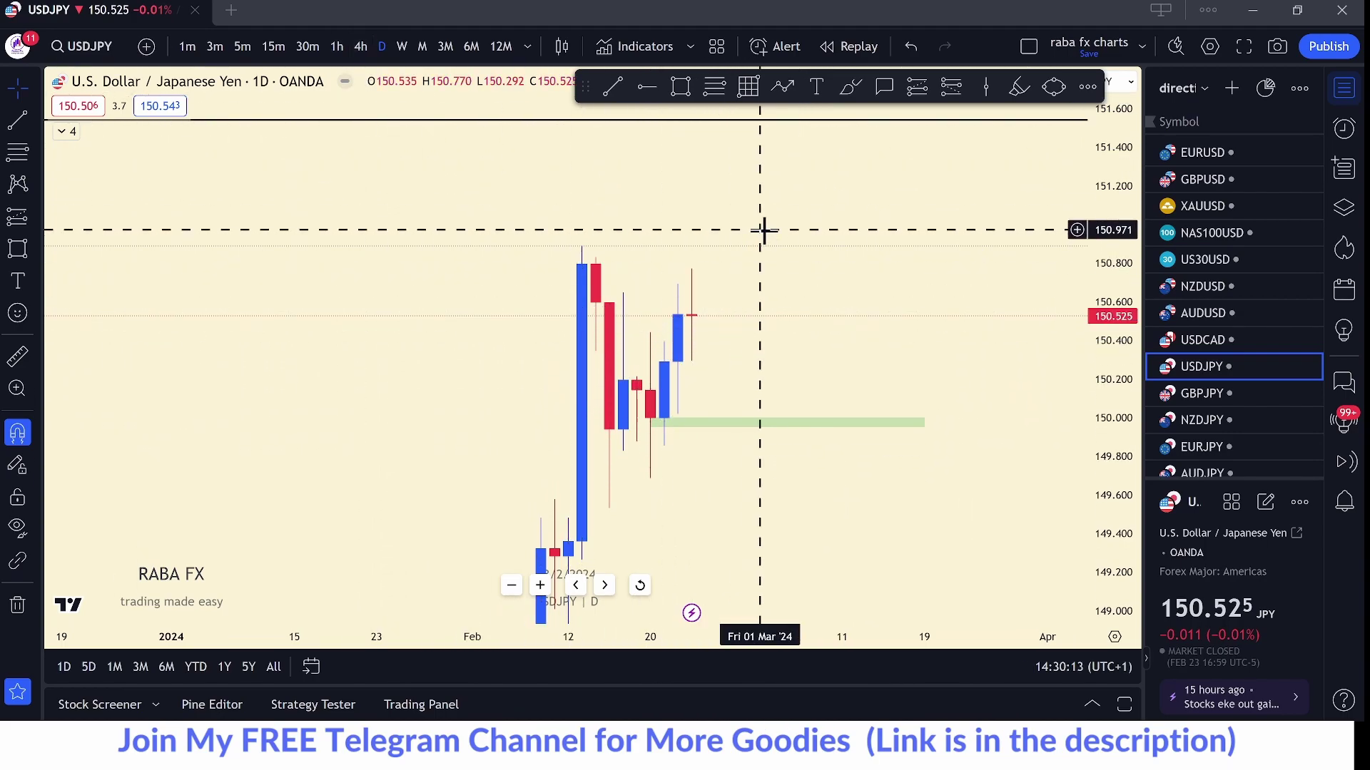
click(613, 89)
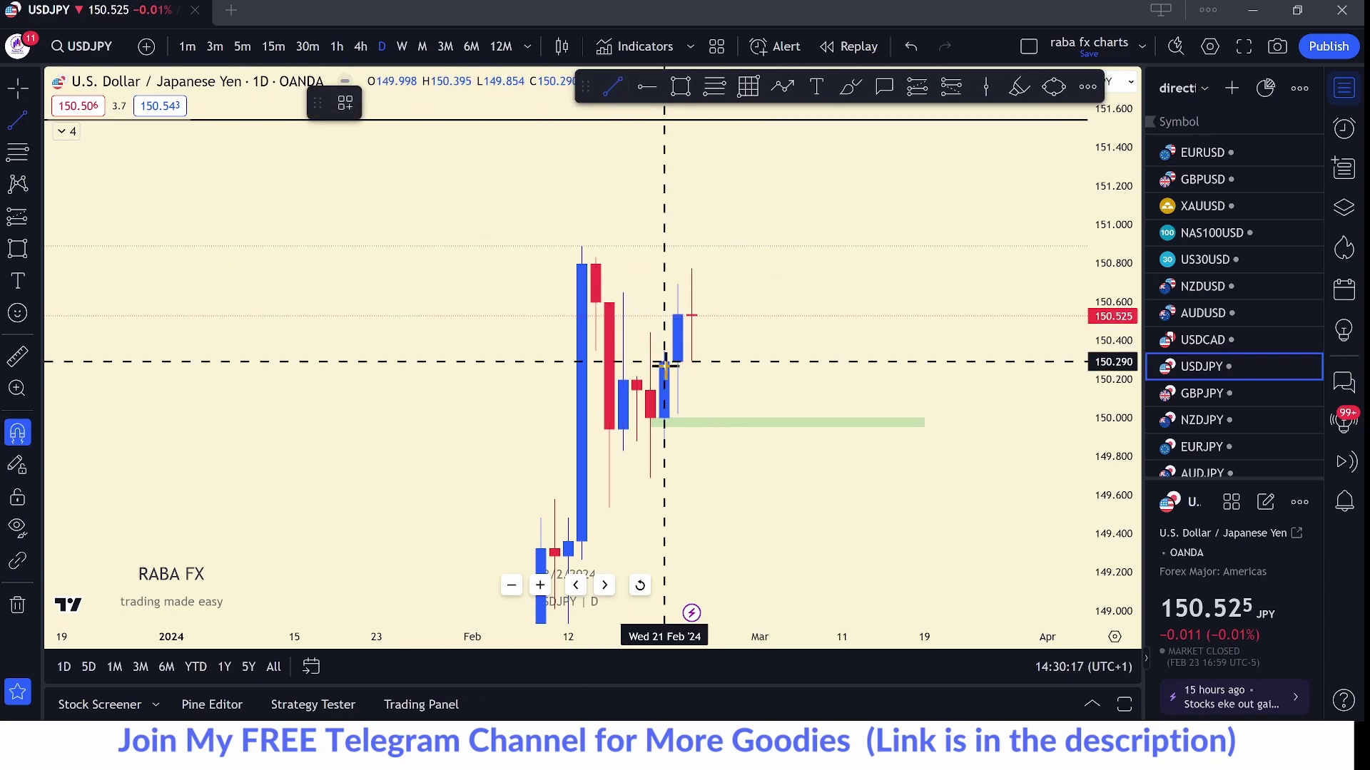
drag(663, 363, 816, 362)
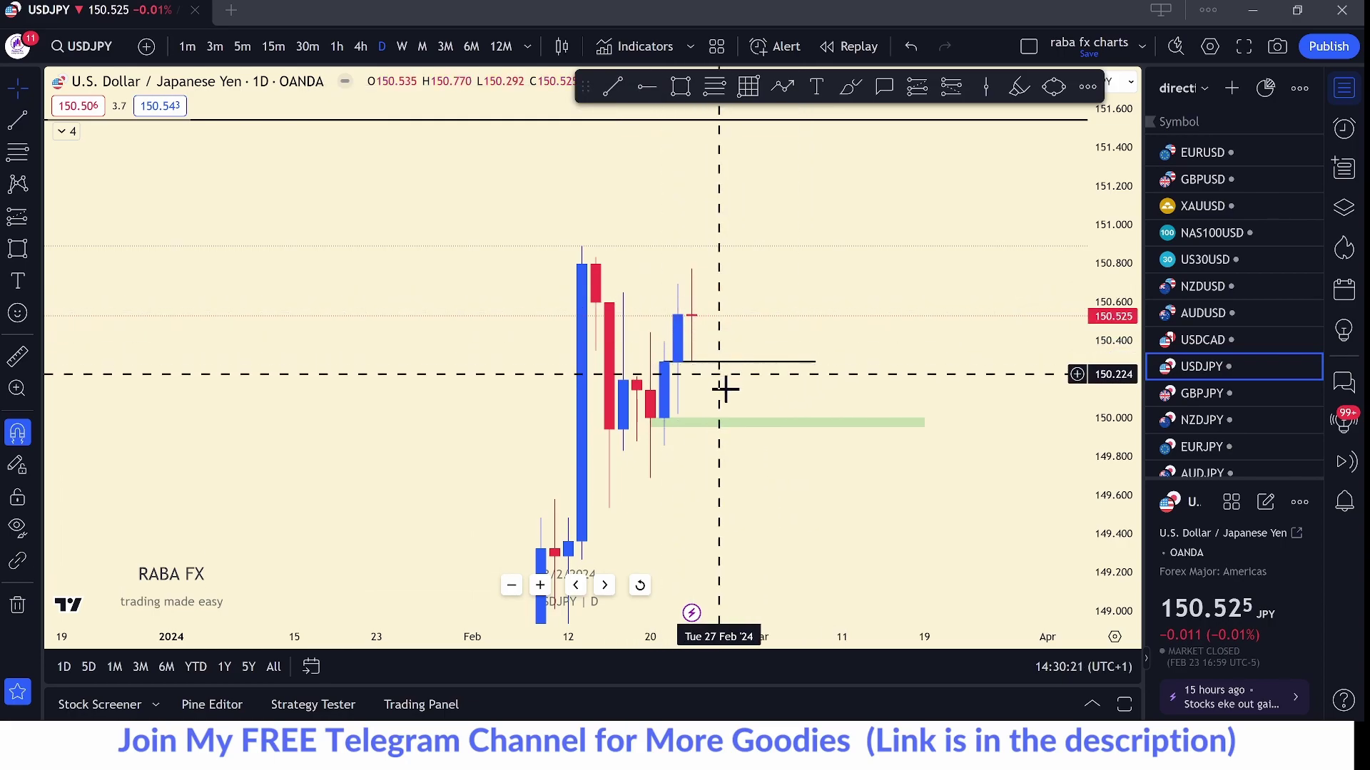
click(613, 87)
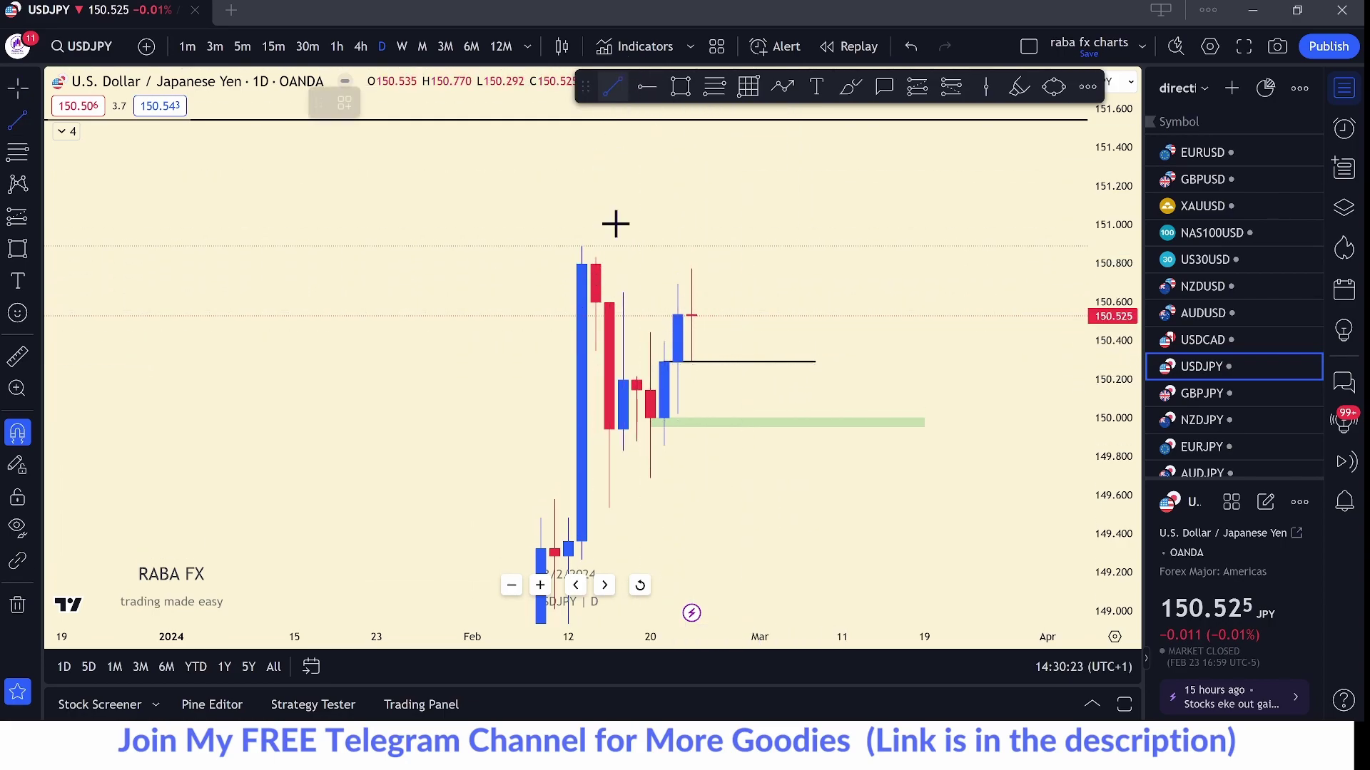
drag(581, 265, 869, 265)
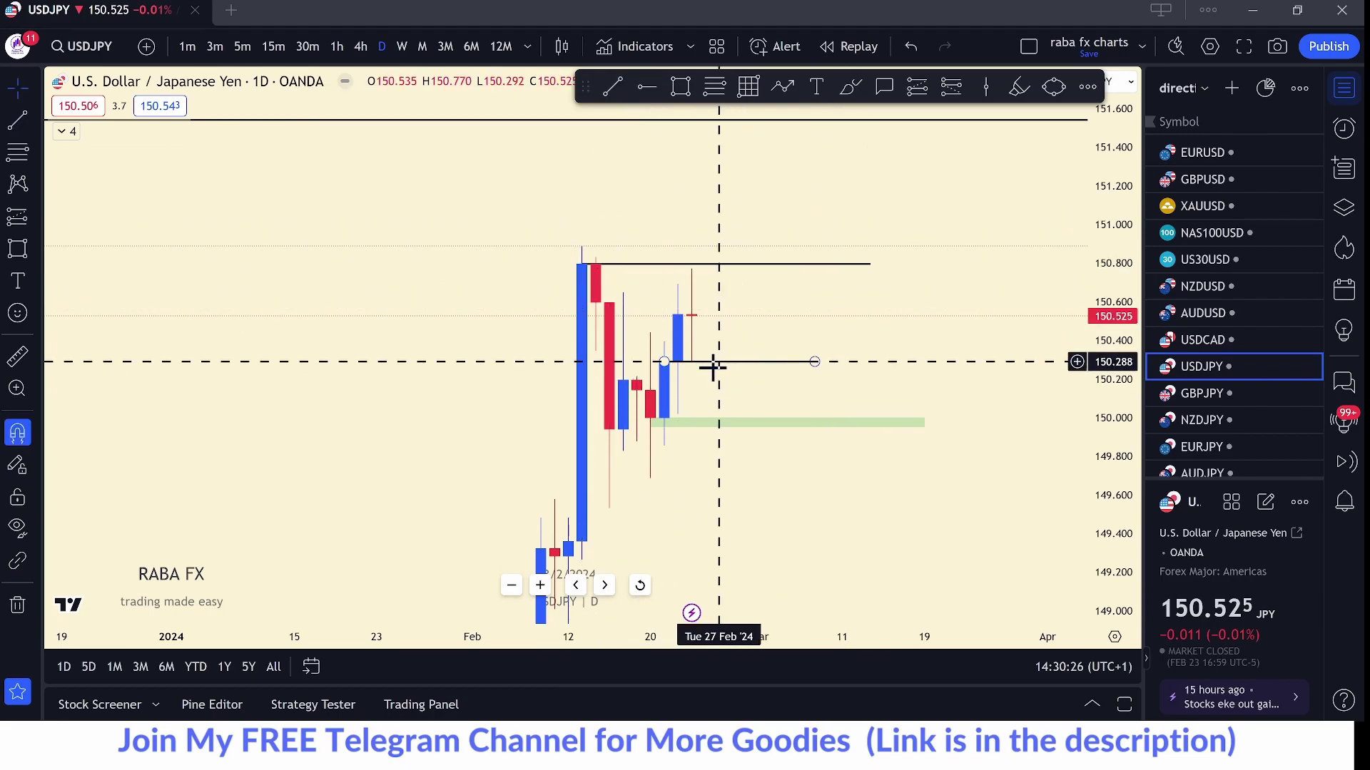
- Draw a horizontal trend line at 150.535 from the 22 February candle's close to about 11 March 2024
click(612, 87)
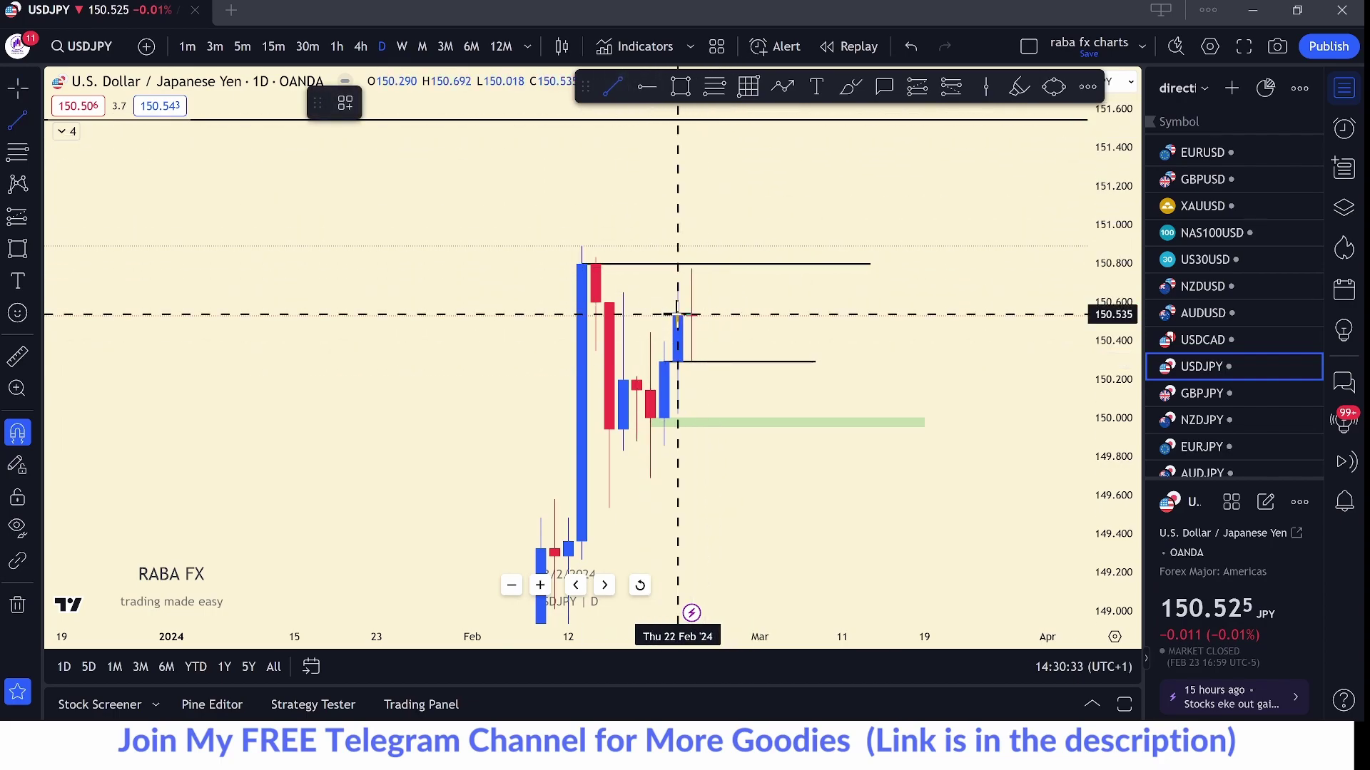
click(845, 313)
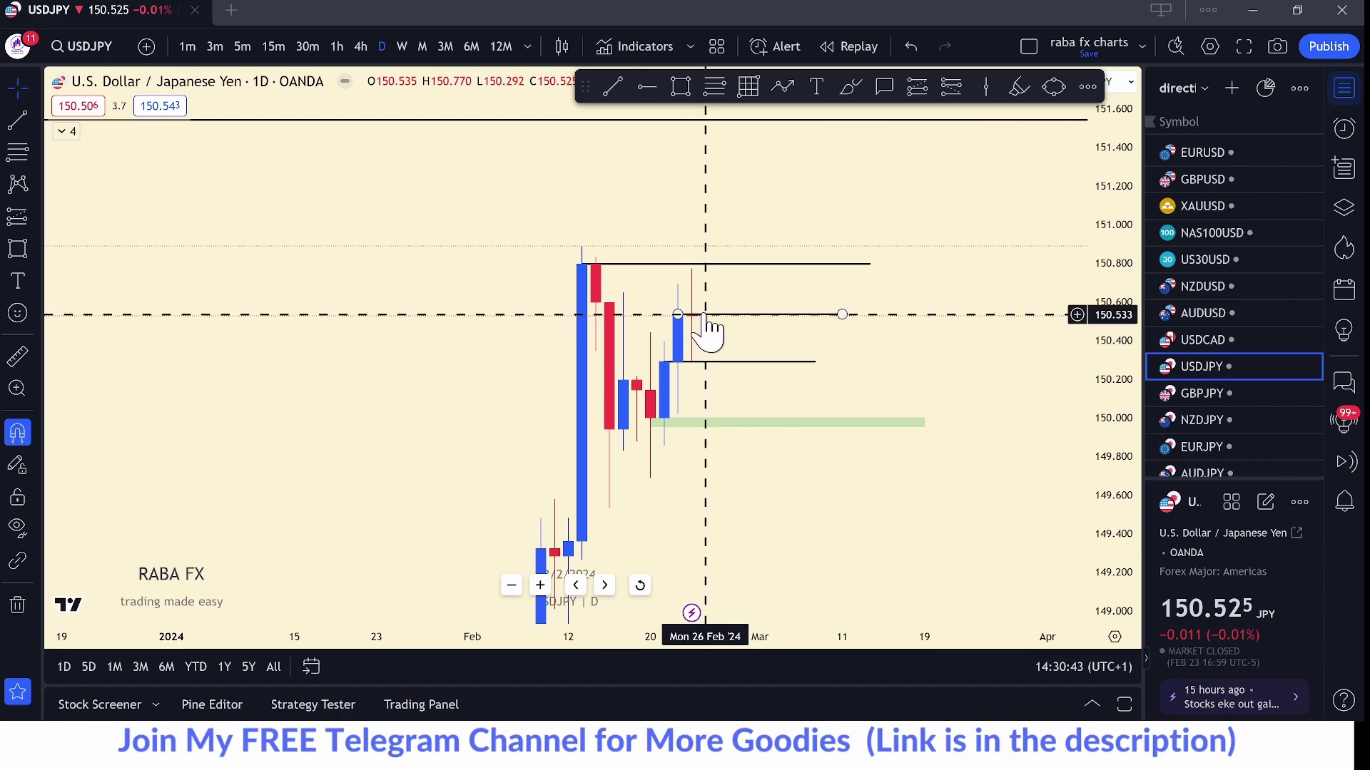
click(744, 312)
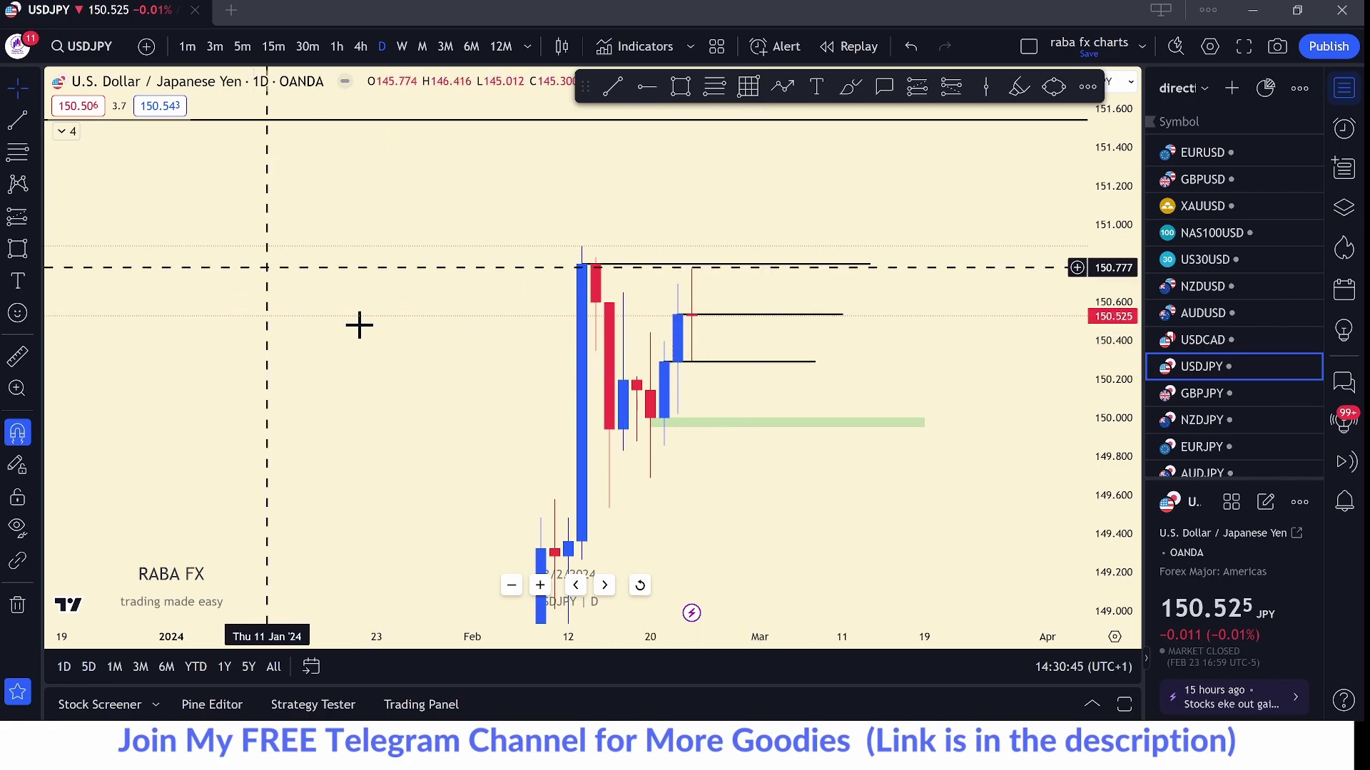
scroll(614, 321, down, 4)
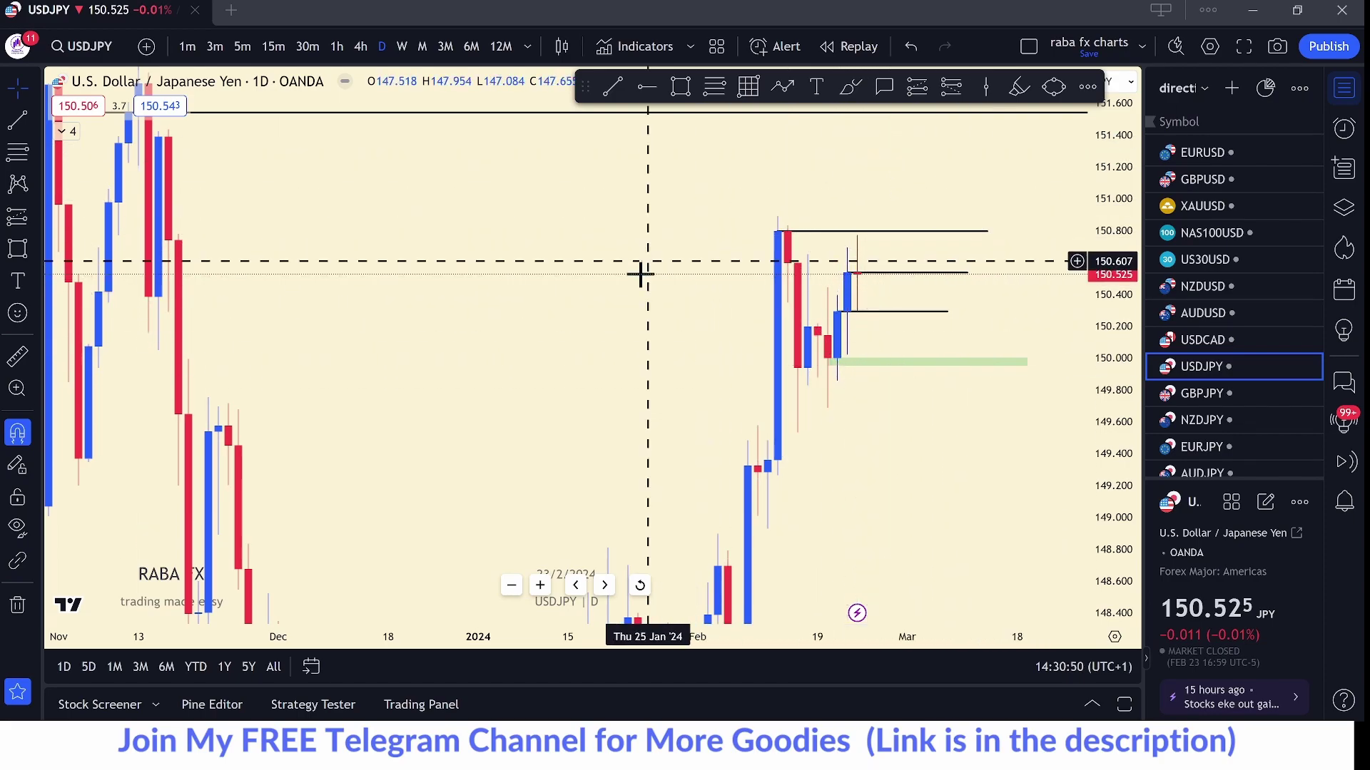
drag(637, 276, 578, 289)
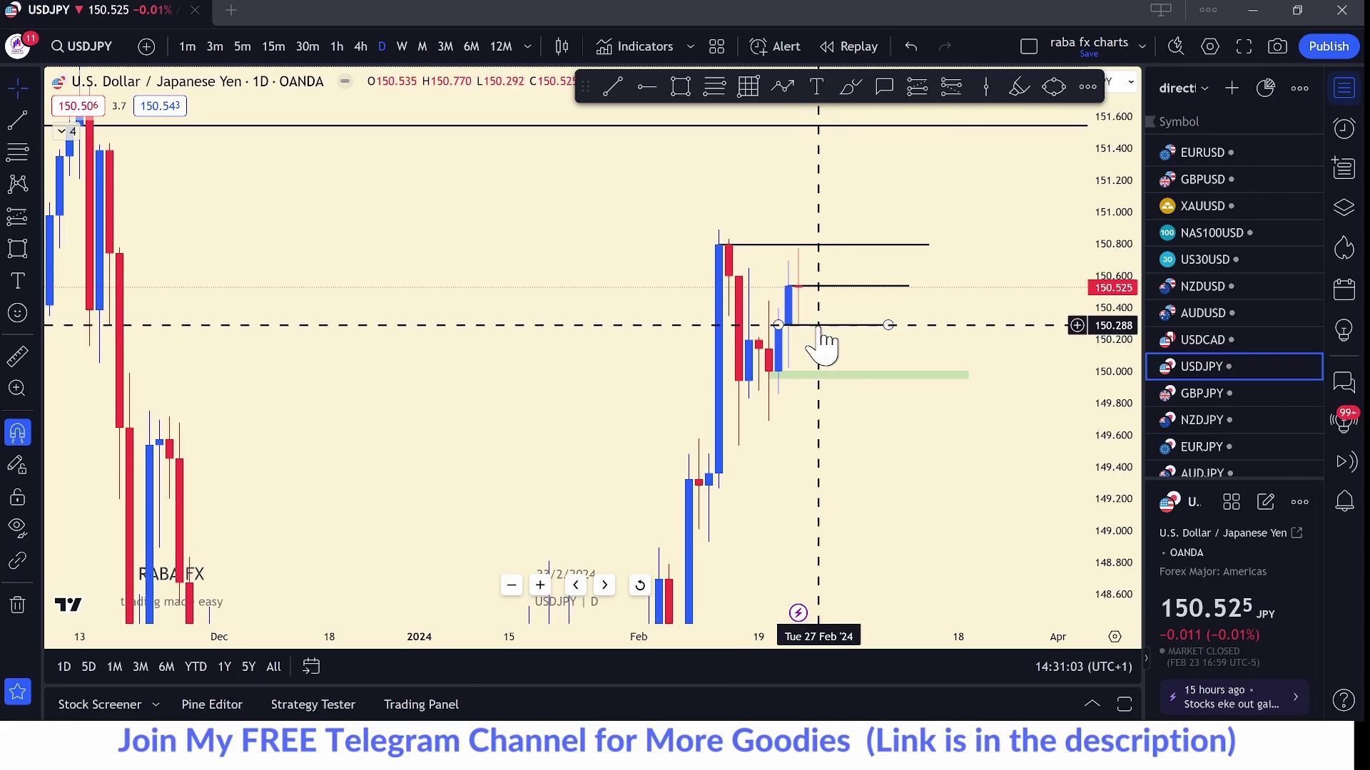
- Open NAS100USD on the monthly timeframe and delete the old level lines between about 16800 and 18000
click(1202, 232)
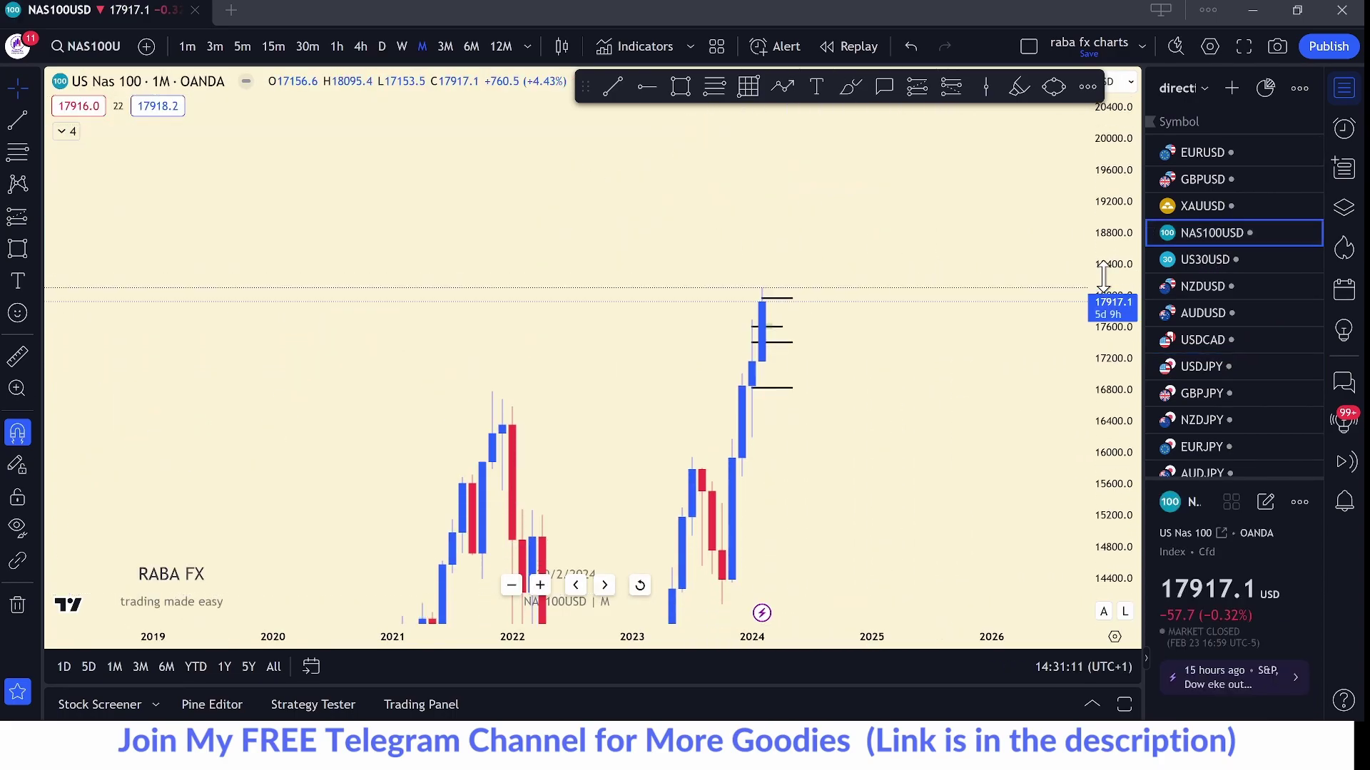
drag(1103, 283, 1096, 297)
drag(903, 514, 614, 229)
click(582, 105)
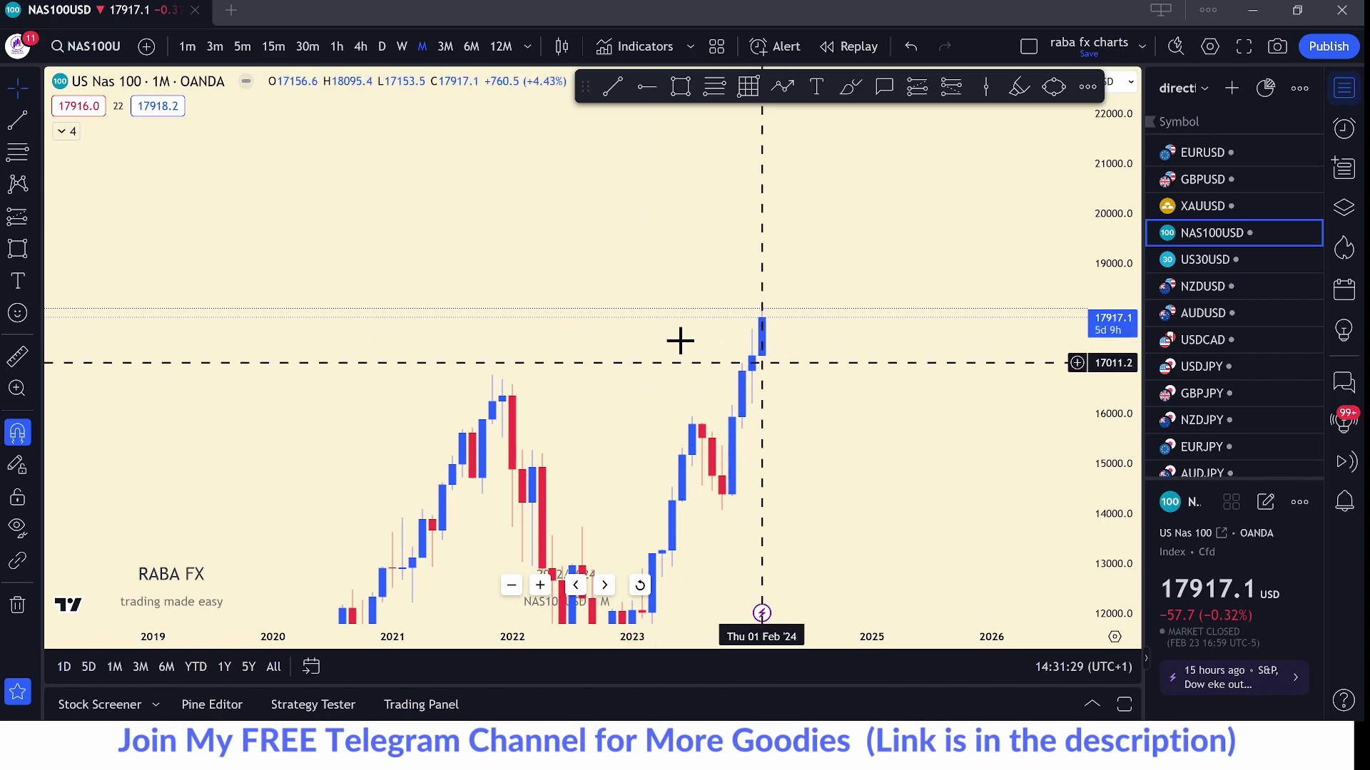
- Switch NAS100USD to the weekly timeframe and draw a horizontal trend line at 17397.6 from 22 January to 15 April 2024
click(401, 46)
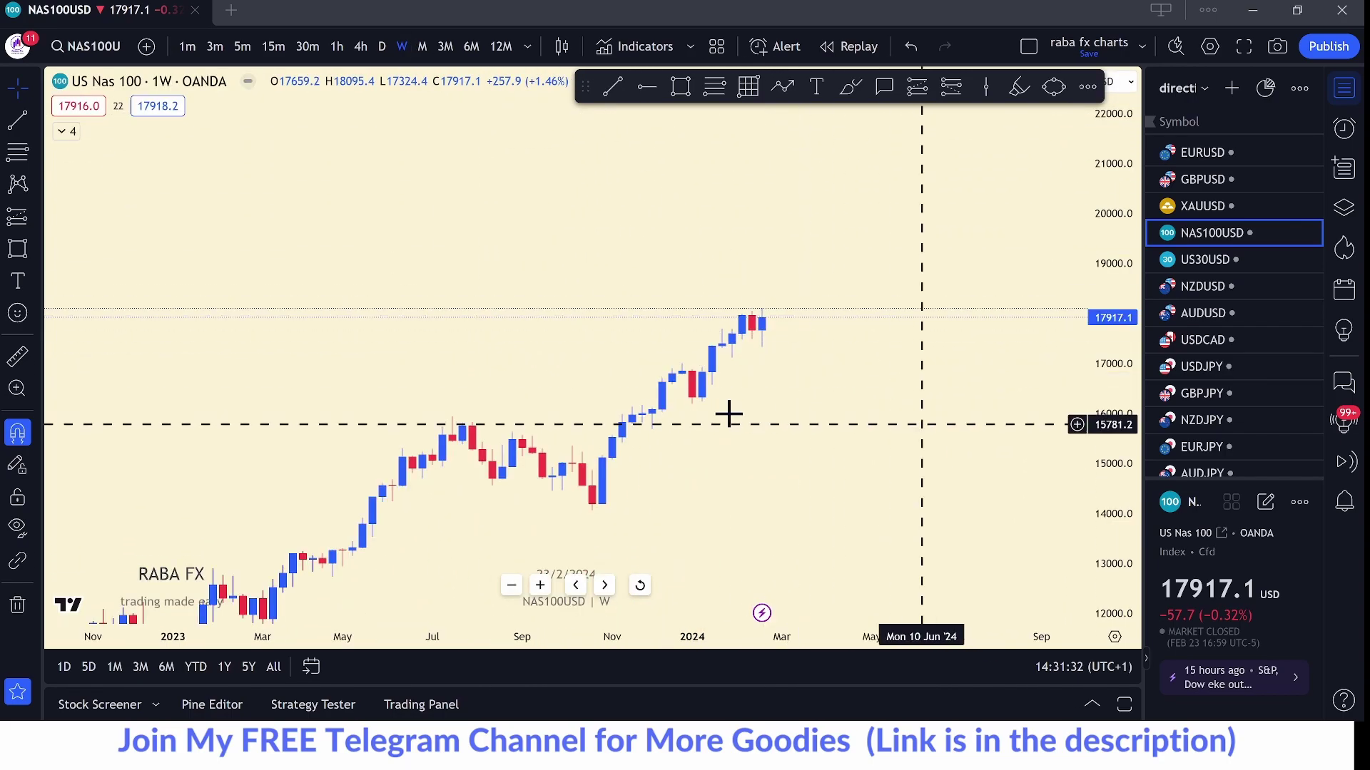
drag(1111, 432, 1111, 403)
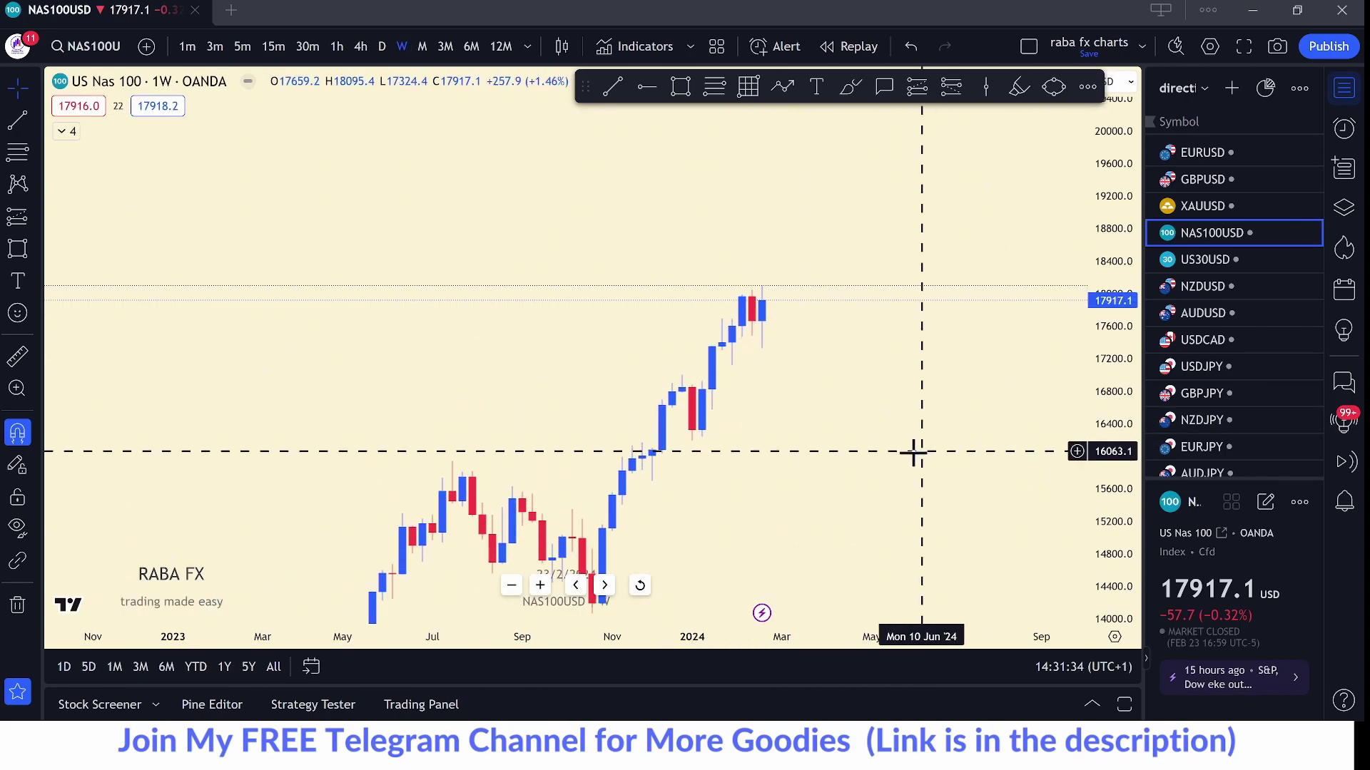
scroll(1113, 420, up, 2)
scroll(1025, 432, down, 3)
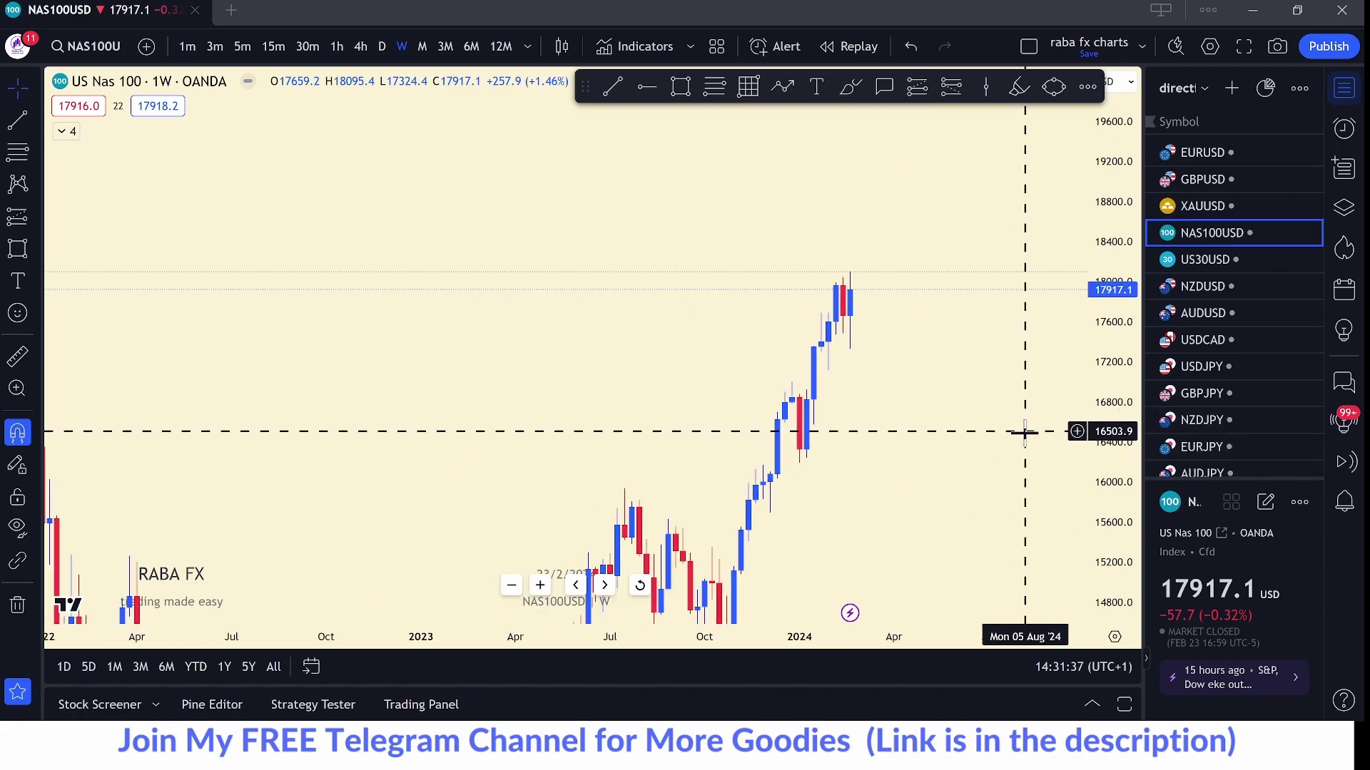
scroll(995, 396, up, 4)
scroll(1113, 387, up, 2)
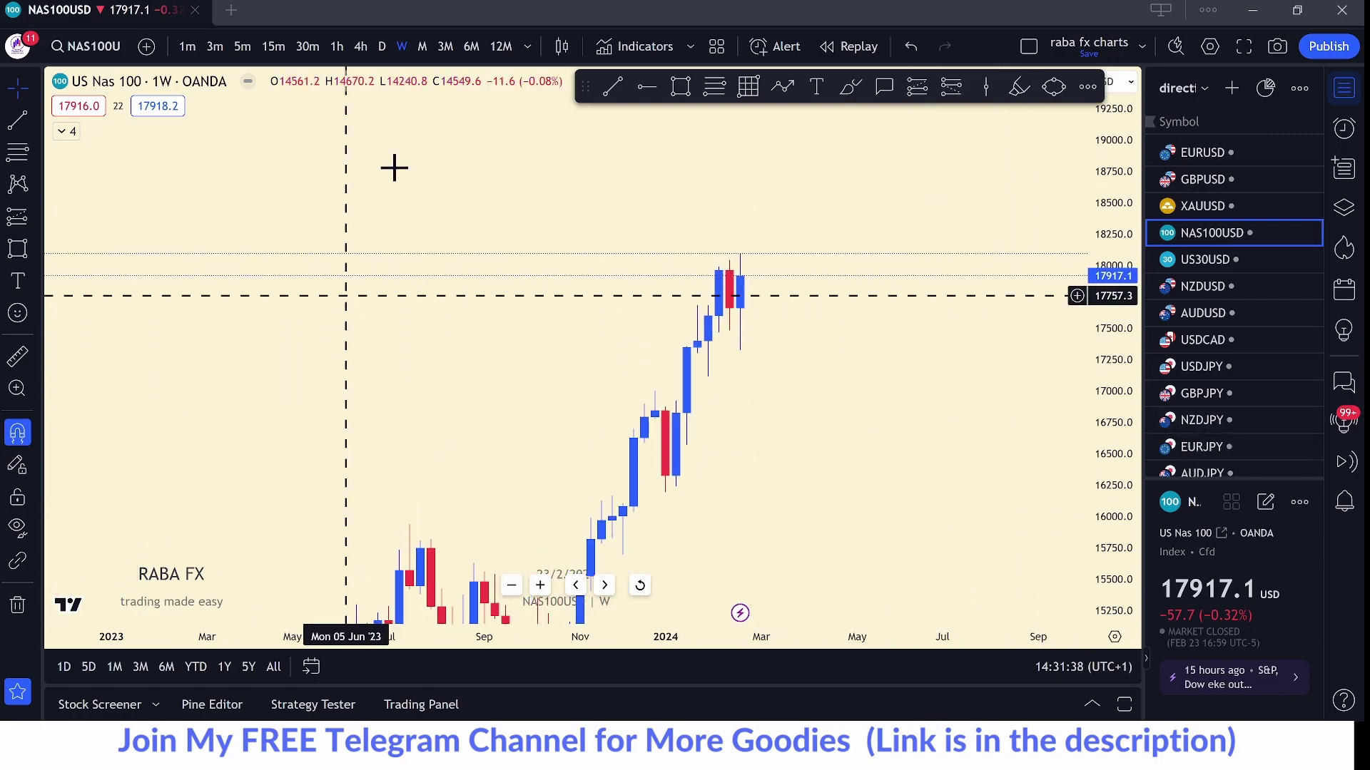
click(613, 89)
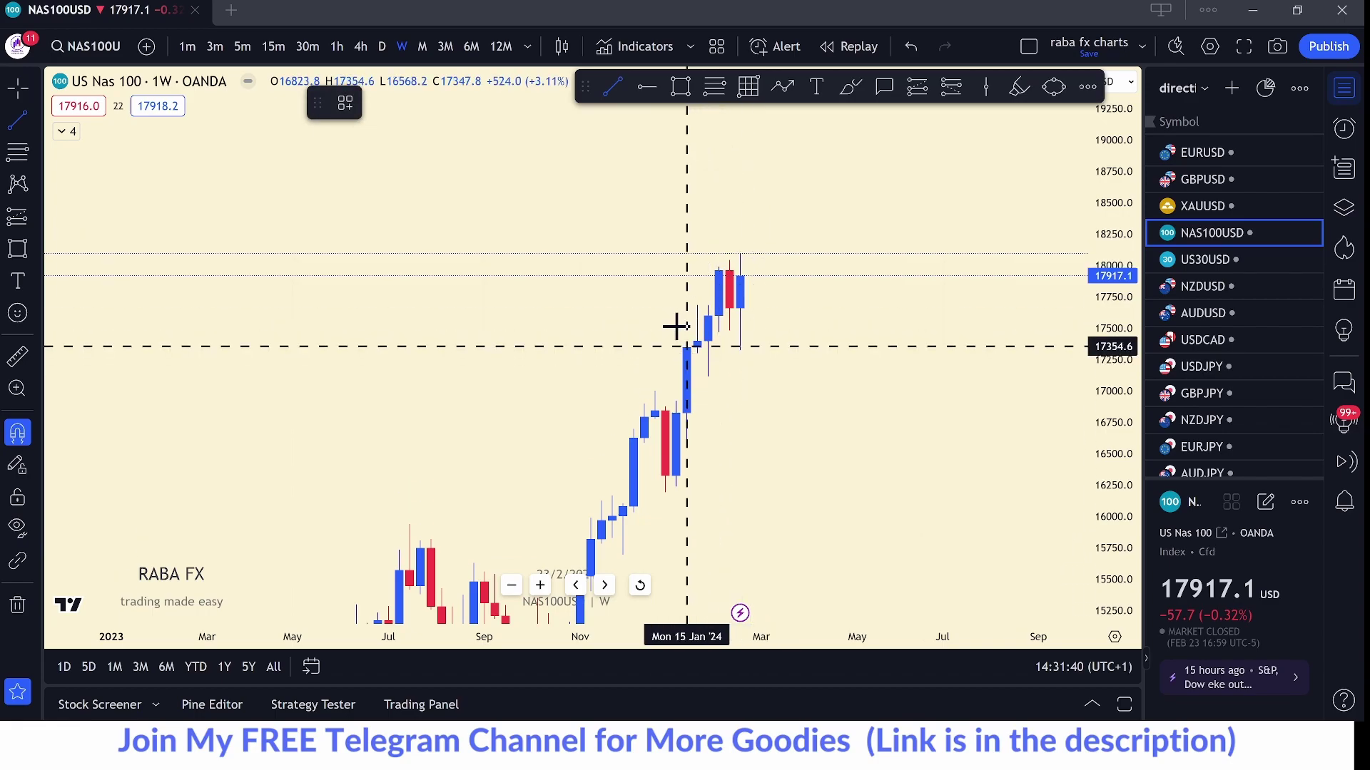
click(707, 341)
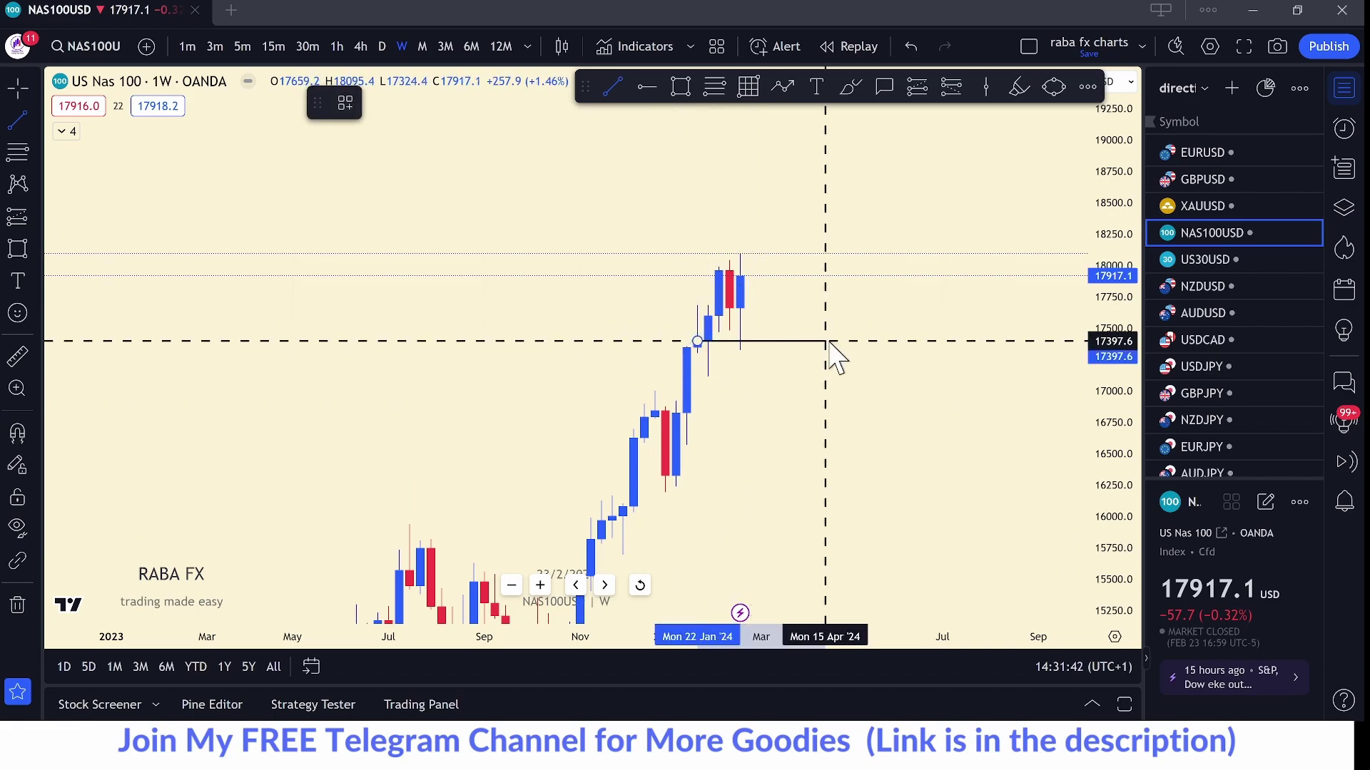
click(826, 341)
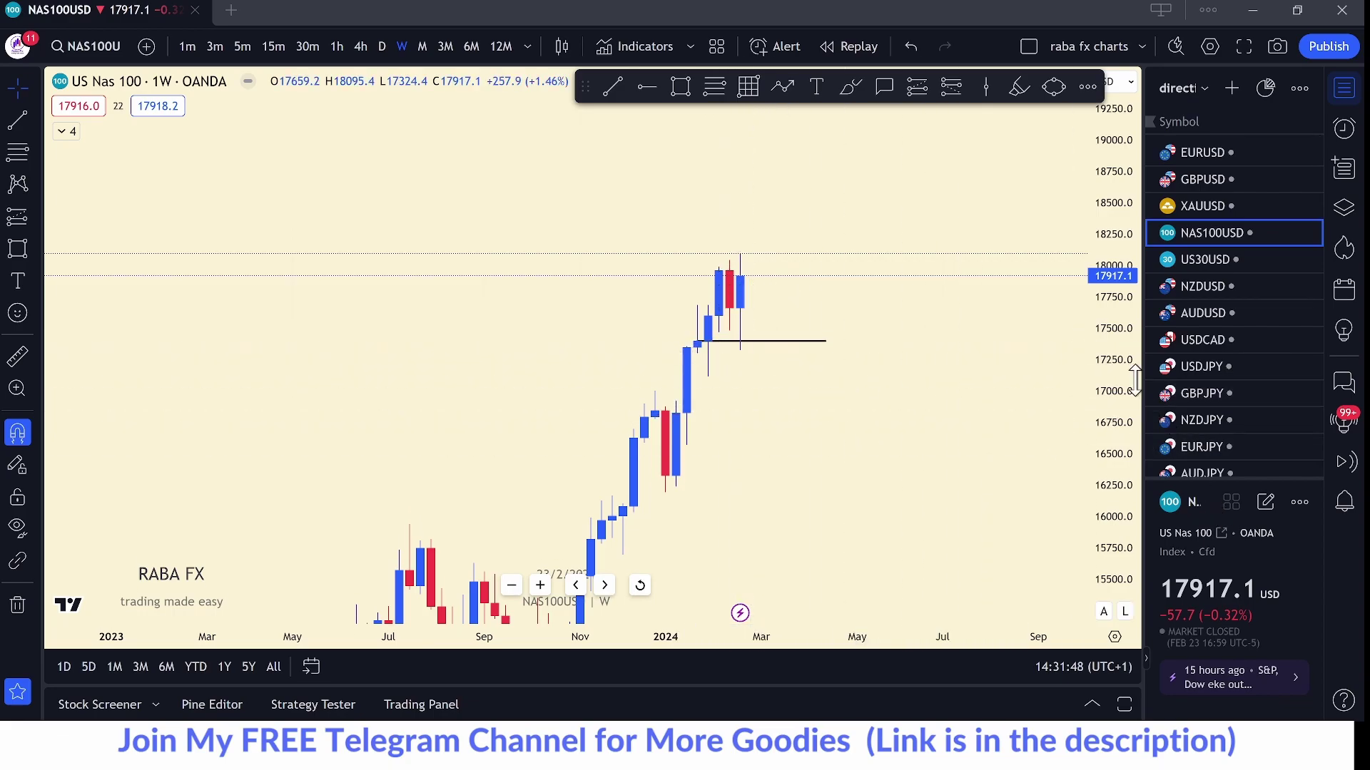
- Draw horizontal trend lines at 17961.8 from 5 February to about 8 April and at 17659.2 from 12 February to about 20 May 2024
drag(1091, 370, 1091, 383)
scroll(911, 435, up, 2)
drag(692, 442, 720, 426)
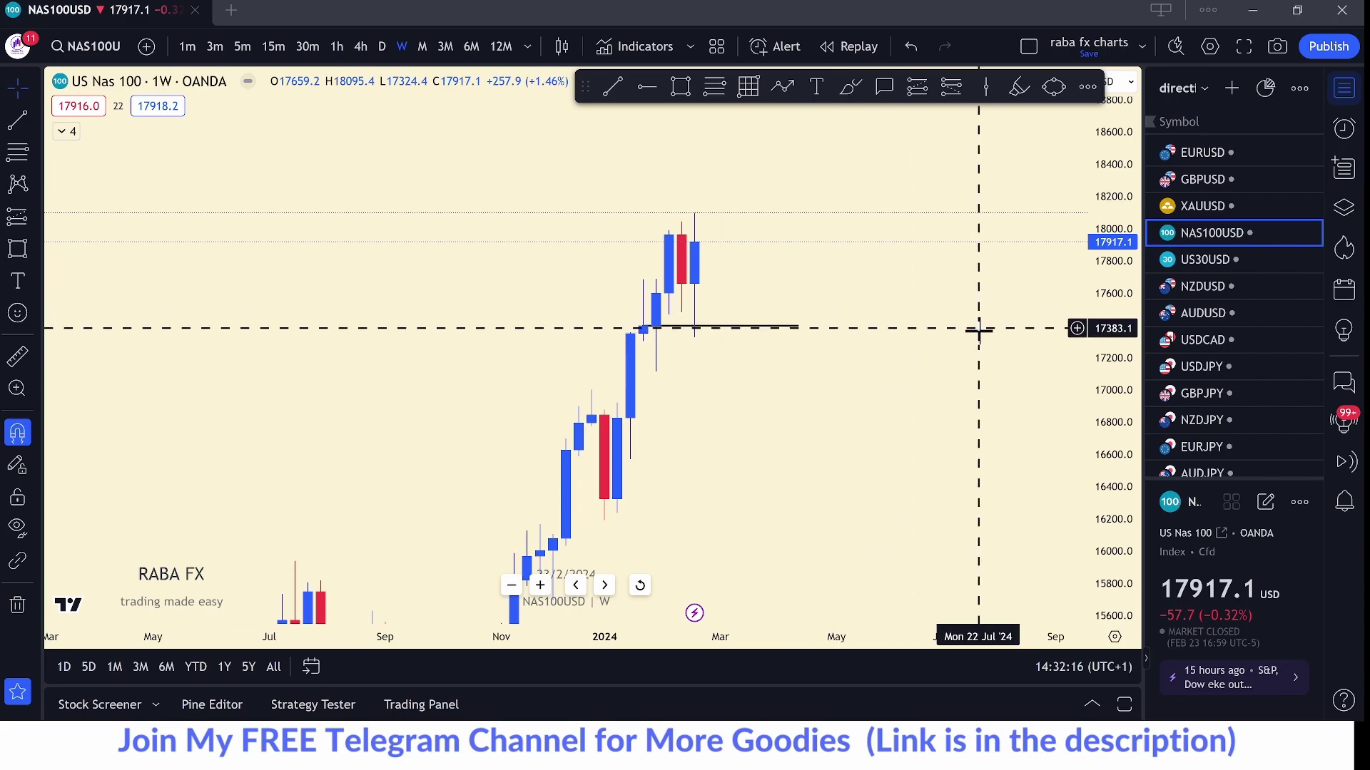
scroll(993, 344, down, 1)
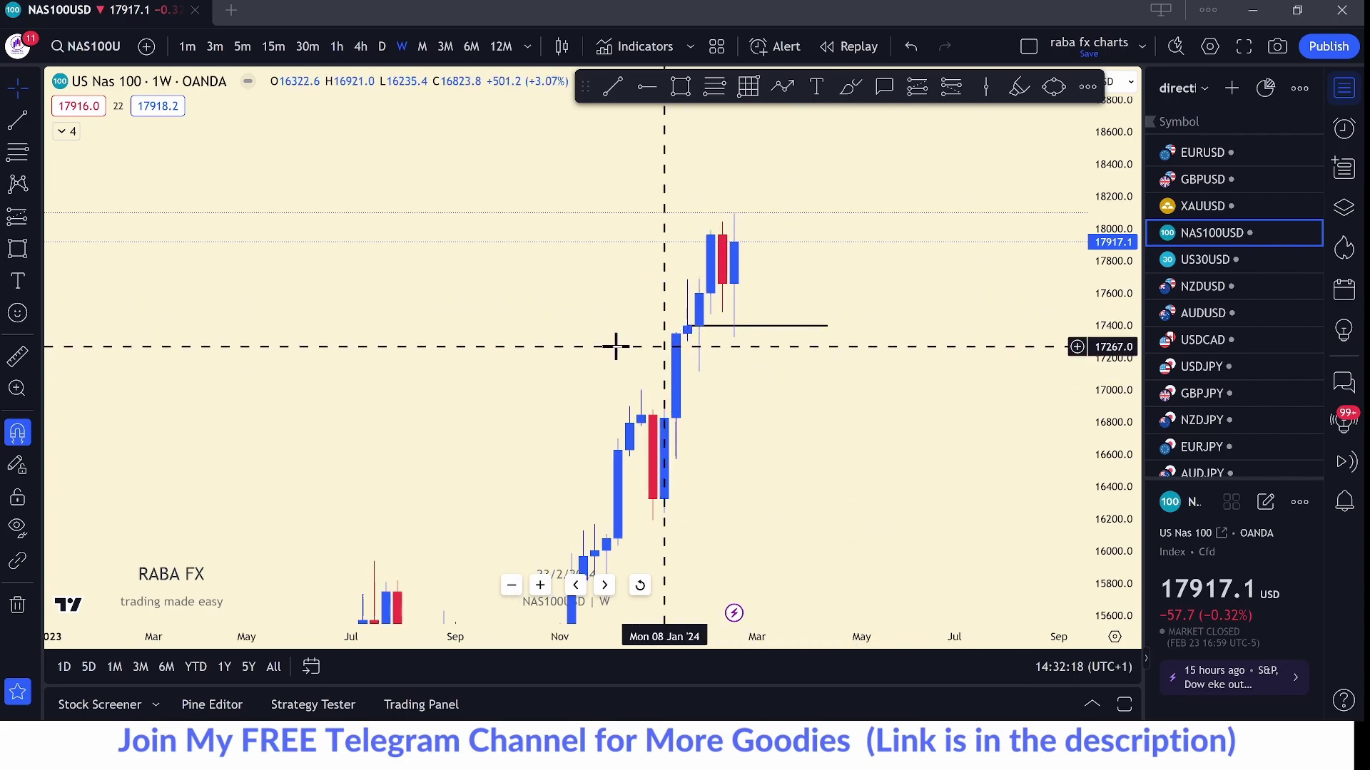
click(614, 87)
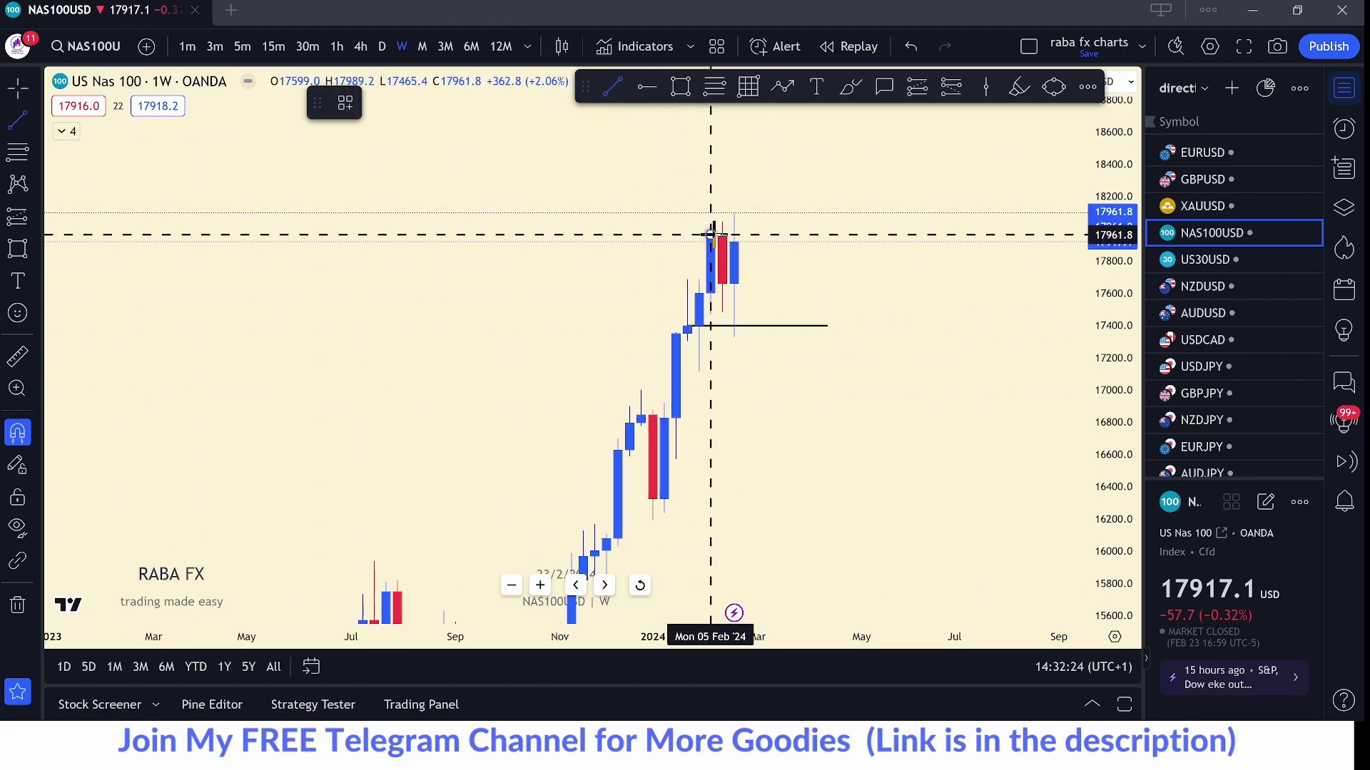
click(712, 234)
click(815, 234)
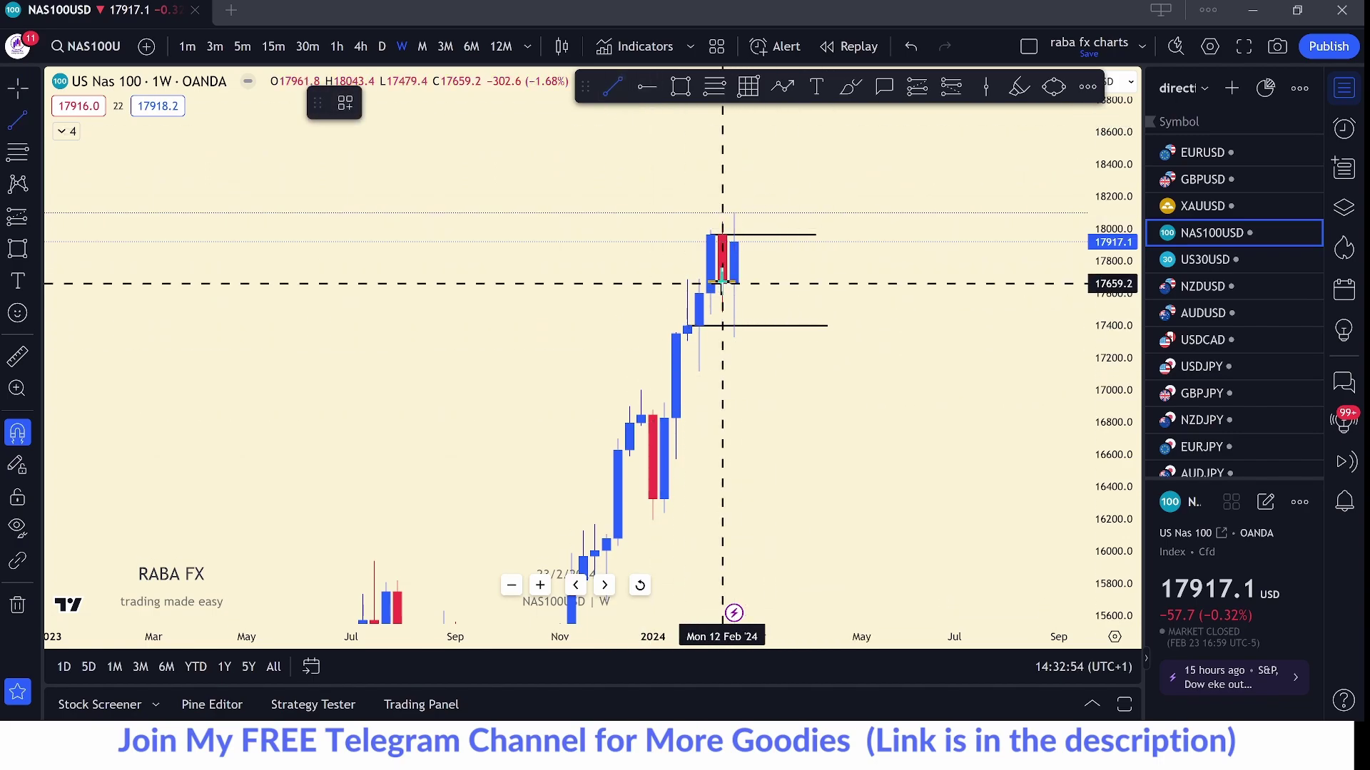
drag(722, 284, 885, 284)
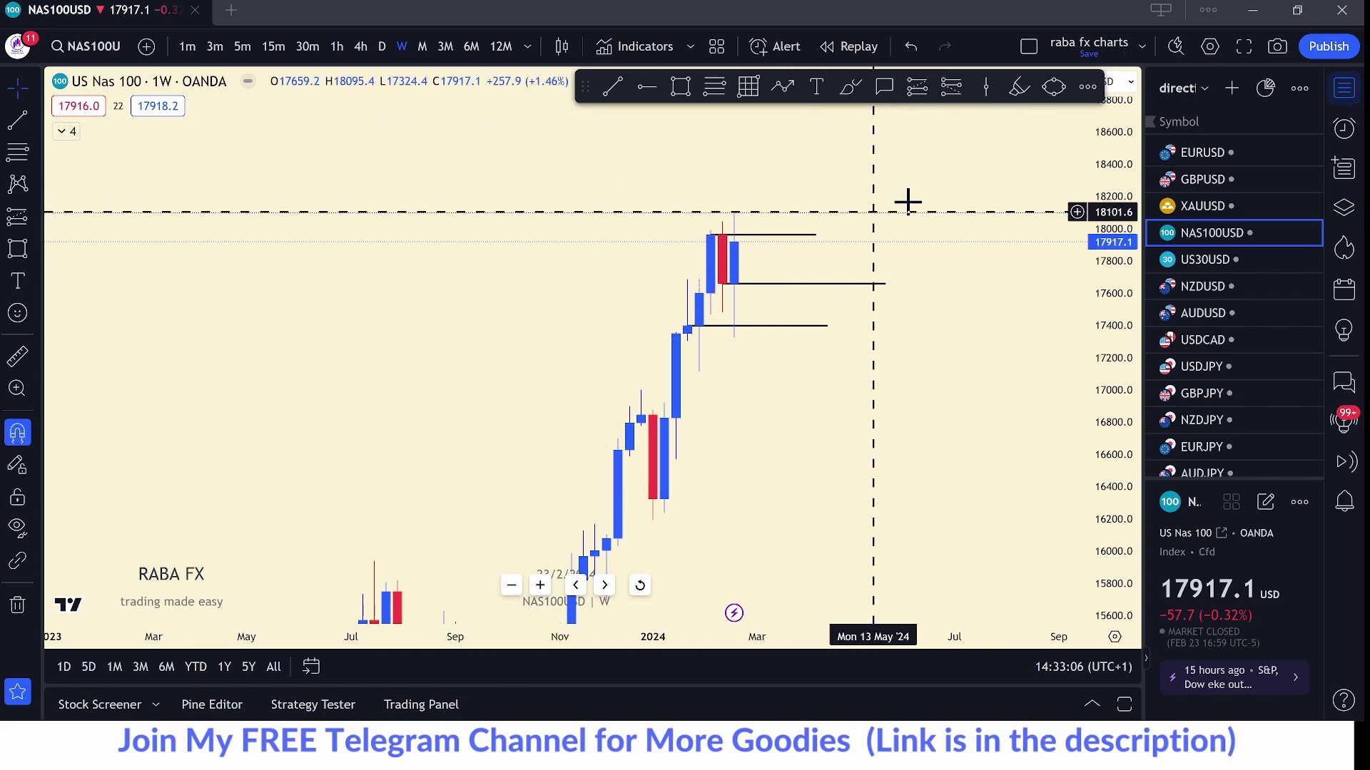
drag(907, 222, 897, 282)
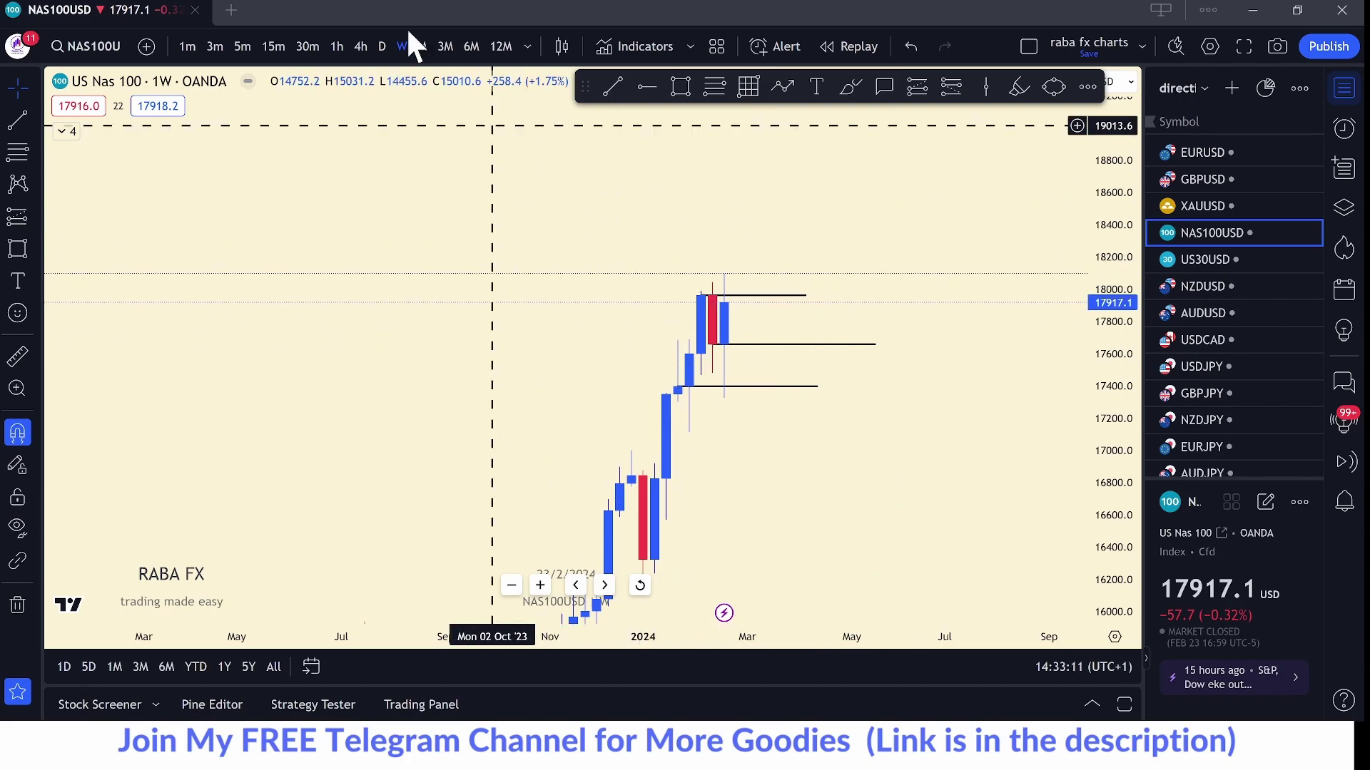
- Switch NAS100USD to the daily timeframe and draw a green zone between about 17510 and 17650, from 21 February to about late March 2024
click(383, 47)
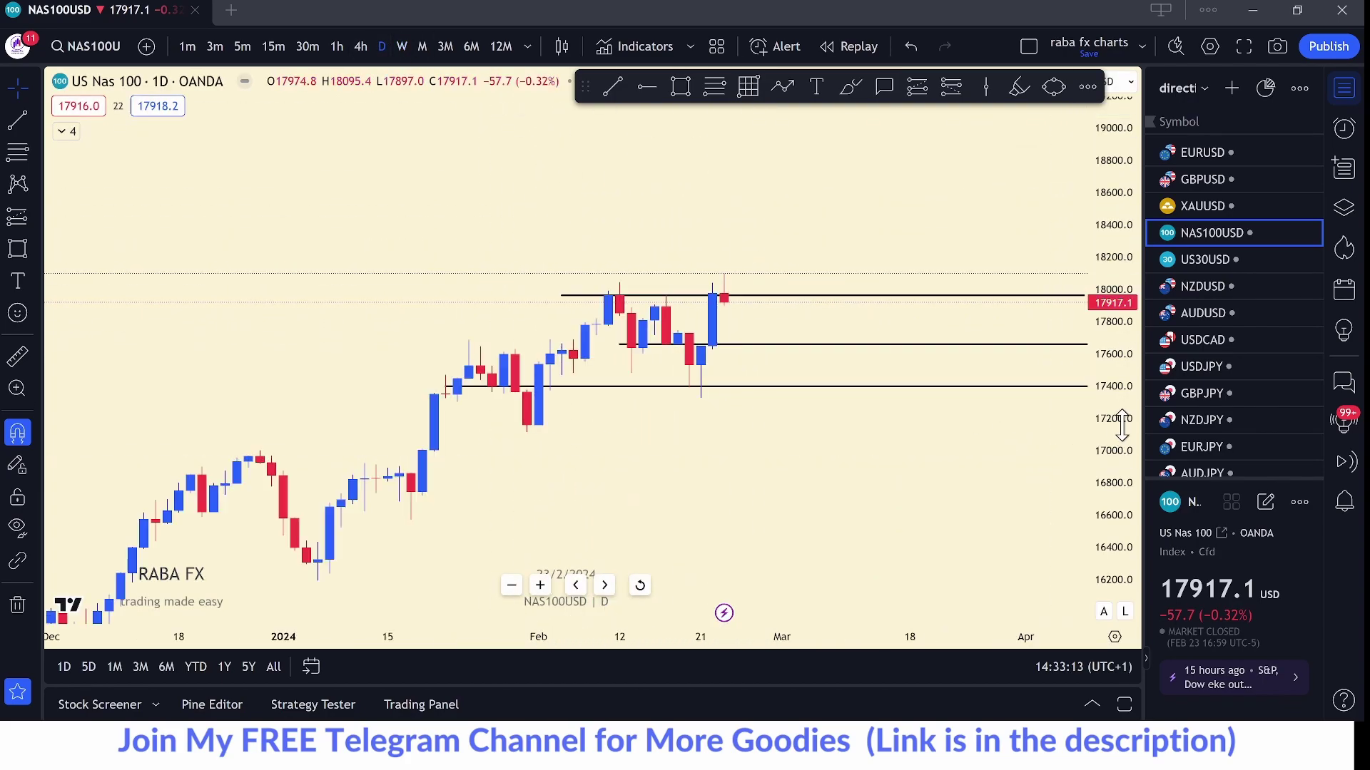
drag(1108, 341, 1098, 318)
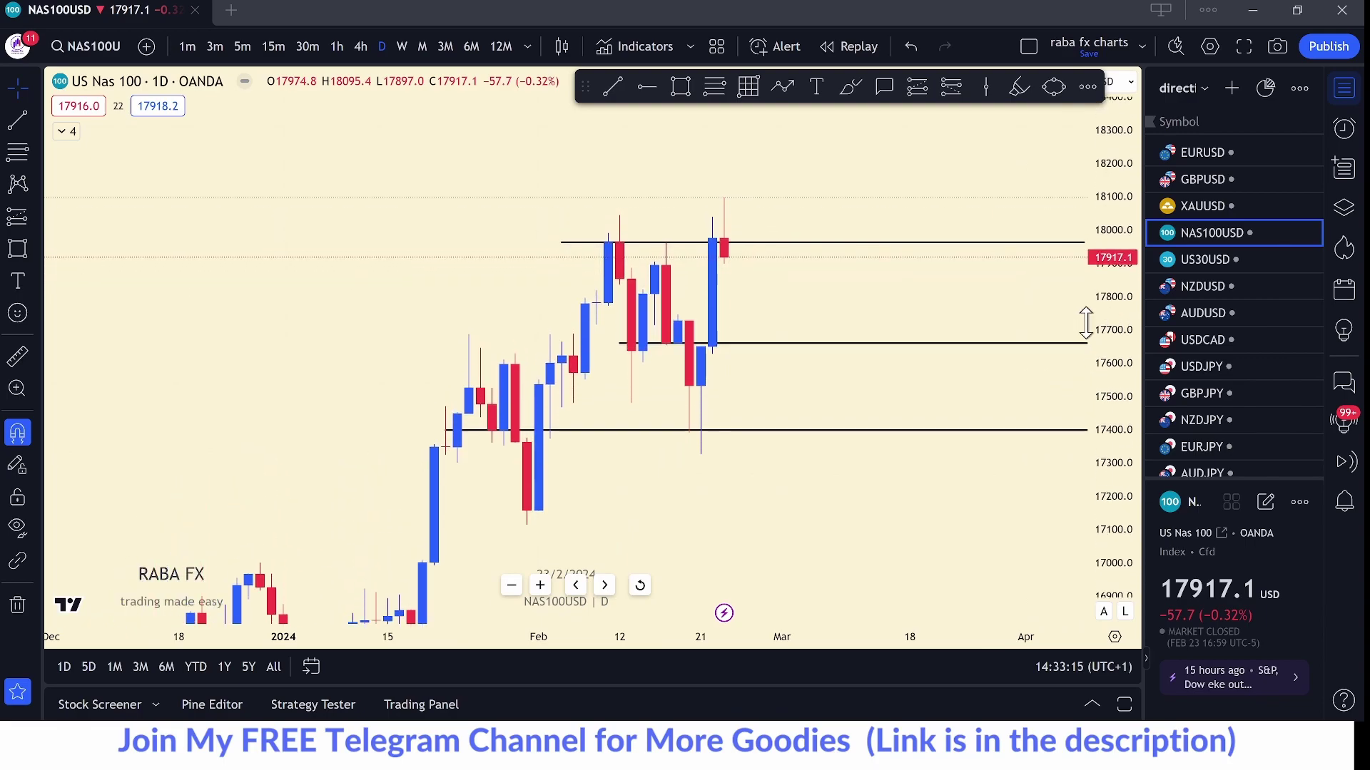
scroll(939, 321, down, 2)
drag(819, 259, 682, 186)
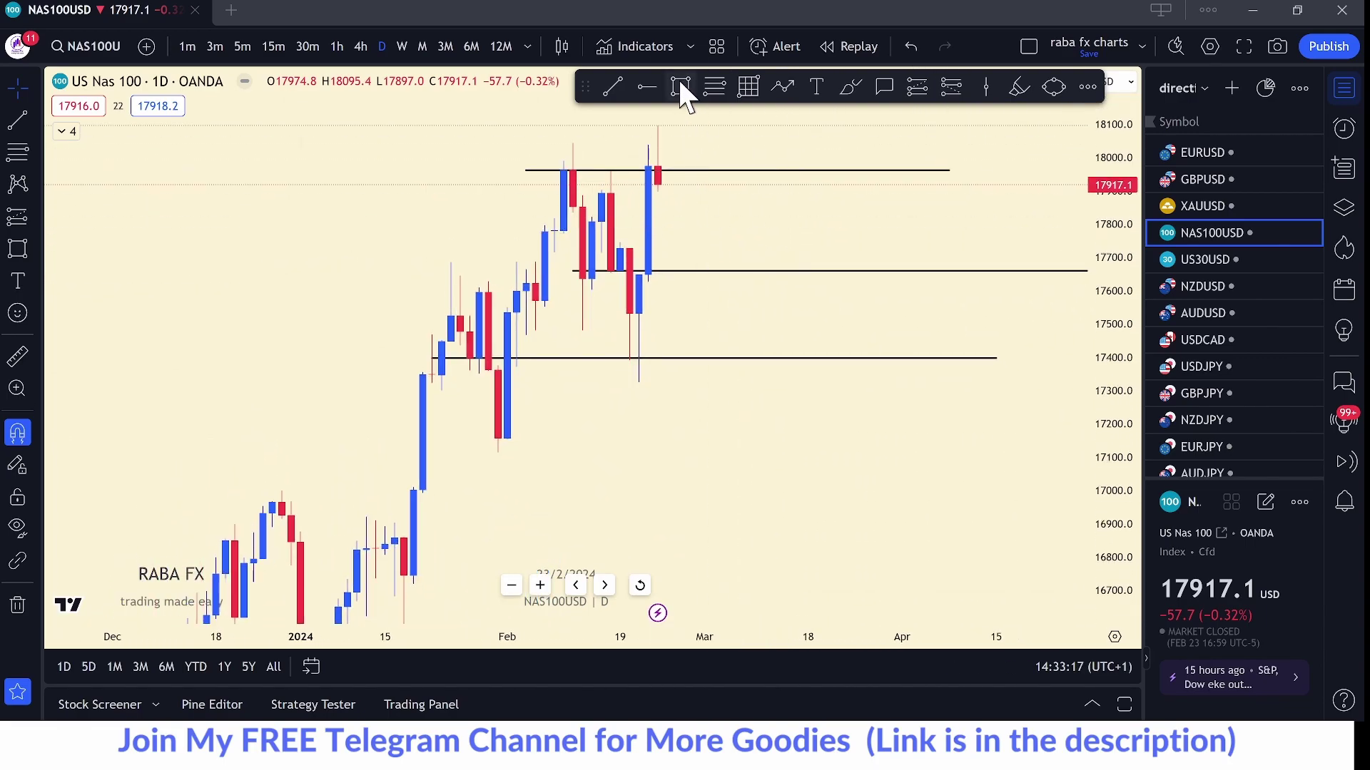
click(681, 86)
mouse_move(639, 274)
mouse_down()
mouse_move(858, 306)
mouse_move(866, 322)
mouse_up()
- Draw a projected NAS100USD path from 17917 down to about 17740, up to 17830, down to 17570 and up to about 18050
click(783, 86)
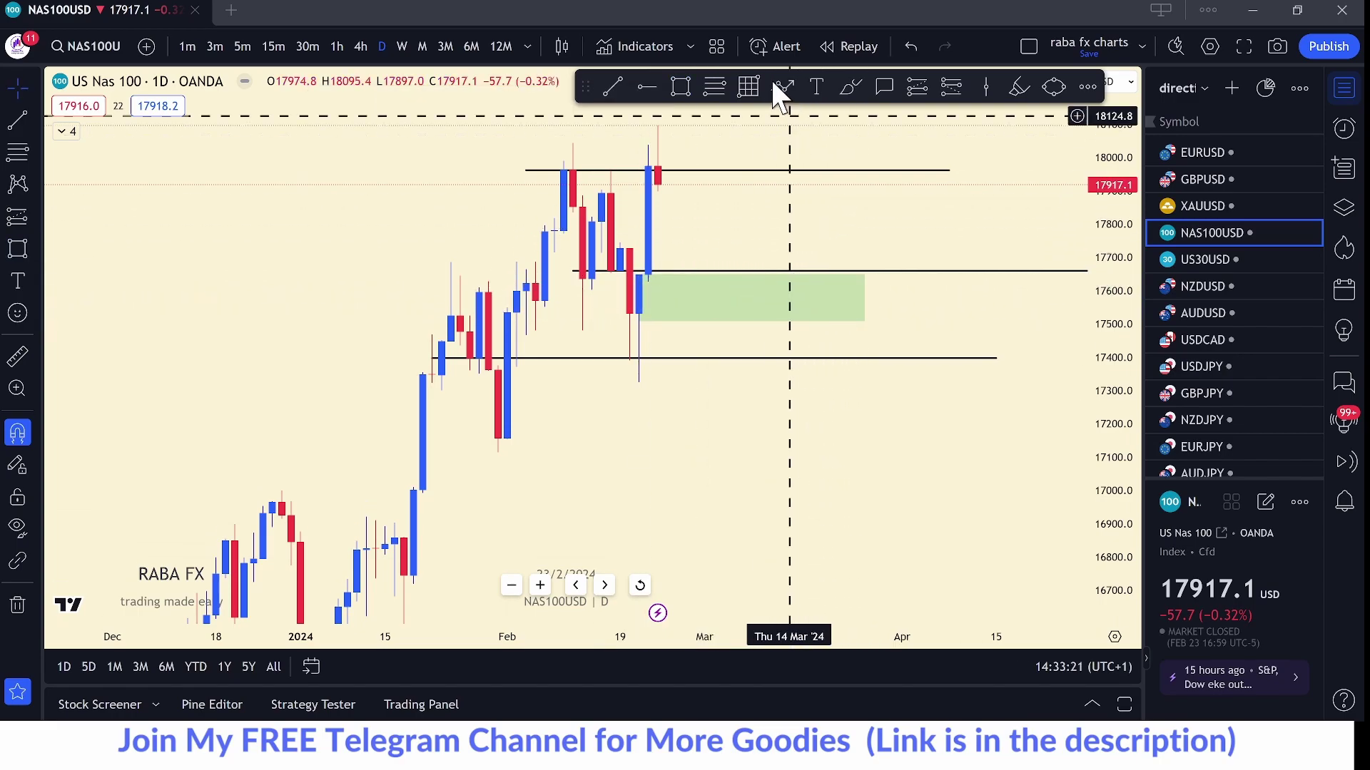
click(667, 185)
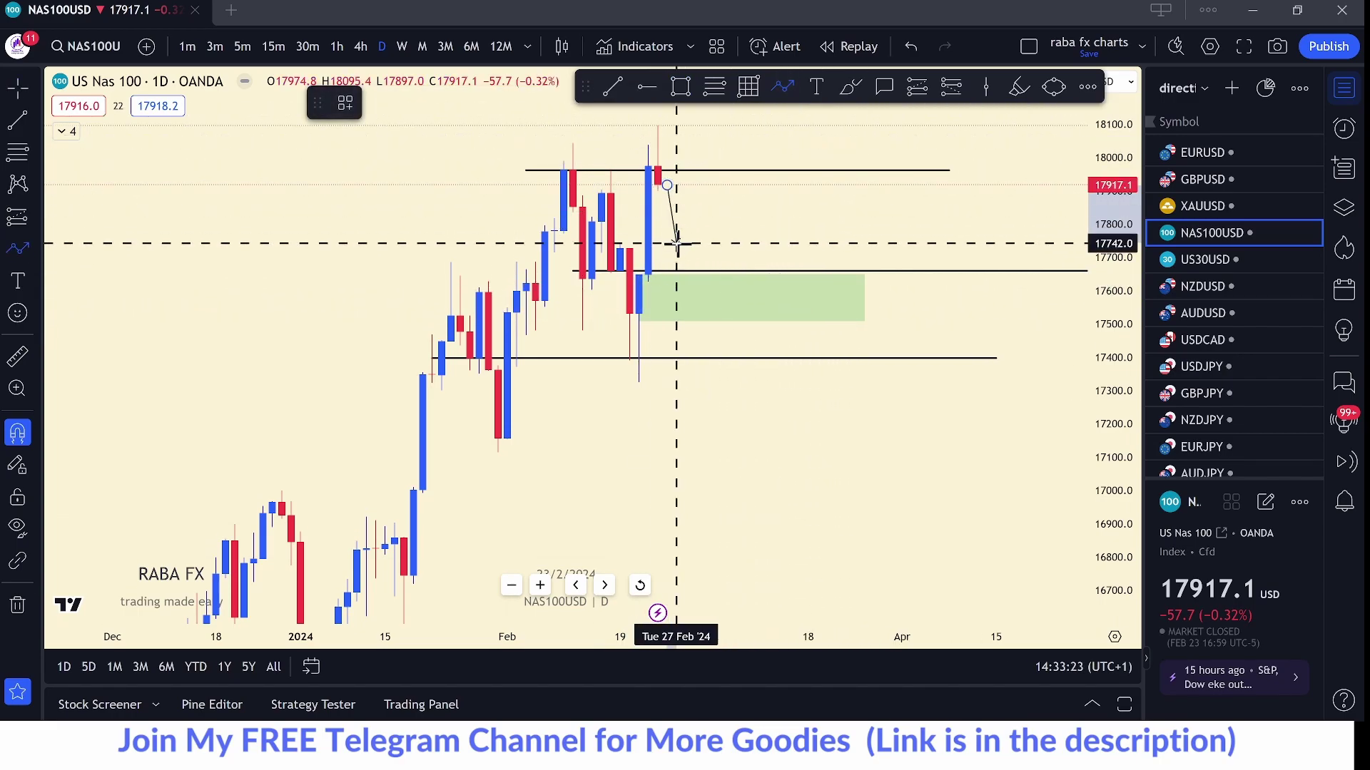
click(677, 243)
click(694, 213)
click(724, 300)
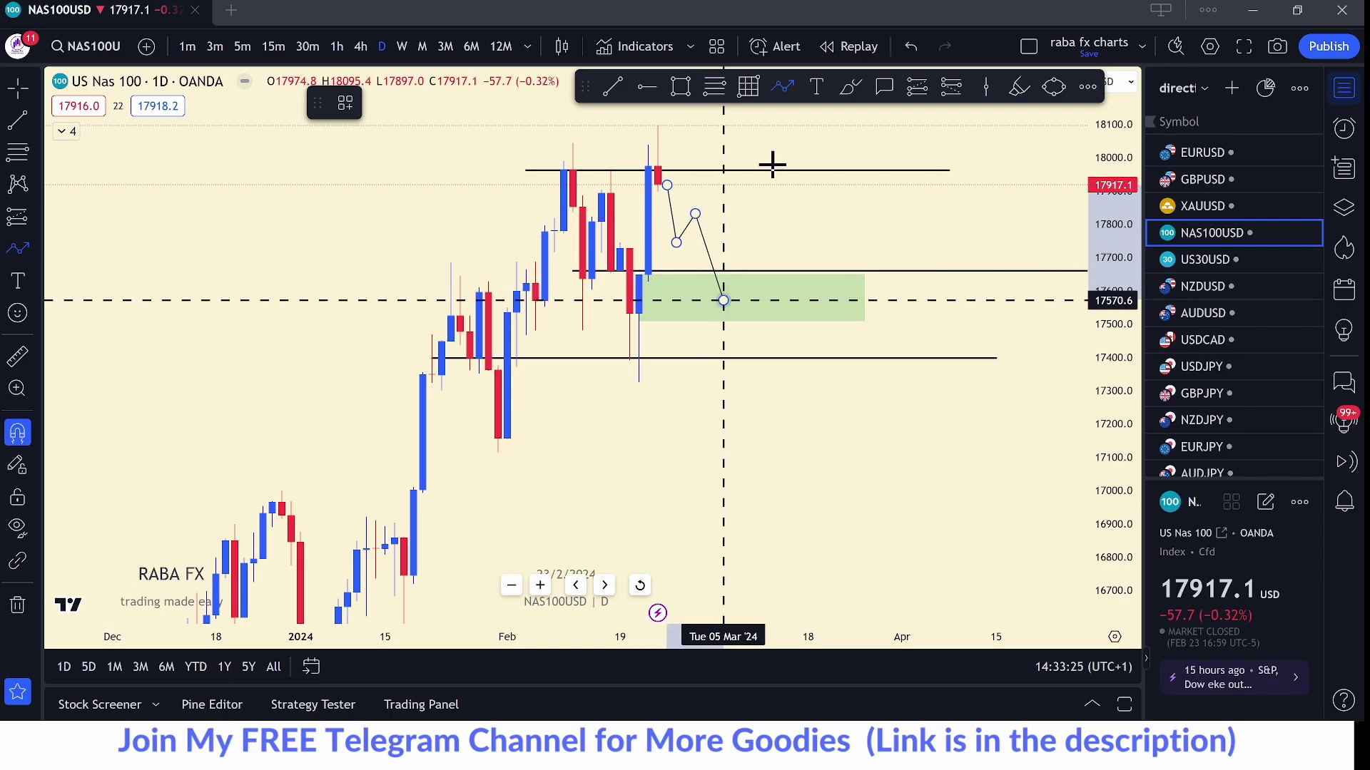
double_click(770, 141)
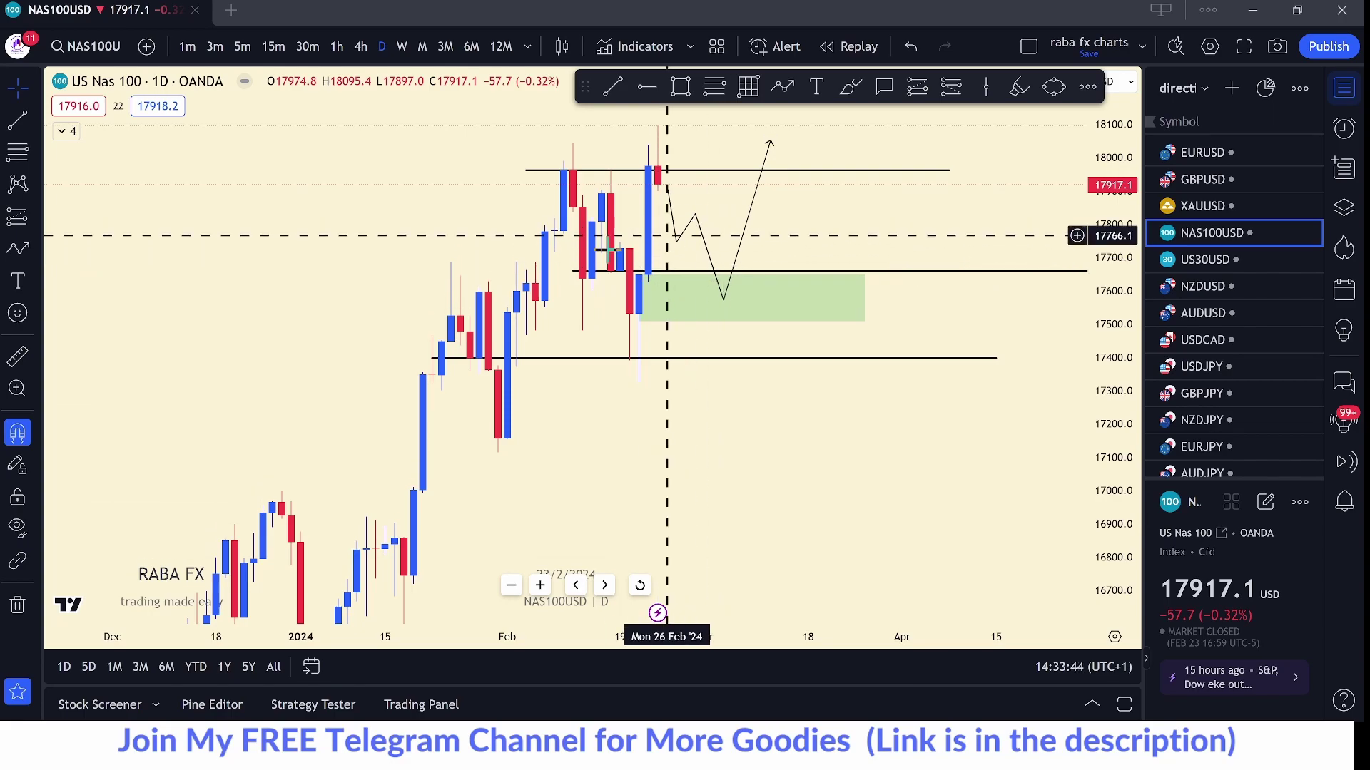
drag(443, 214, 508, 218)
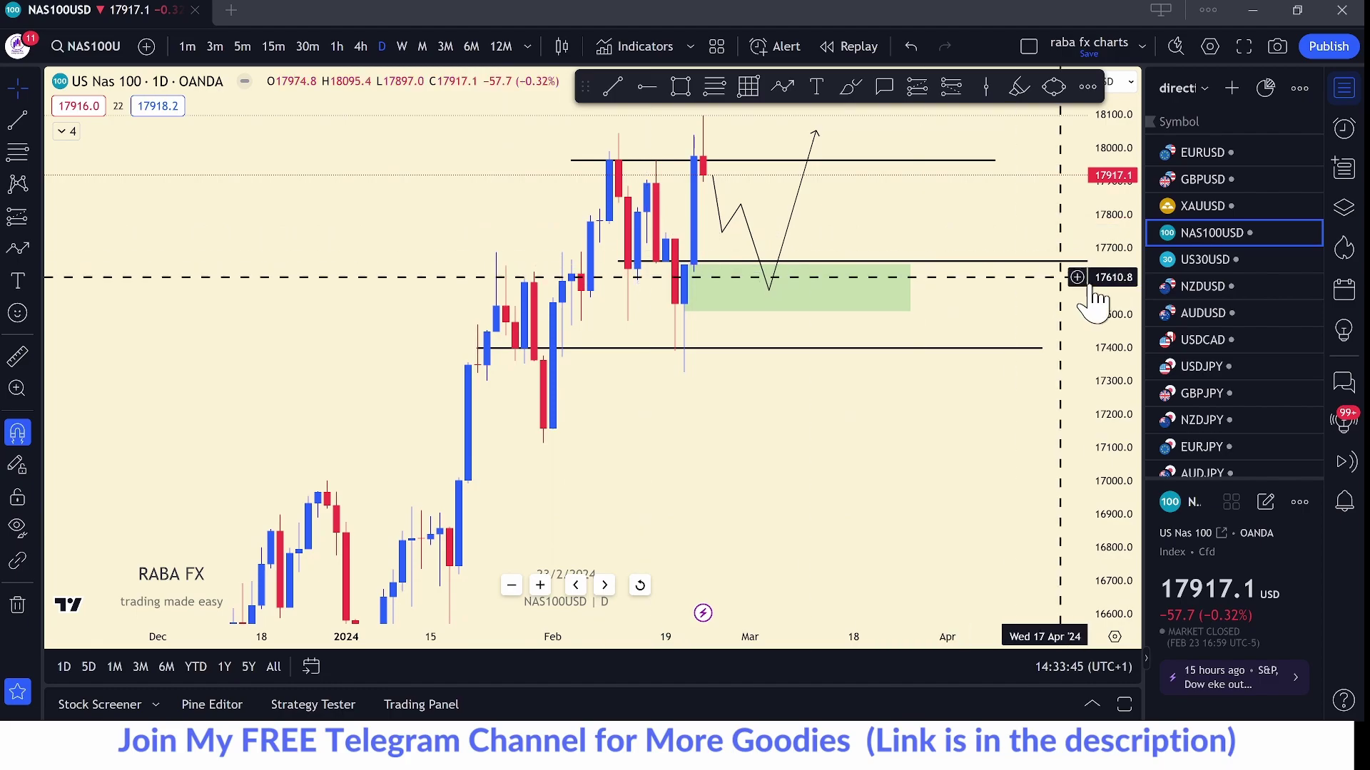
- Open US30USD on the weekly timeframe and examine the recent candles against the existing levels and zones
click(1203, 259)
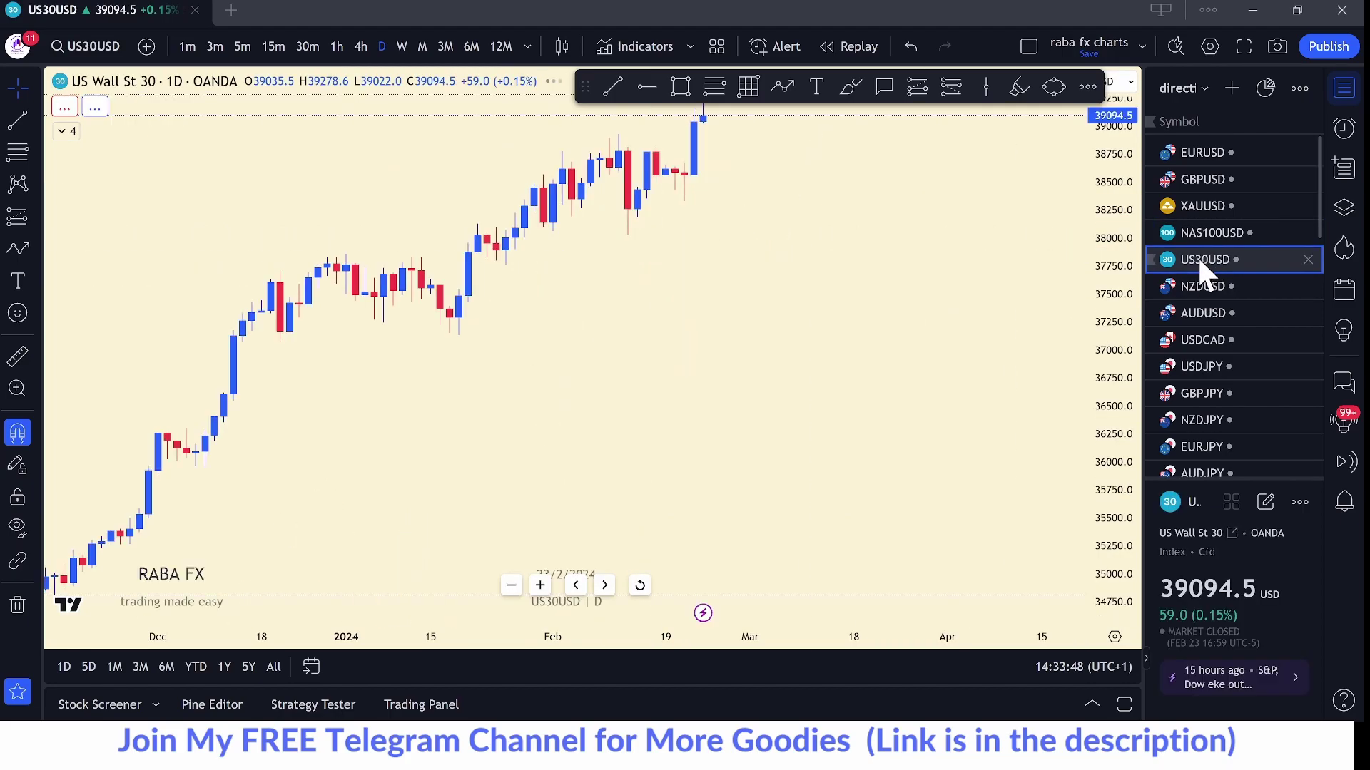
drag(710, 355, 731, 428)
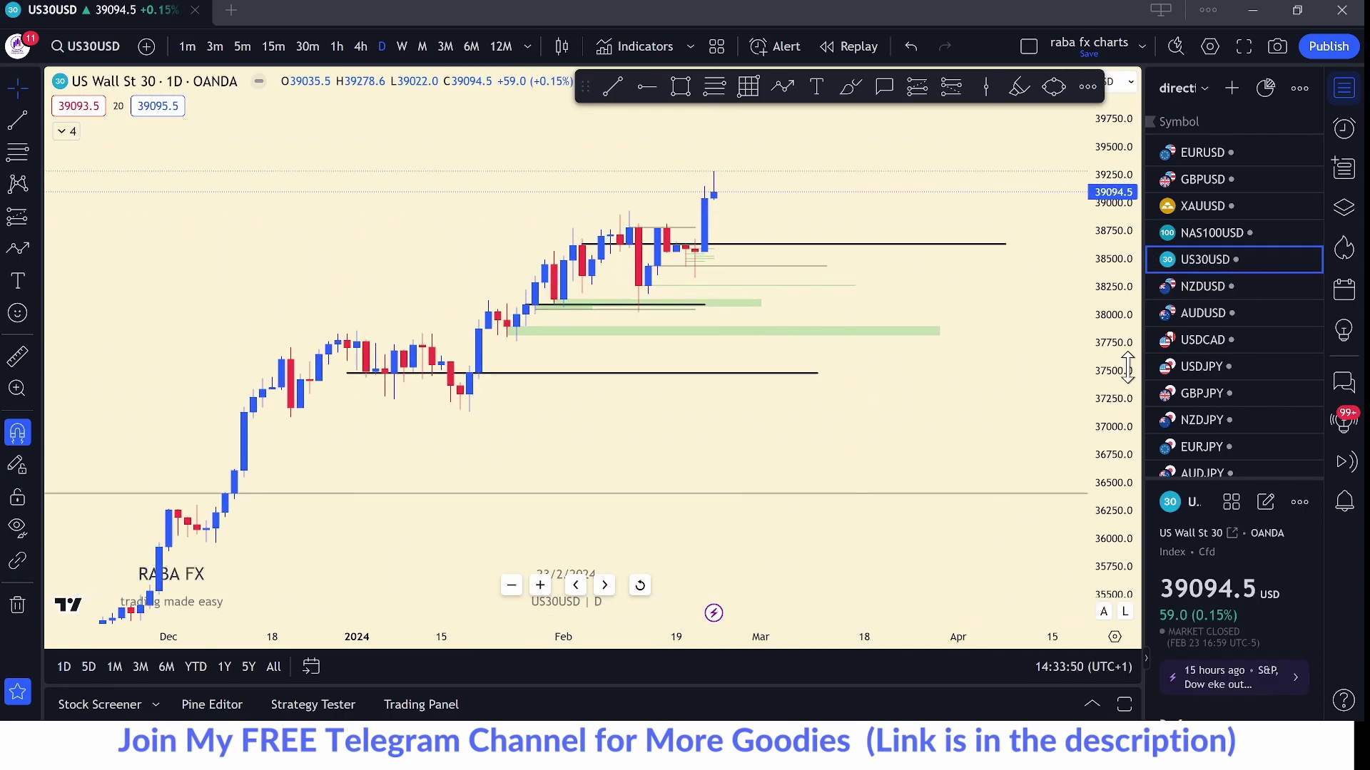
scroll(1118, 343, up, 5)
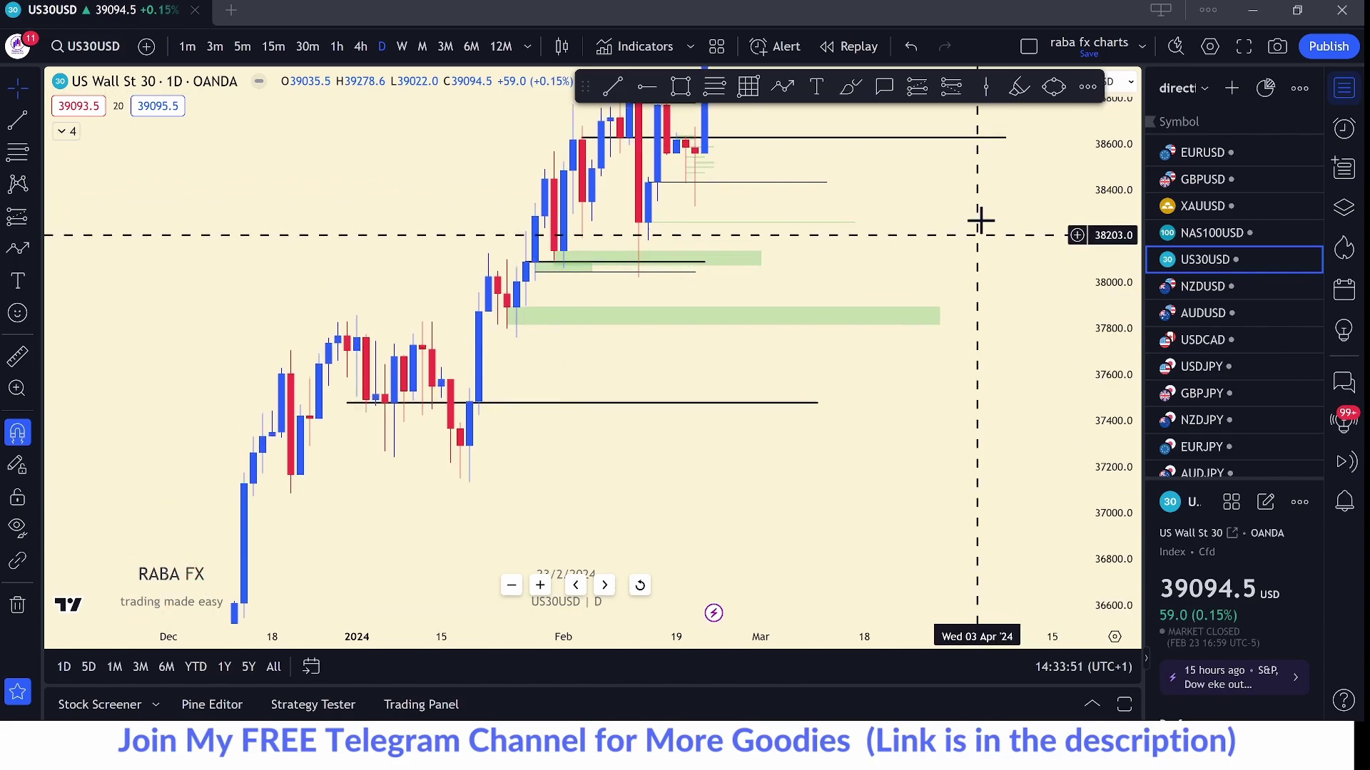
drag(912, 257, 905, 310)
click(403, 48)
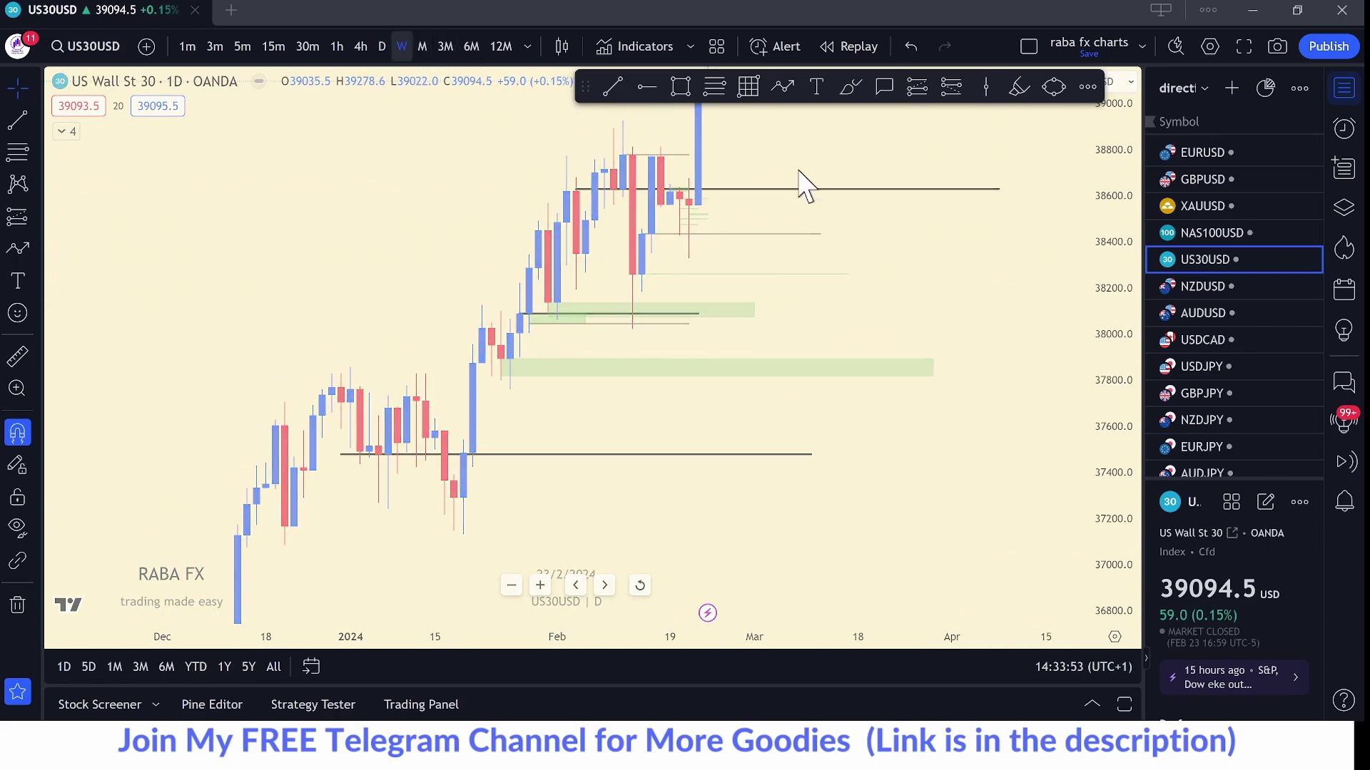
drag(1115, 164, 1098, 190)
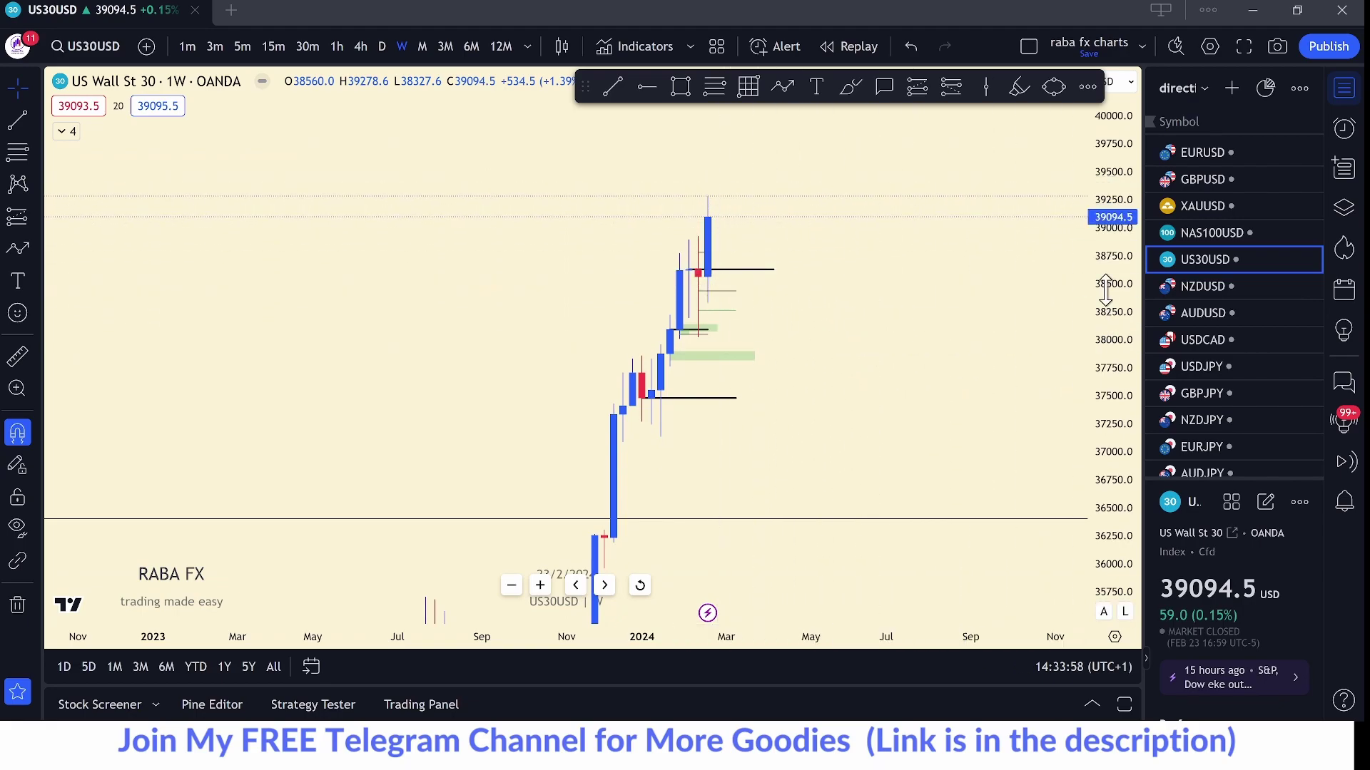
drag(1119, 268, 1118, 280)
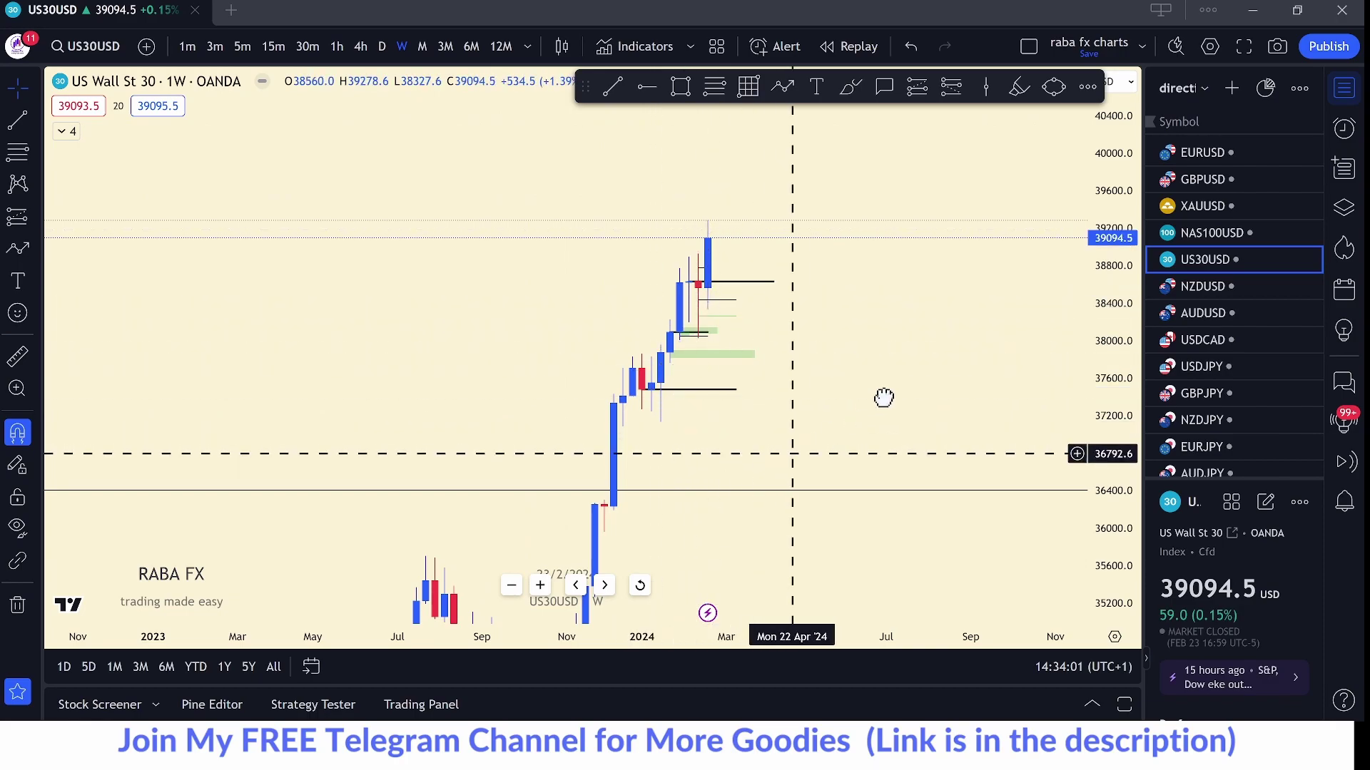
drag(810, 417, 895, 427)
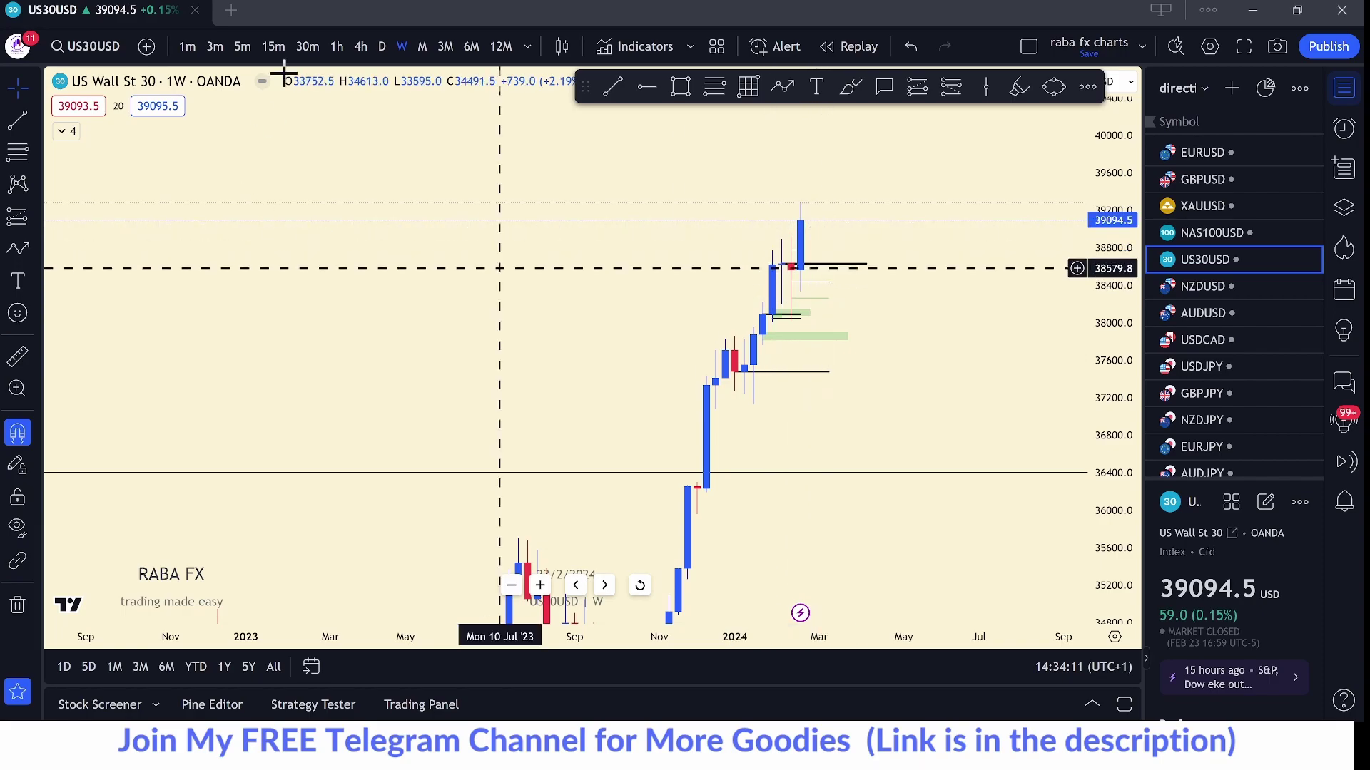
- Switch US30USD to the daily timeframe and draw a green zone between about 38530 and 38640, from about 20 February to late March 2024
click(382, 47)
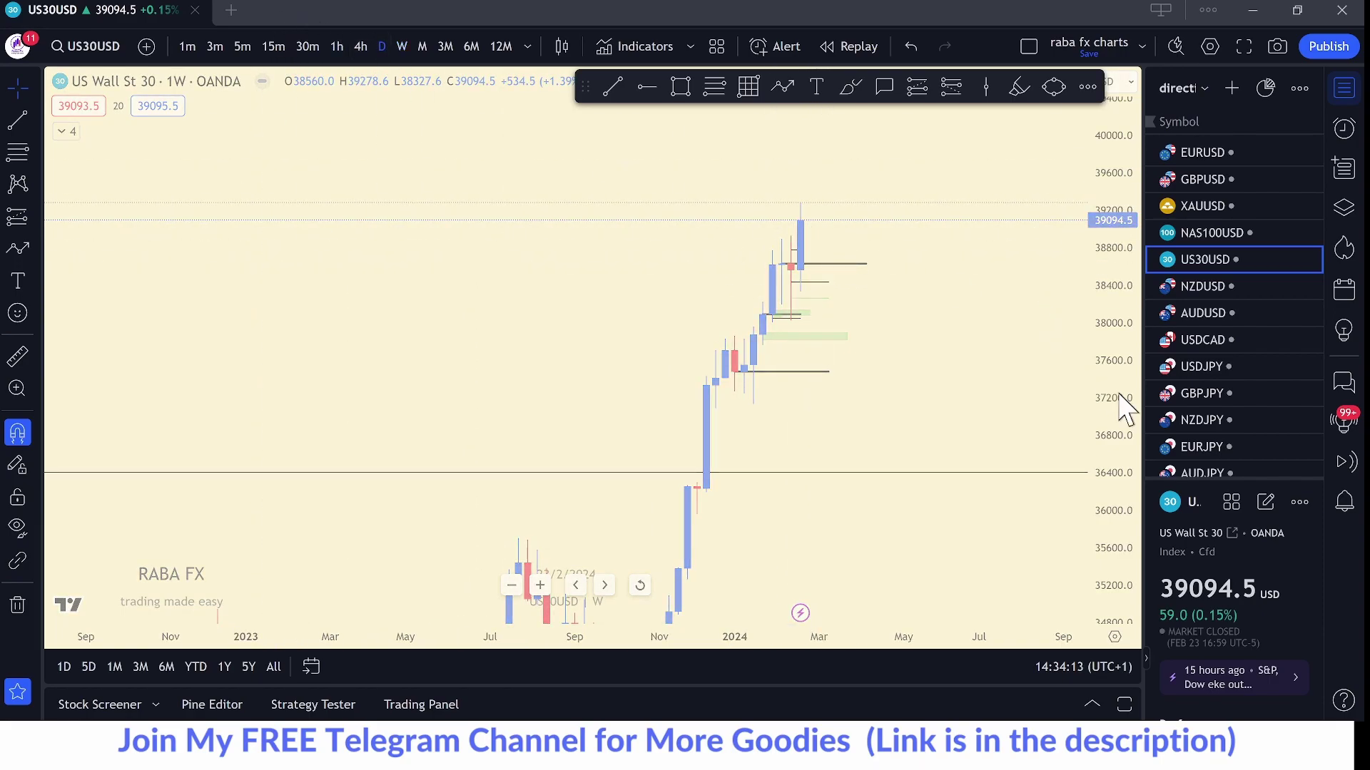
scroll(1121, 307, up, 6)
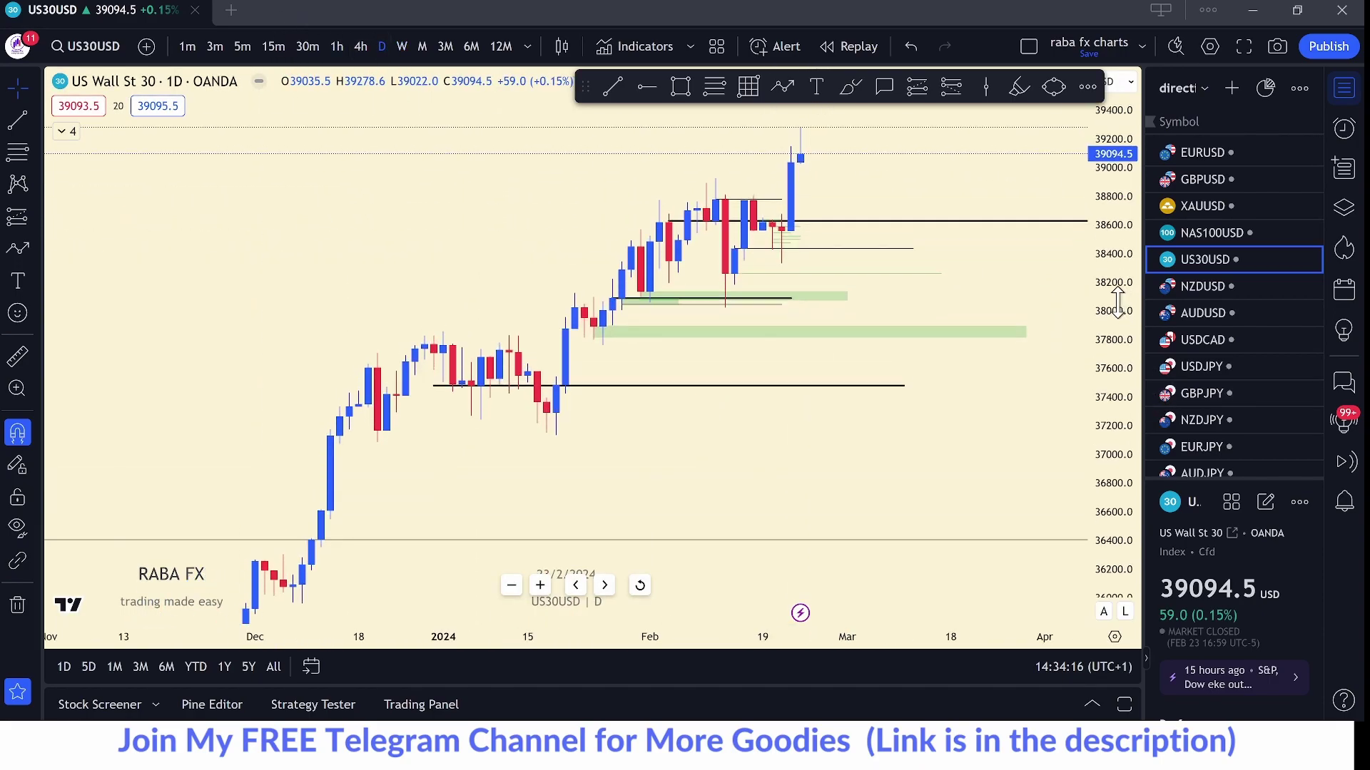
drag(977, 261, 847, 392)
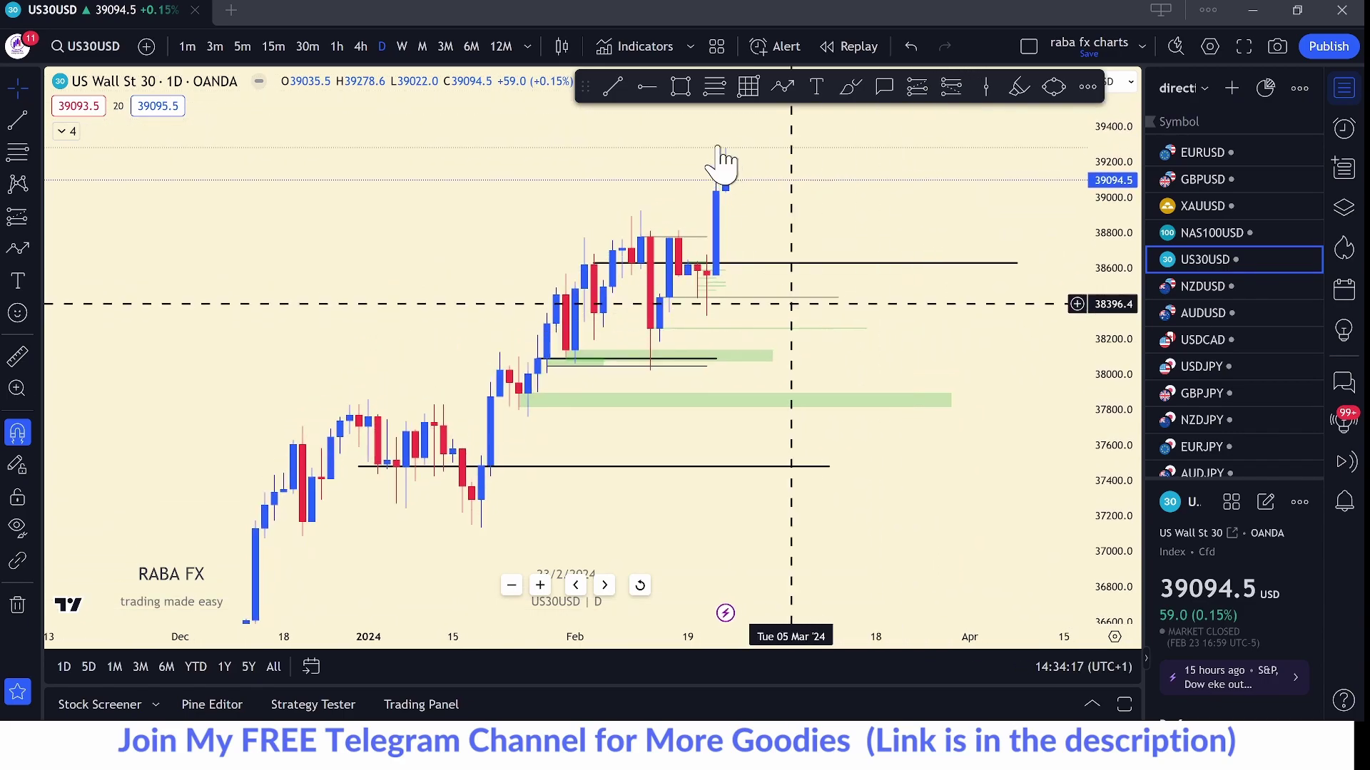
click(680, 87)
drag(690, 261, 917, 284)
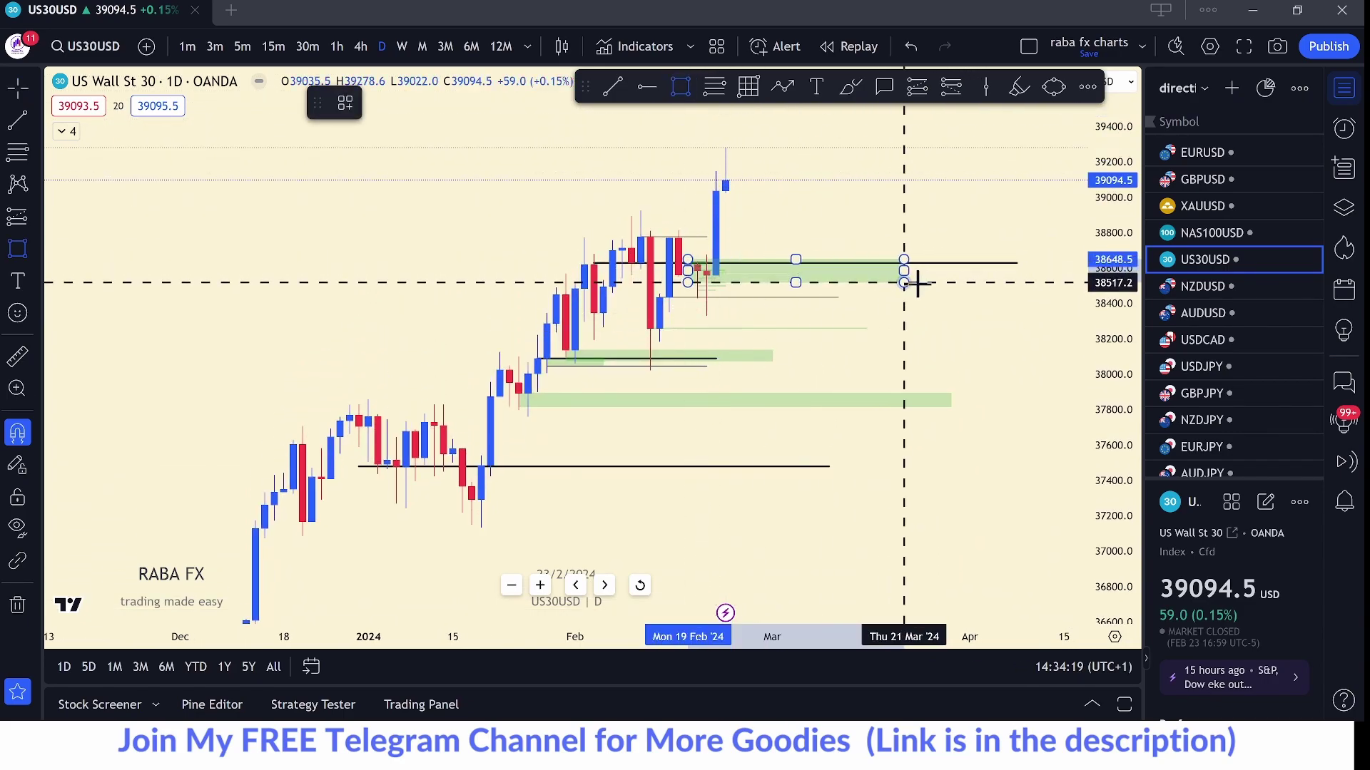
- Draw a projected US30USD path from about 39090 down to 38562.6 on 28 February, rising to about 39350 on 5 March 2024
click(783, 87)
click(726, 181)
click(753, 274)
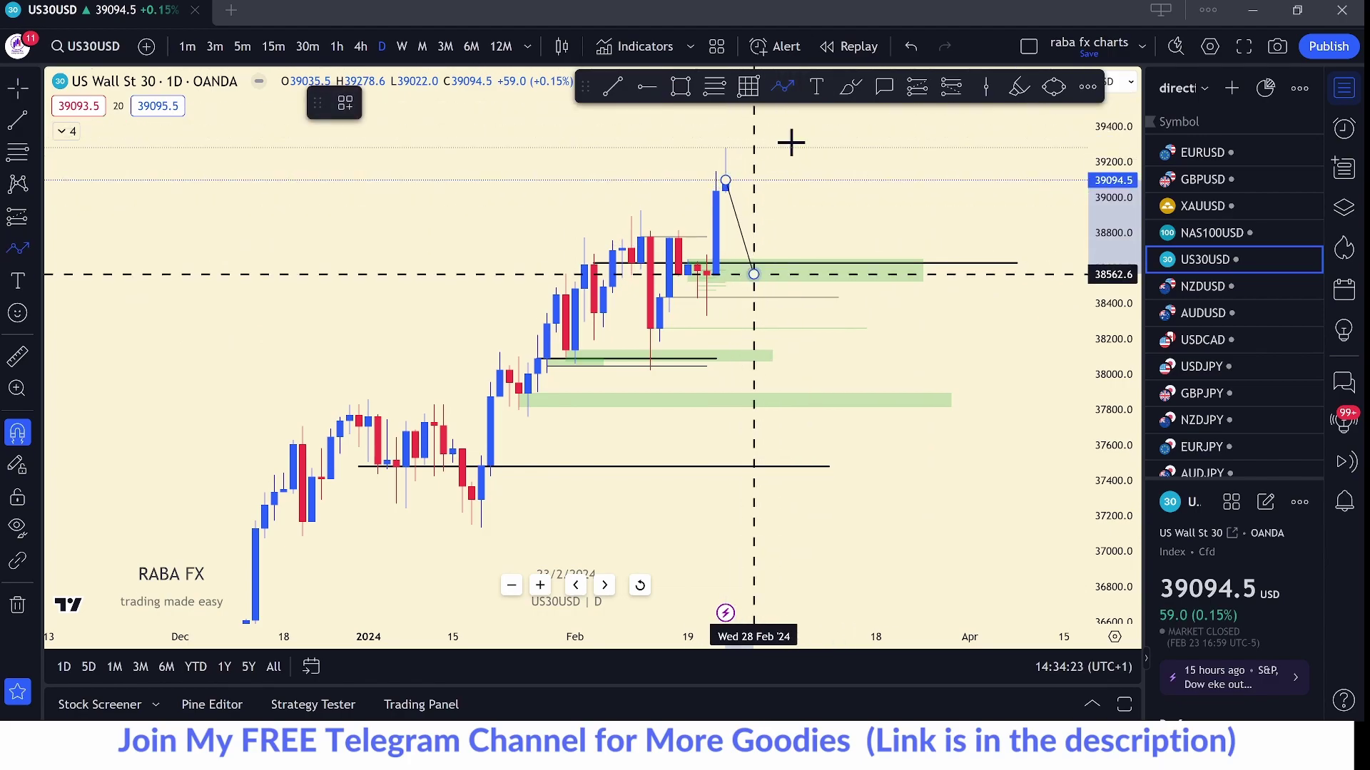
double_click(791, 135)
click(835, 183)
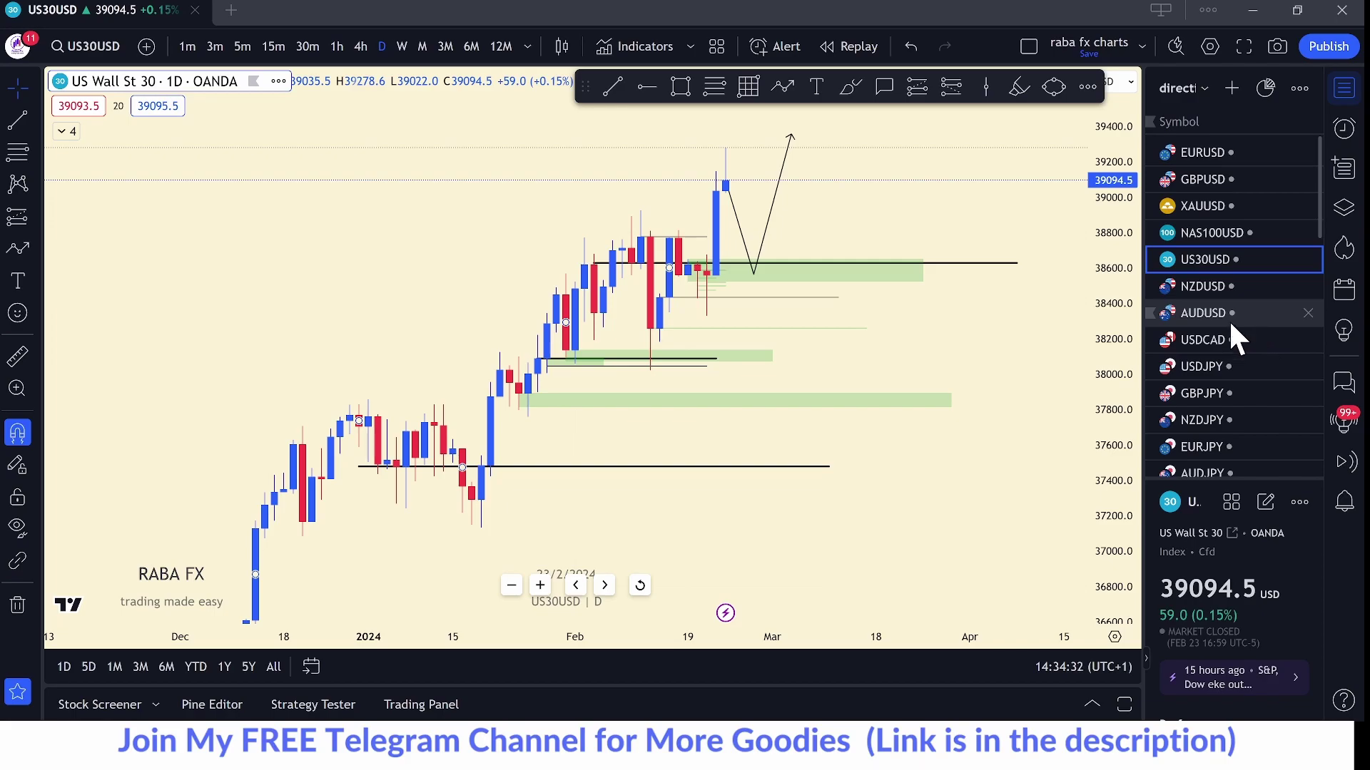
- Open GBPJPY on the monthly timeframe and examine the price action back to the 2015 highs and the 2022–2024 rally
scroll(1225, 321, down, 1)
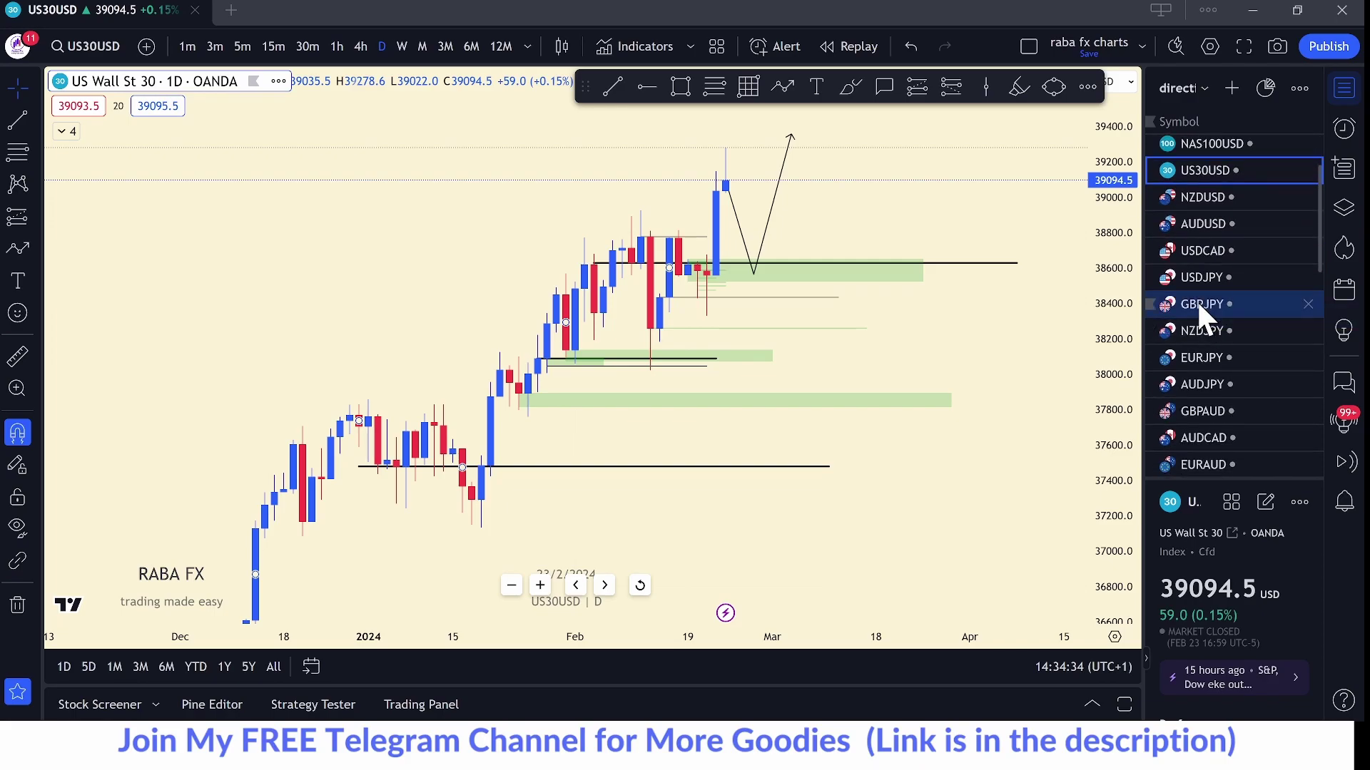
click(1198, 305)
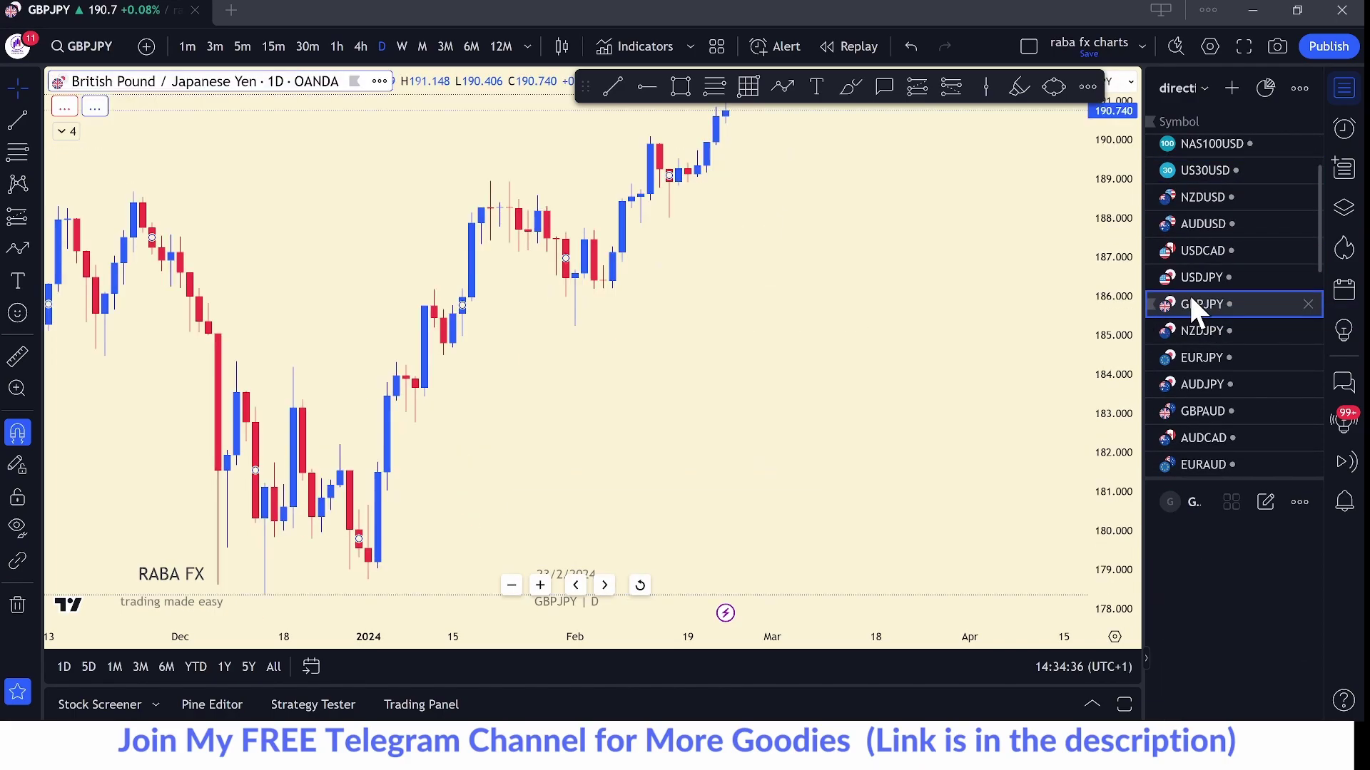
drag(754, 354, 740, 456)
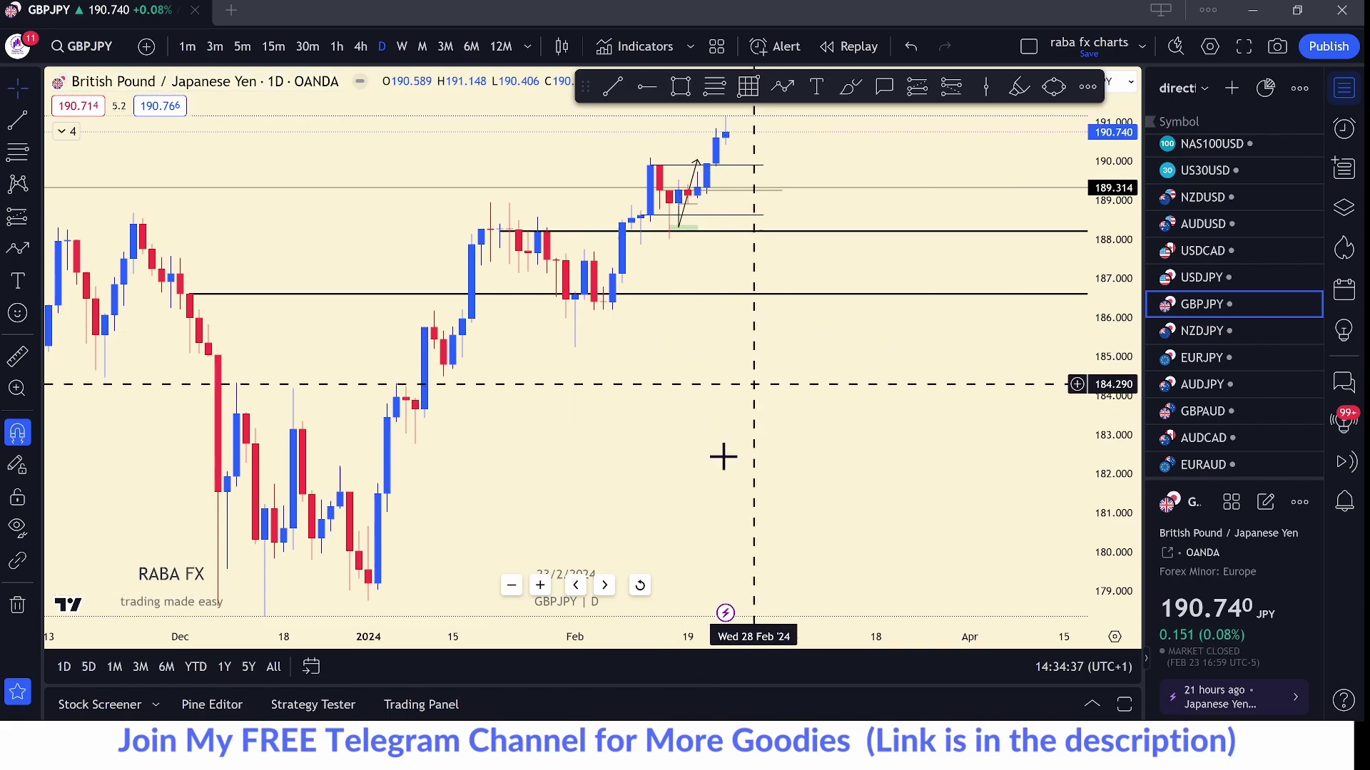
click(422, 45)
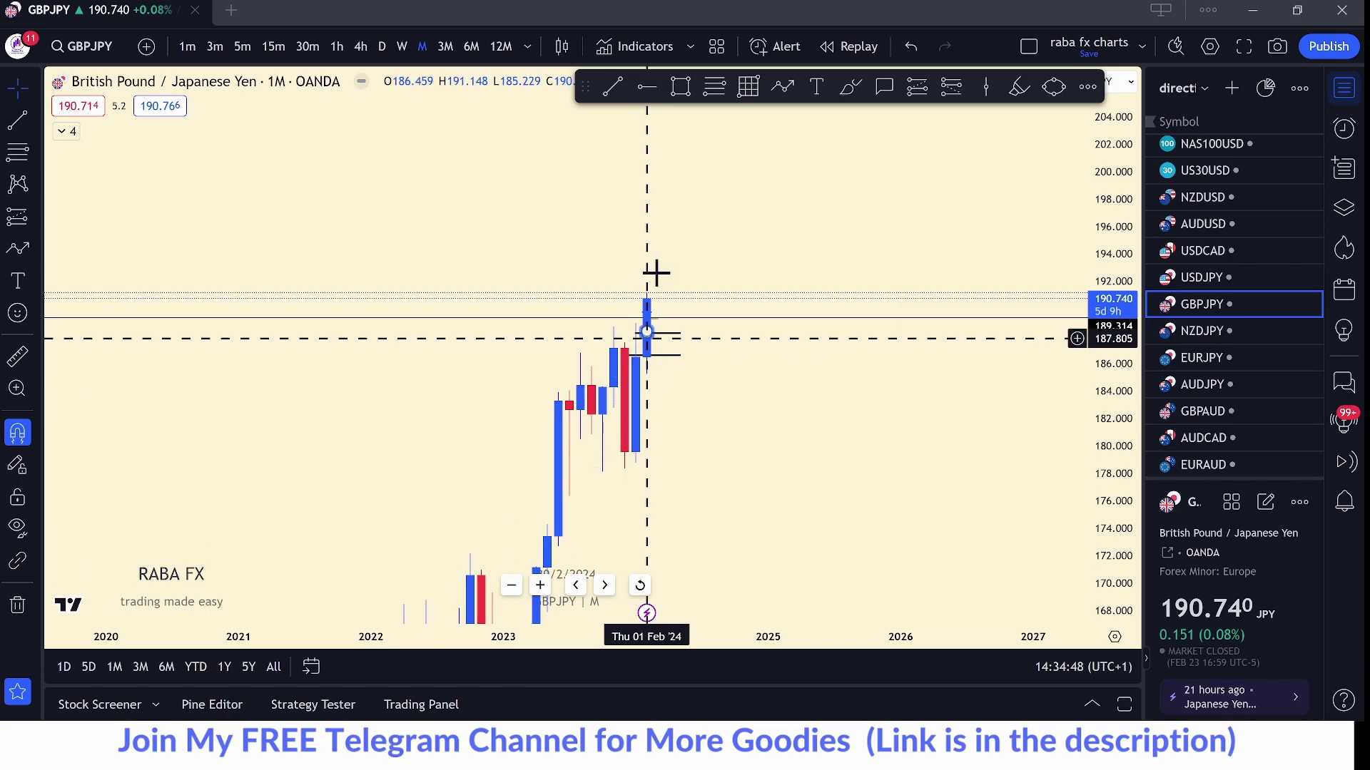
scroll(832, 330, down, 5)
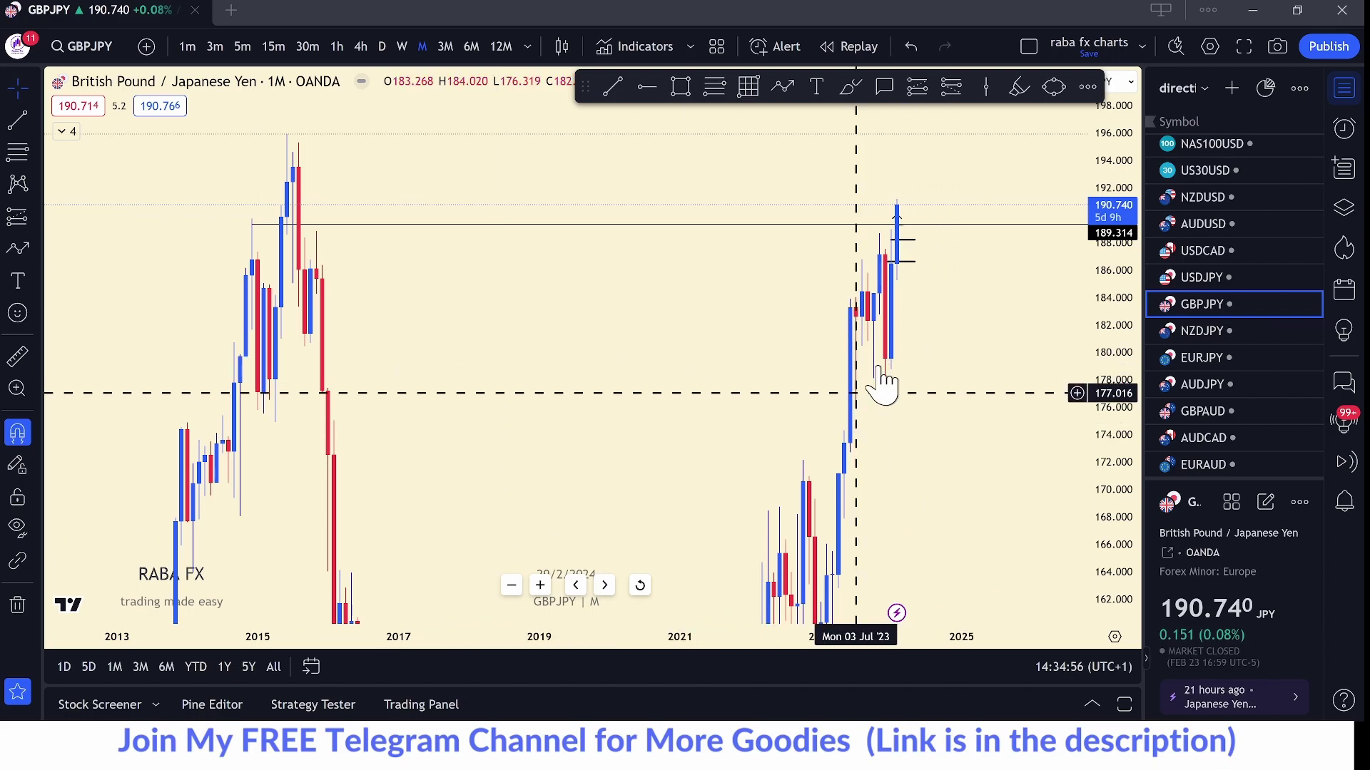
scroll(941, 343, up, 2)
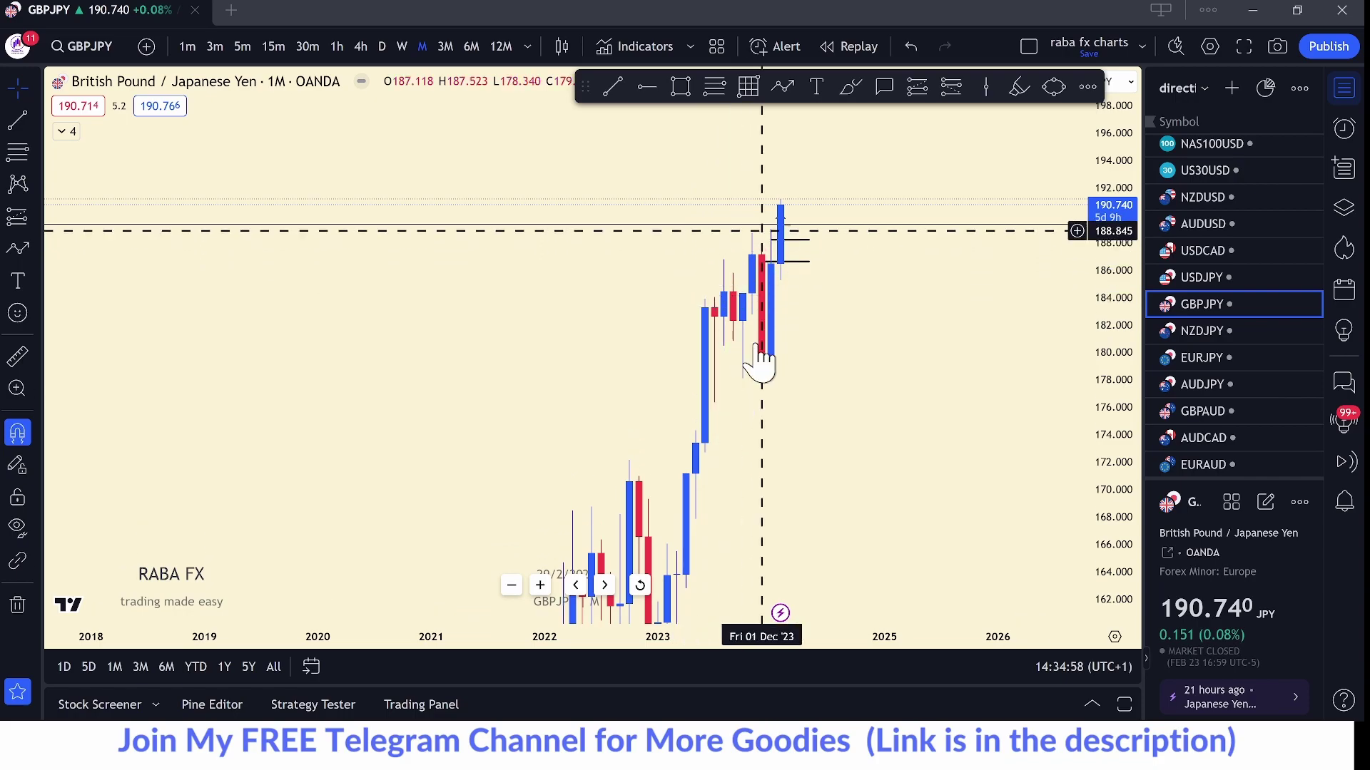
drag(831, 390, 811, 367)
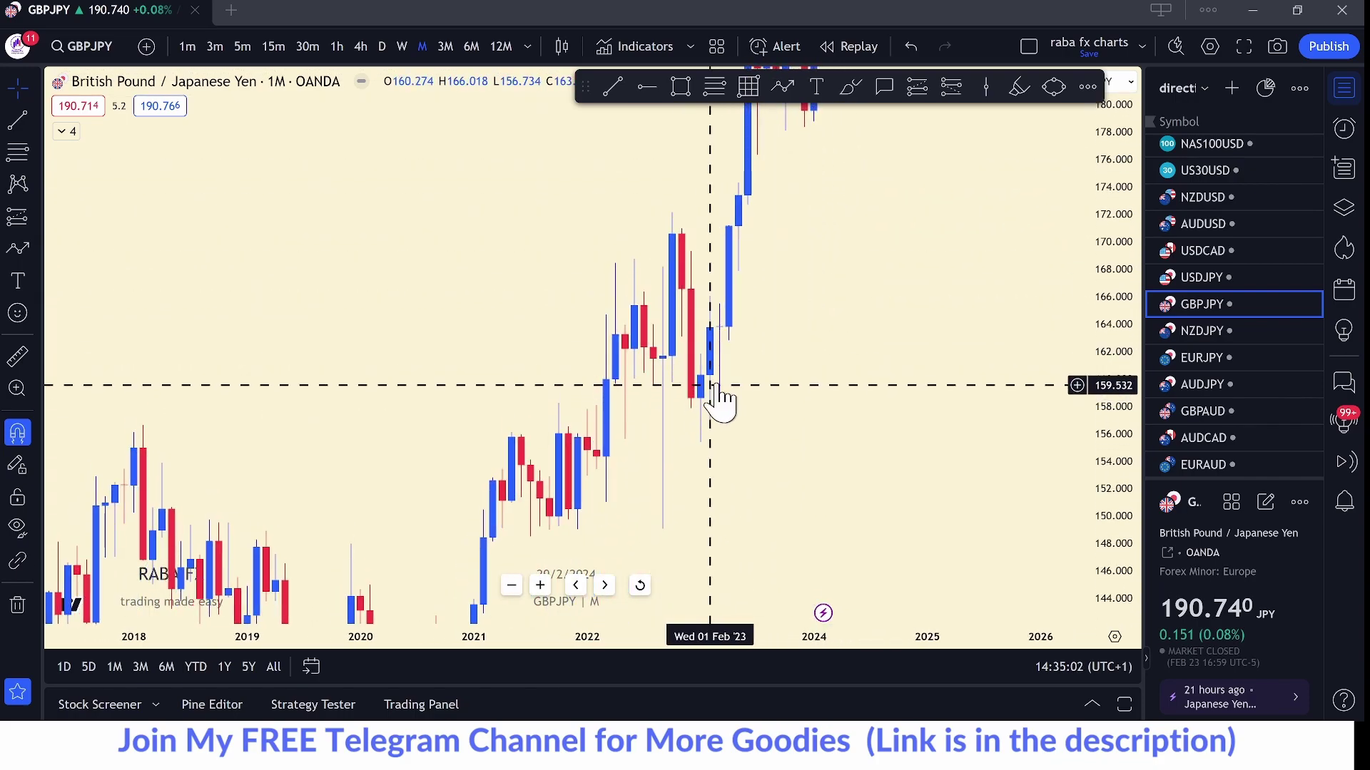
drag(718, 398, 673, 502)
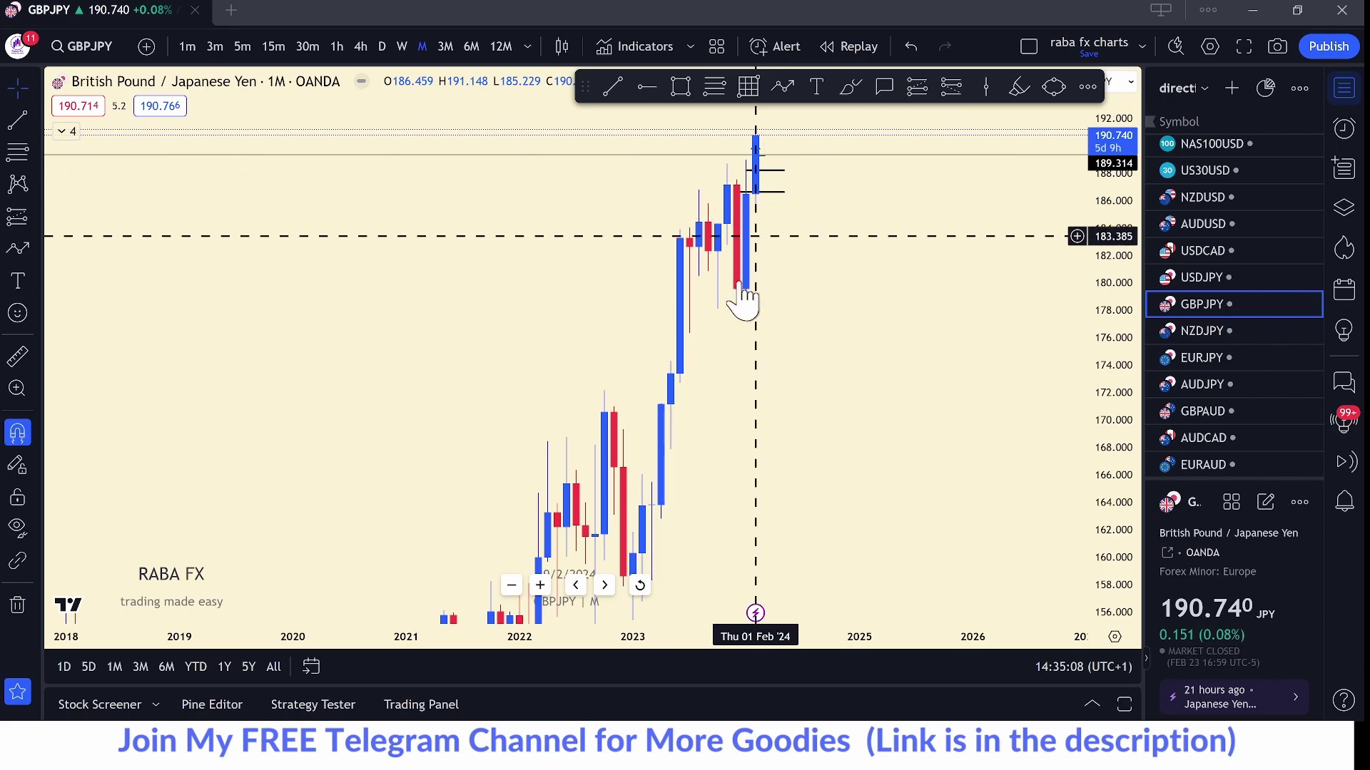
drag(816, 271, 832, 397)
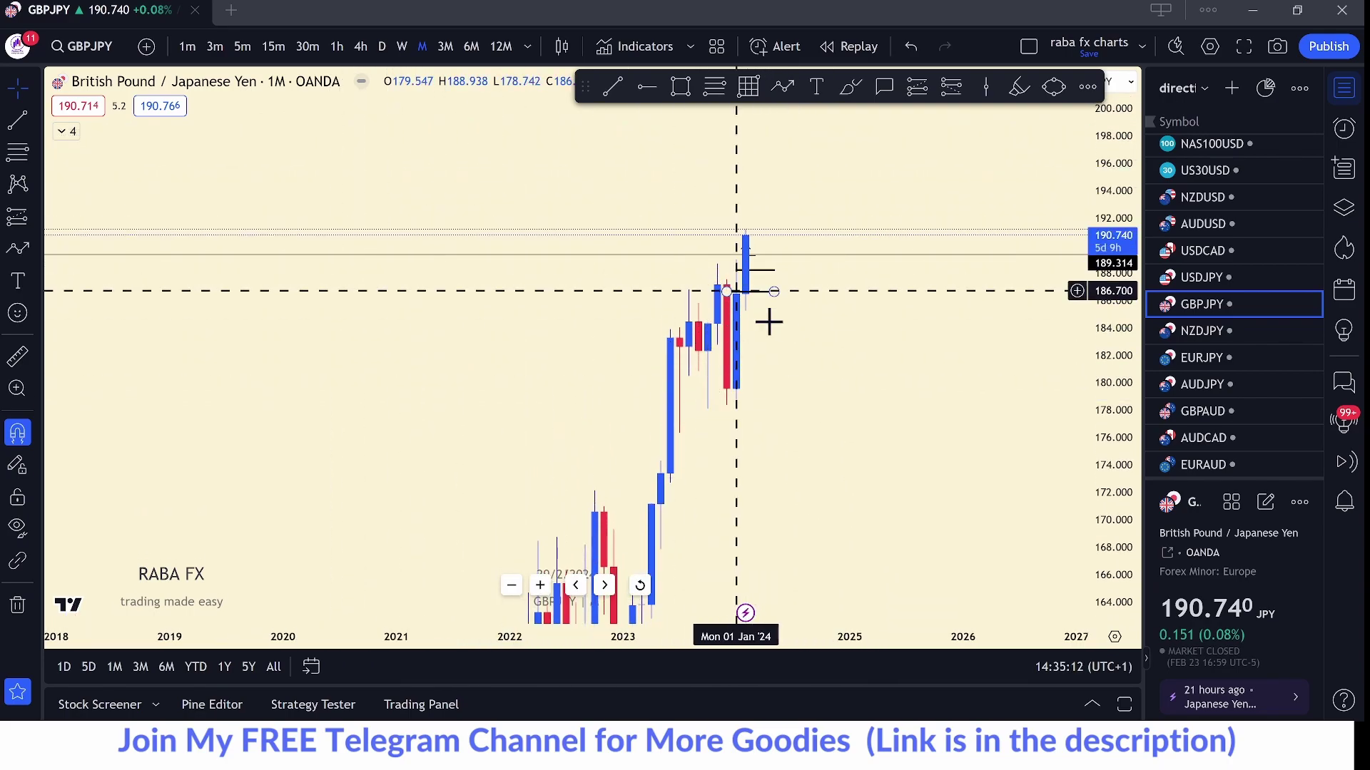
- Switch GBPJPY to the weekly timeframe and examine the latest candles against the marked horizontal levels
click(402, 47)
drag(1099, 396, 1116, 182)
drag(934, 333, 888, 523)
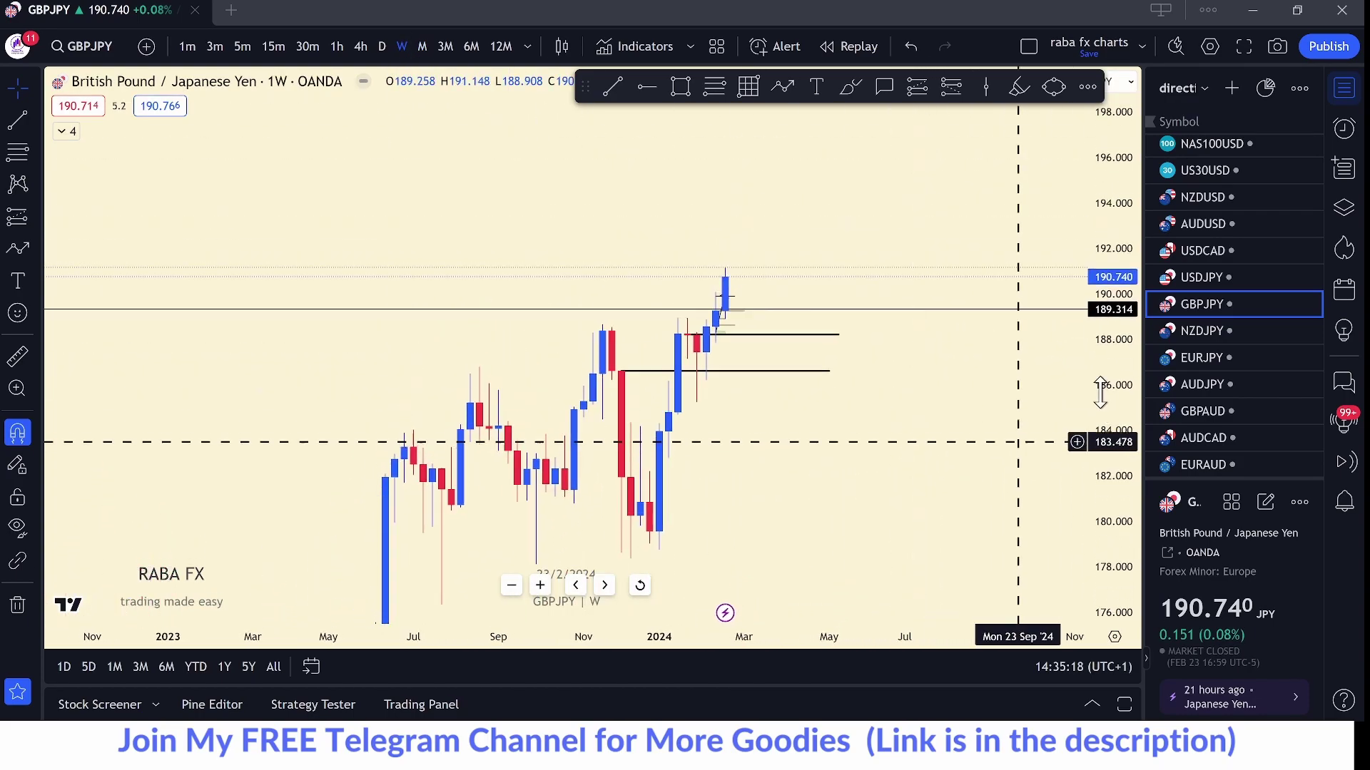
drag(1101, 394, 1110, 336)
drag(929, 430, 909, 335)
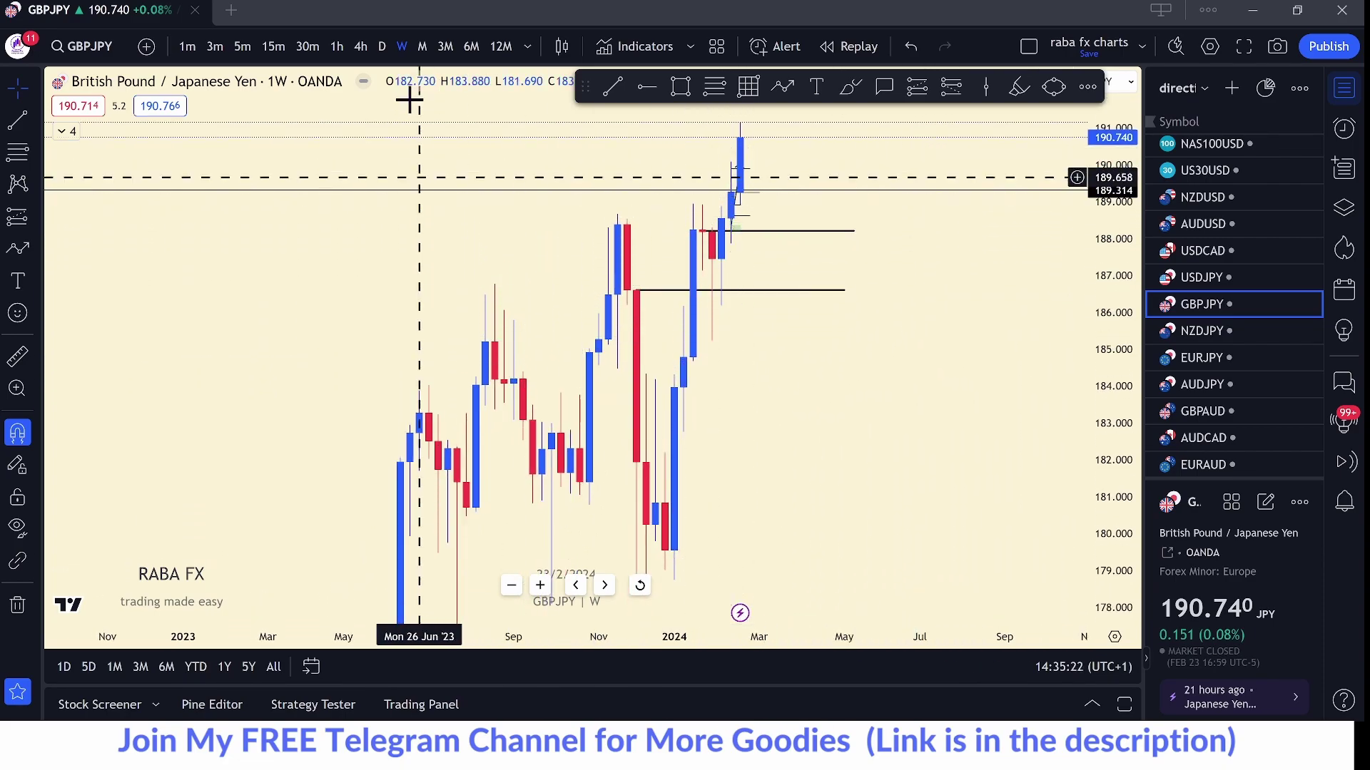
- Switch GBPJPY to the daily timeframe and examine the February candles around the existing levels, zone and projected path
click(382, 47)
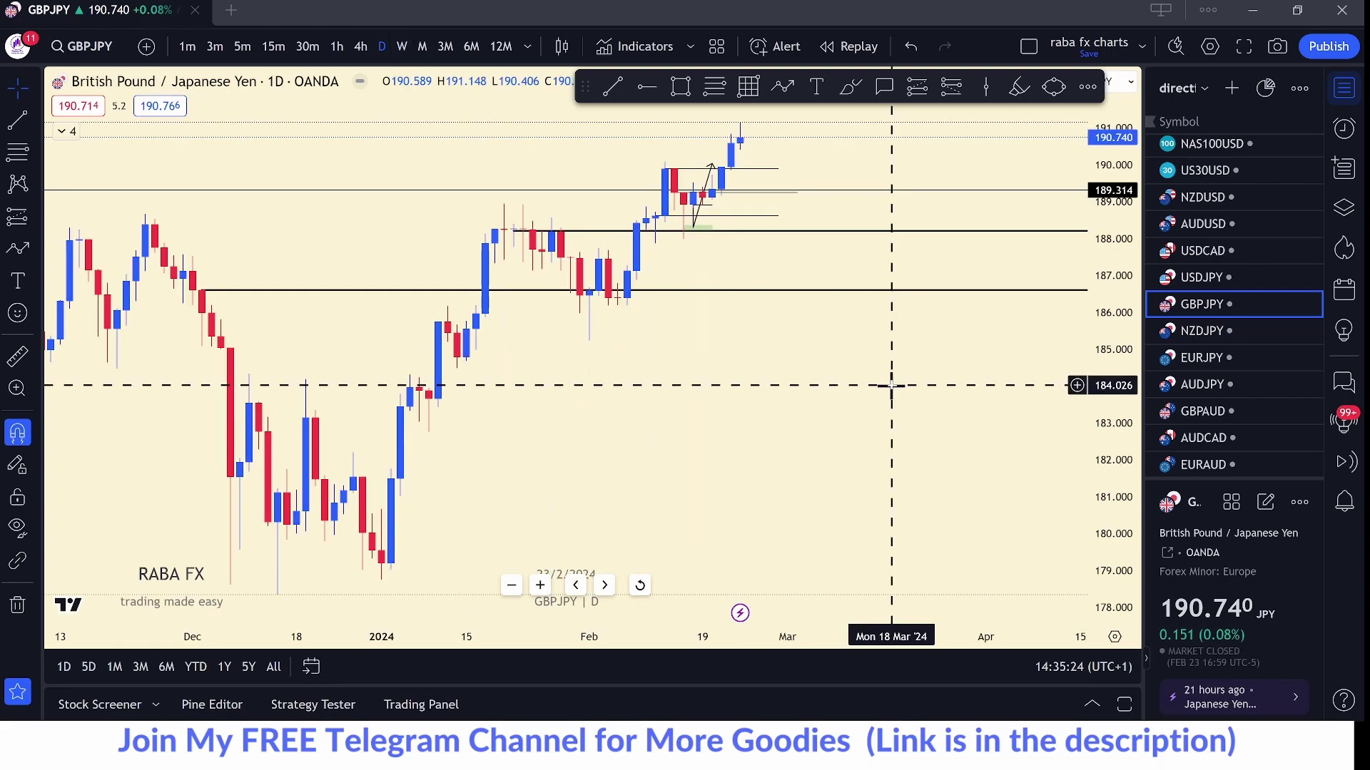
drag(868, 512, 850, 615)
scroll(1110, 361, up, 4)
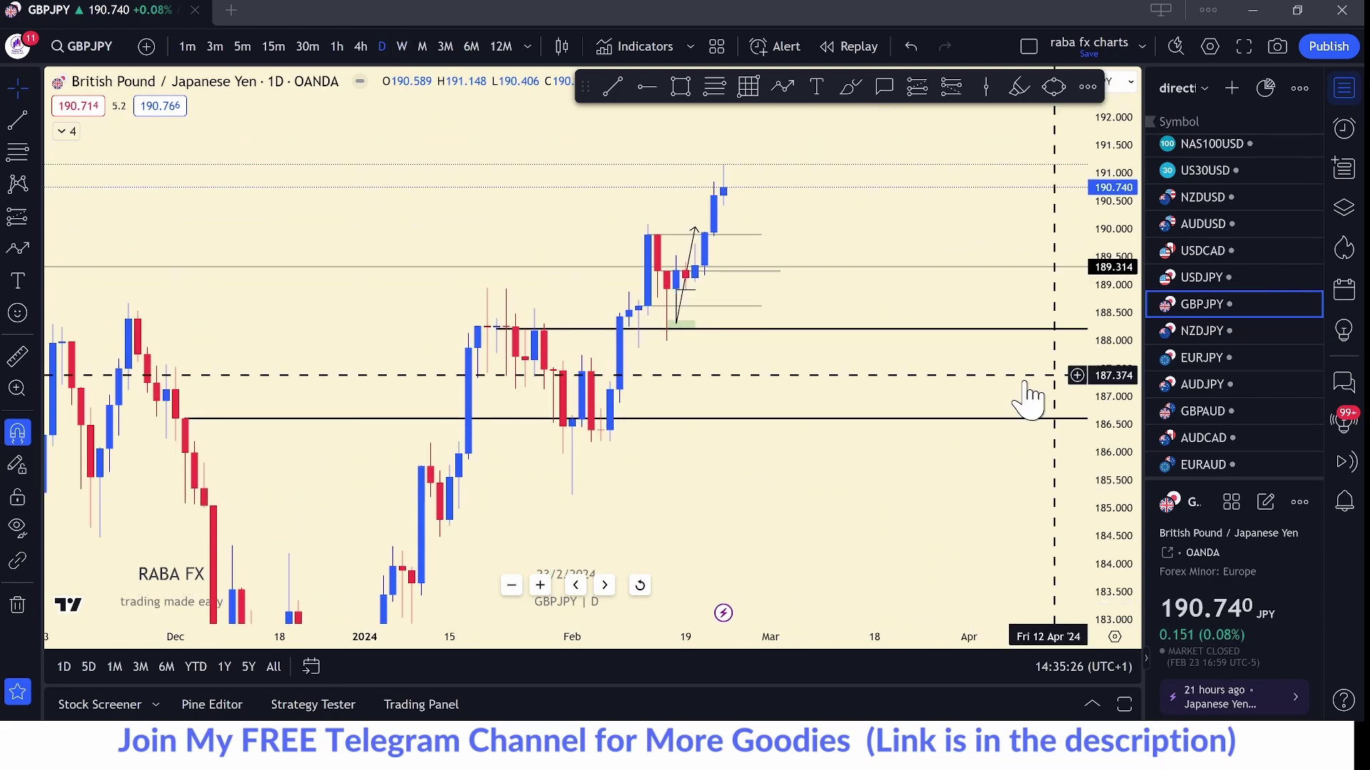
scroll(1027, 397, up, 4)
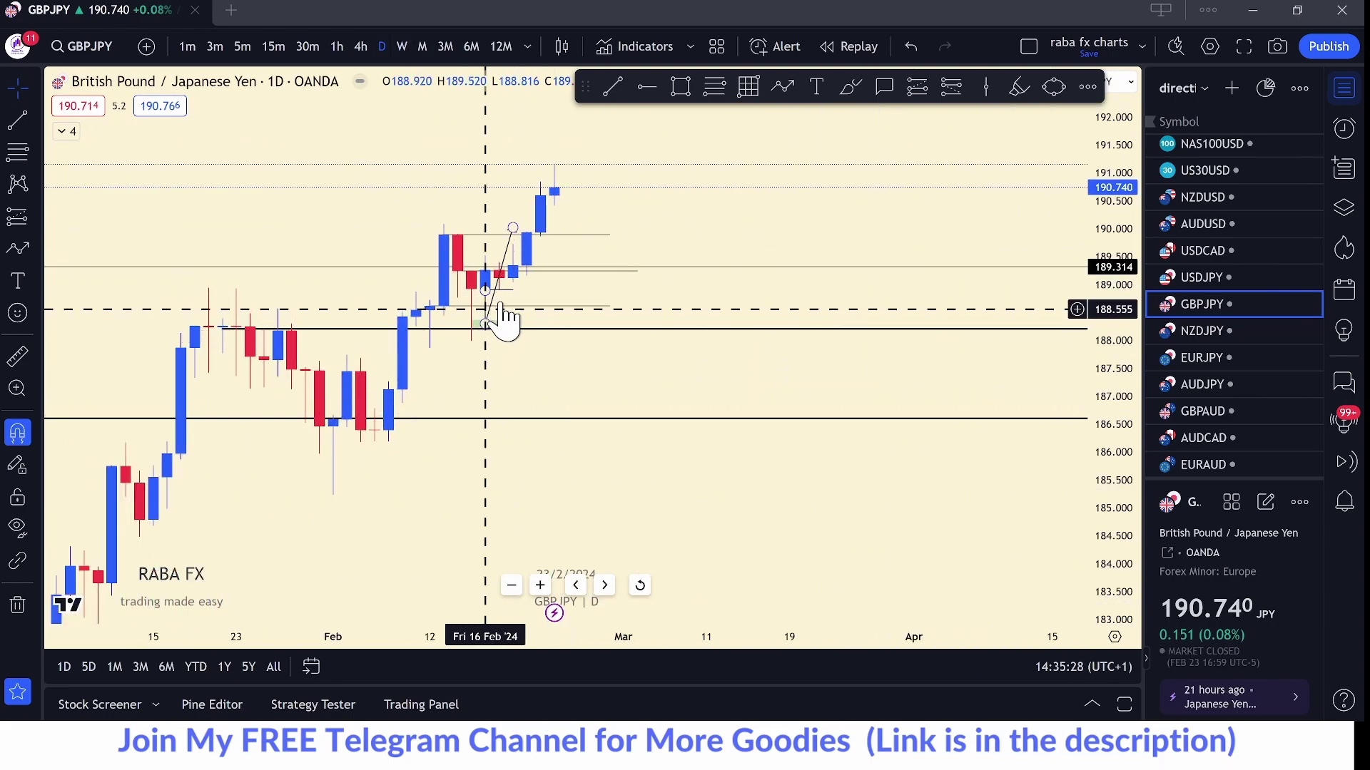
scroll(574, 304, up, 4)
drag(584, 228, 978, 232)
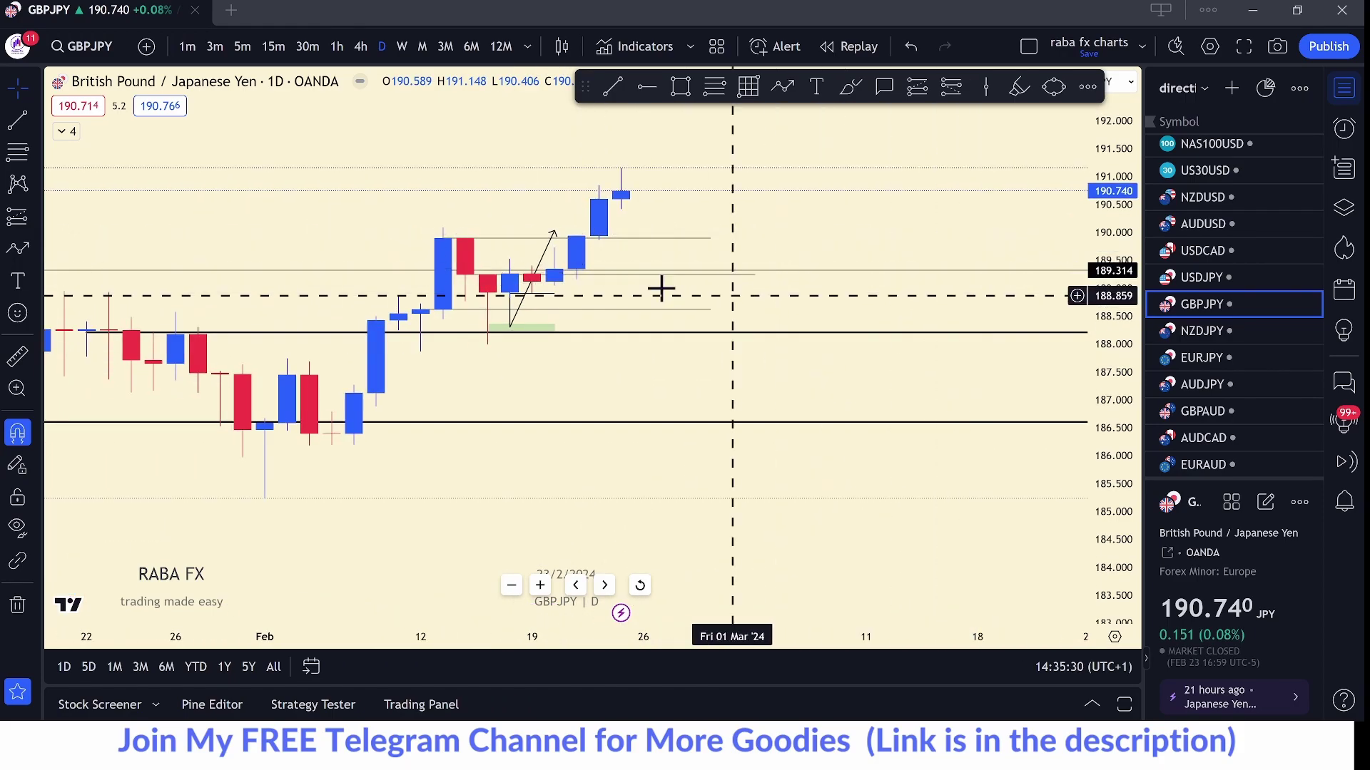
- Check the mid-February structure on the 4-hour GBPJPY chart and return to the daily timeframe
click(360, 47)
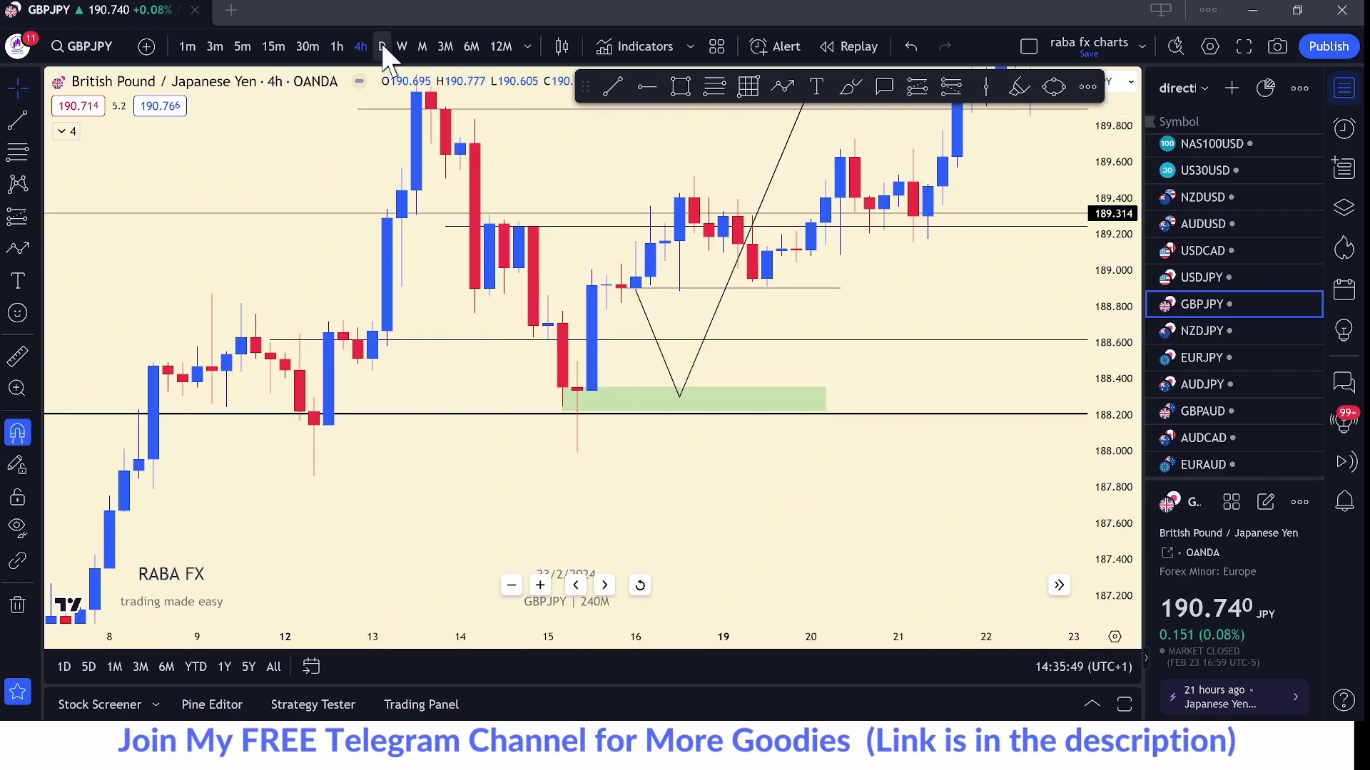
click(381, 47)
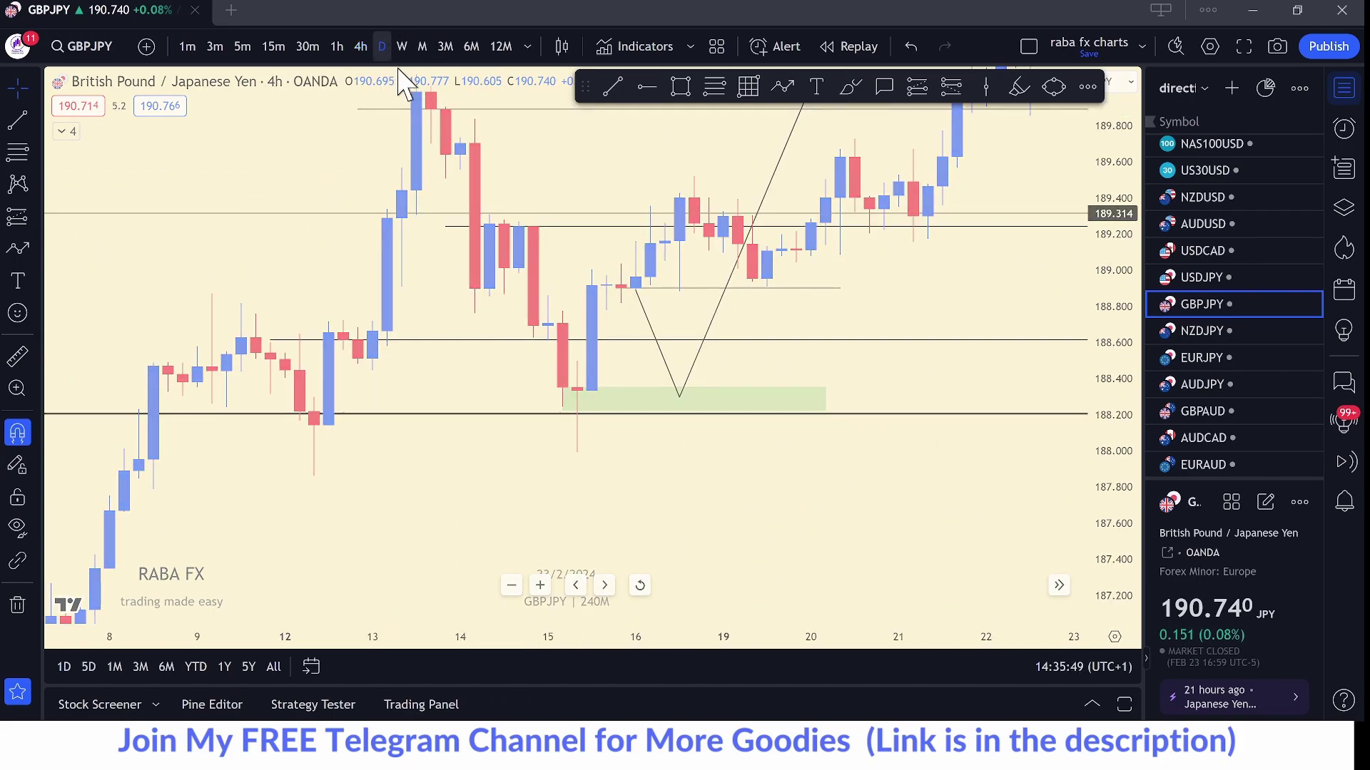
drag(786, 269, 421, 297)
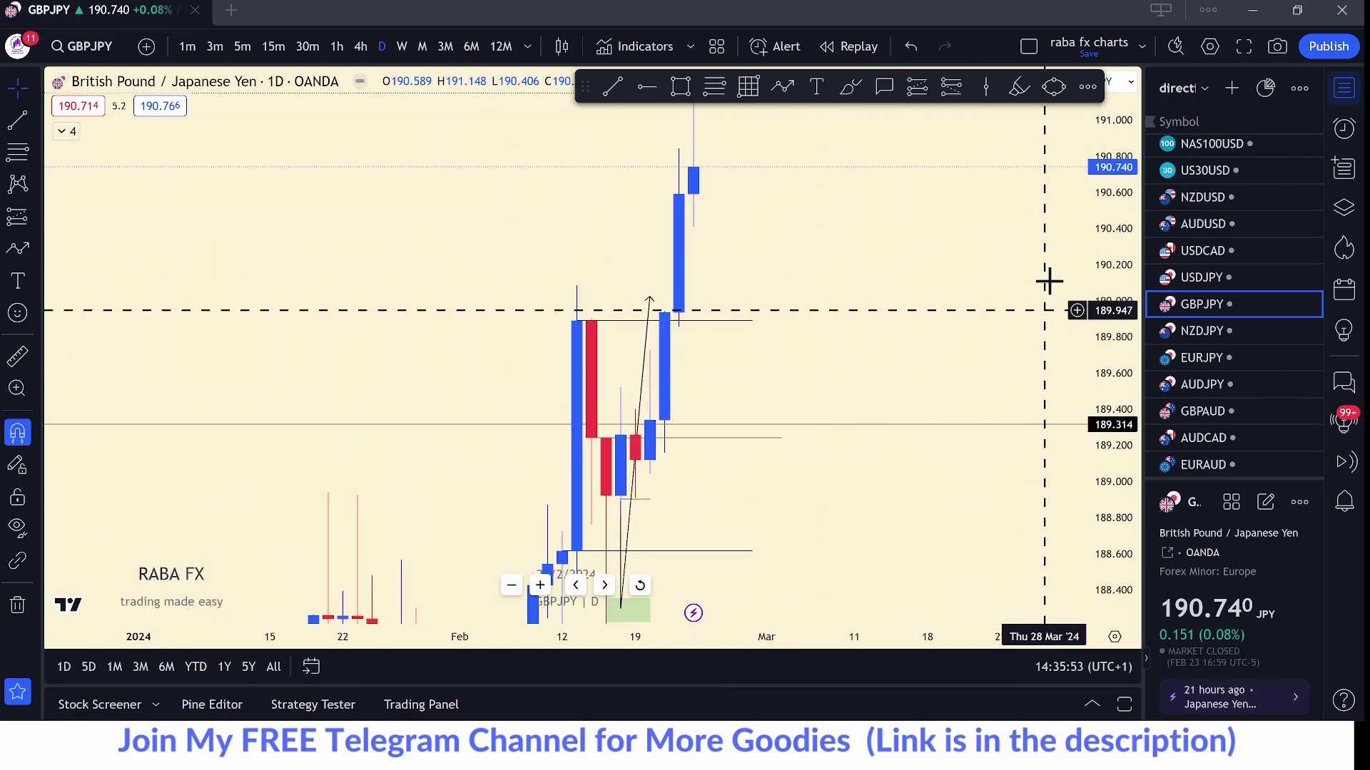
- Draw a horizontal trend line on the daily GBPJPY chart at 189.940 from 21 February to 11 March 2024
scroll(1059, 266, down, 3)
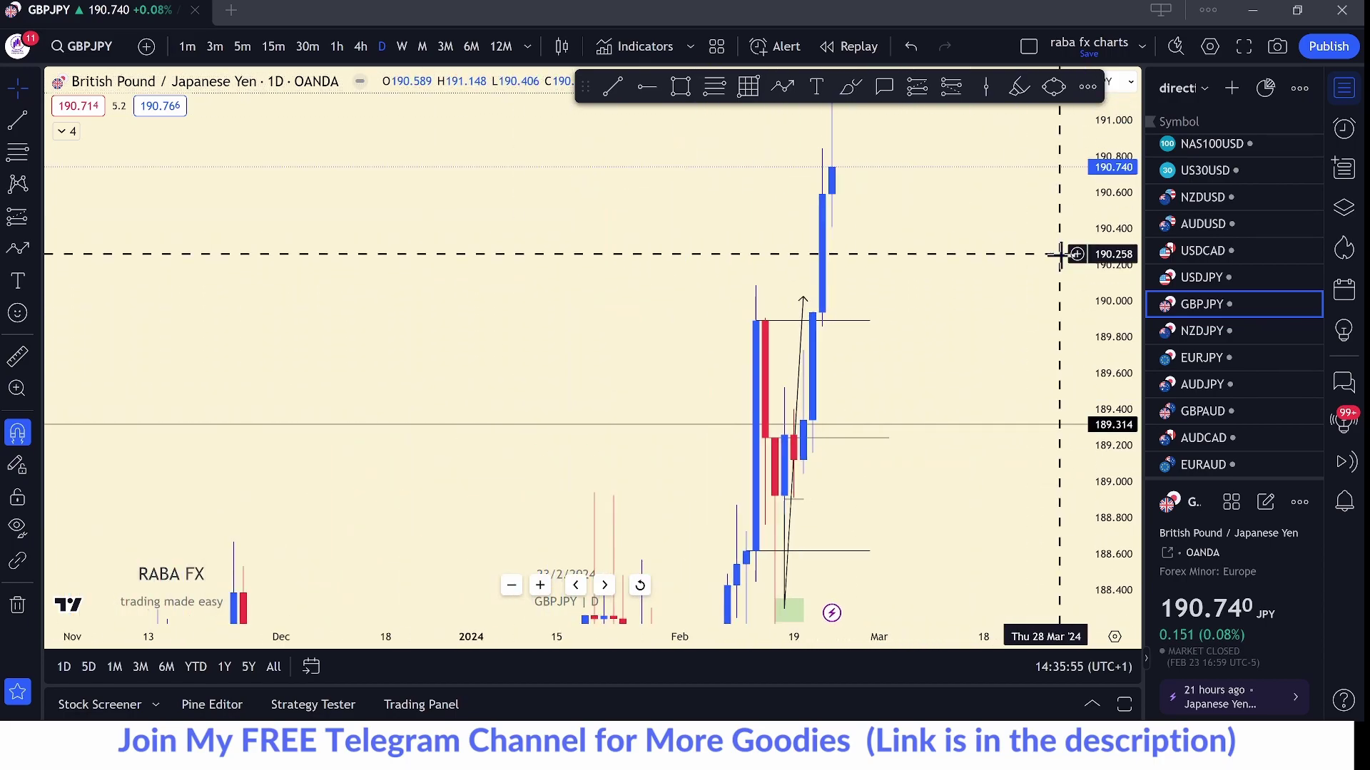
drag(1115, 166, 1113, 241)
scroll(1028, 265, up, 4)
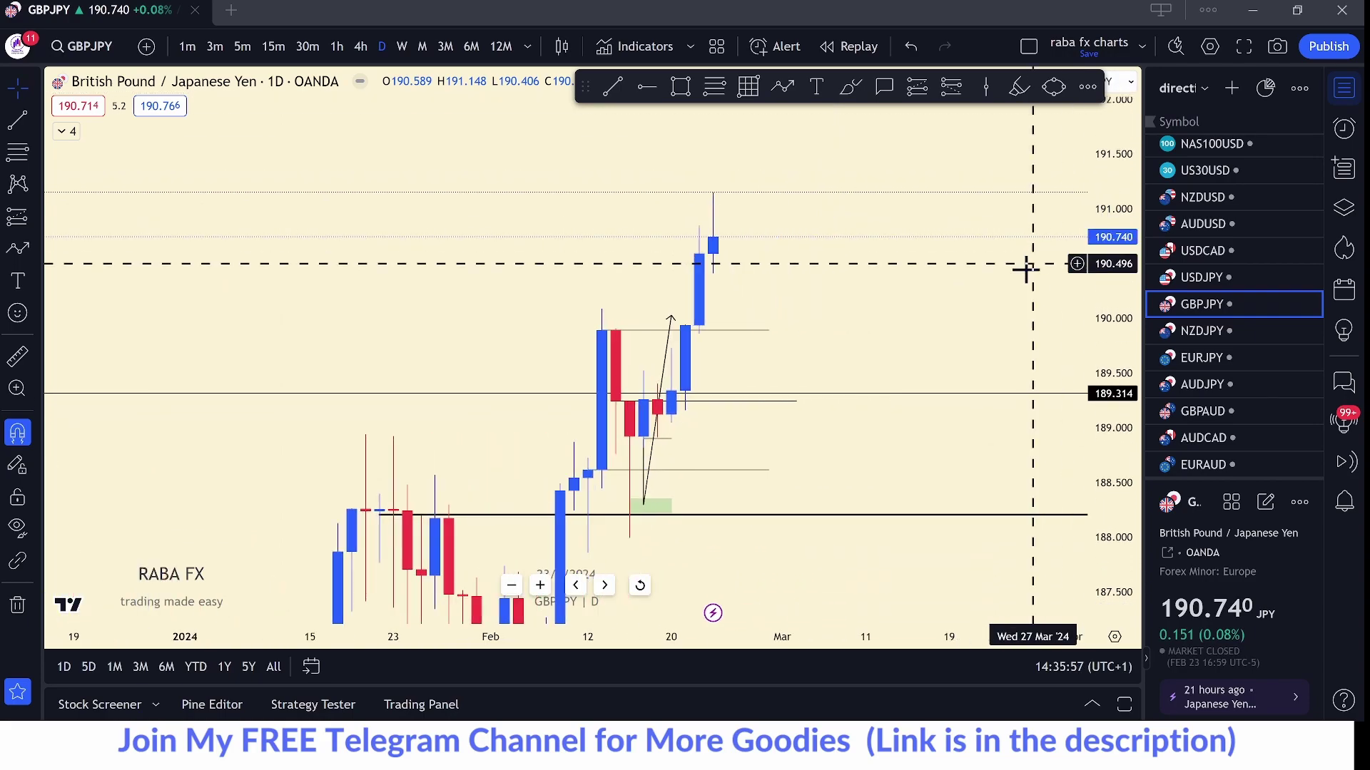
drag(975, 293, 921, 245)
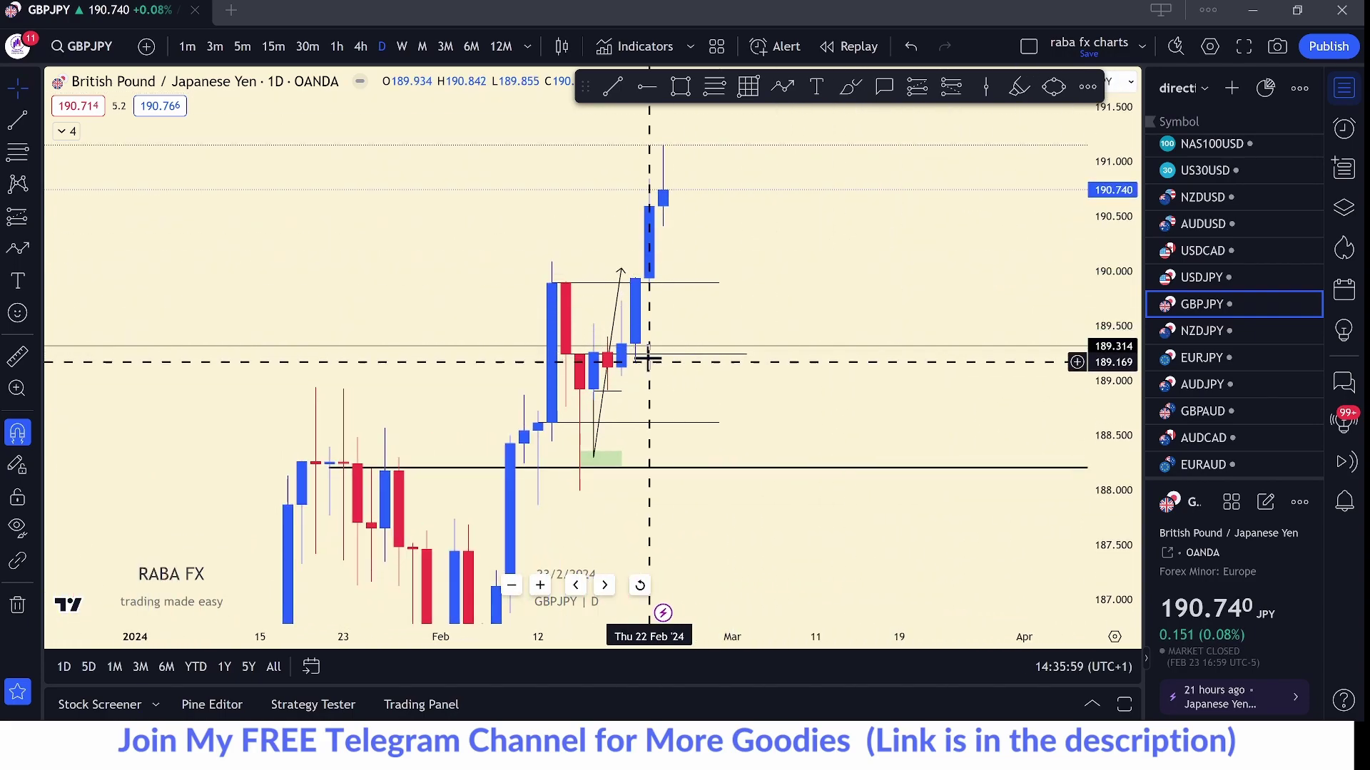
click(612, 87)
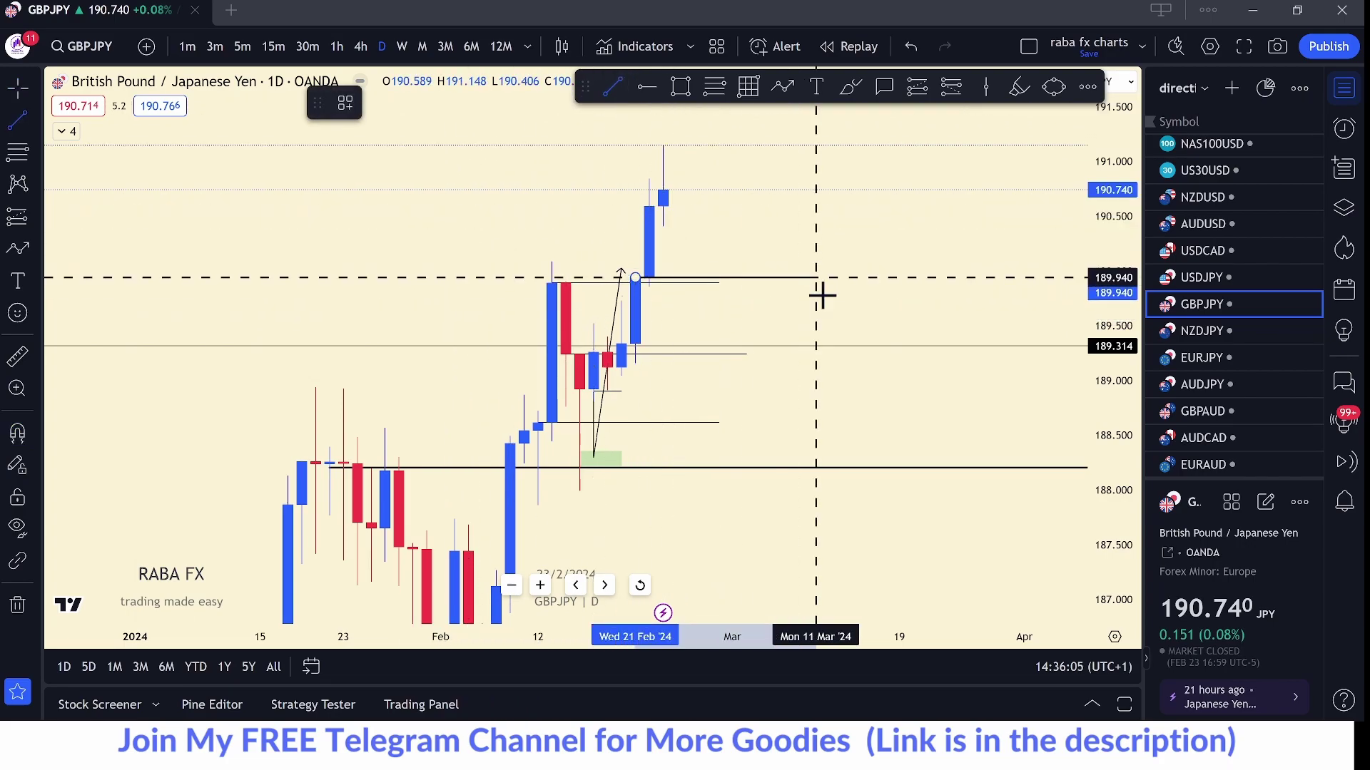
click(821, 294)
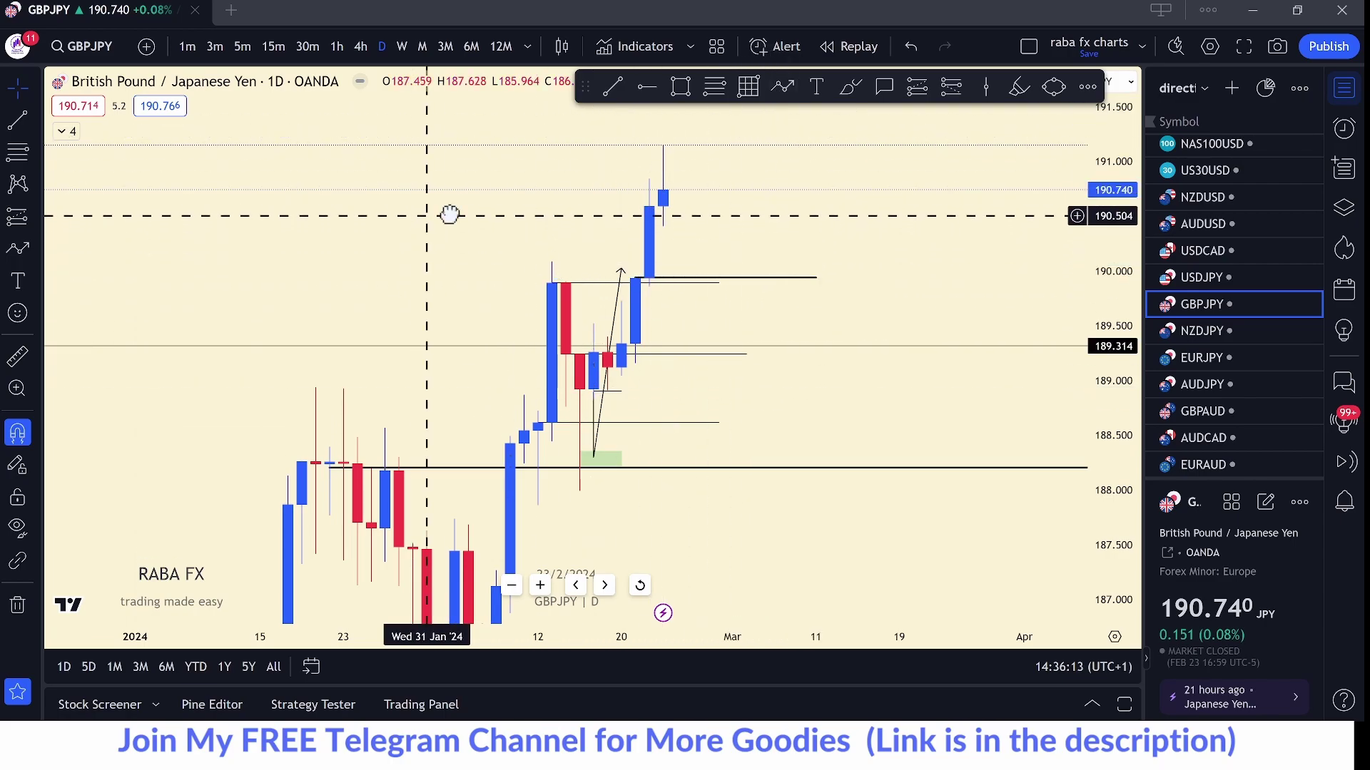
- Open BTCUSDT from the watchlist and show it on the monthly timeframe
drag(450, 214, 664, 204)
scroll(1177, 227, down, 5)
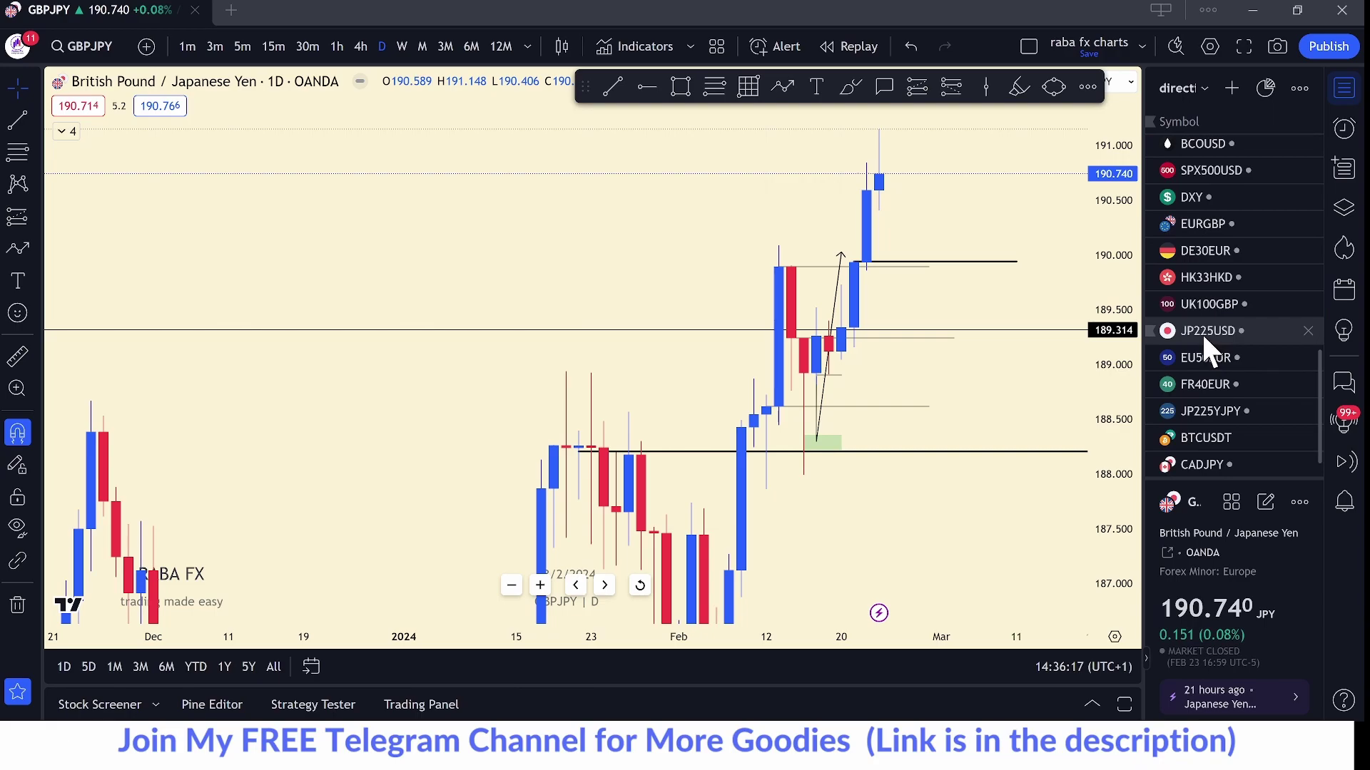
scroll(1201, 333, down, 1)
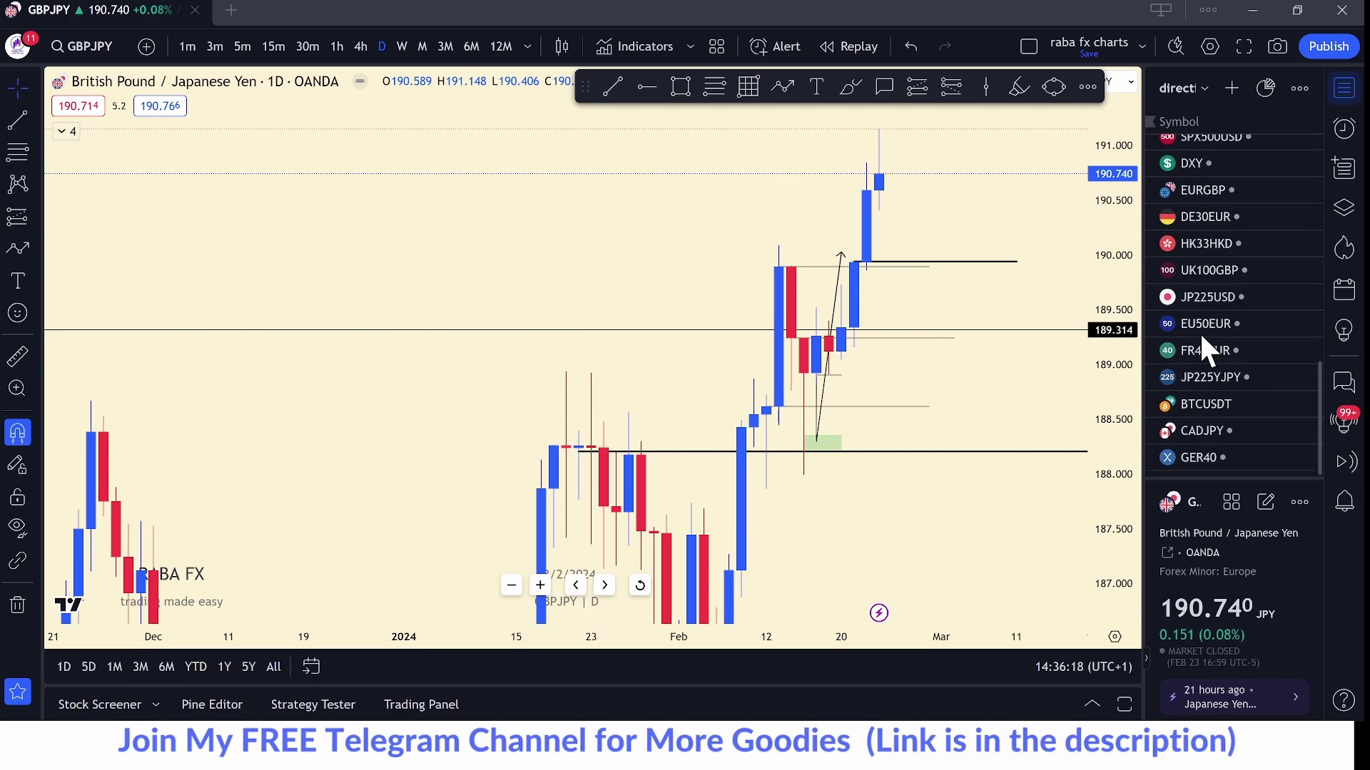
click(1205, 403)
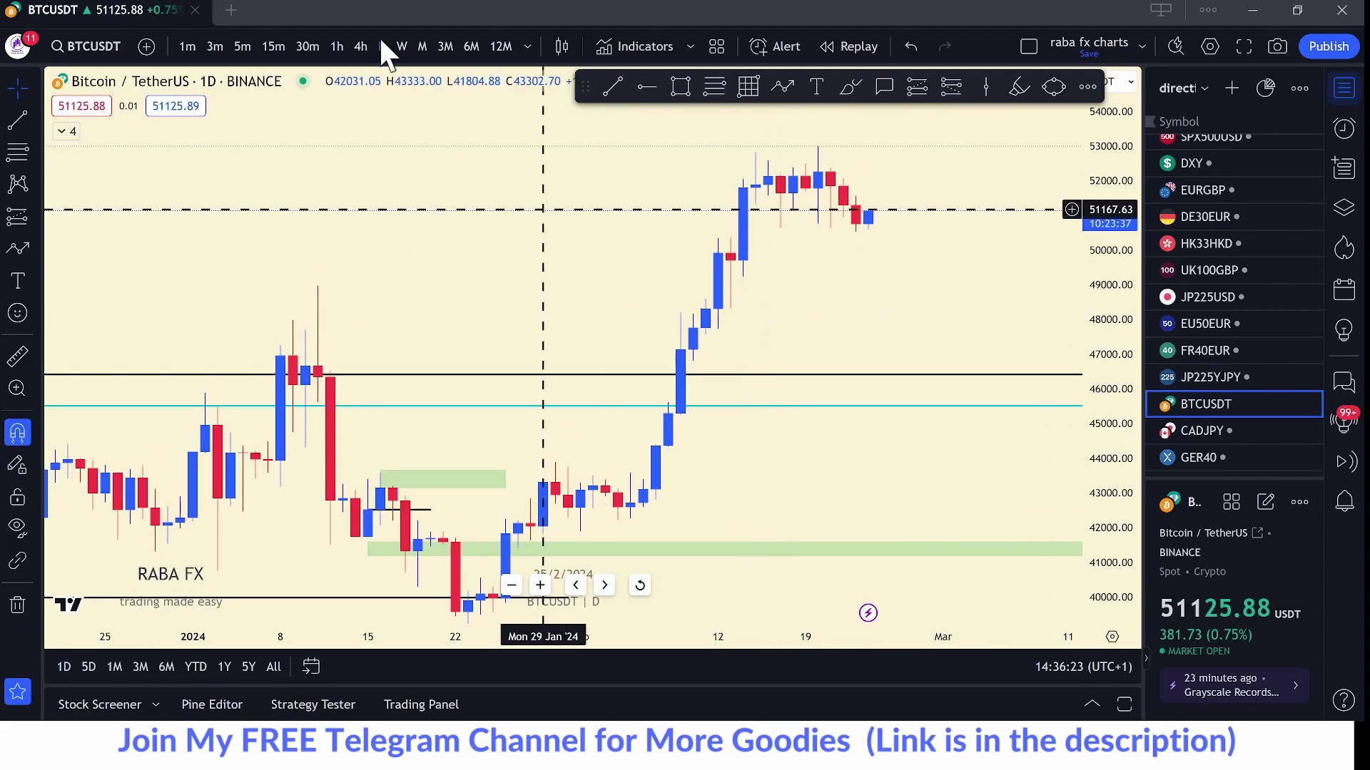
click(425, 46)
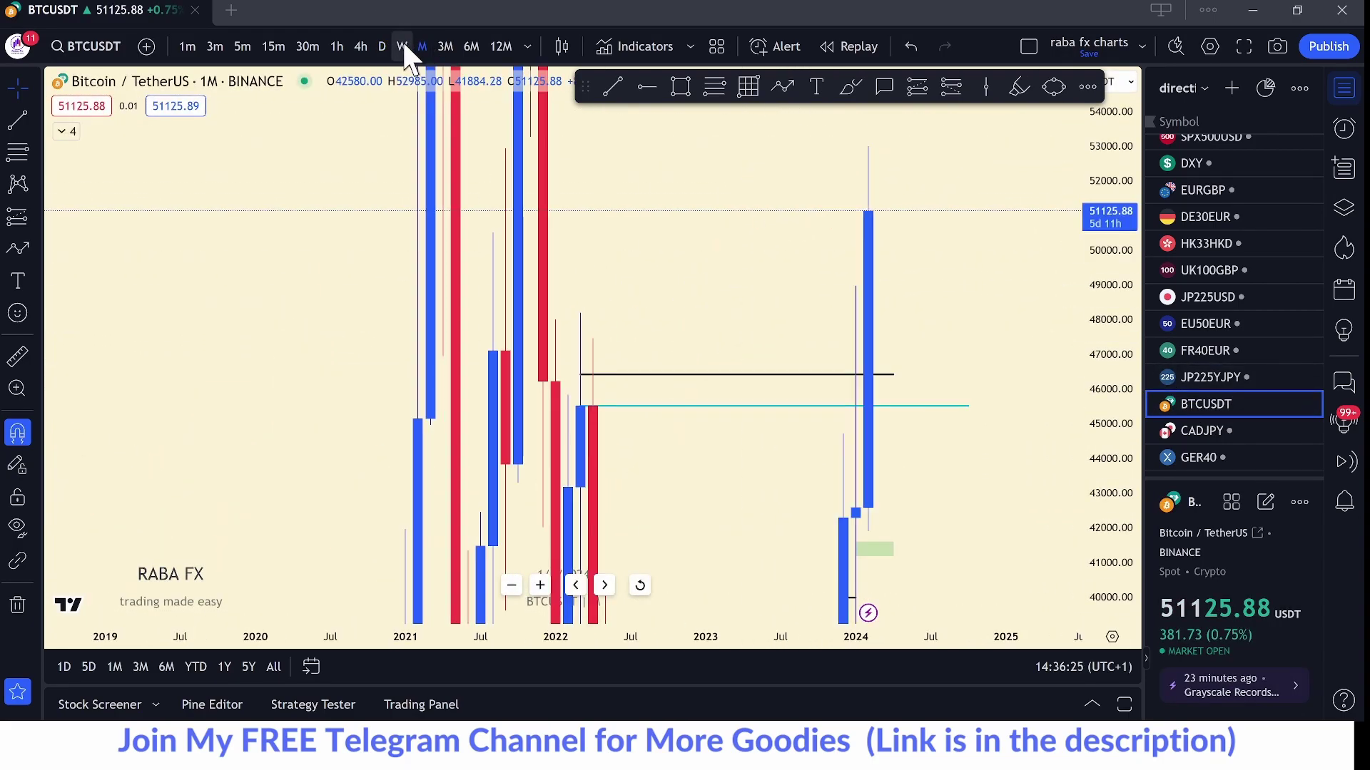
- Switch BTCUSDT to the weekly timeframe and examine the 2021 highs and the latest rally against the marked levels
click(403, 47)
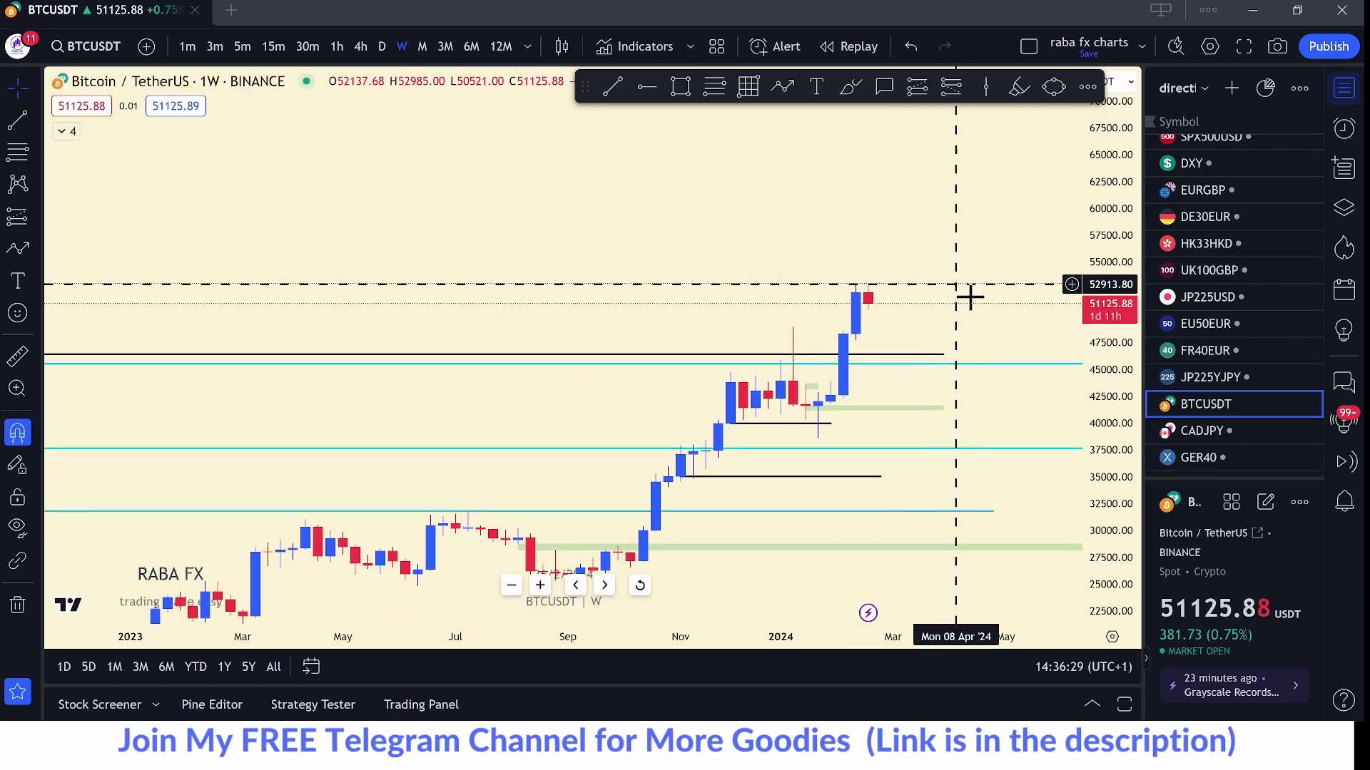
scroll(1036, 310, down, 5)
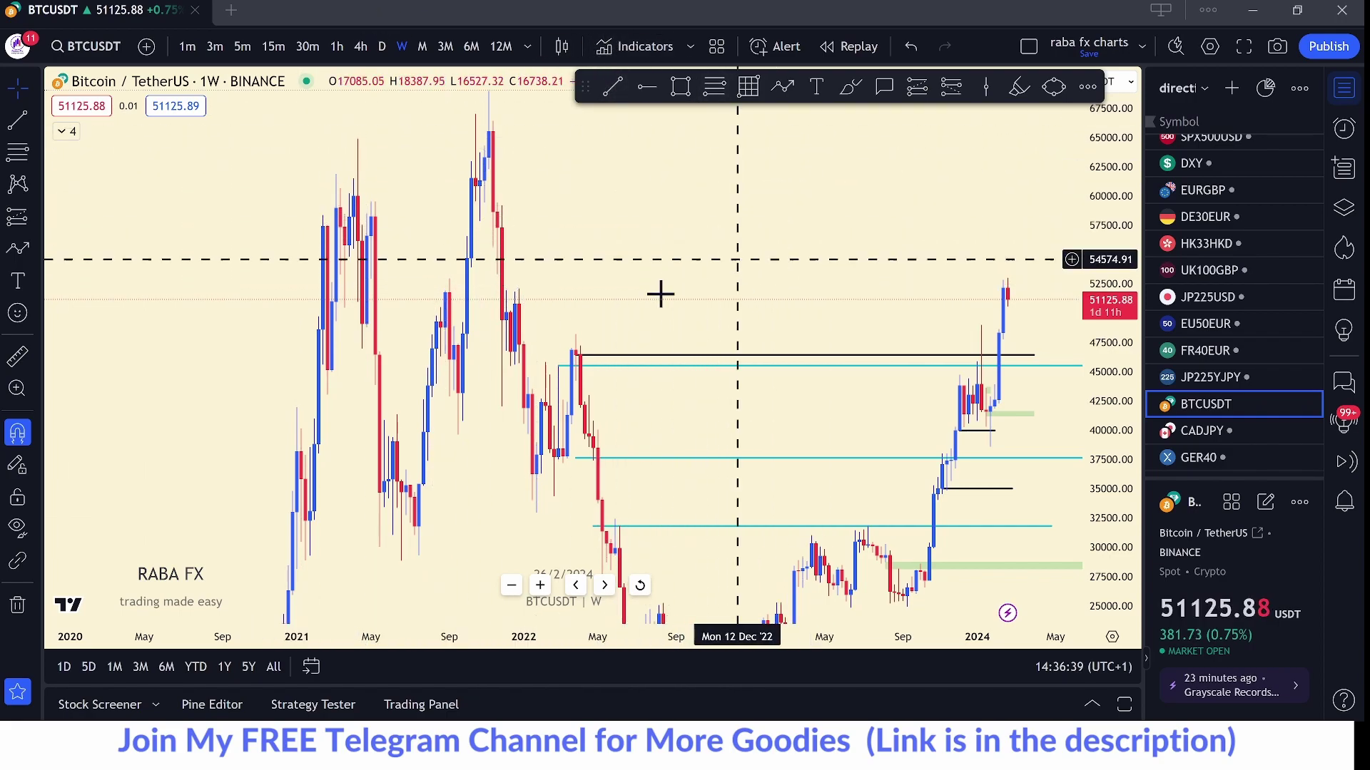
drag(892, 297, 848, 241)
scroll(858, 348, up, 5)
drag(1136, 349, 1135, 318)
scroll(514, 243, up, 2)
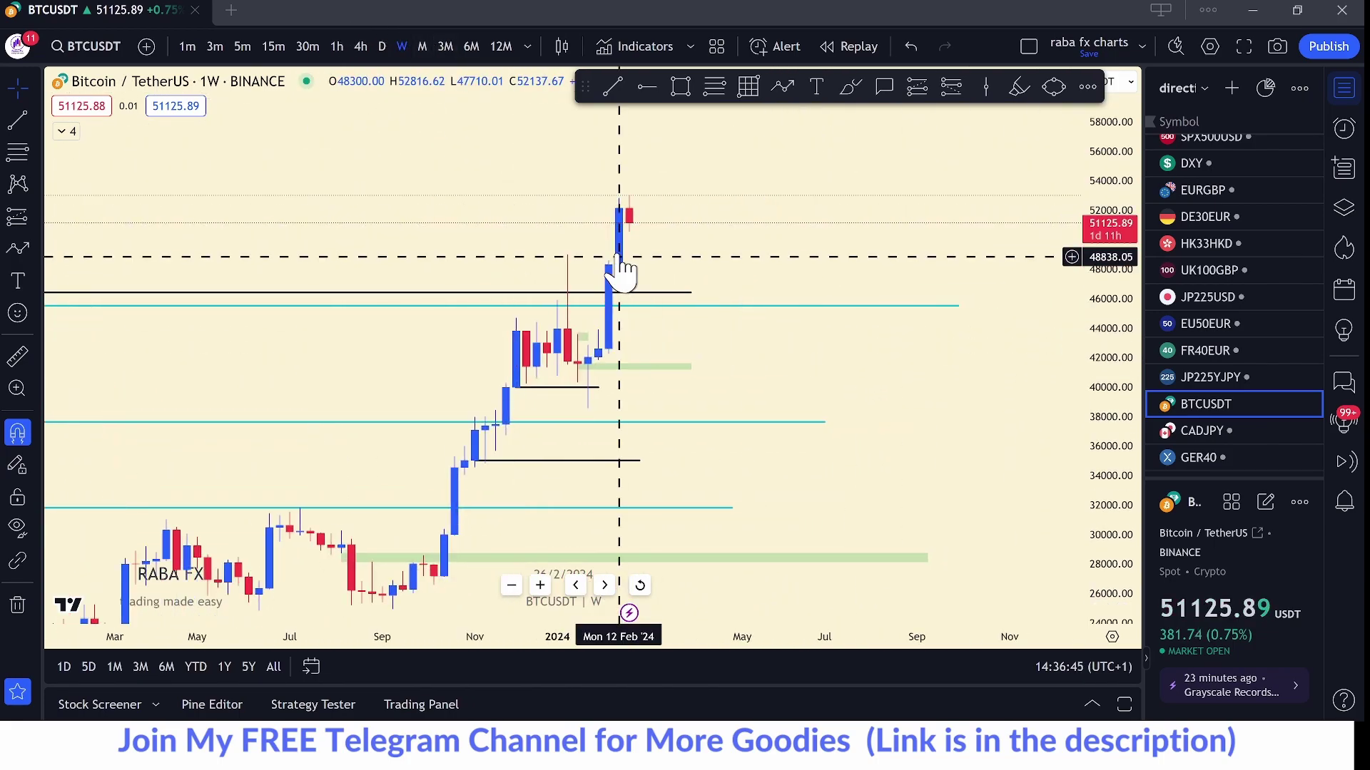
- Draw a thin rectangle zone on the daily BTCUSDT chart at about 49,917, from 12 February to about 8 March
click(382, 47)
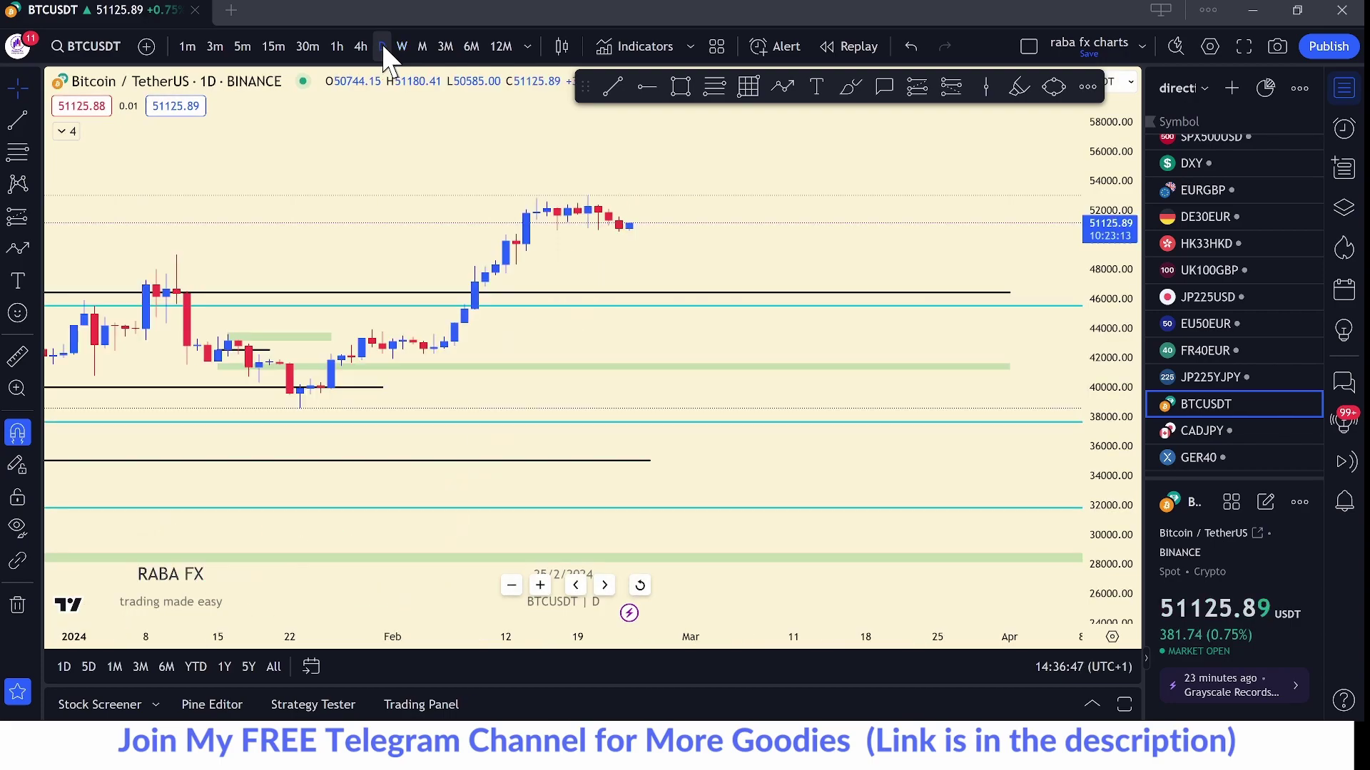
drag(1122, 385, 1120, 246)
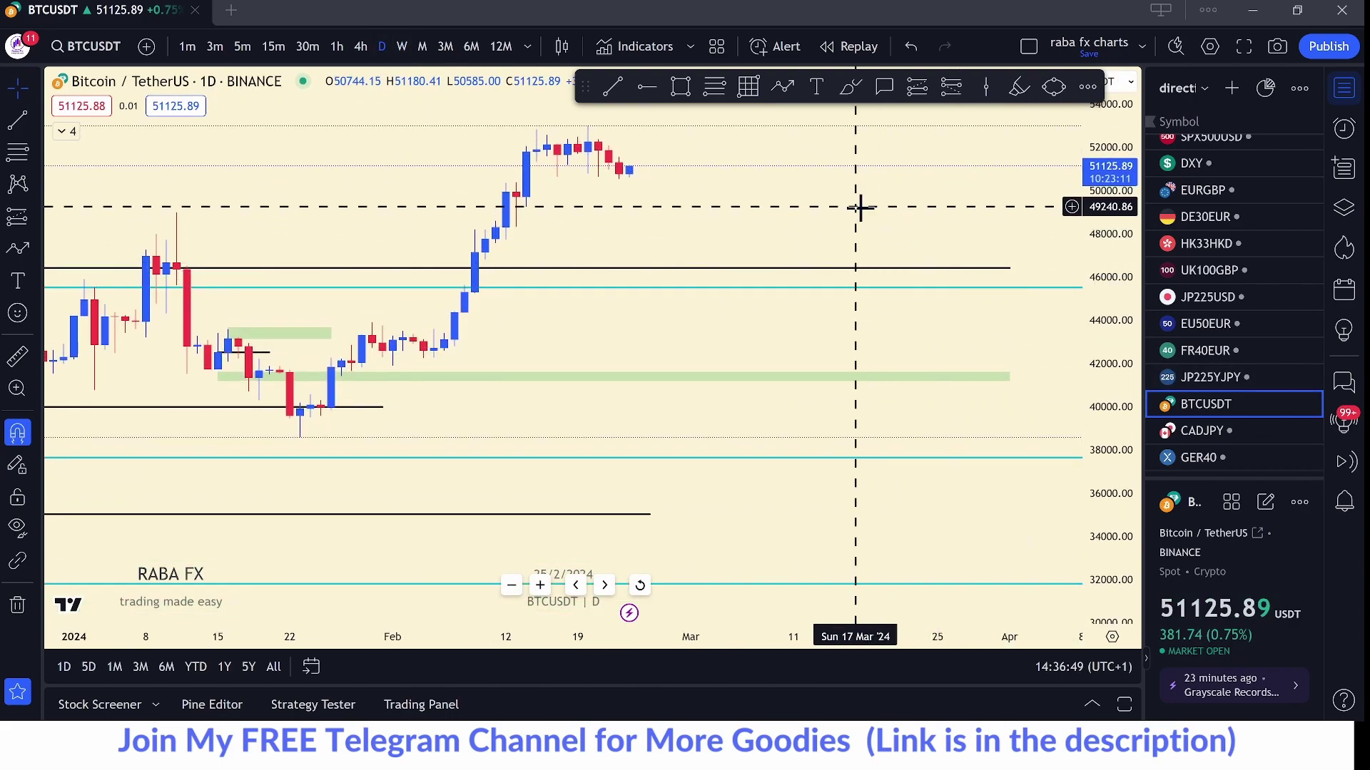
drag(866, 213, 1010, 356)
drag(1122, 314, 1006, 257)
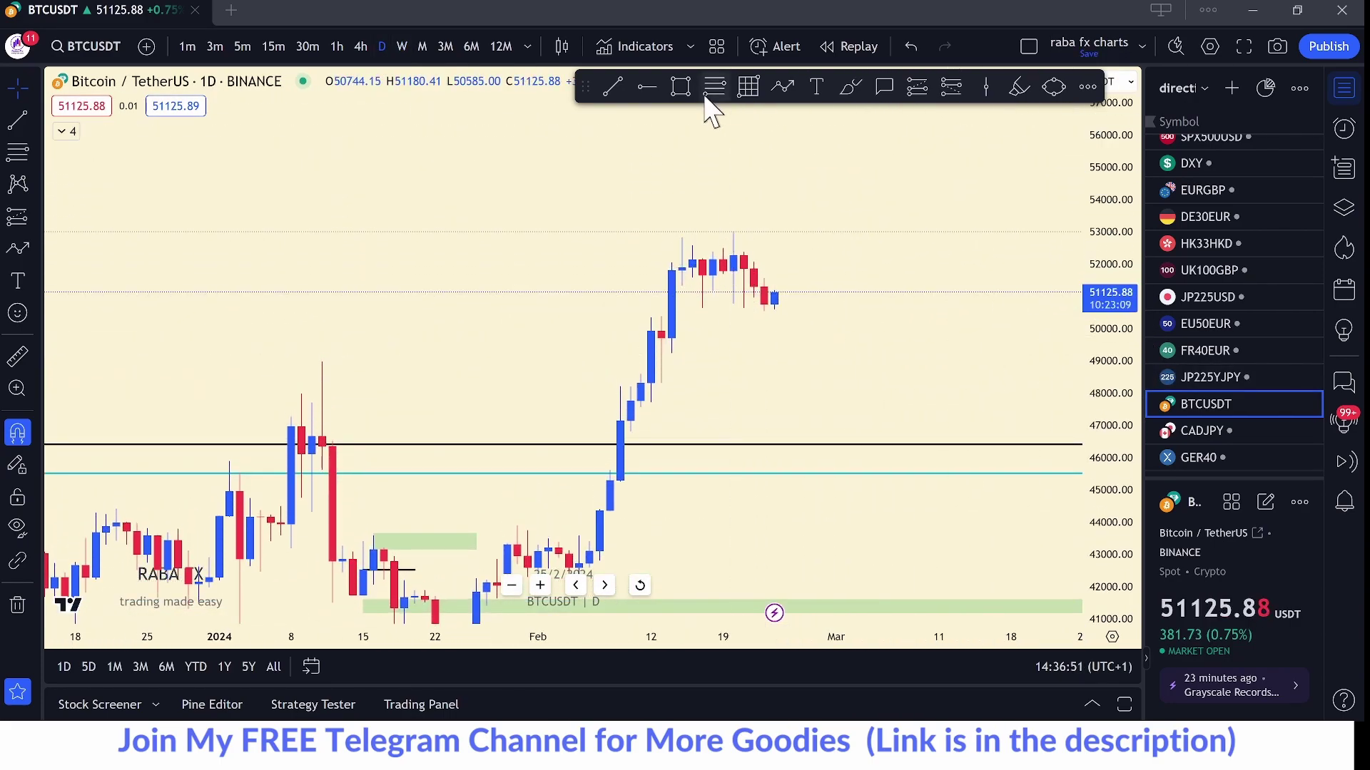
click(685, 89)
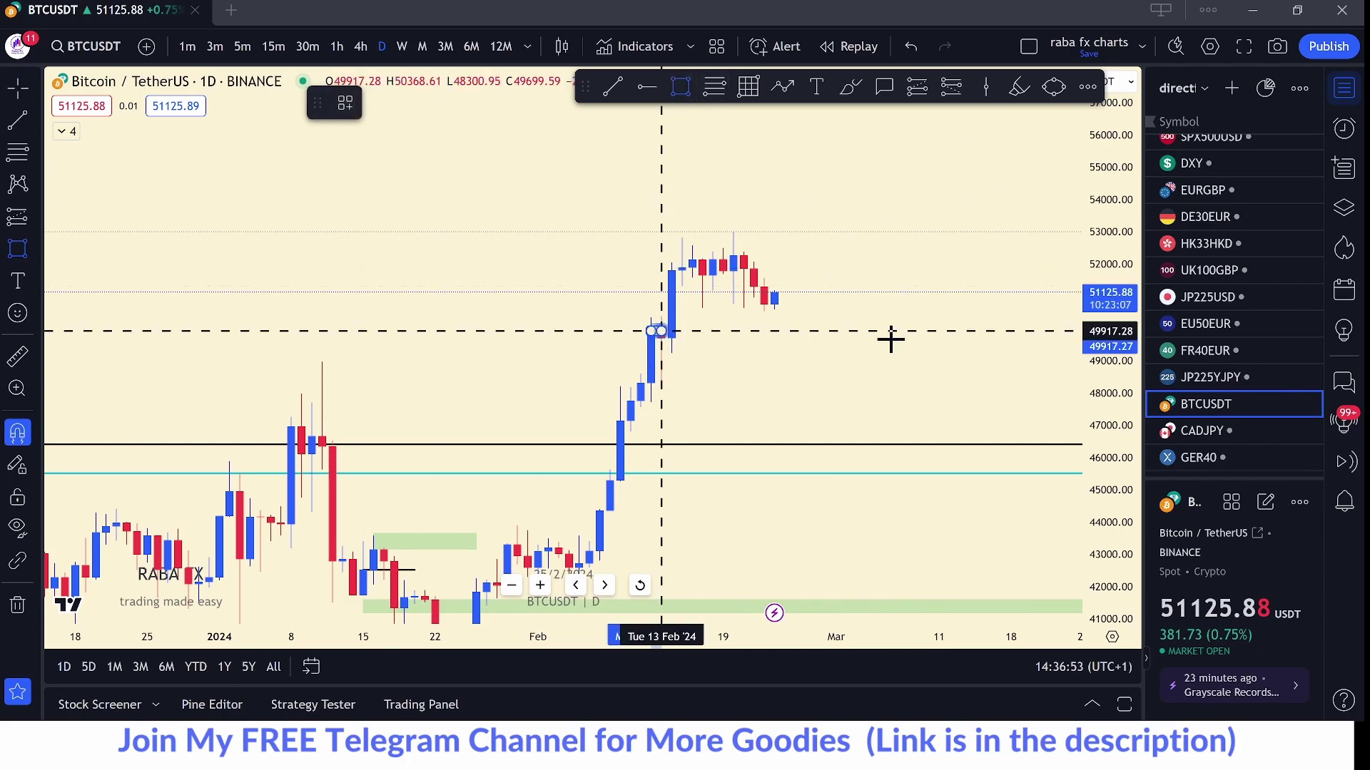
click(907, 345)
click(908, 335)
click(859, 255)
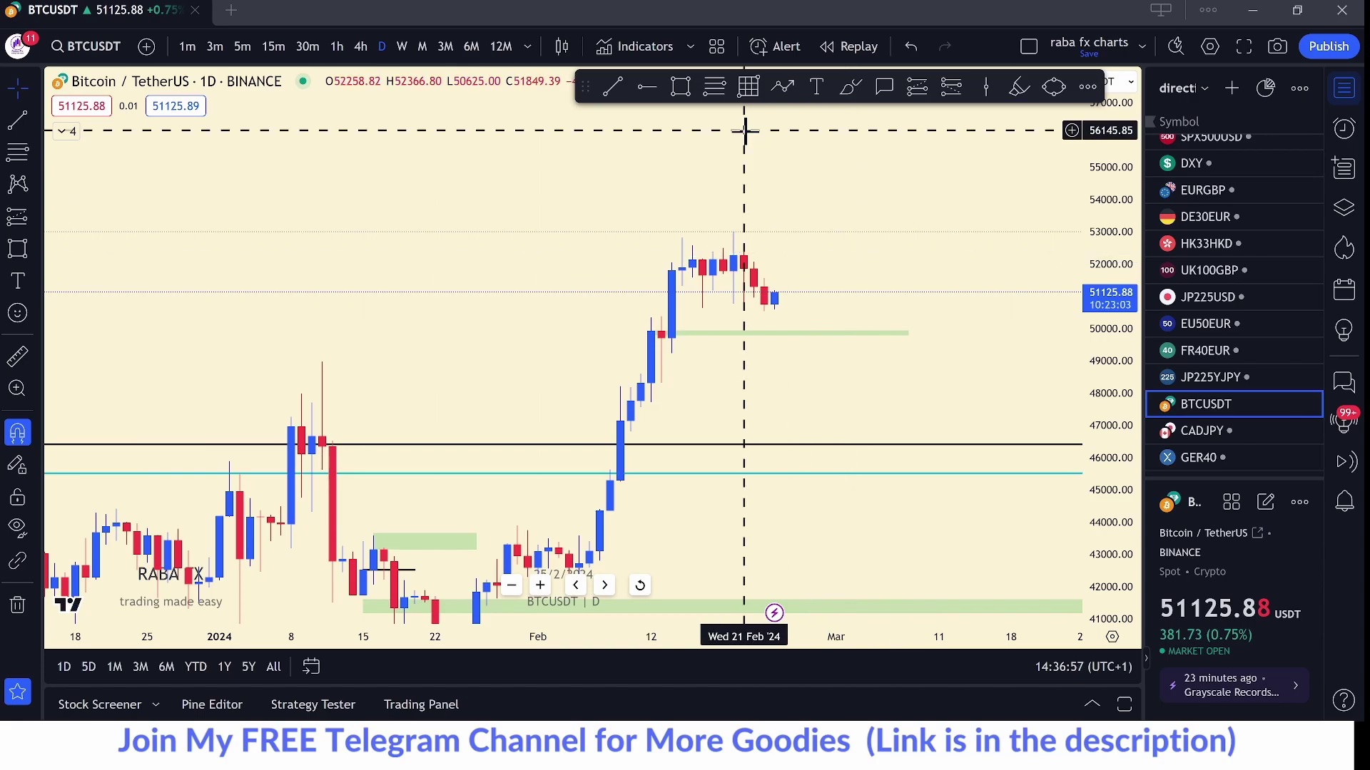
- Draw a projected path from about 51,228 on 27 February down to the thin zone, then up to about 55,206 on 9 March
click(783, 87)
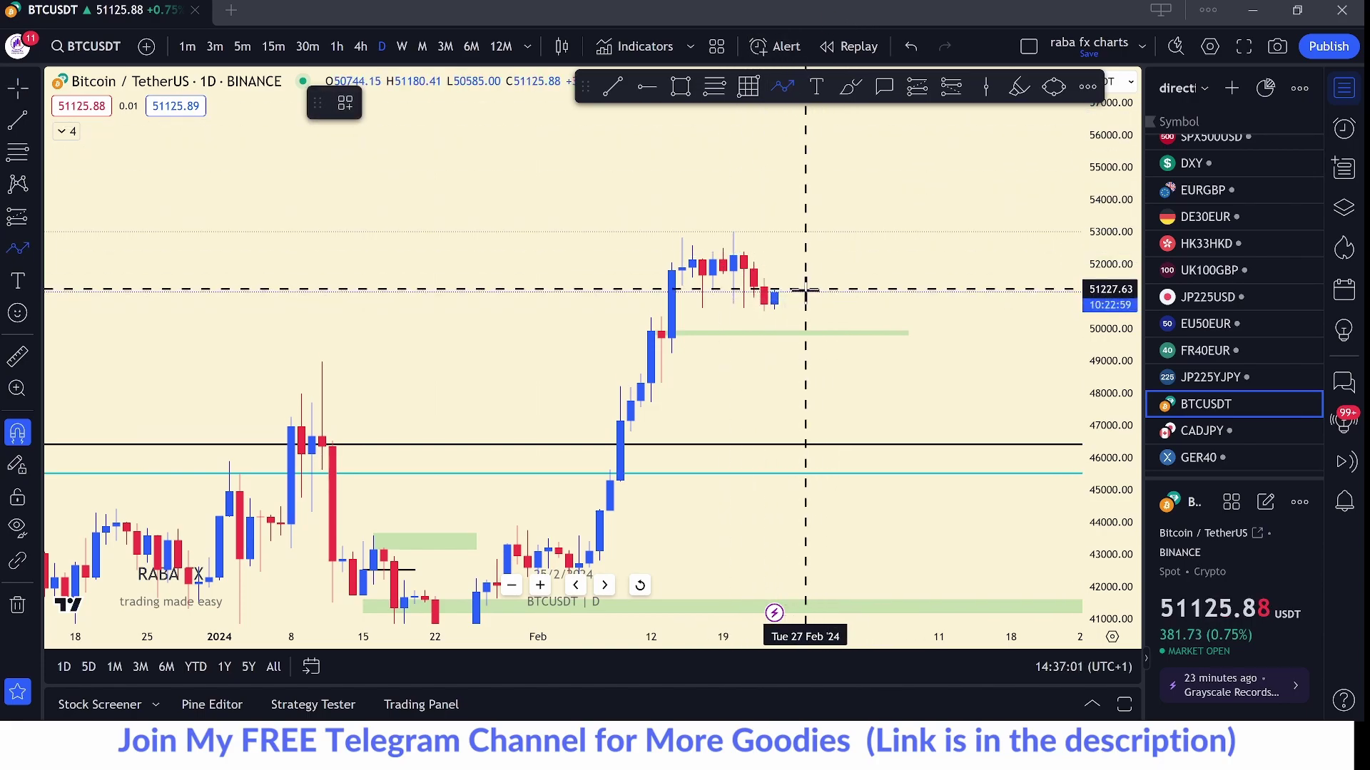
click(815, 335)
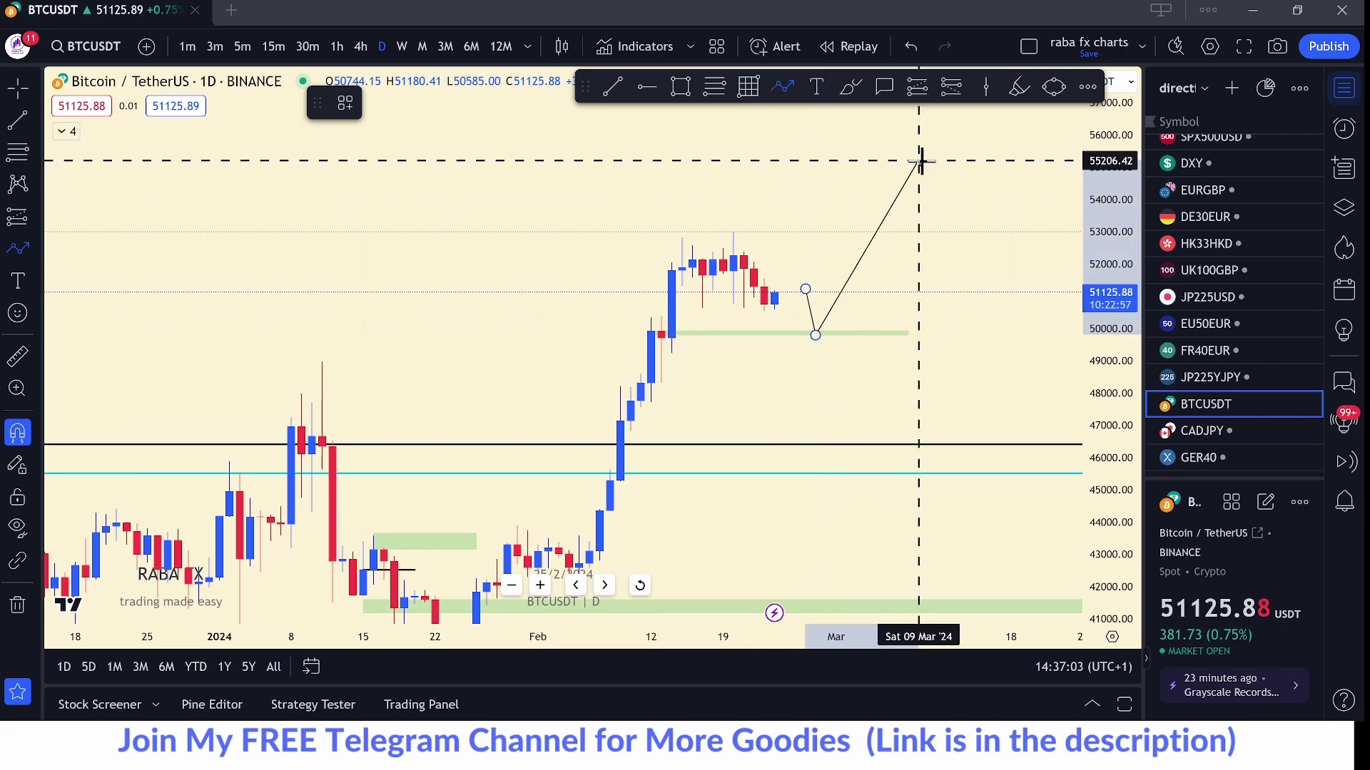
double_click(919, 160)
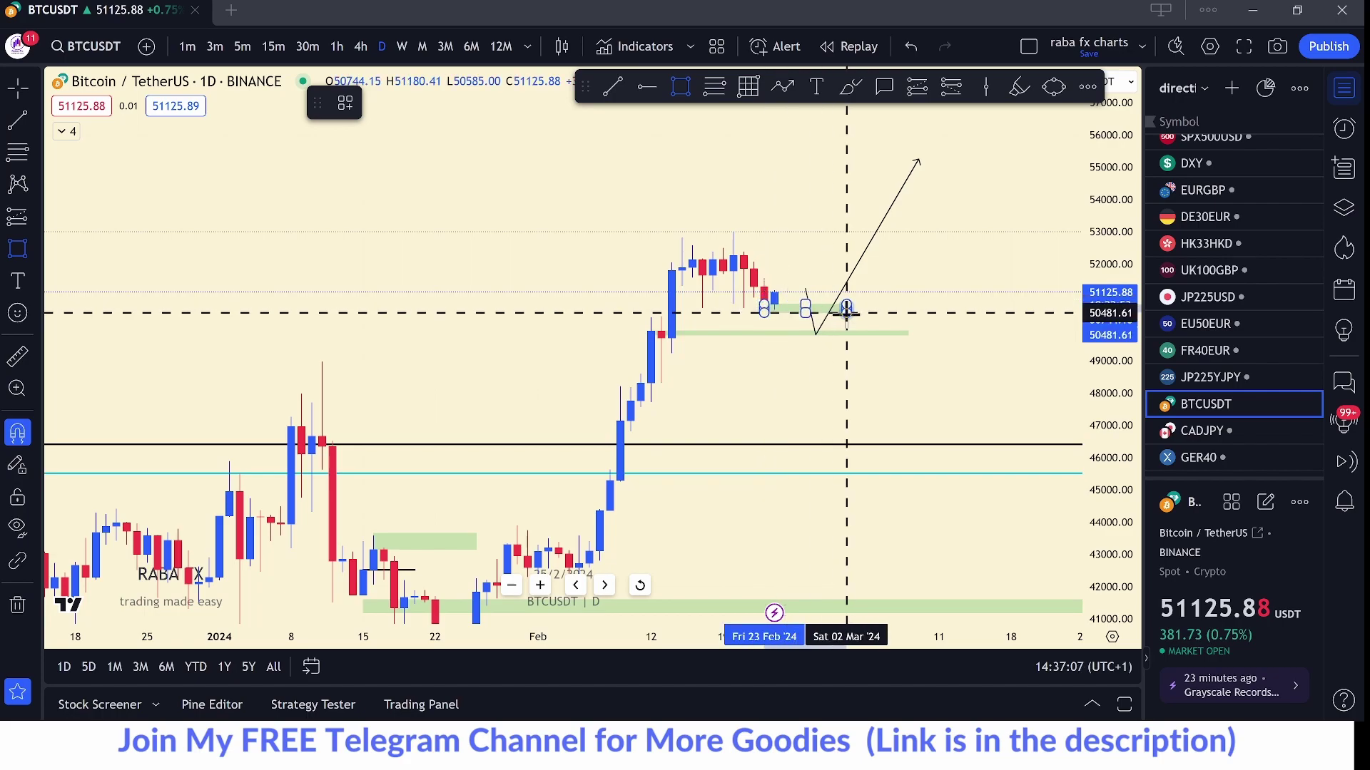
- Mark two more BTCUSDT zones: one down to 50,481.61 from 23 February to 2 March, one upward from 52,258.82 starting 20 February
click(846, 316)
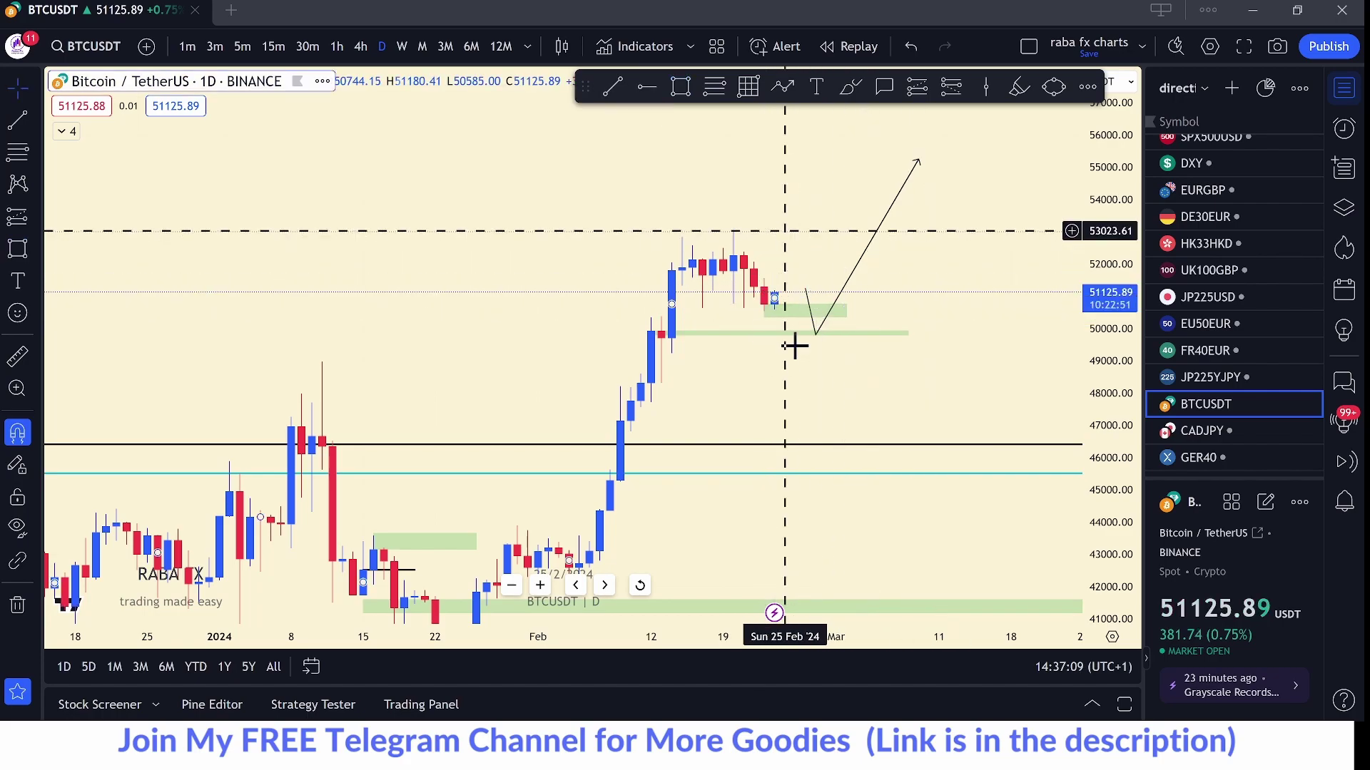
click(774, 308)
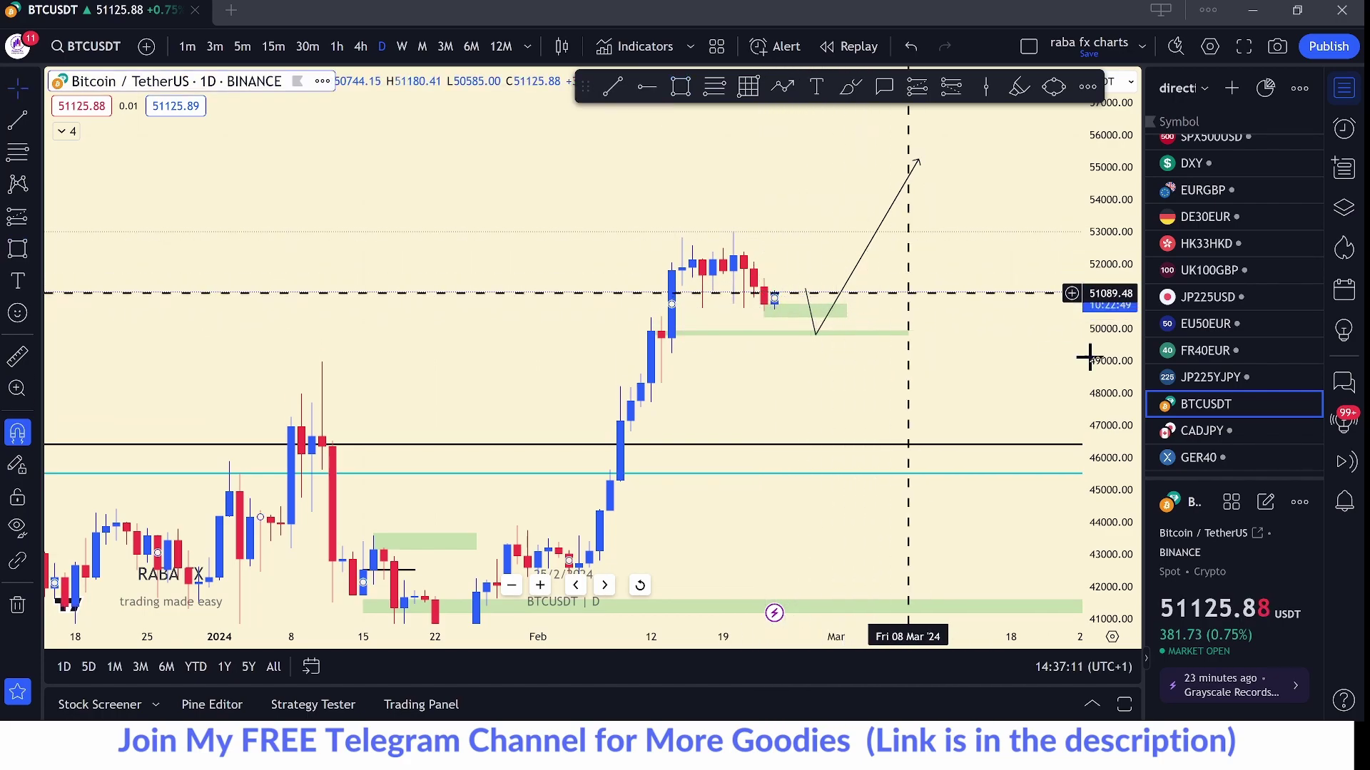
drag(1115, 325, 1115, 275)
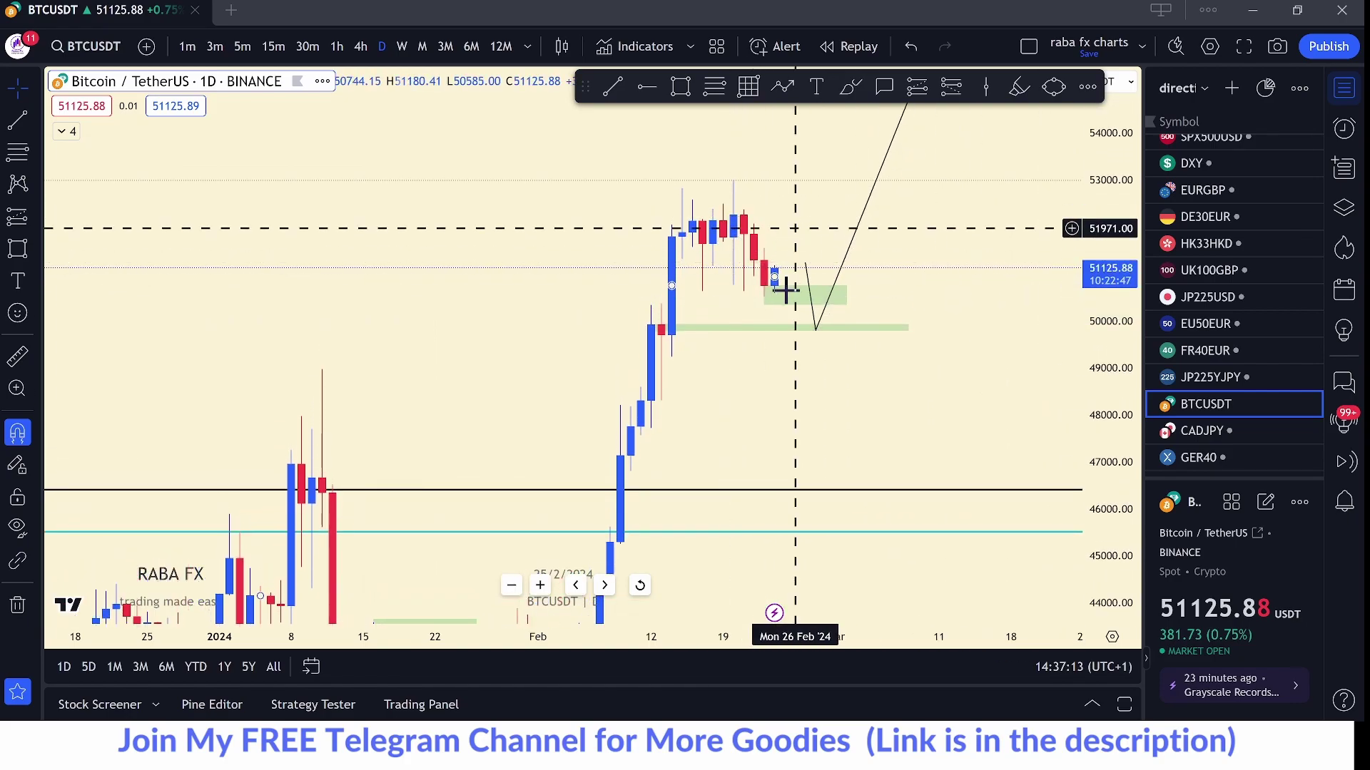
click(820, 190)
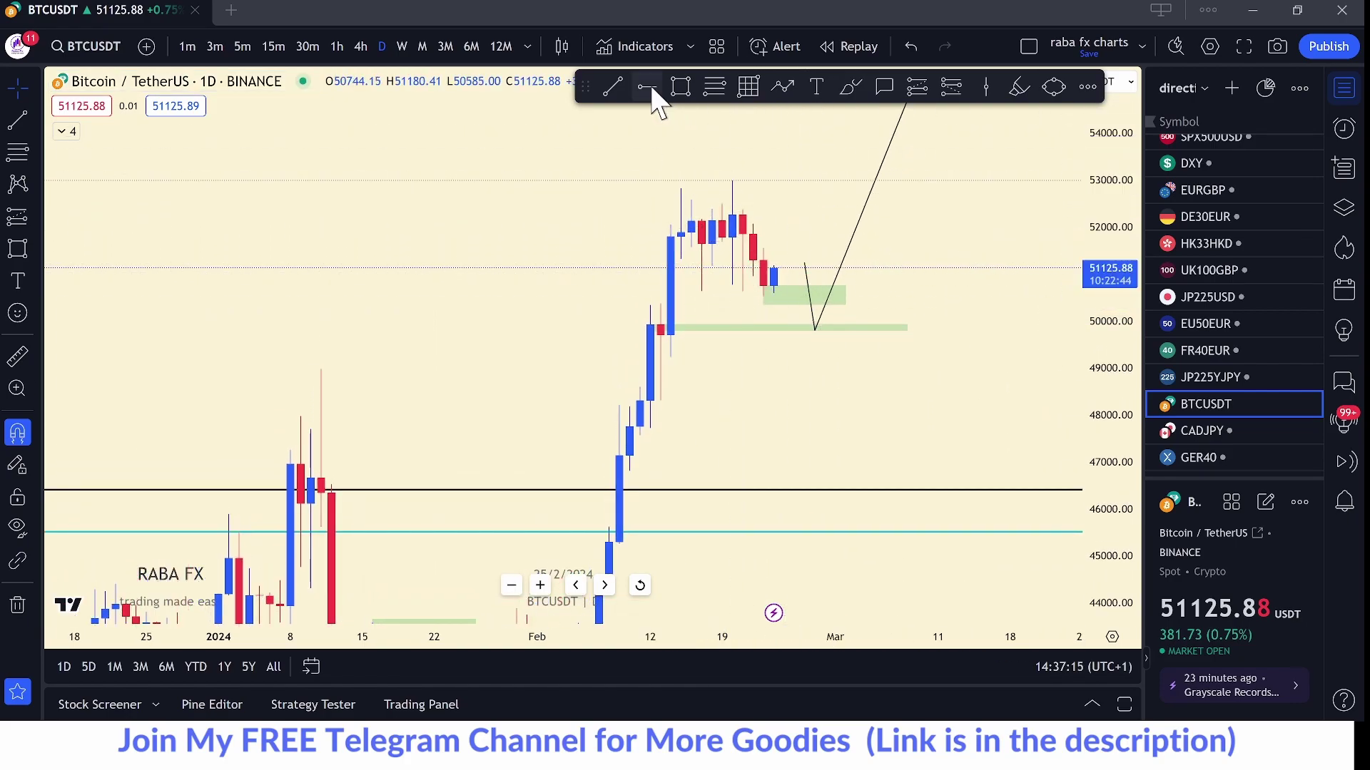
click(682, 88)
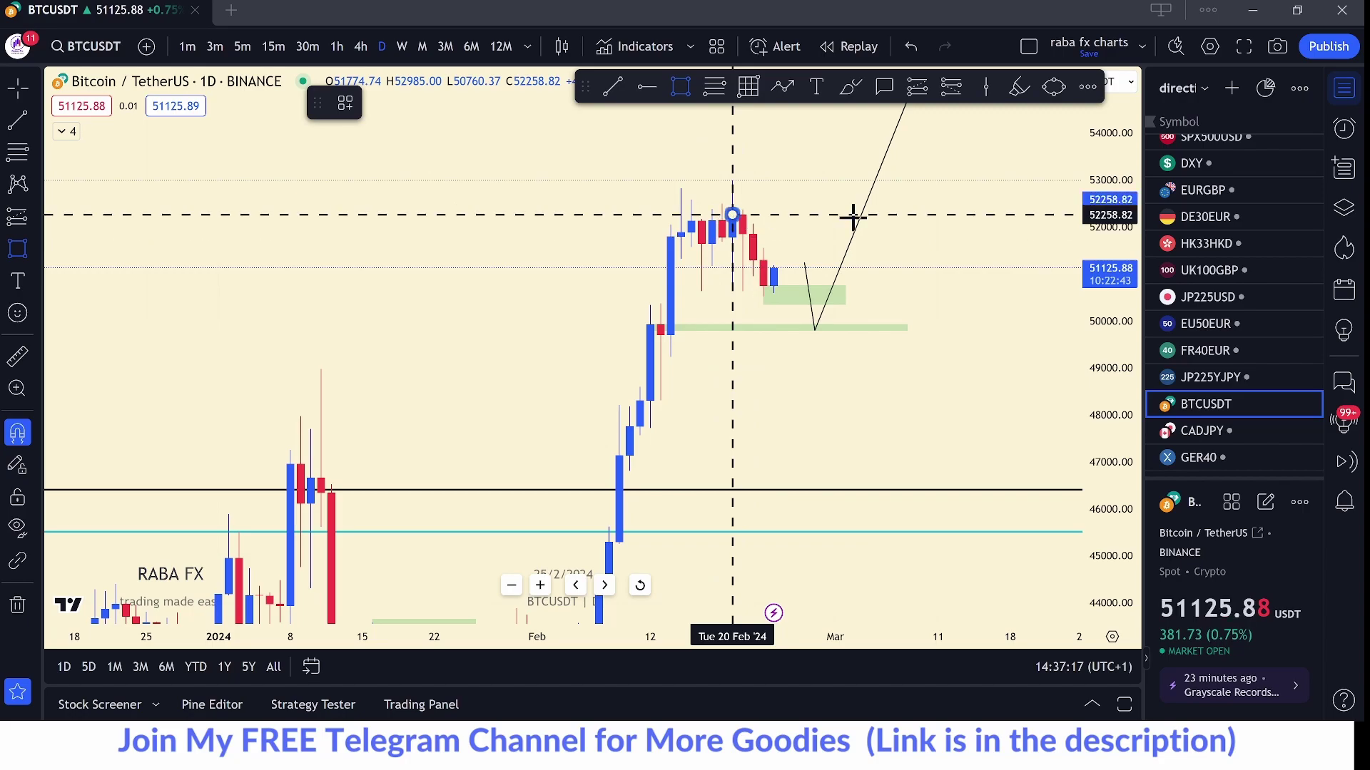
drag(854, 216, 956, 193)
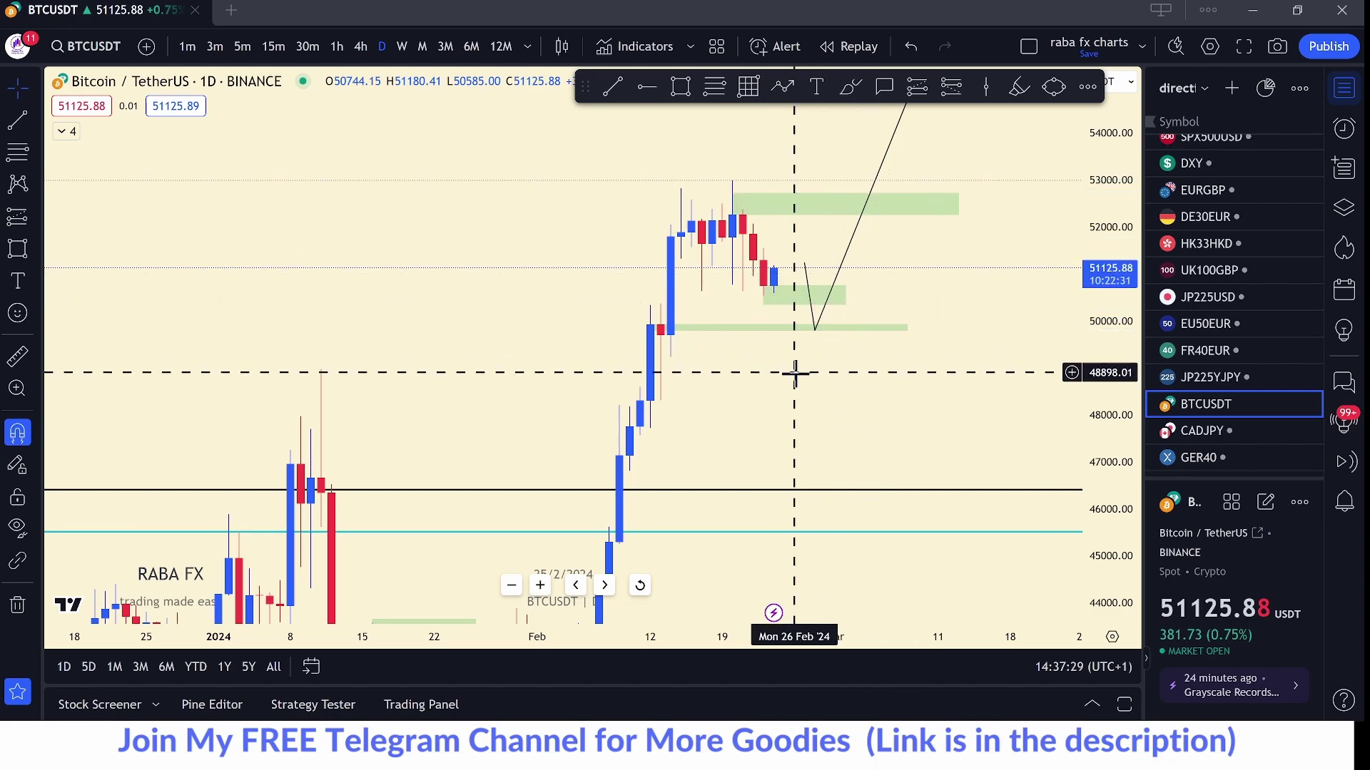
- Open EURUSD from the watchlist and show it on the monthly timeframe
scroll(1227, 341, up, 1)
scroll(1225, 344, up, 10)
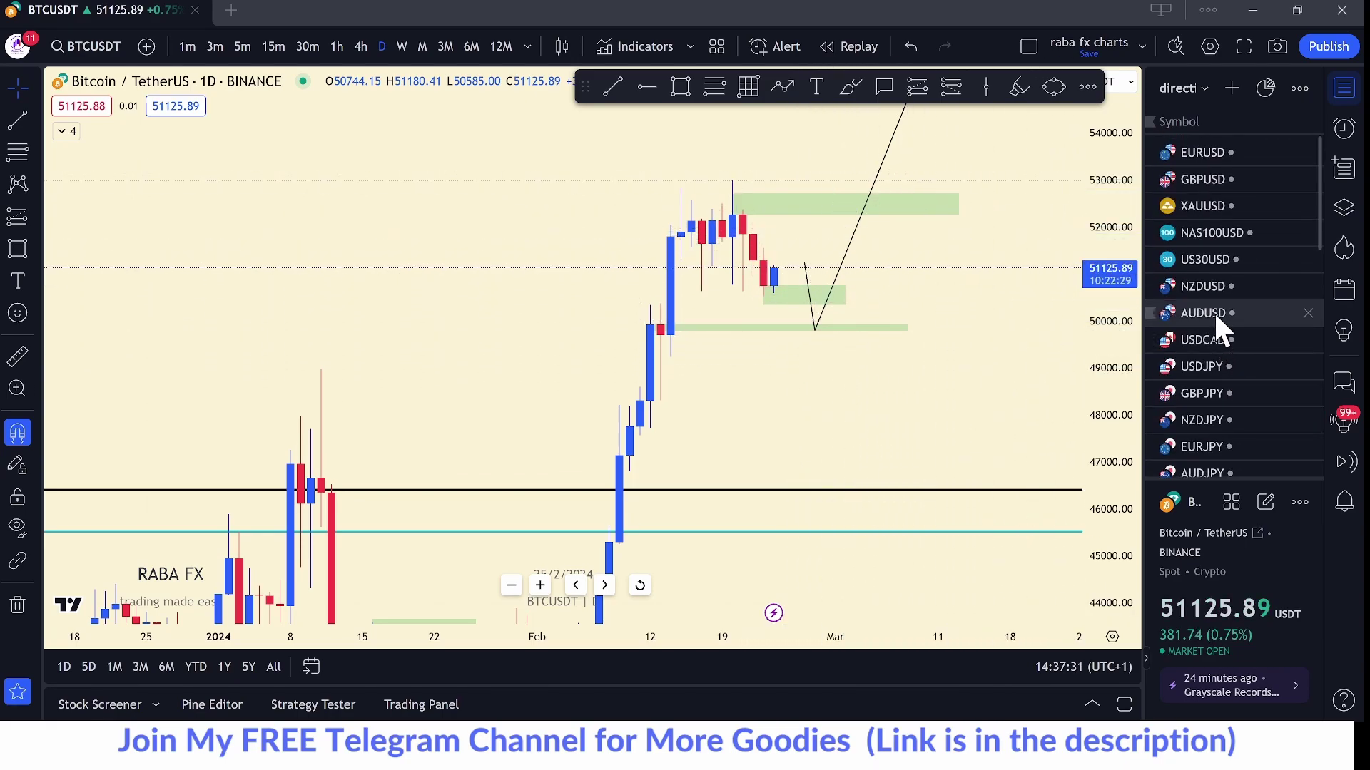
click(1195, 152)
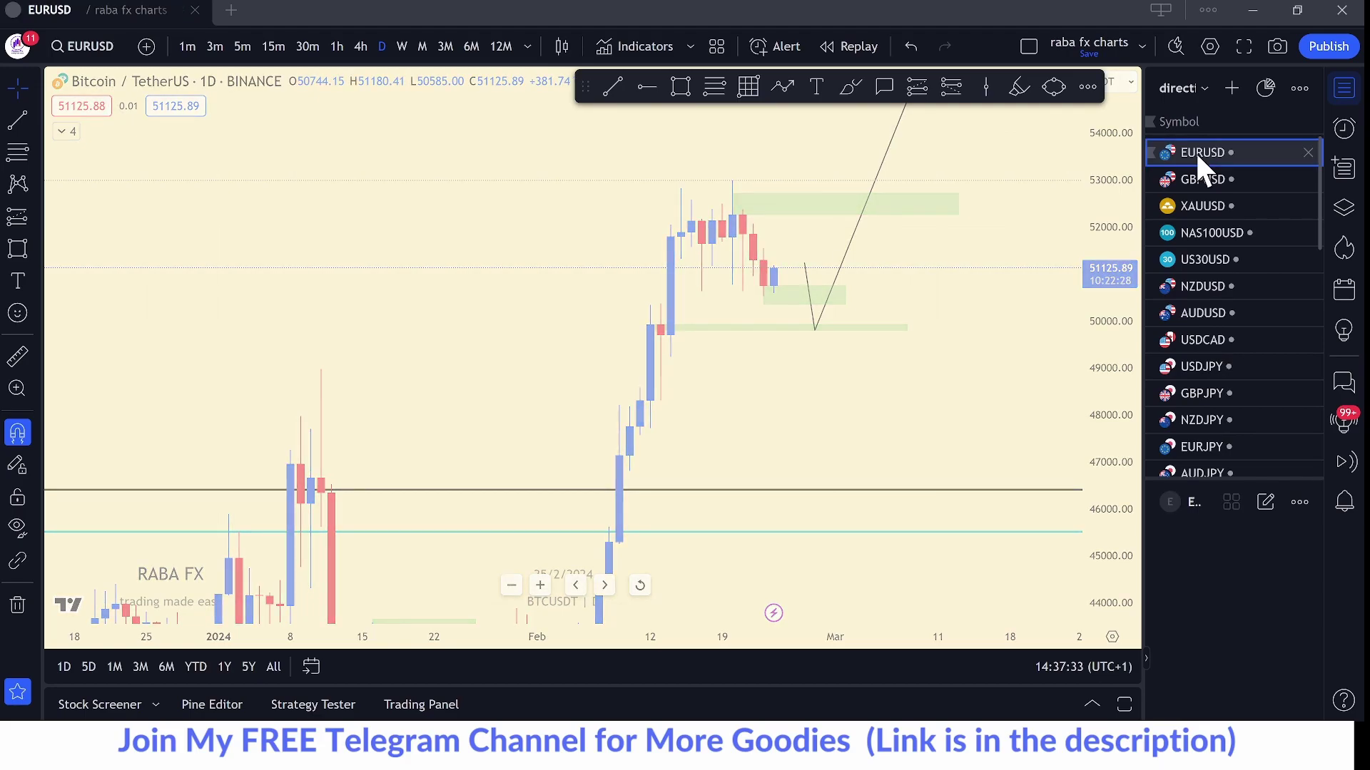
click(423, 47)
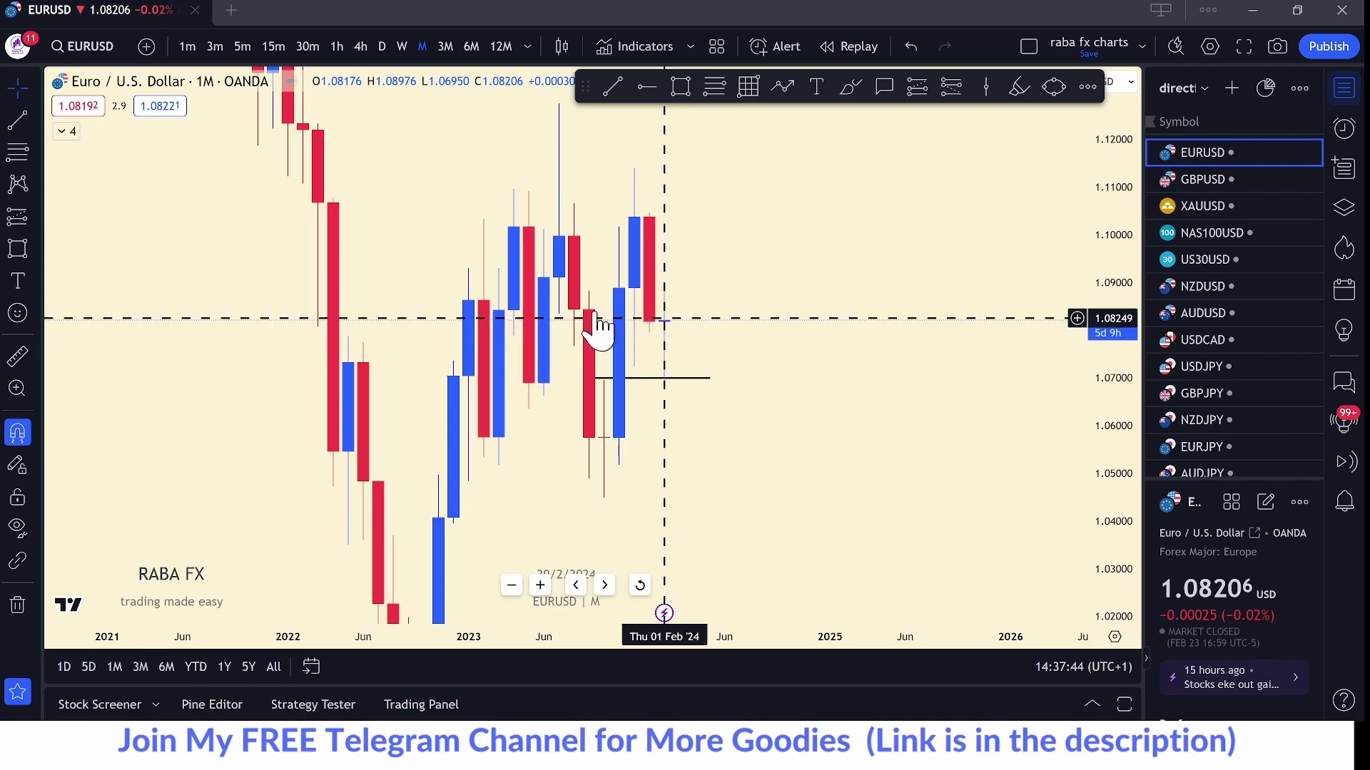
- Draw a horizontal trend line on the monthly EURUSD chart at 1.04834 from June 2022 to about mid-2024
scroll(750, 285, down, 3)
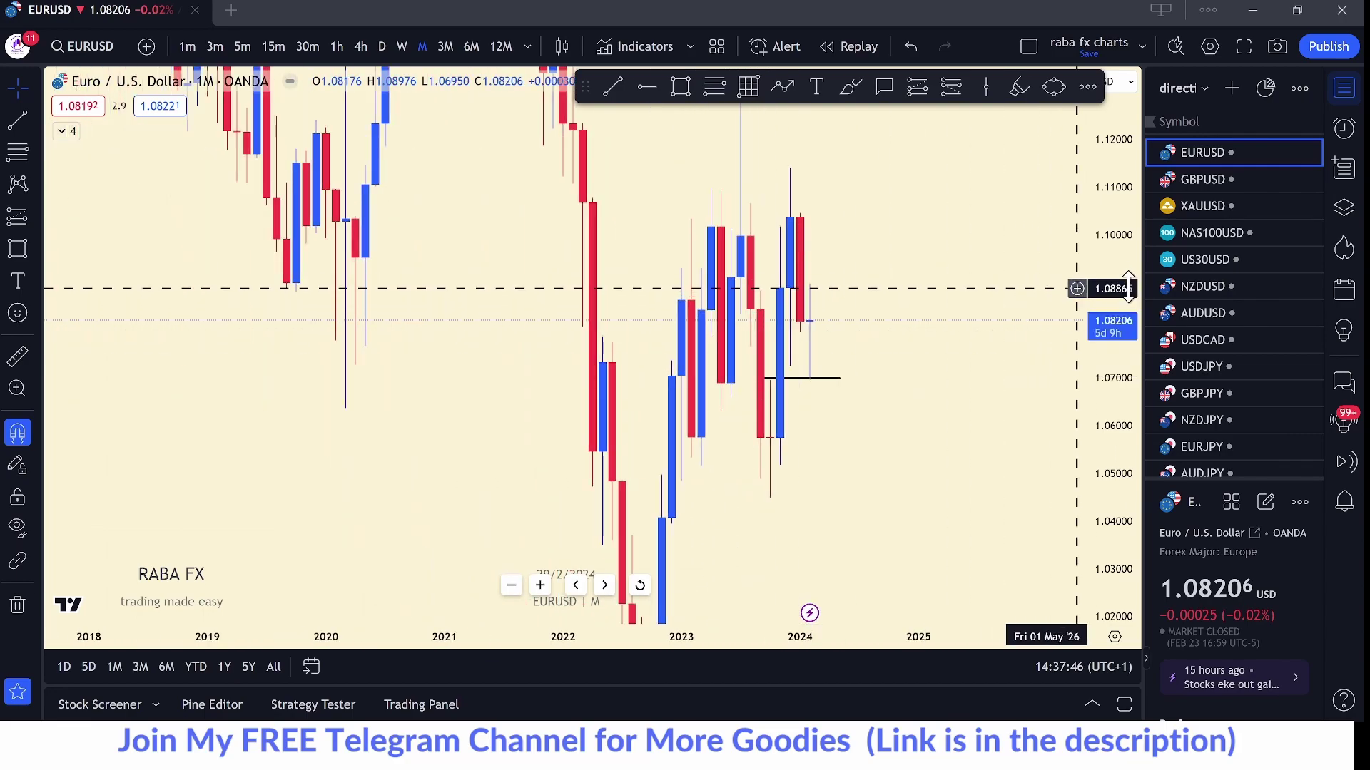
scroll(1127, 300, up, 1)
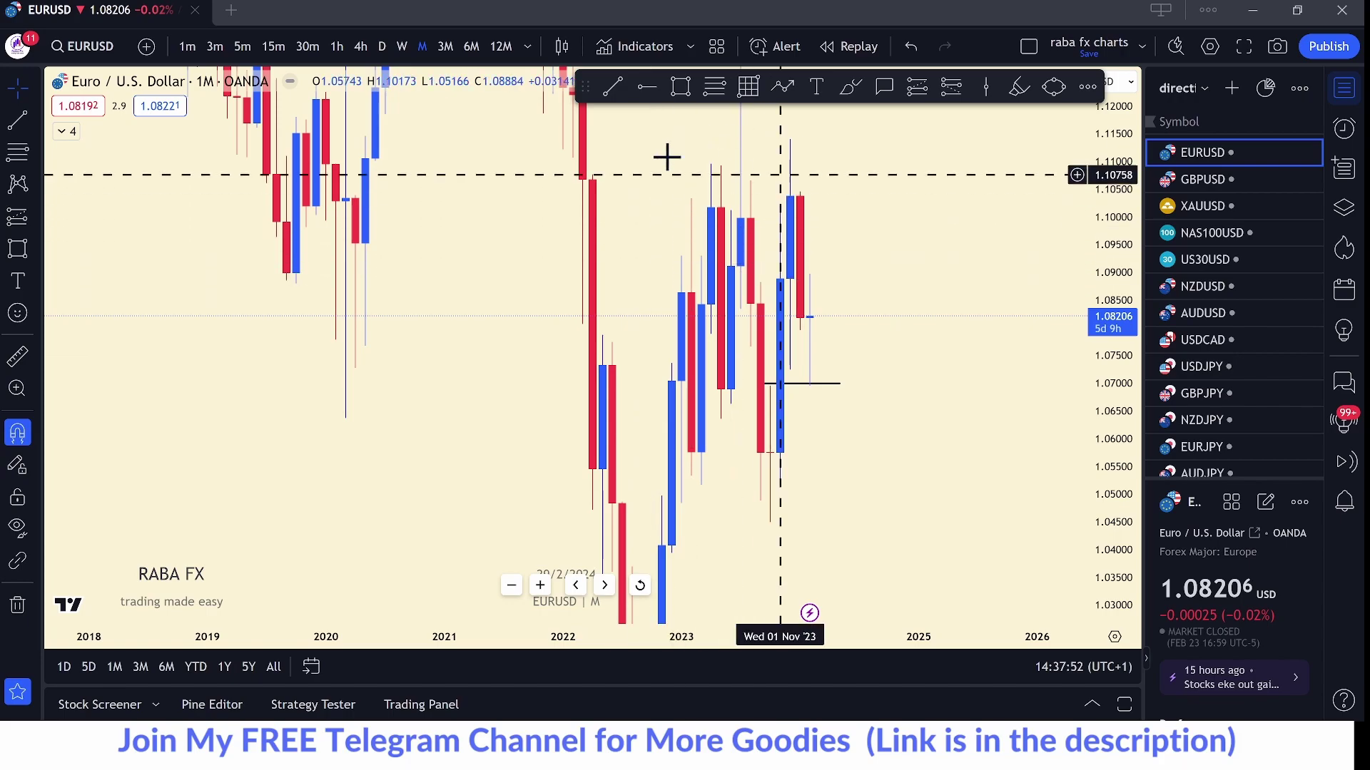
drag(928, 196, 923, 242)
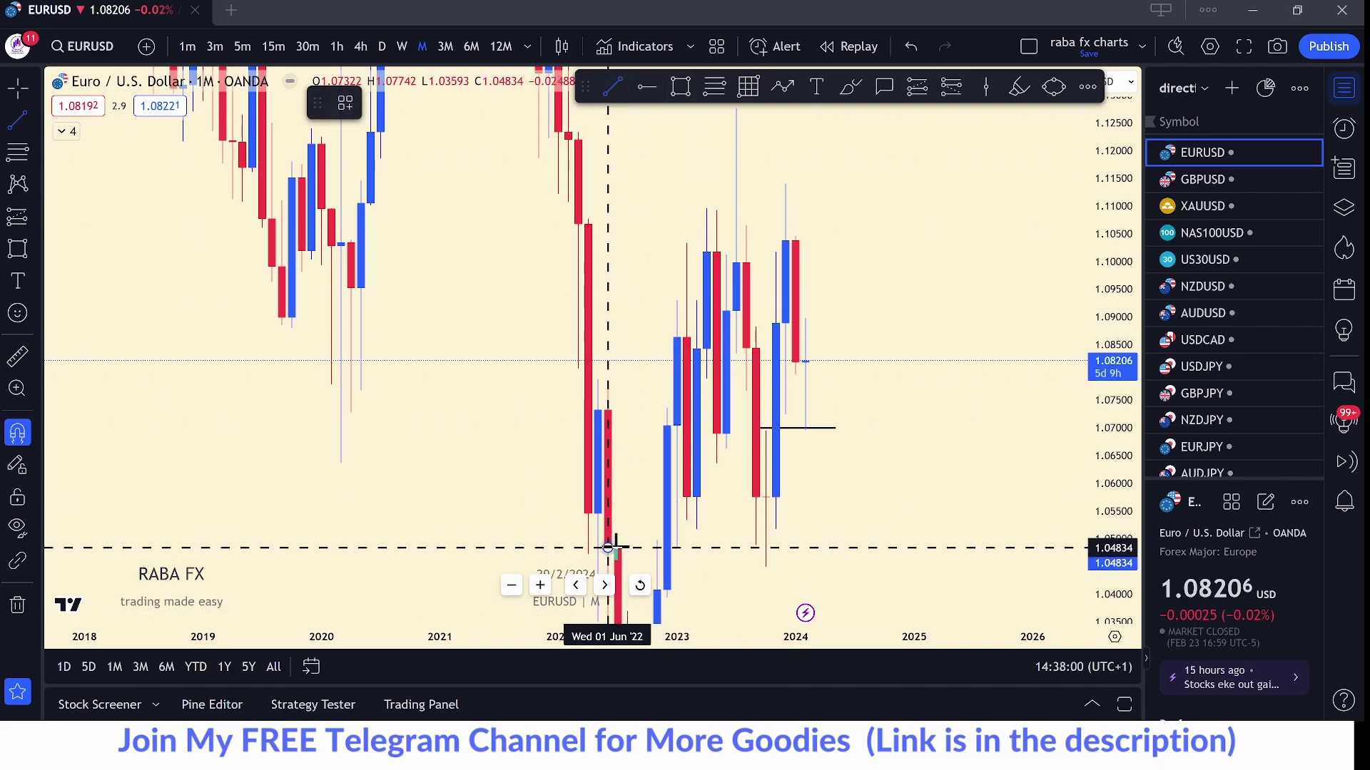
drag(607, 547, 851, 531)
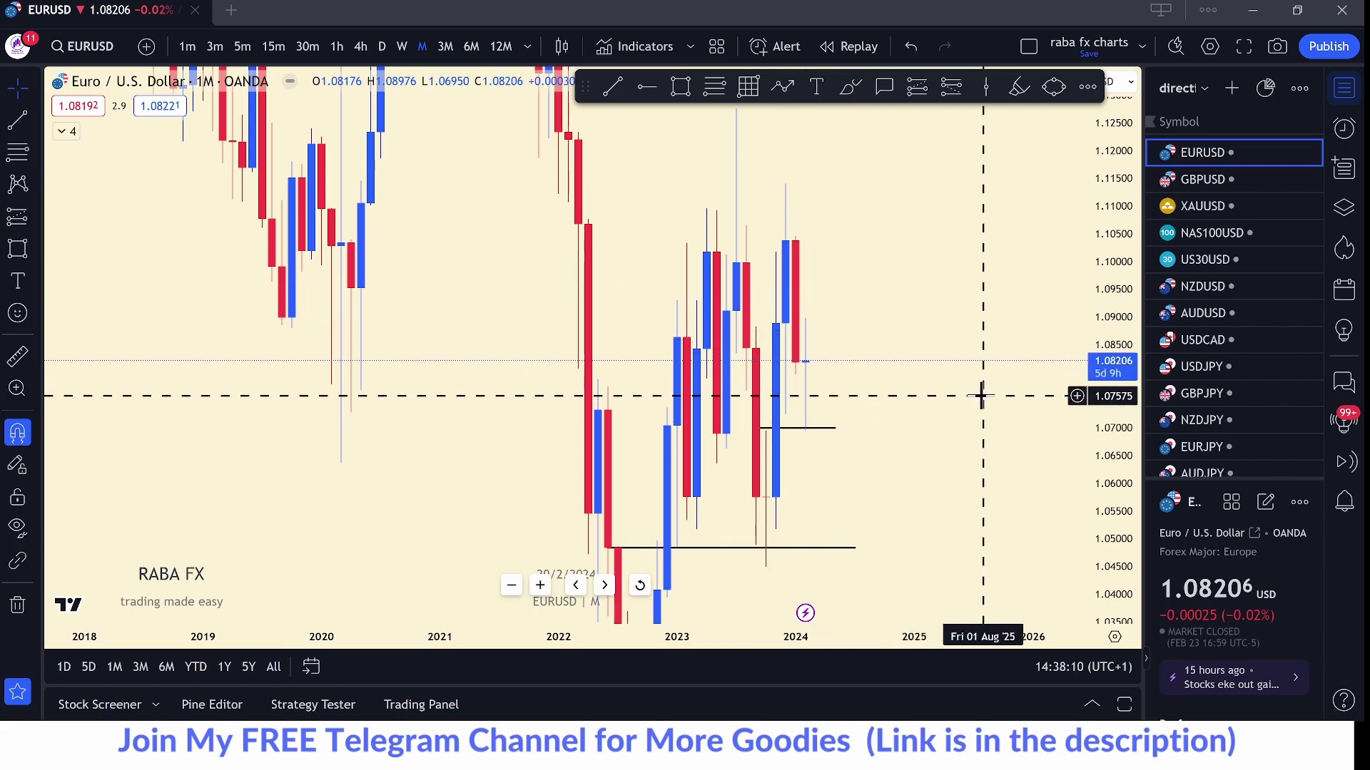
- Draw a horizontal trend line on the monthly EURUSD chart at 1.07039 from January 2023 to about late 2024
drag(982, 395, 966, 338)
drag(1113, 361, 1114, 318)
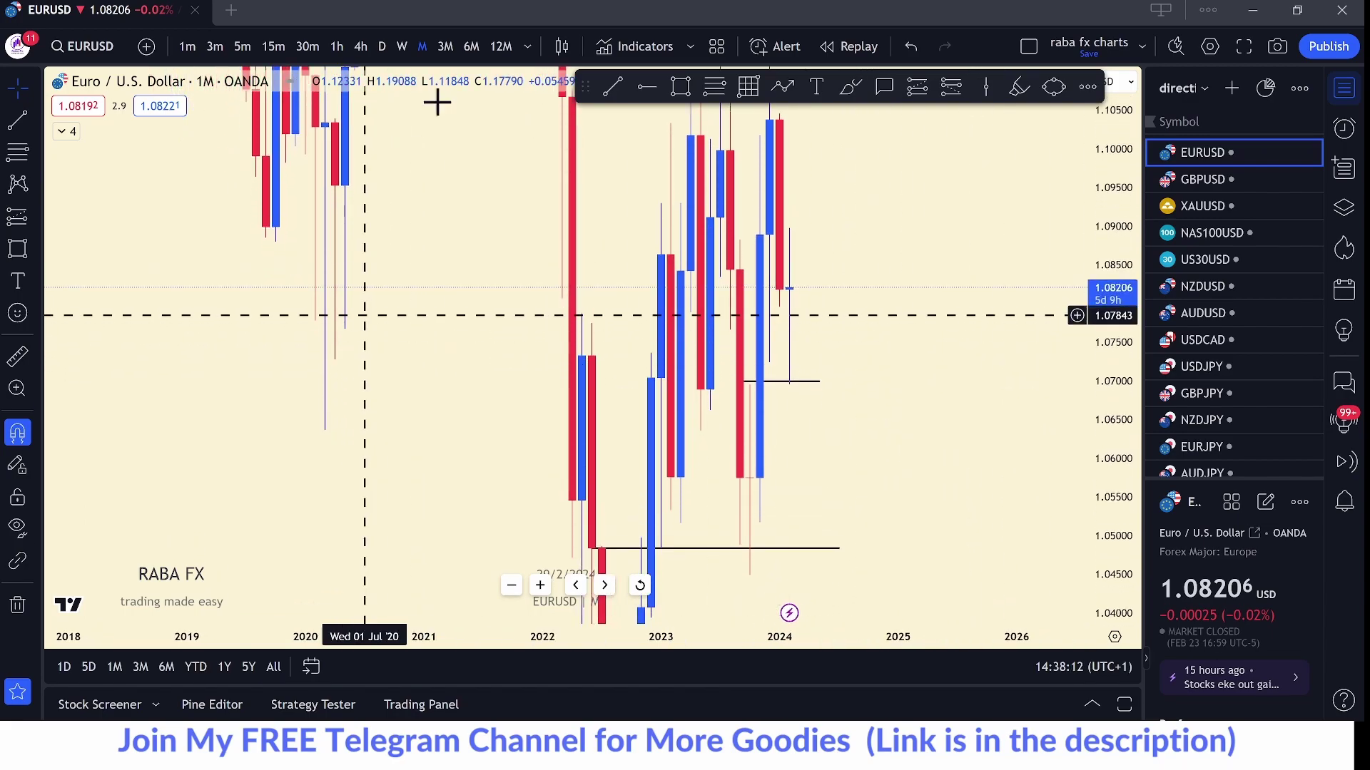
click(615, 88)
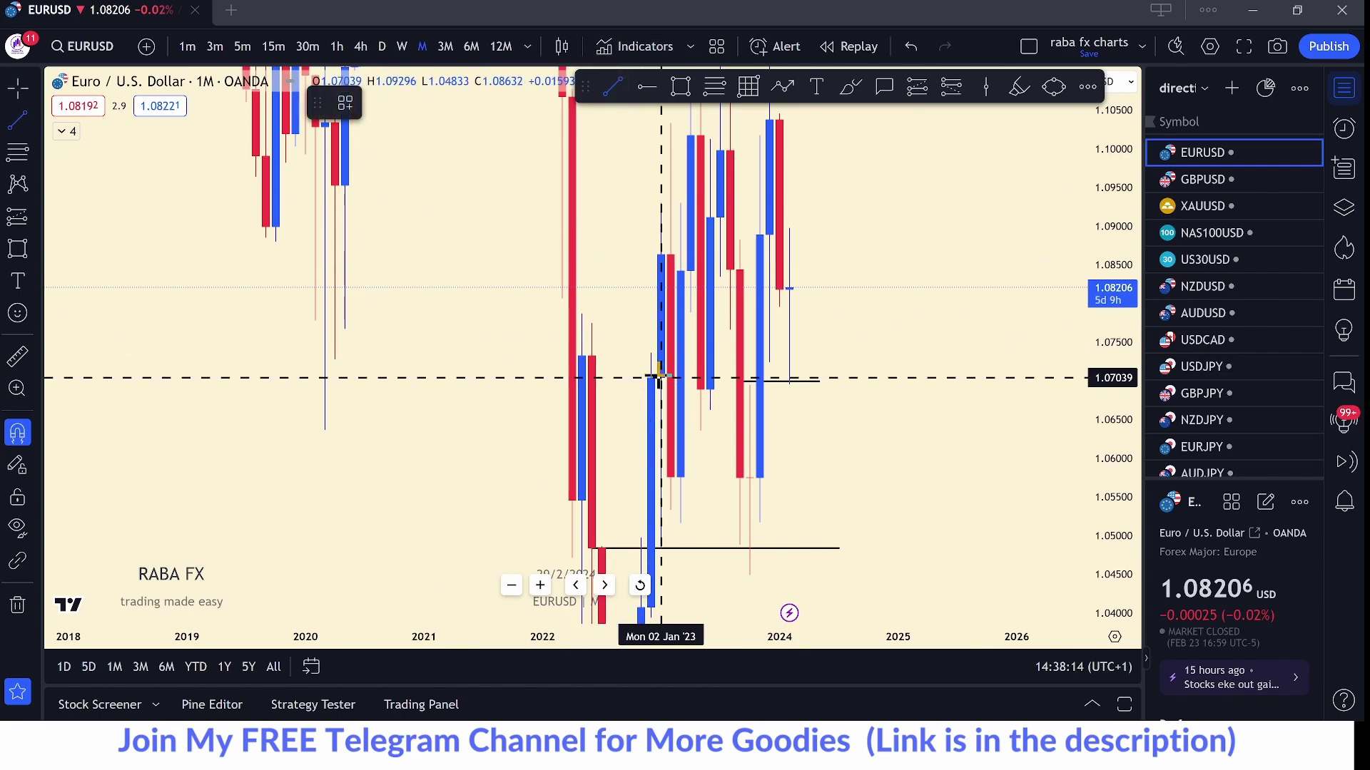
click(657, 377)
click(878, 377)
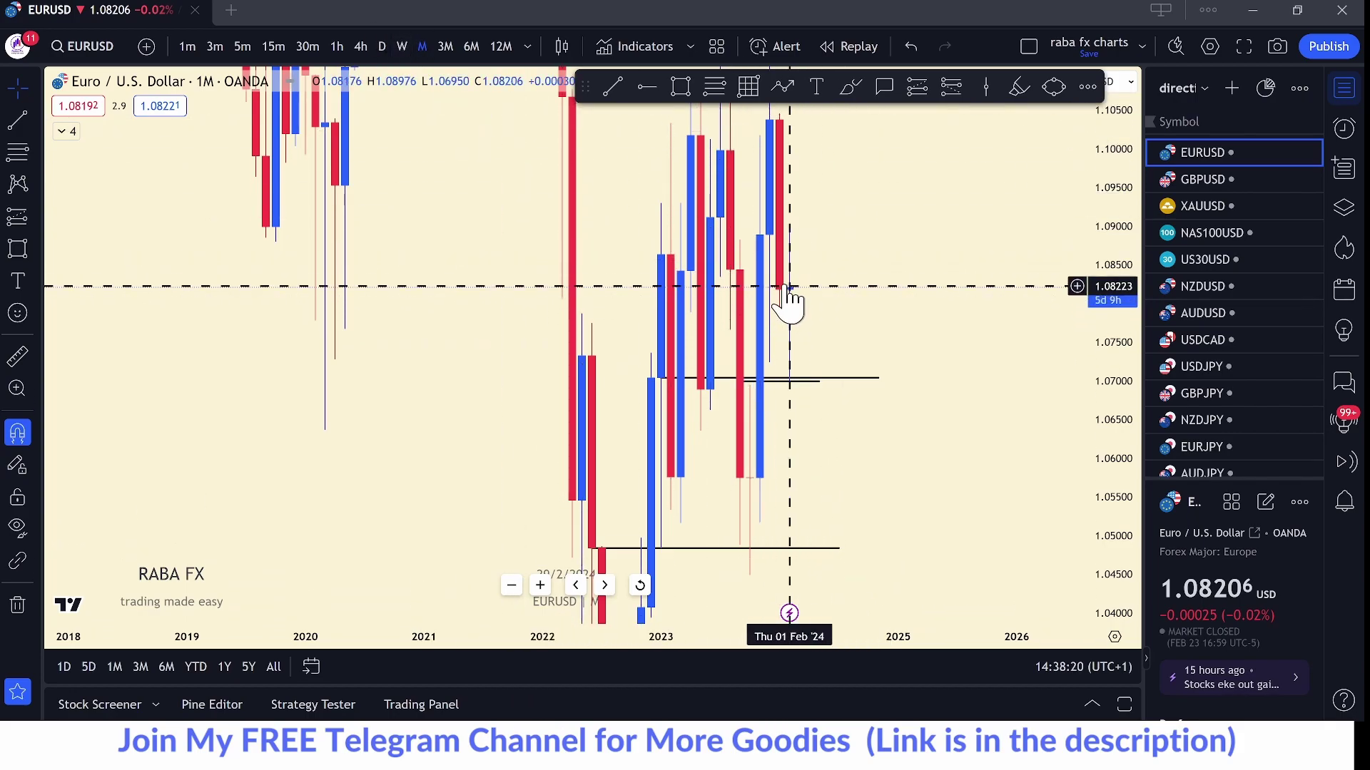
- On the weekly timeframe, draw a horizontal trend line at about 1.0855 from late January 2024 to about 20 May
click(402, 46)
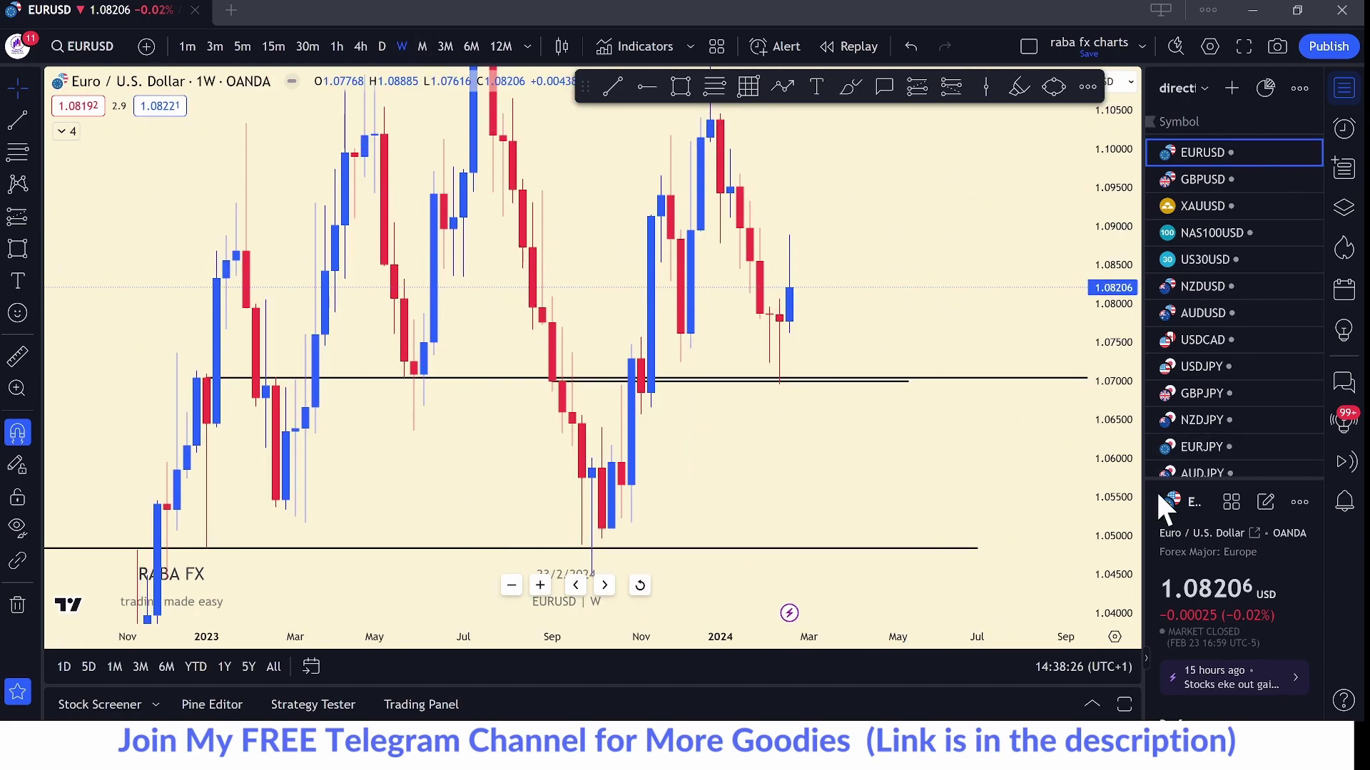
drag(1126, 378, 1125, 335)
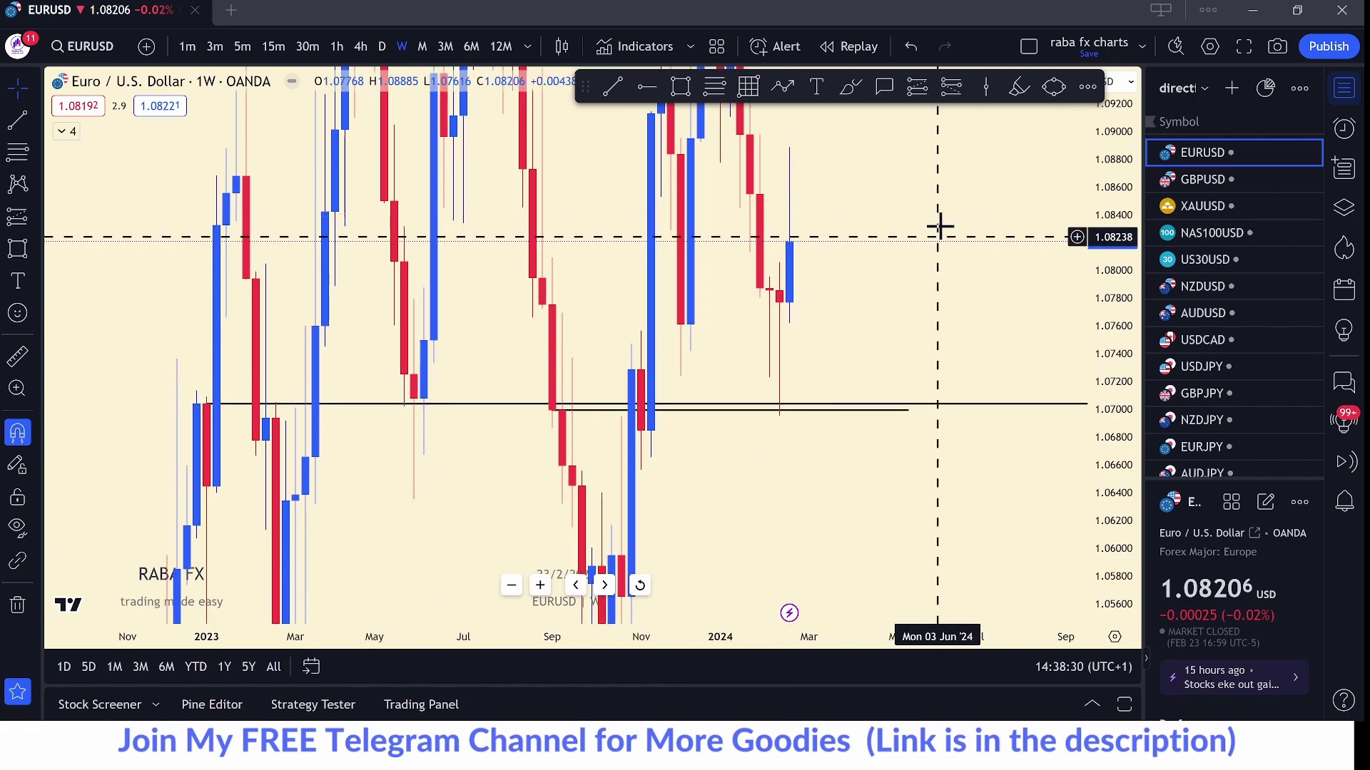
drag(889, 211, 864, 289)
click(612, 90)
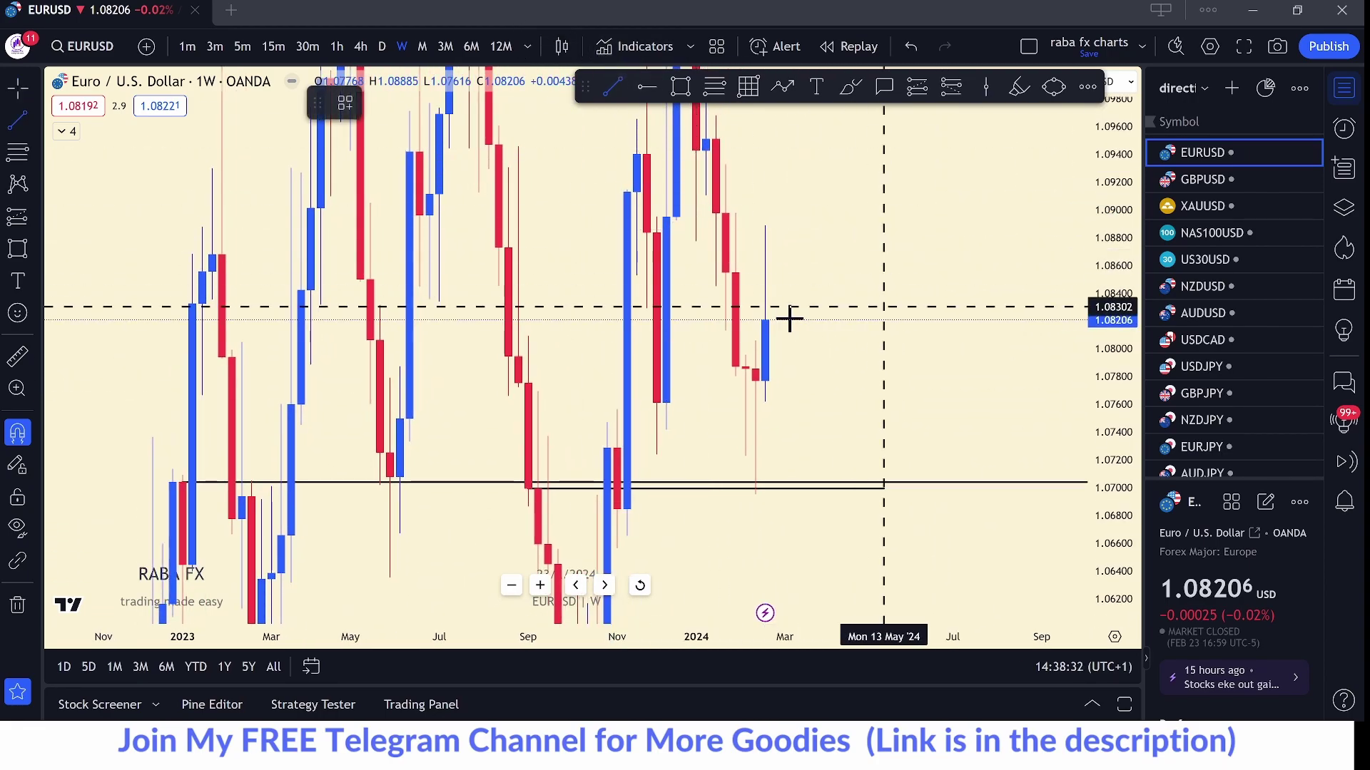
click(893, 272)
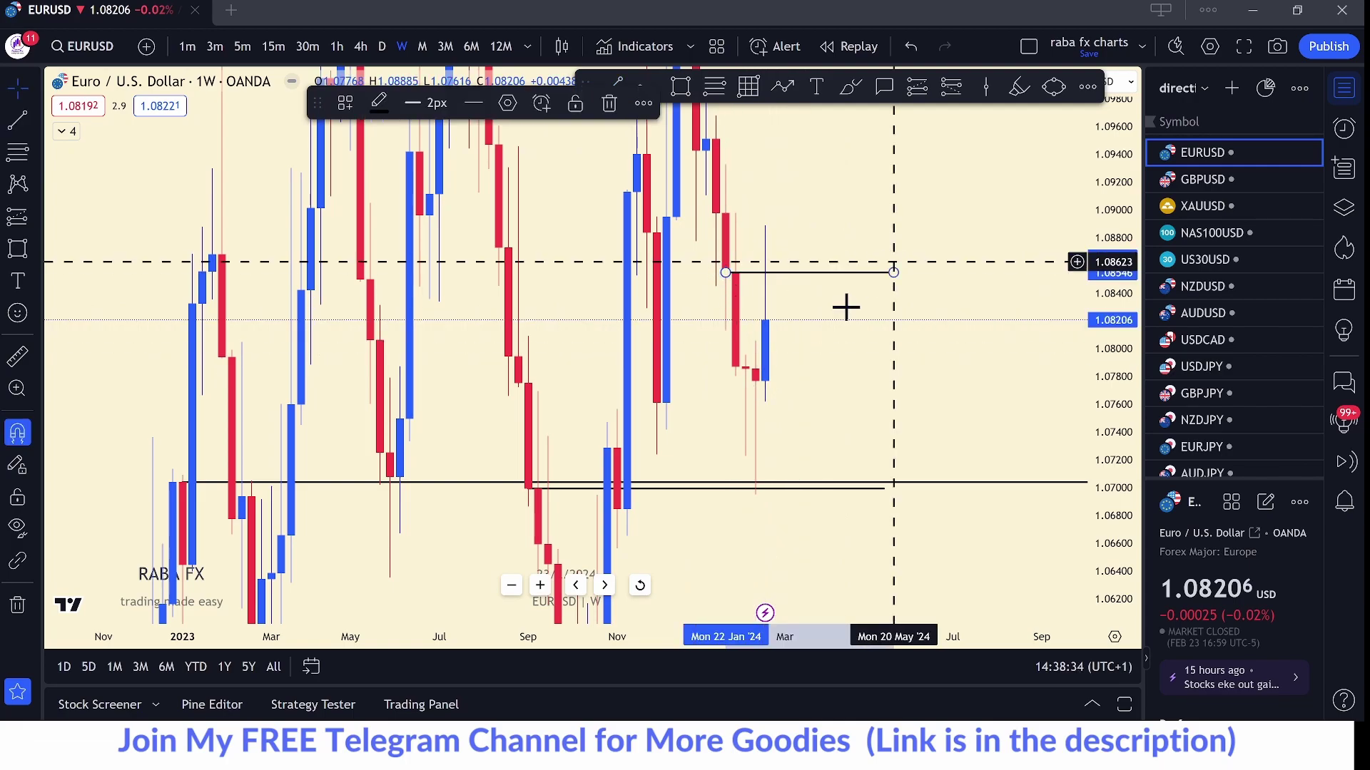
- Mark a weekly zone from 1.07768 down to about 1.0763, running from 12 February 2024 to about late May
click(683, 89)
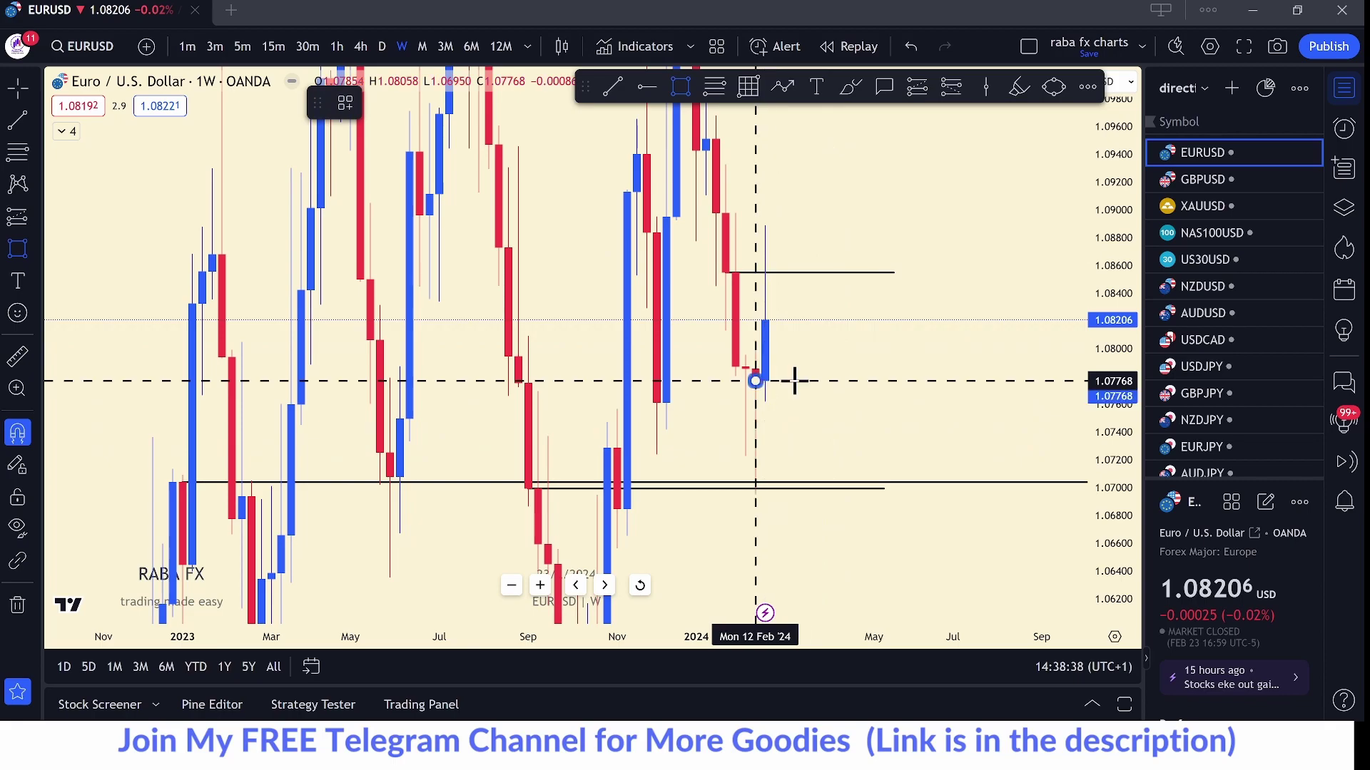
mouse_move(794, 381)
mouse_down()
mouse_move(871, 380)
mouse_move(904, 399)
mouse_up()
click(838, 321)
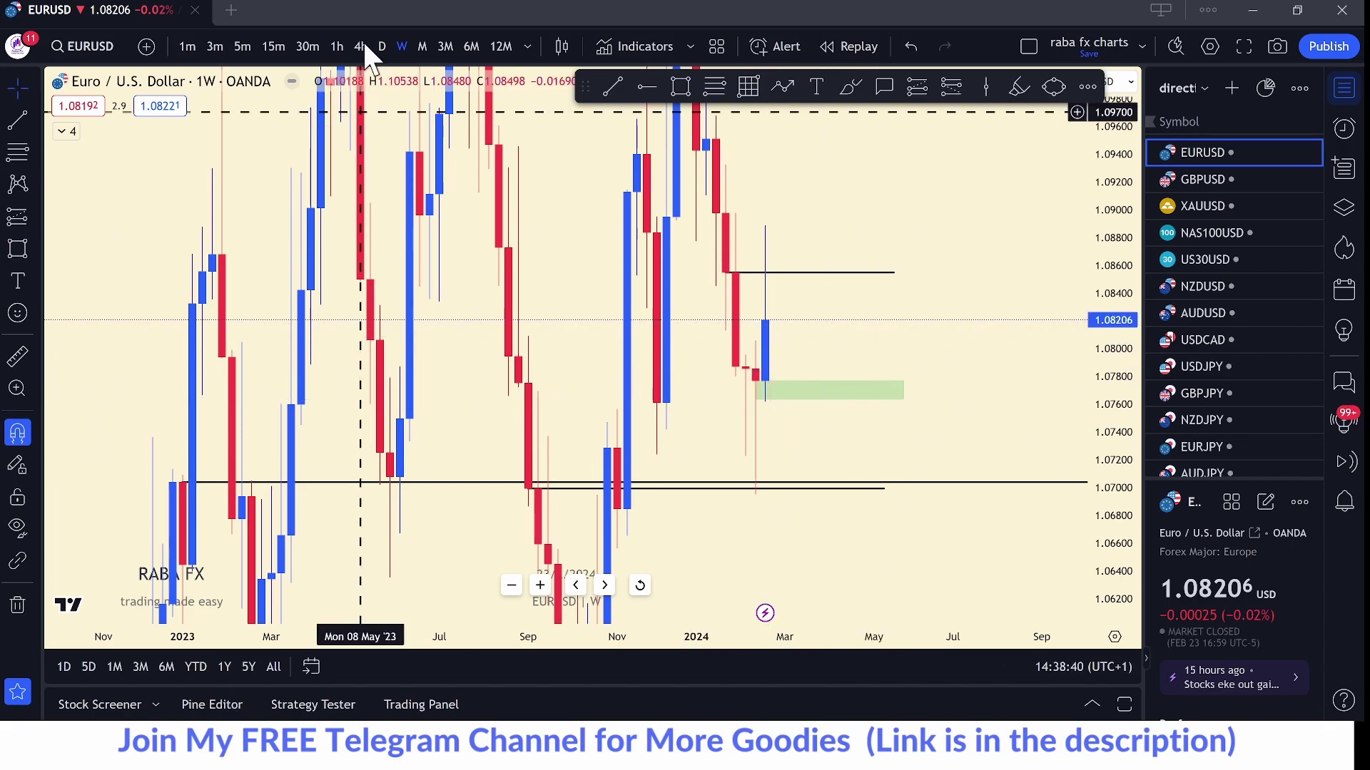
- On the daily timeframe, draw a horizontal trend line at 1.08720 from 1 February 2024 to about mid-March
click(383, 47)
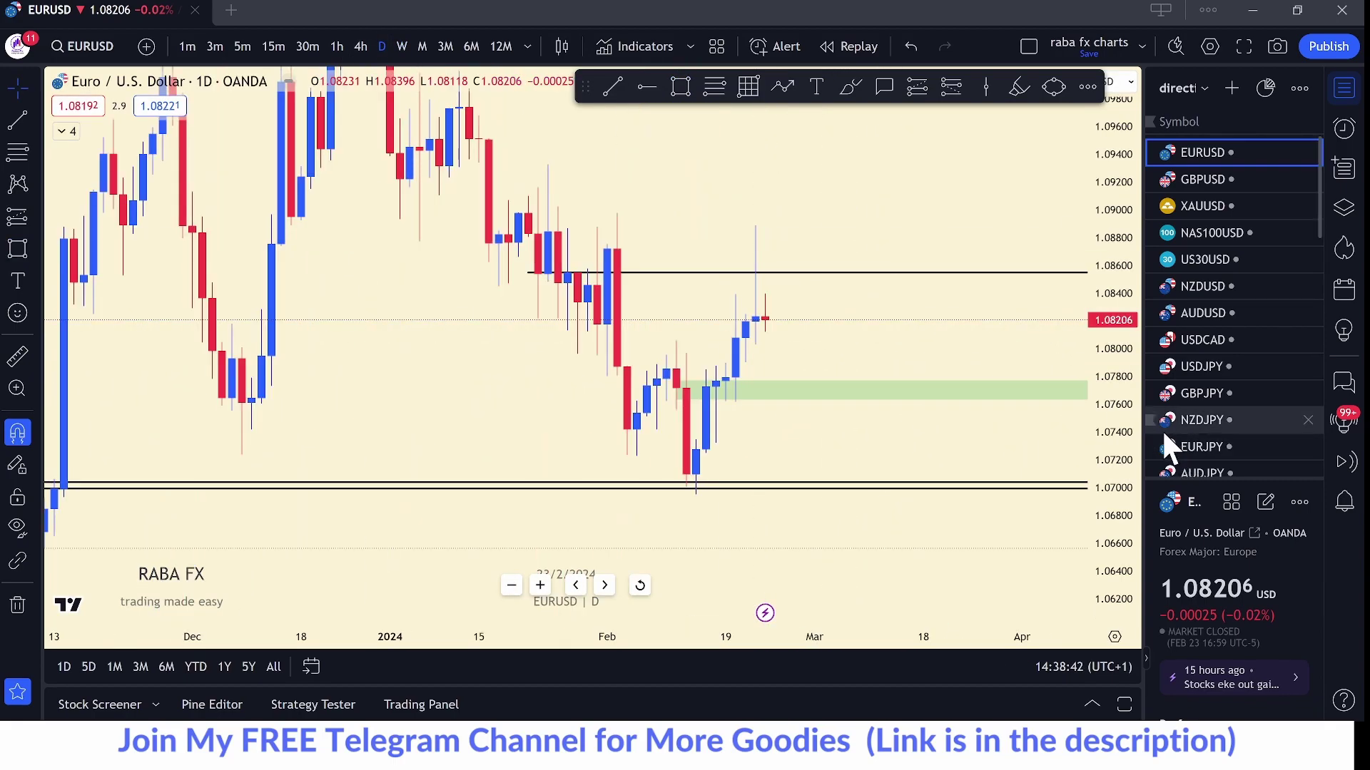
drag(1132, 348, 1120, 354)
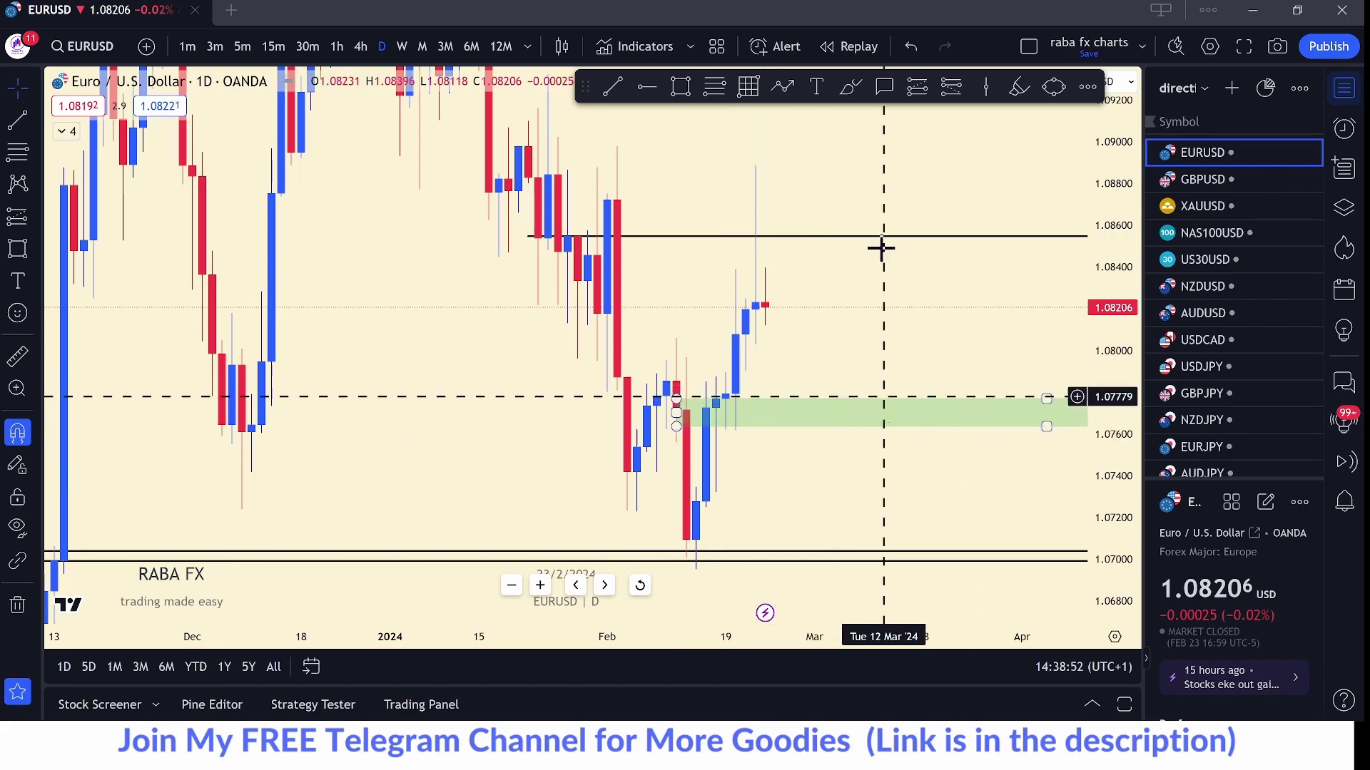
scroll(856, 346, down, 2)
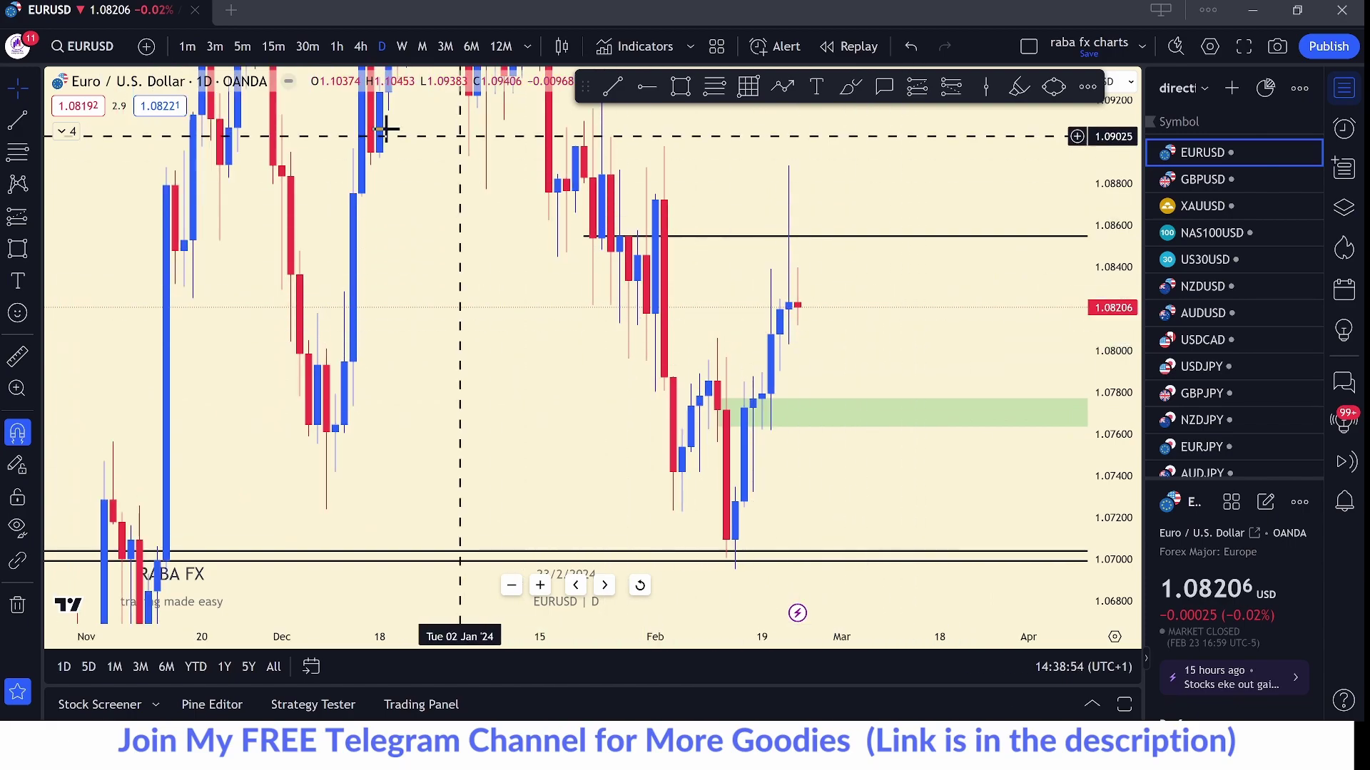
click(18, 120)
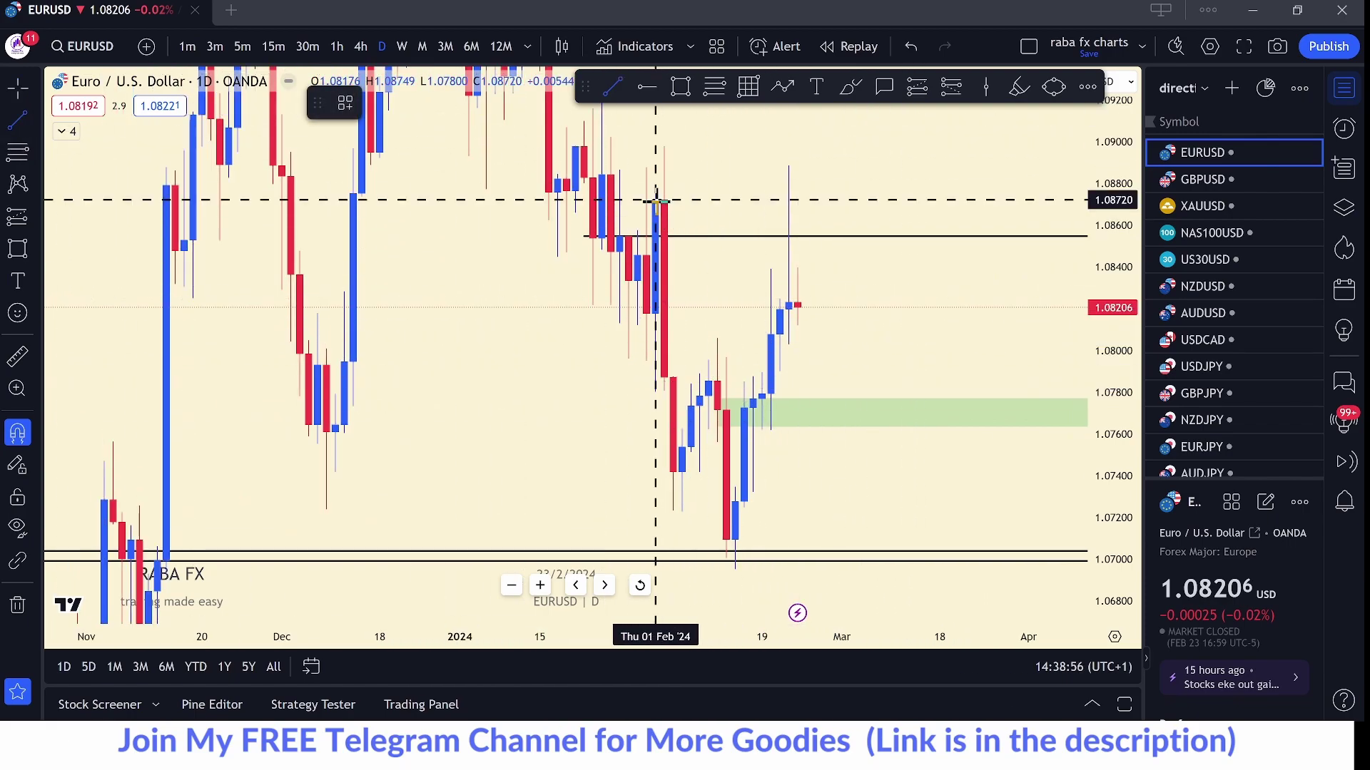
drag(655, 200, 914, 200)
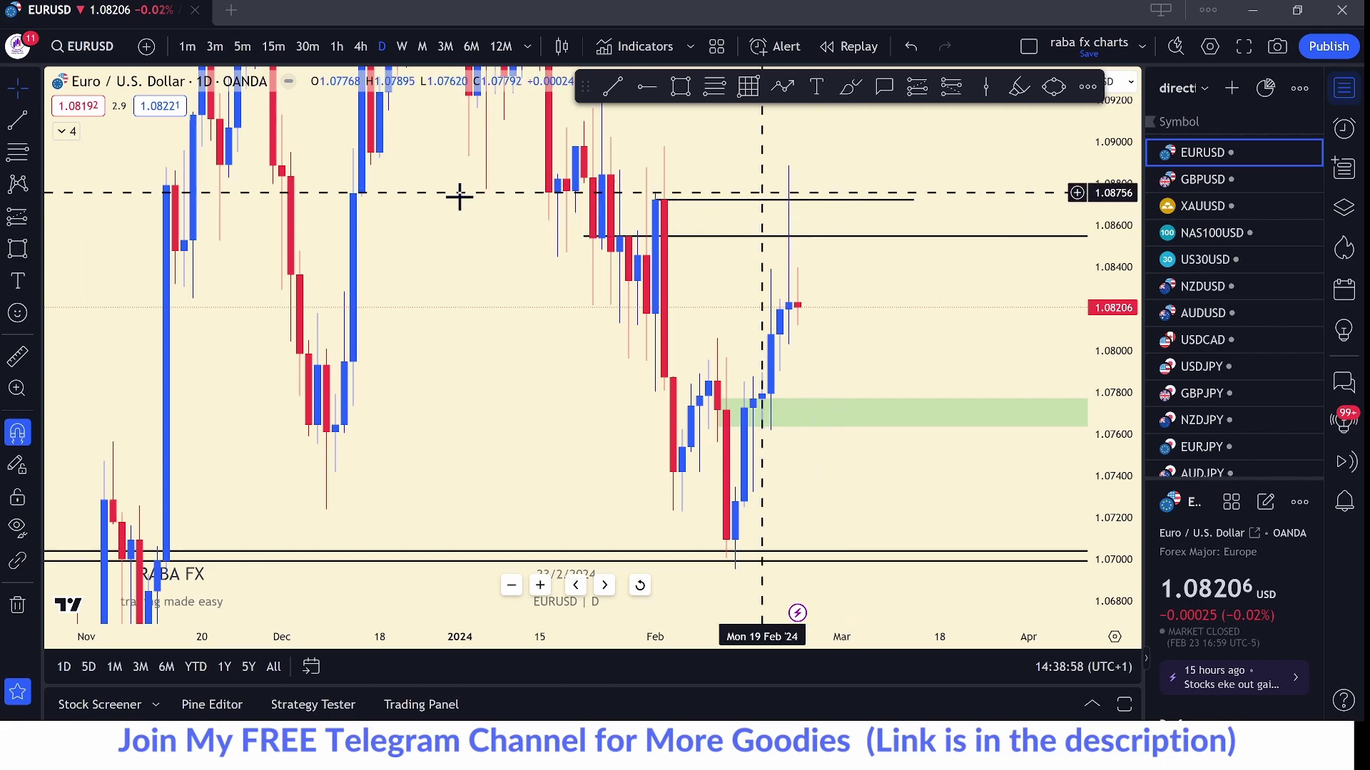
- On the 4-hour chart, draw a projected path from about 1.0816 on 25 February down into the green zone, then up to about 1.0878 on 28 February
click(359, 47)
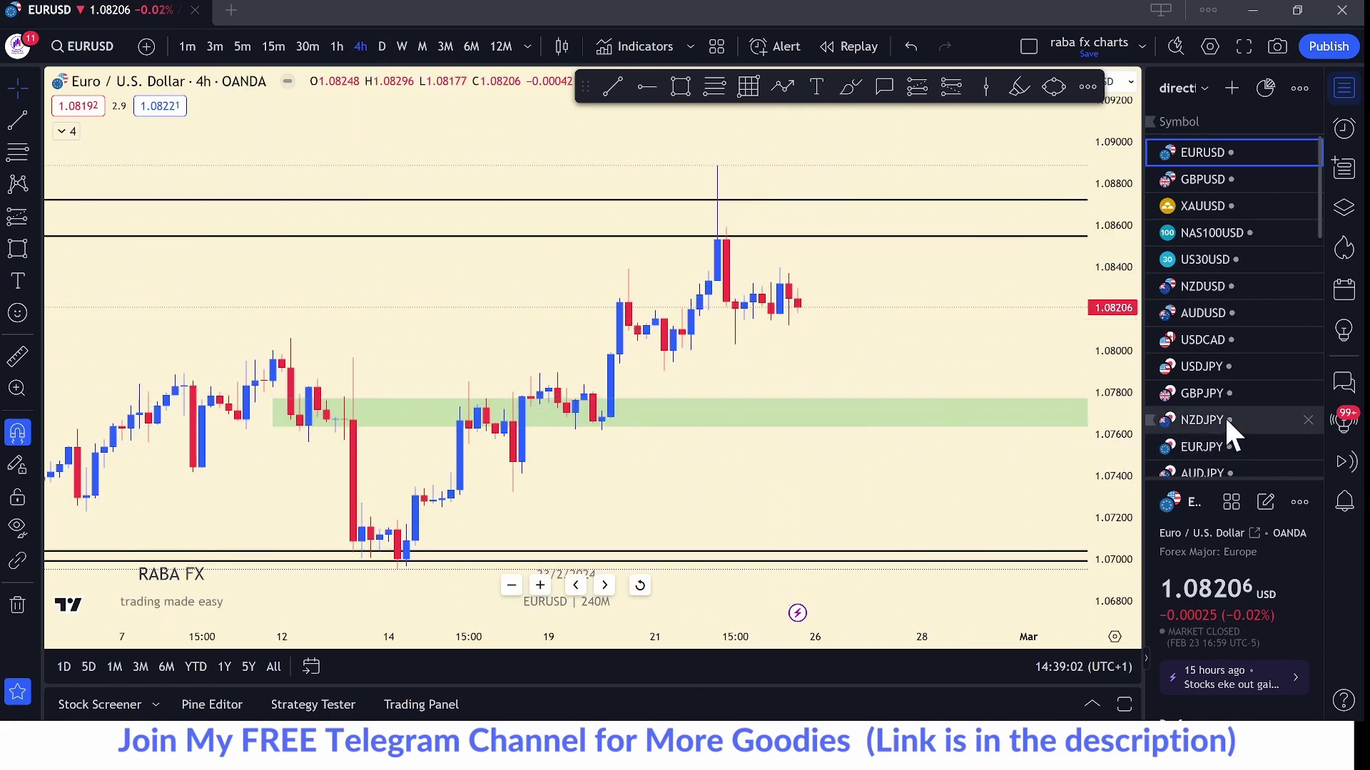
drag(1132, 381, 1132, 335)
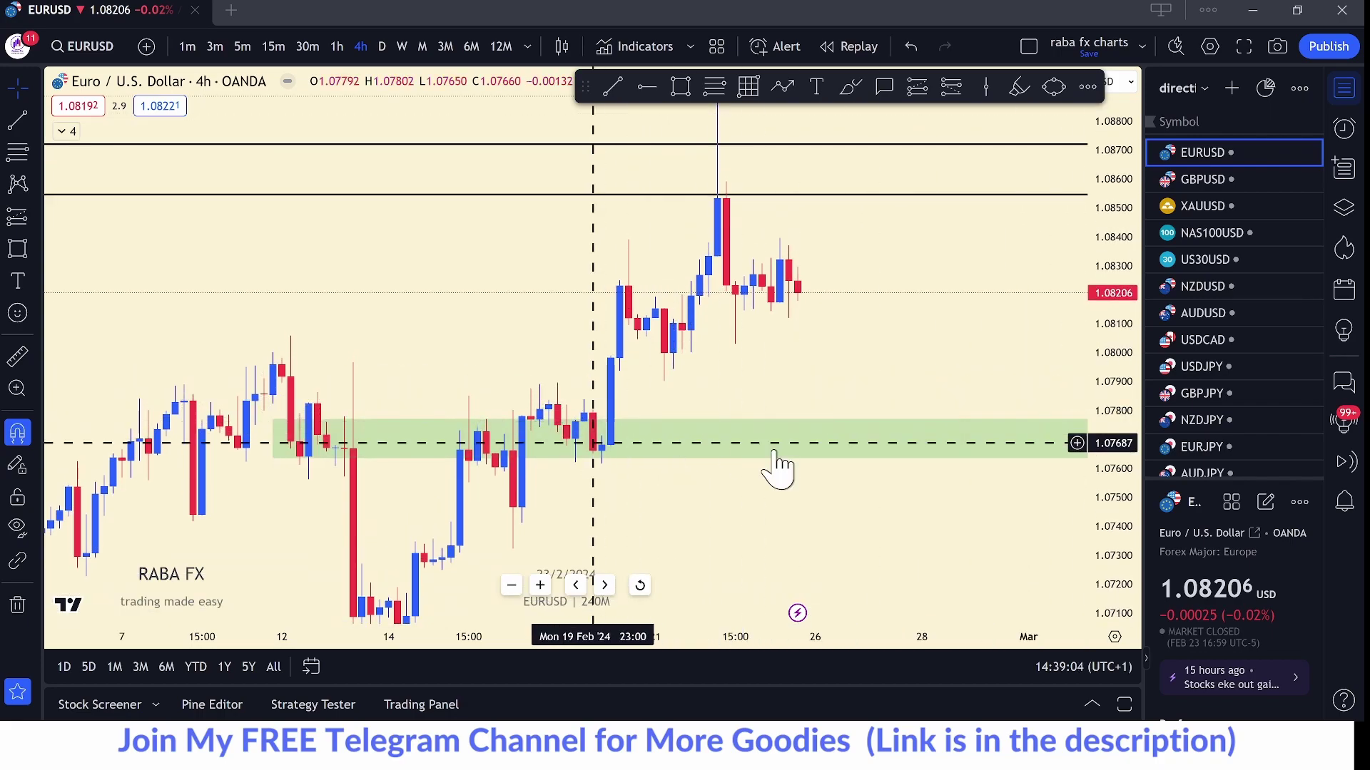
click(784, 87)
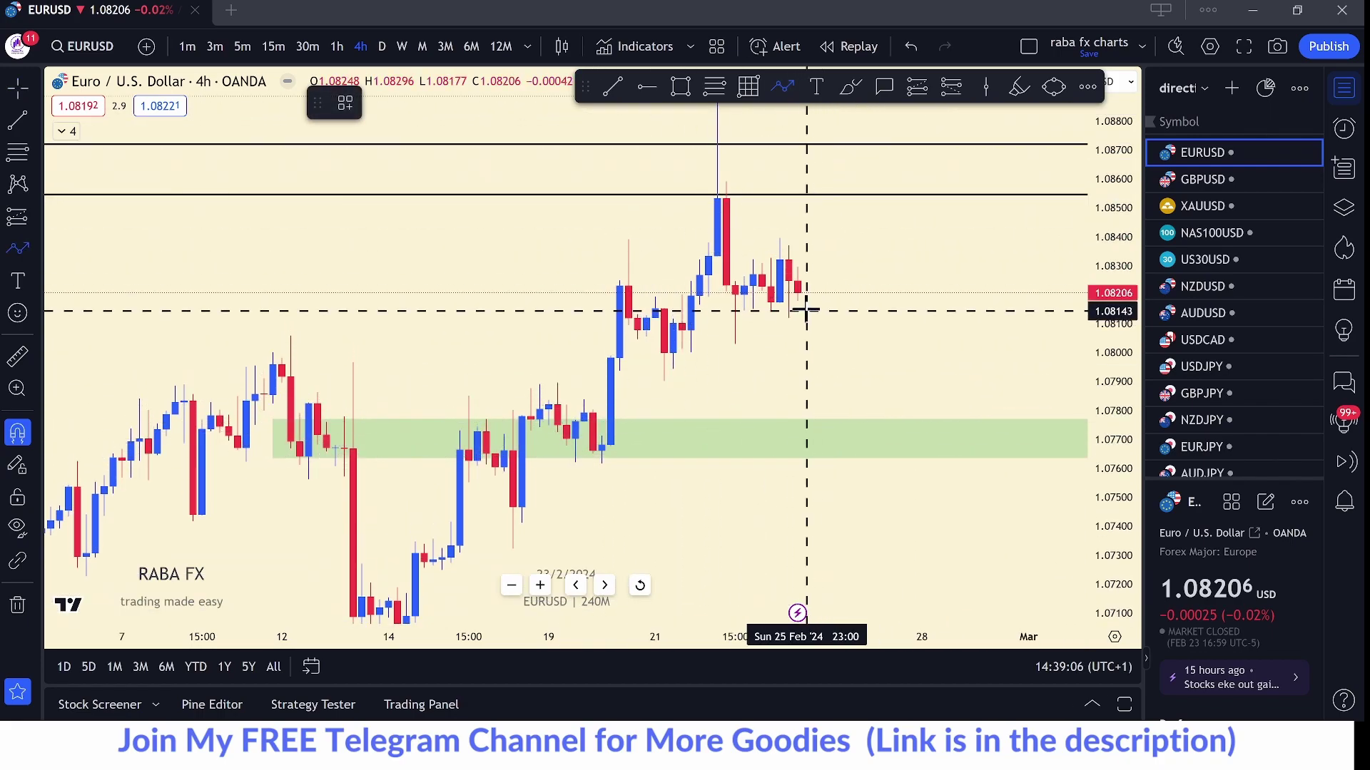
click(806, 305)
click(860, 437)
double_click(920, 129)
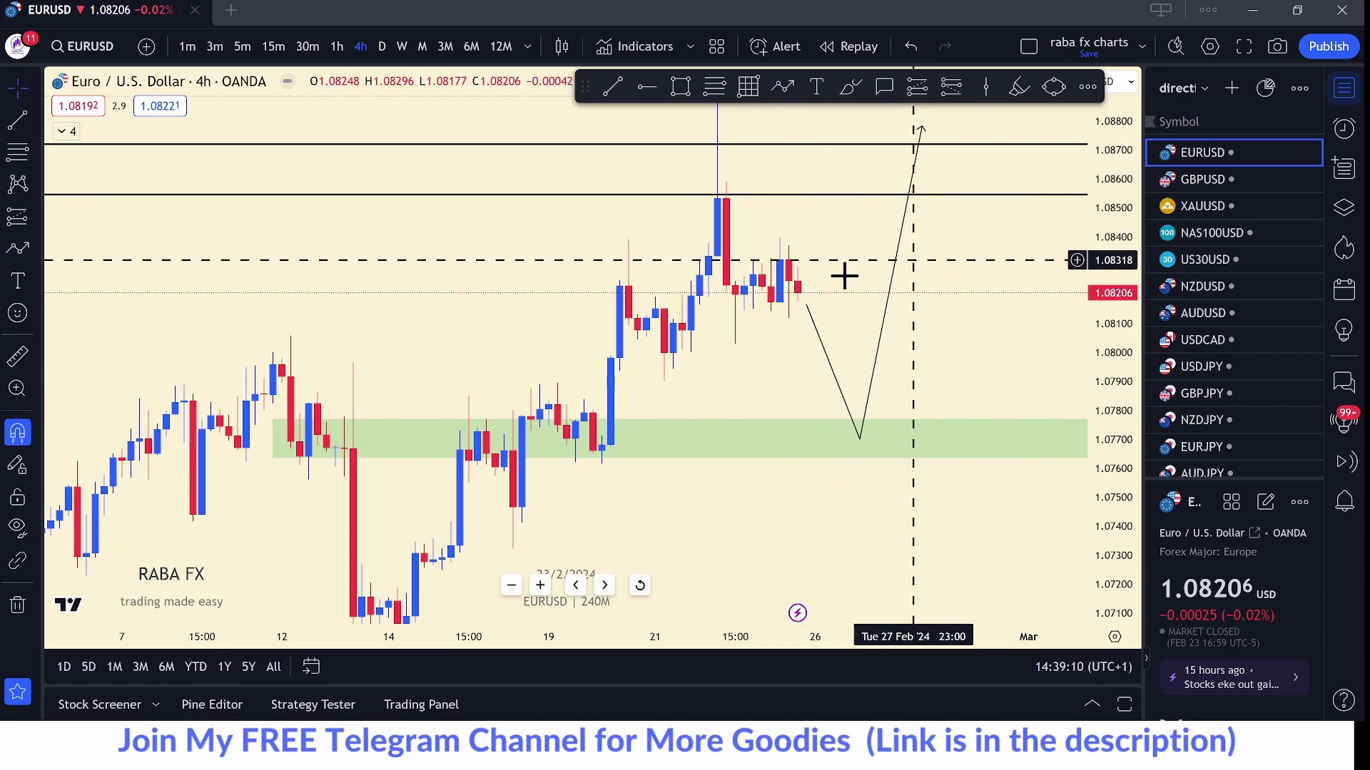
- Mark a 4-hour zone from about 1.0800 down to about 1.0791, running from about 21 to 28 February
click(681, 87)
mouse_move(663, 353)
mouse_down()
mouse_move(934, 352)
mouse_move(913, 376)
mouse_up()
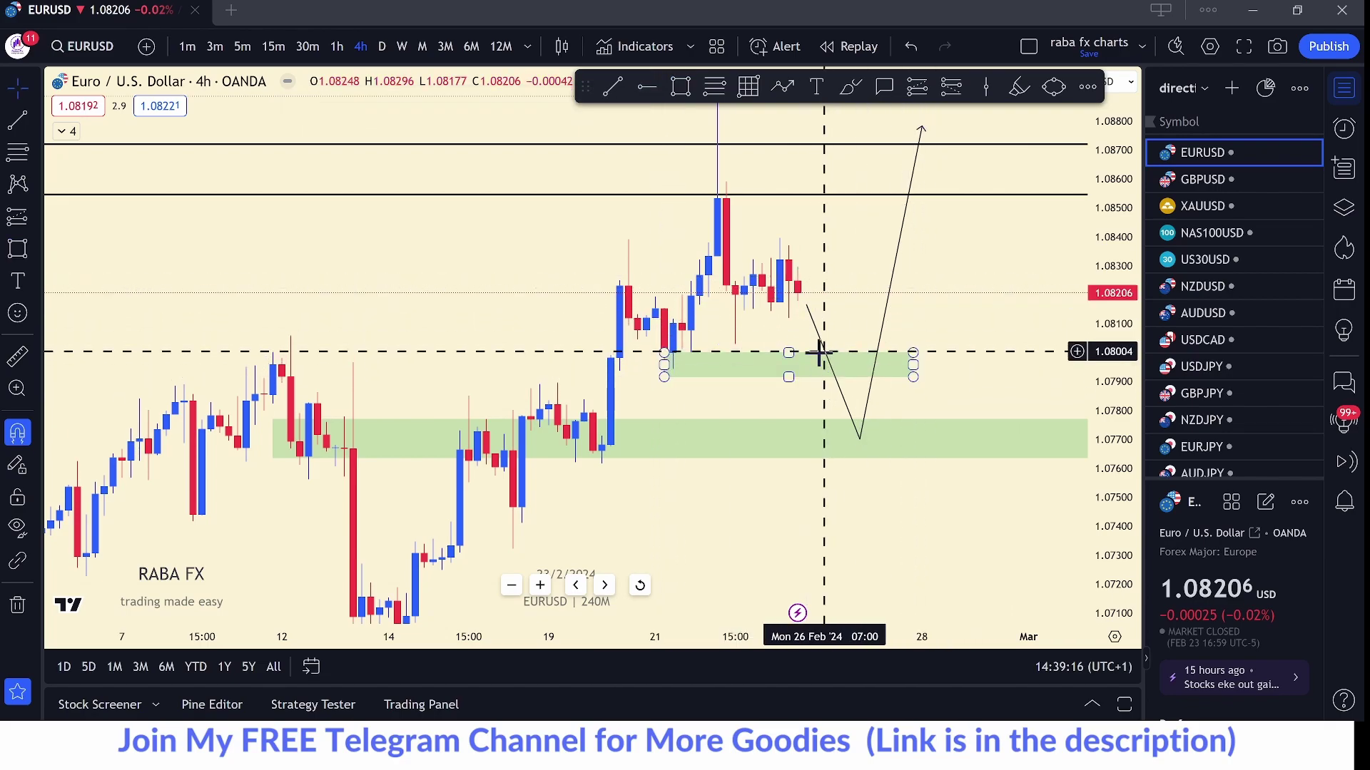